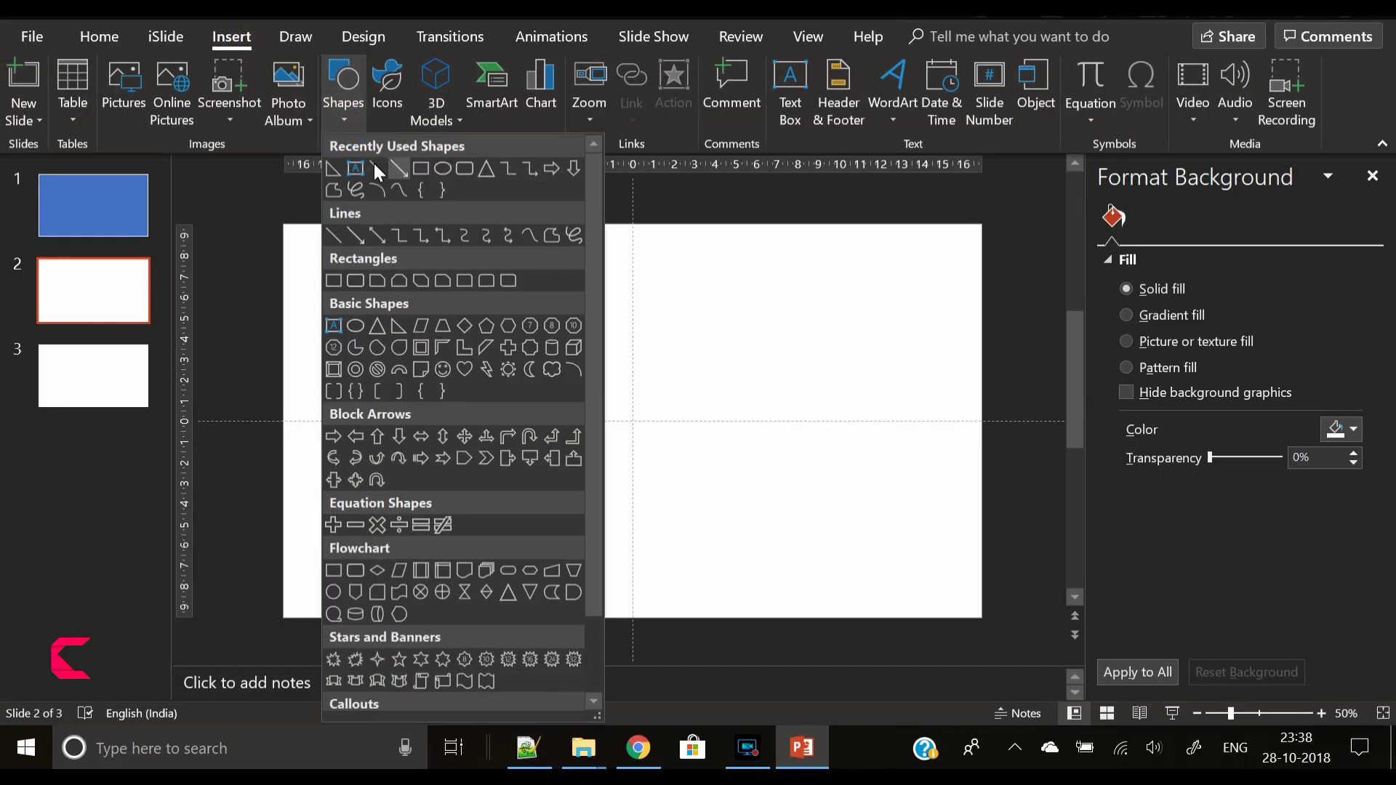
# Step: Draw a blue rectangle near the slide's top-right corner and stretch it taller
pyautogui.click(418, 172)
pyautogui.moveTo(786, 188); pyautogui.dragTo(1062, 304)
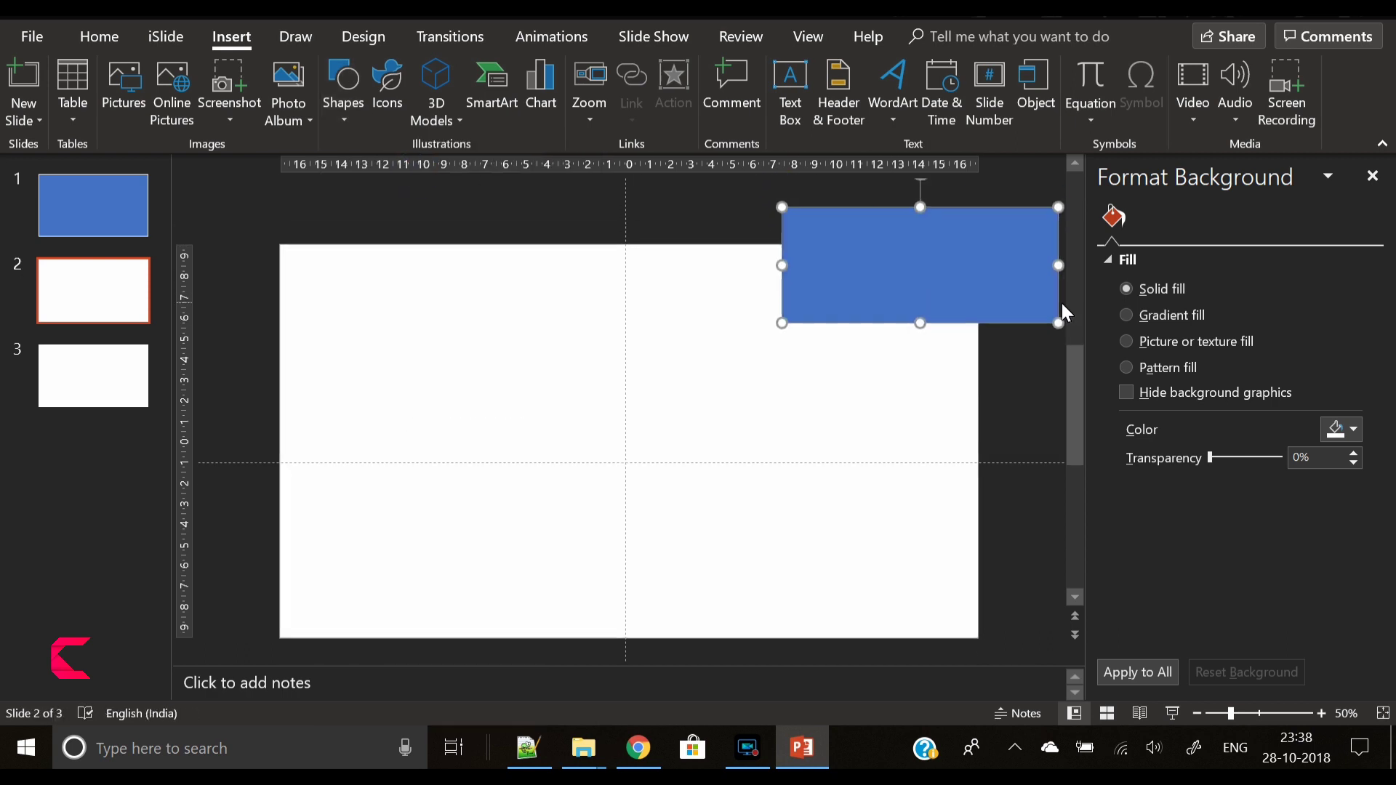
pyautogui.moveTo(919, 349)
pyautogui.mouseDown()
pyautogui.moveTo(922, 379)
pyautogui.moveTo(927, 342)
pyautogui.mouseUp()
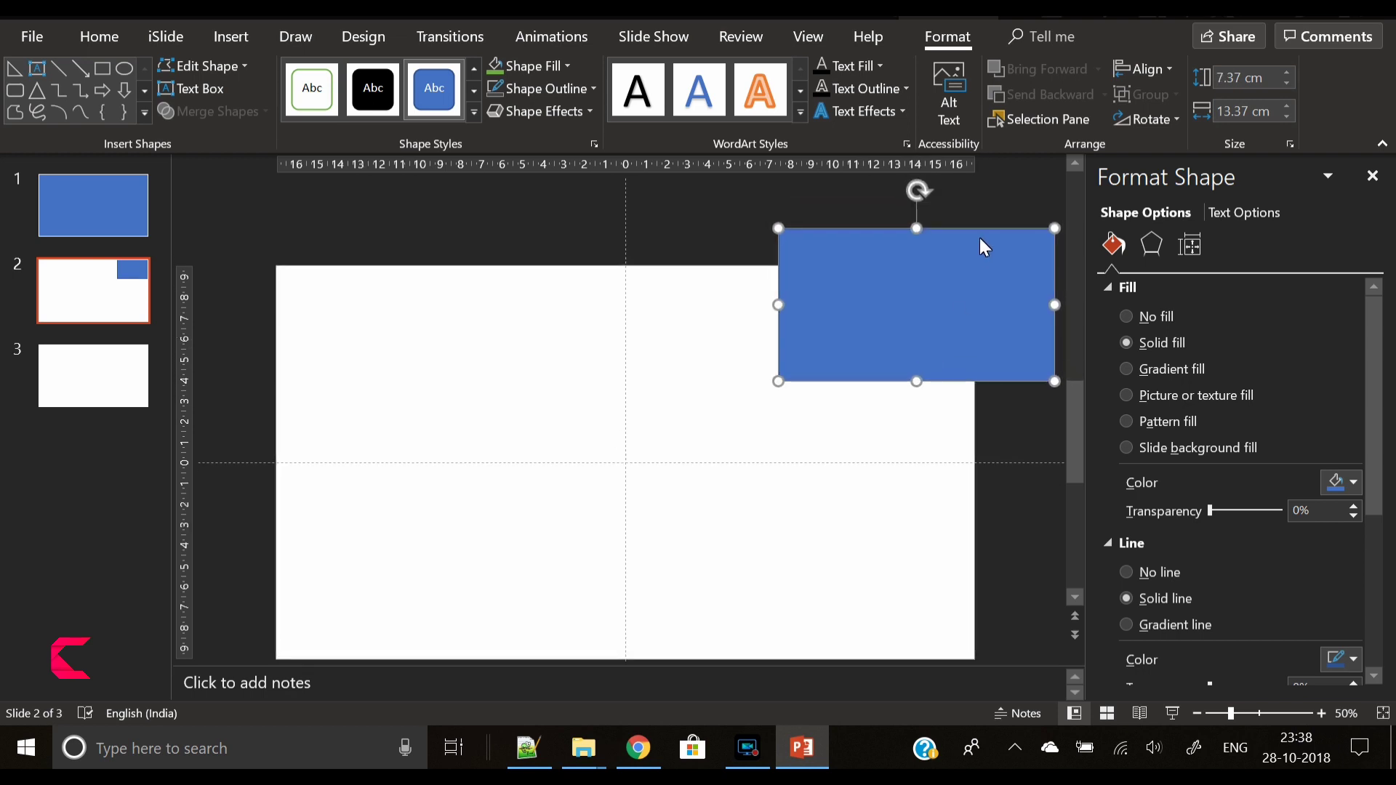
# Step: Rotate the rectangle 30° and move it over the slide's top-right corner
pyautogui.click(1147, 122)
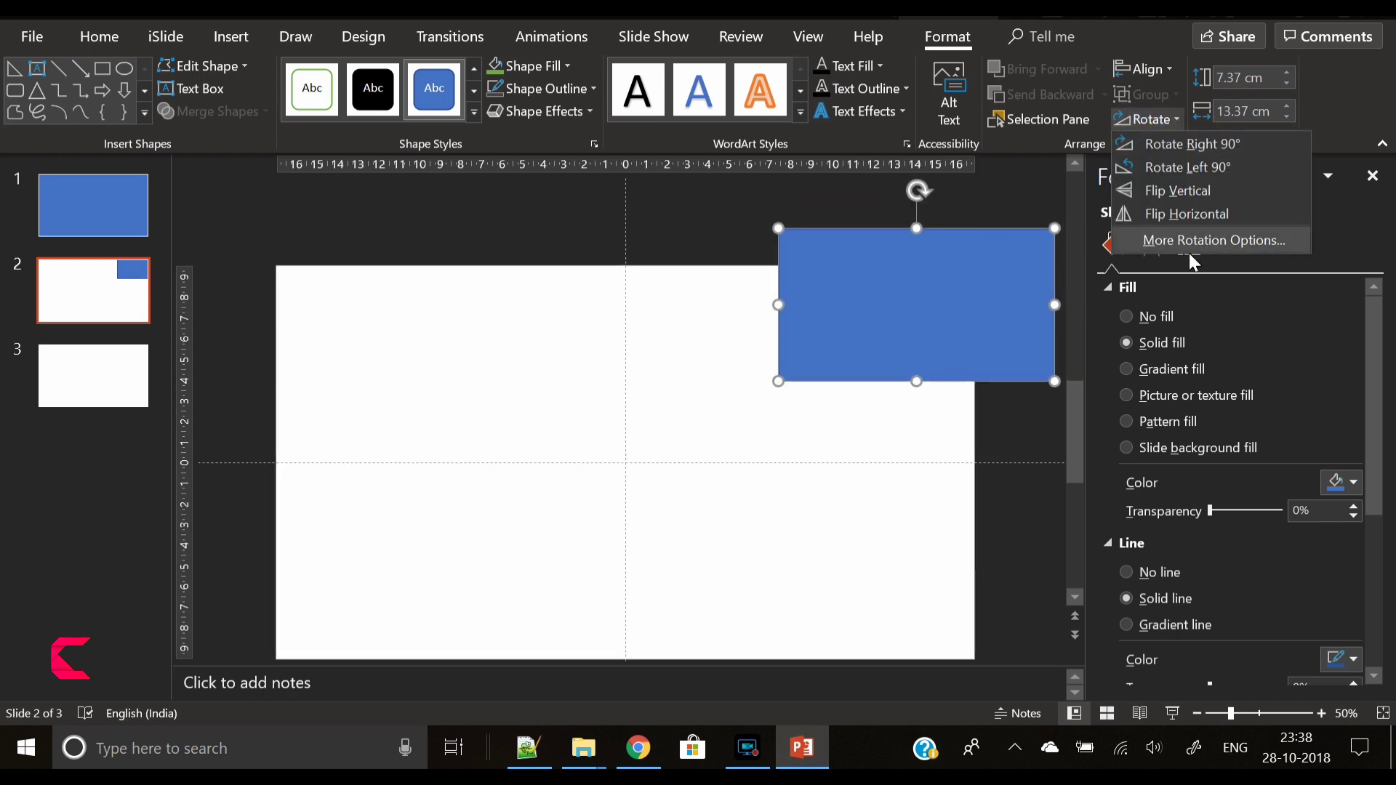
pyautogui.click(1191, 251)
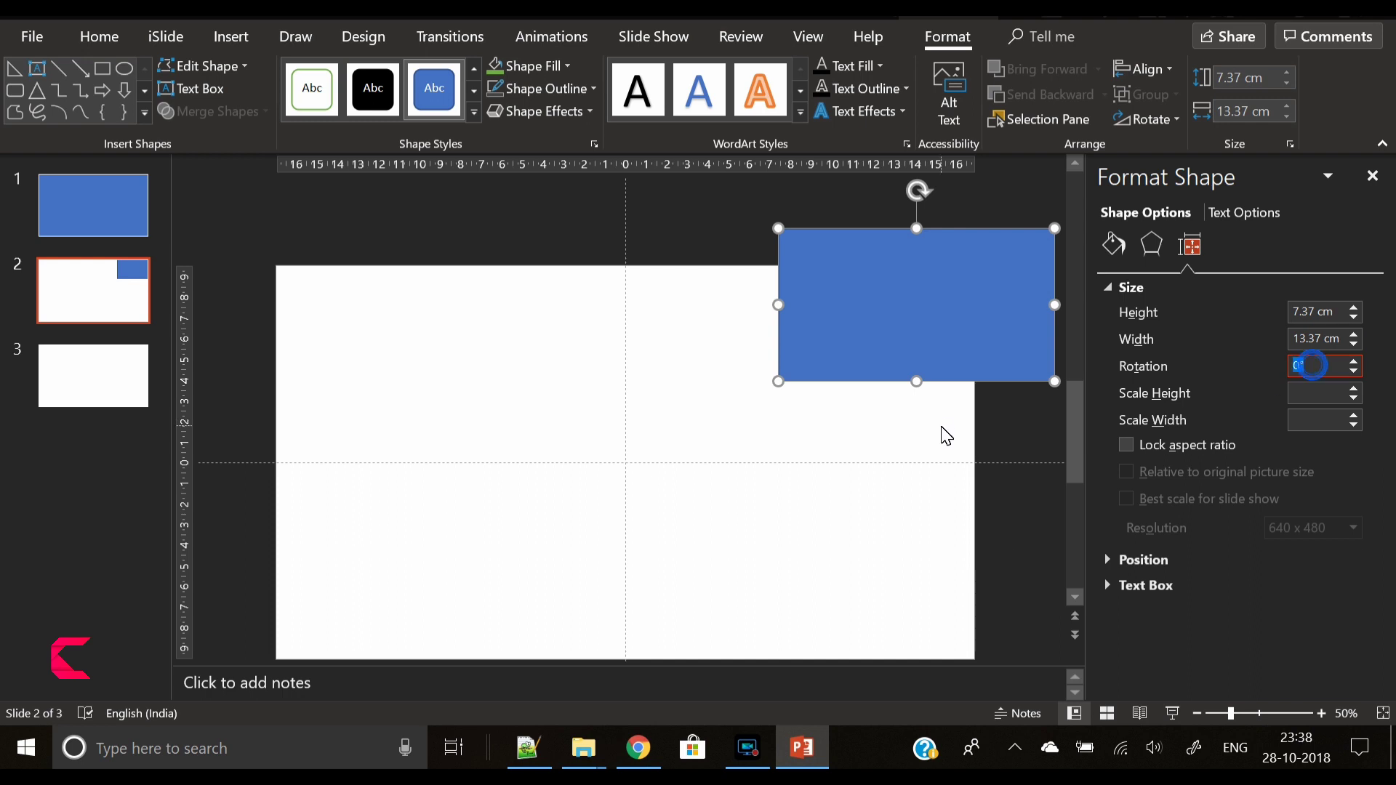
pyautogui.write('30')
pyautogui.press('Return')
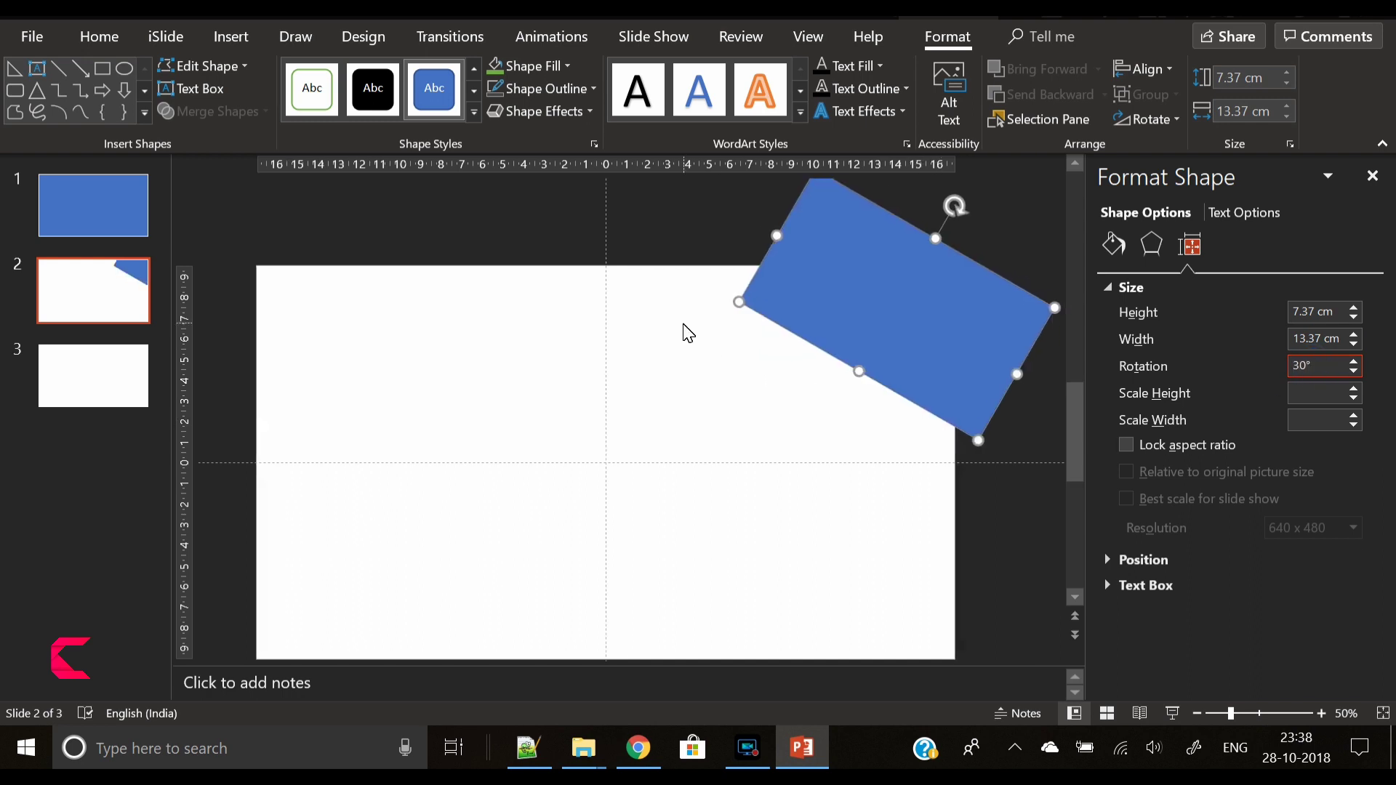
pyautogui.moveTo(876, 303)
pyautogui.mouseDown()
pyautogui.moveTo(883, 274)
pyautogui.moveTo(893, 280)
pyautogui.mouseUp()
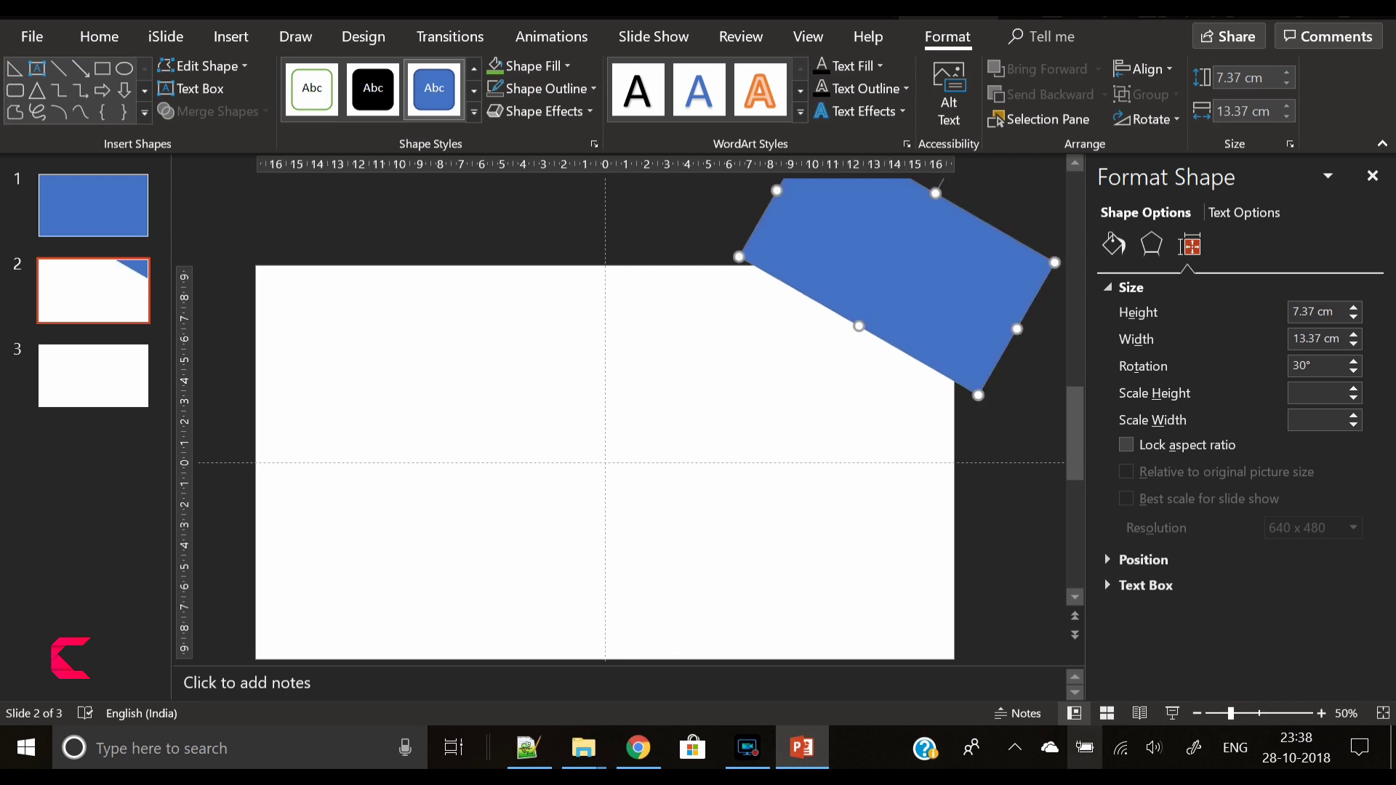
# Step: Zoom out and draw a wide, tall rectangle extending past the slide's right edge
pyautogui.click(1200, 715)
pyautogui.click(1201, 715)
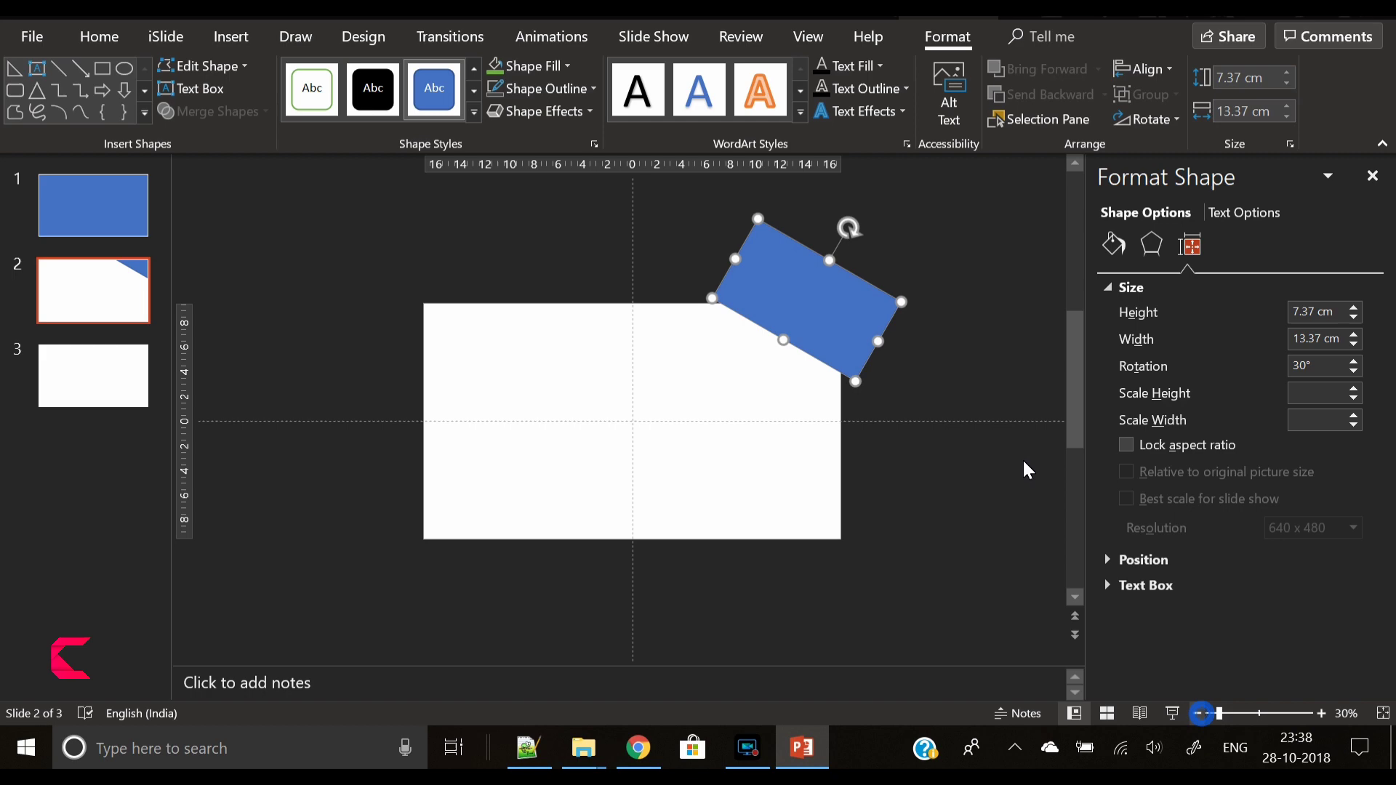
pyautogui.click(231, 37)
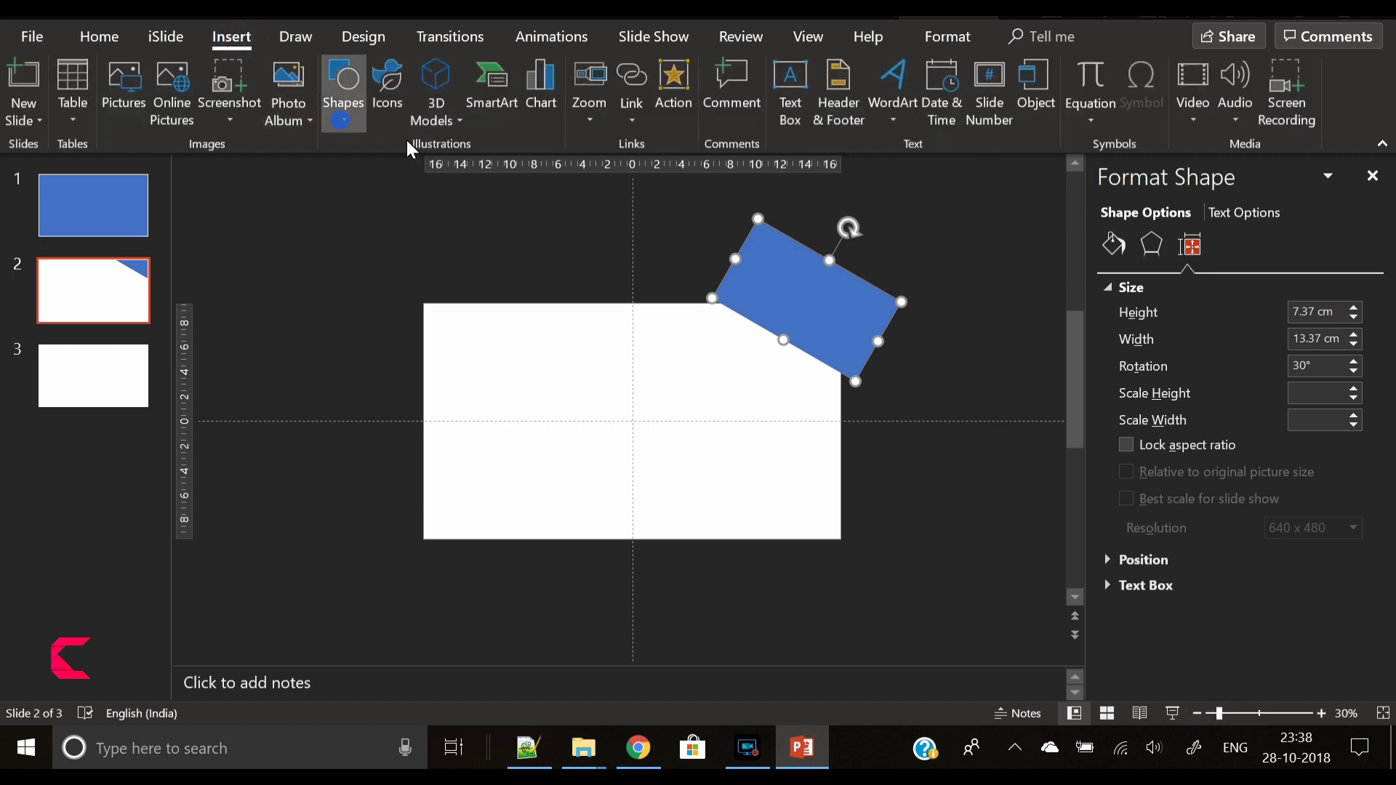
pyautogui.click(345, 109)
pyautogui.click(428, 170)
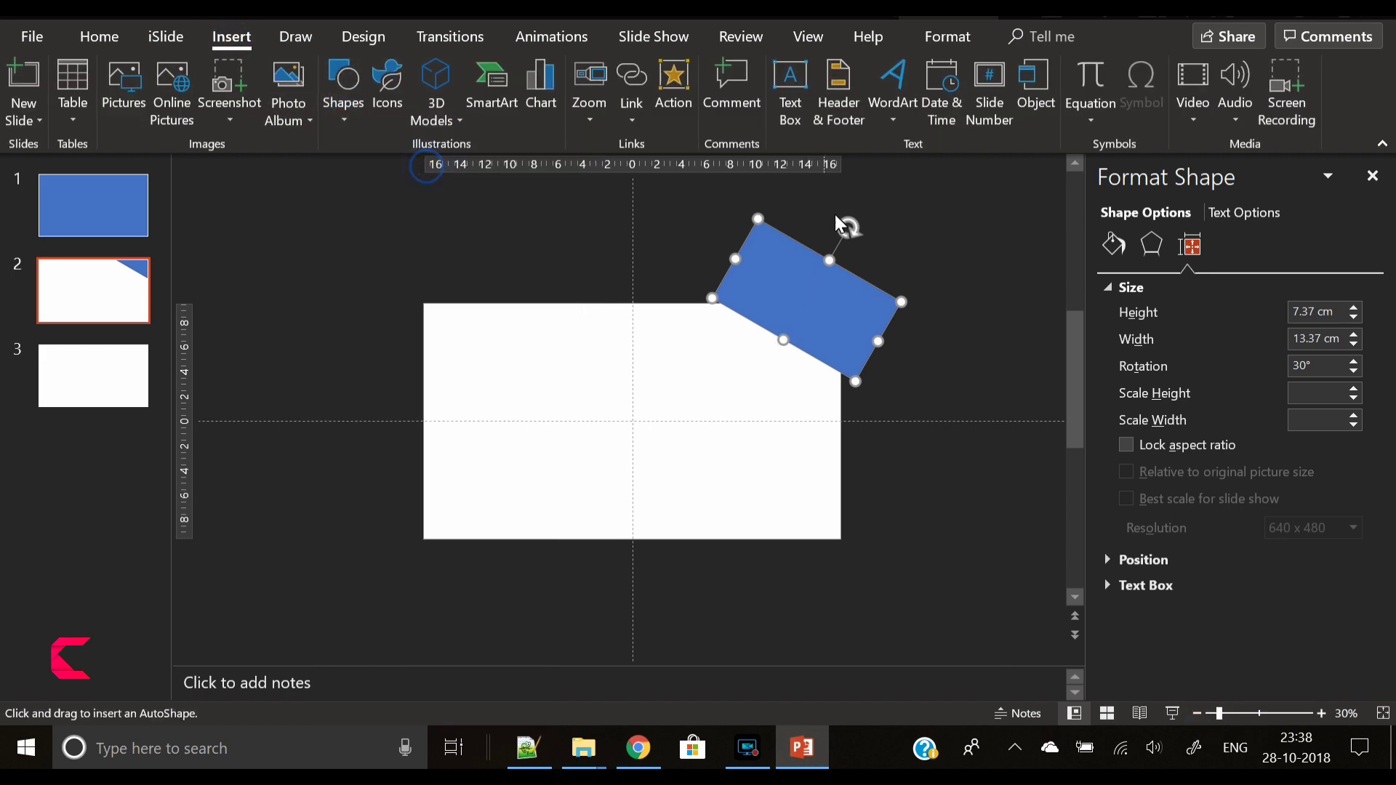
pyautogui.moveTo(841, 212); pyautogui.dragTo(944, 565)
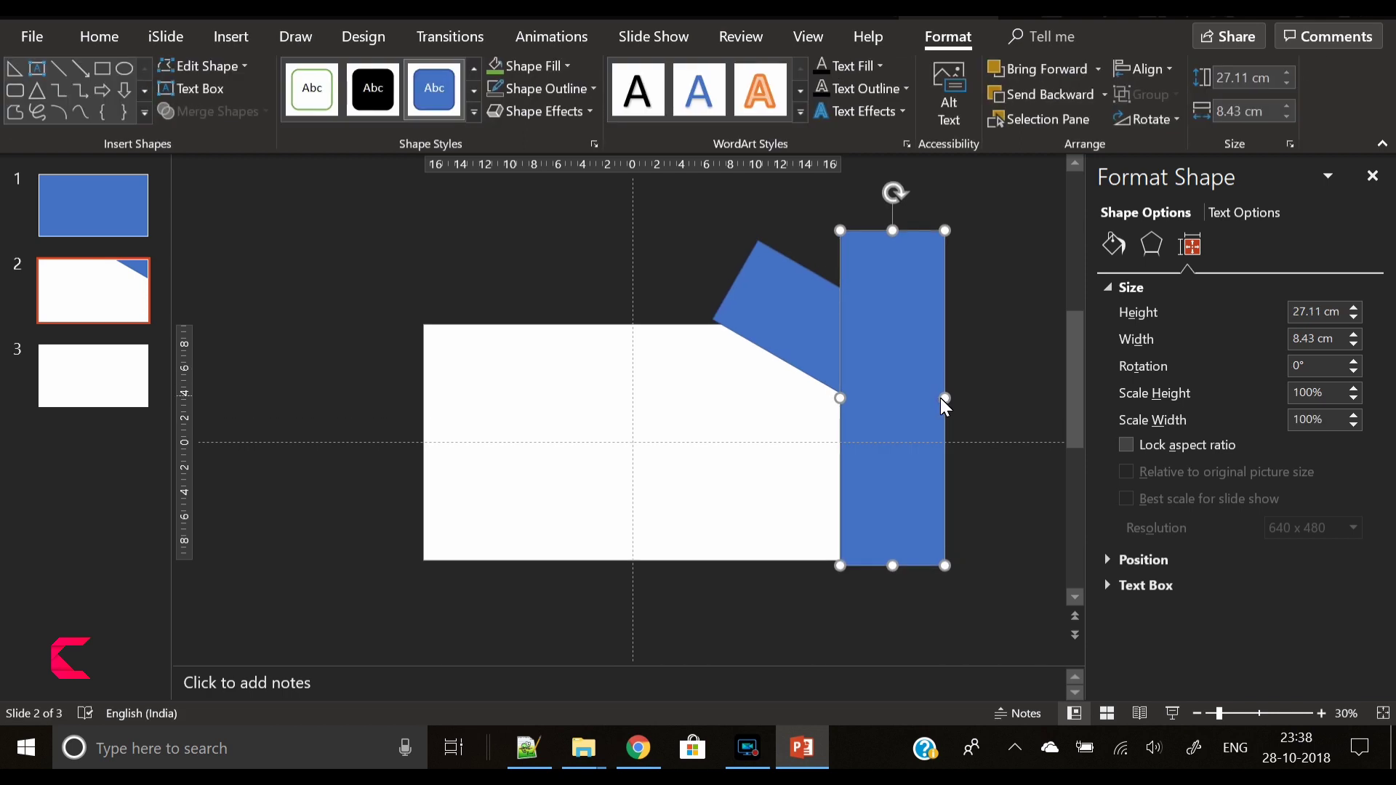
pyautogui.moveTo(944, 396); pyautogui.dragTo(967, 398)
pyautogui.moveTo(843, 403)
pyautogui.mouseDown()
pyautogui.moveTo(882, 411)
pyautogui.moveTo(842, 401)
pyautogui.mouseUp()
# Step: Subtract the tall rectangle from the tilted blue shape with Merge Shapes
pyautogui.click(810, 309)
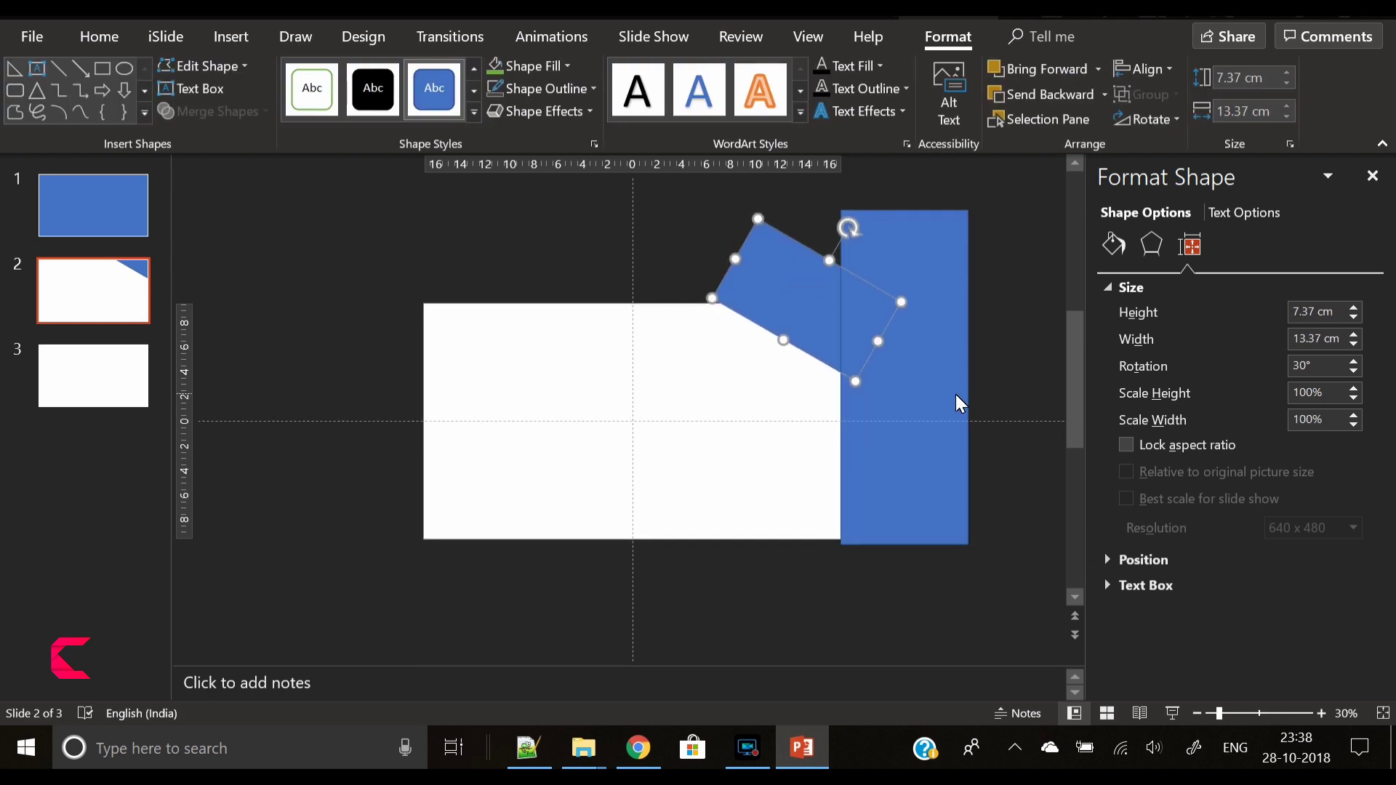
pyautogui.keyDown('shift'); pyautogui.click(959, 399); pyautogui.keyUp('shift')
pyautogui.click(212, 111)
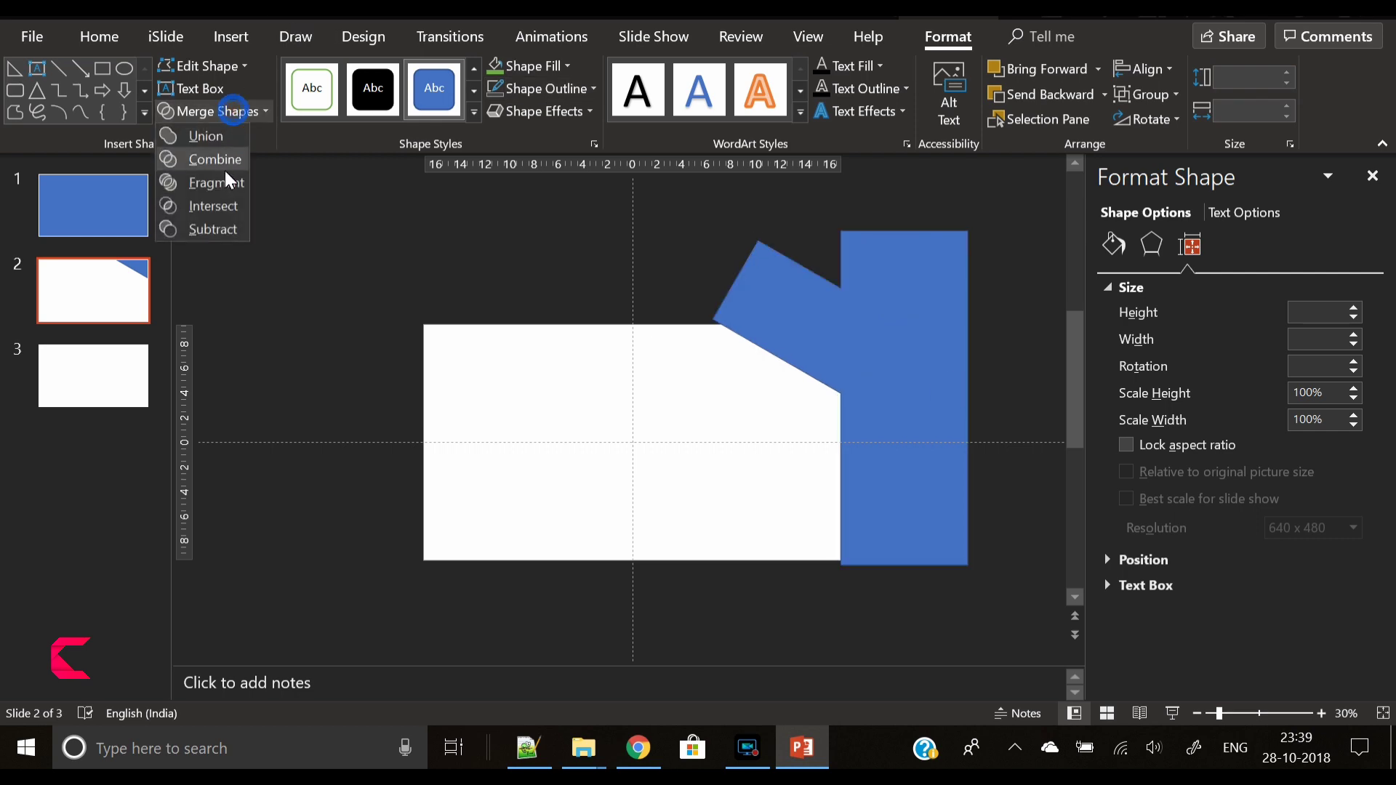
pyautogui.click(213, 230)
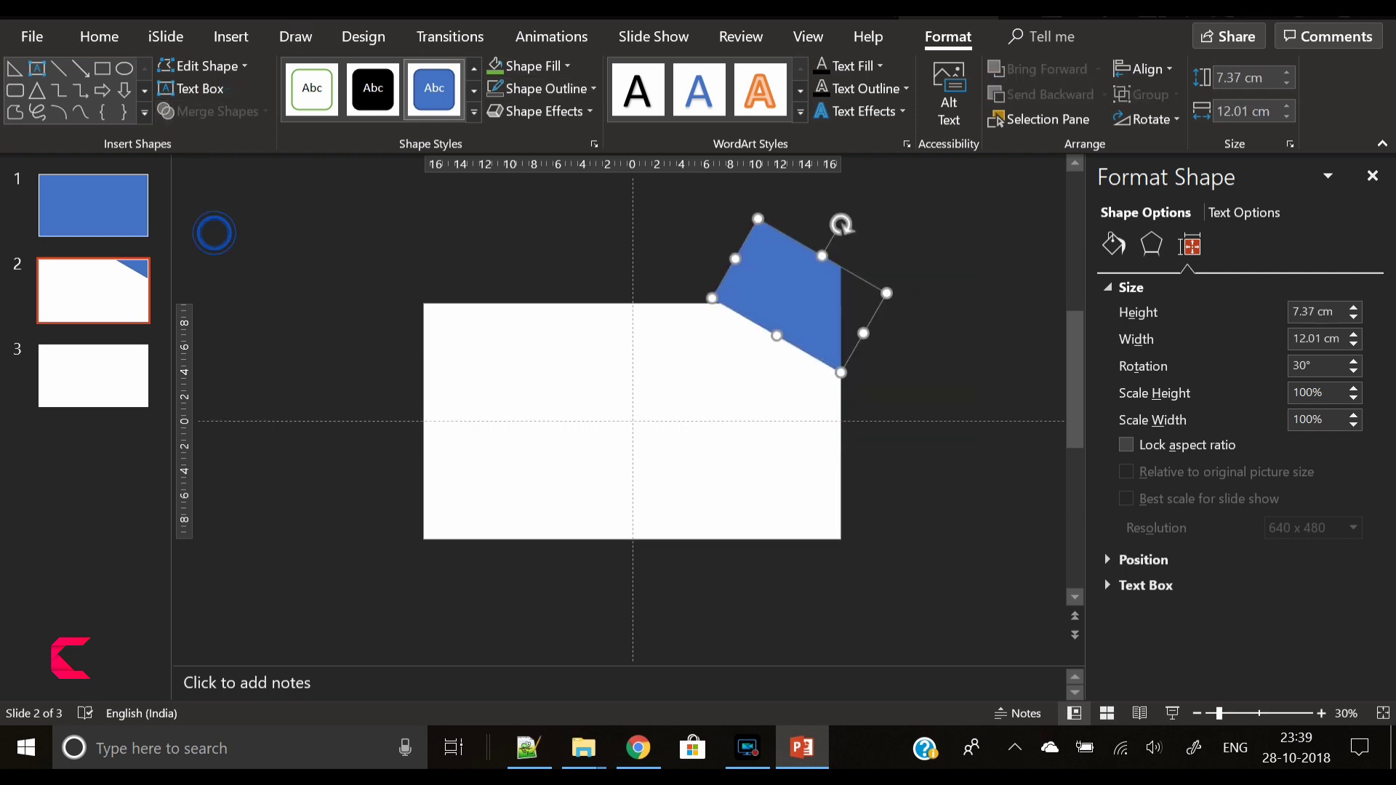
# Step: Subtract a rectangle above the slide to leave a triangle, then move it toward the centre
pyautogui.click(232, 37)
pyautogui.click(366, 130)
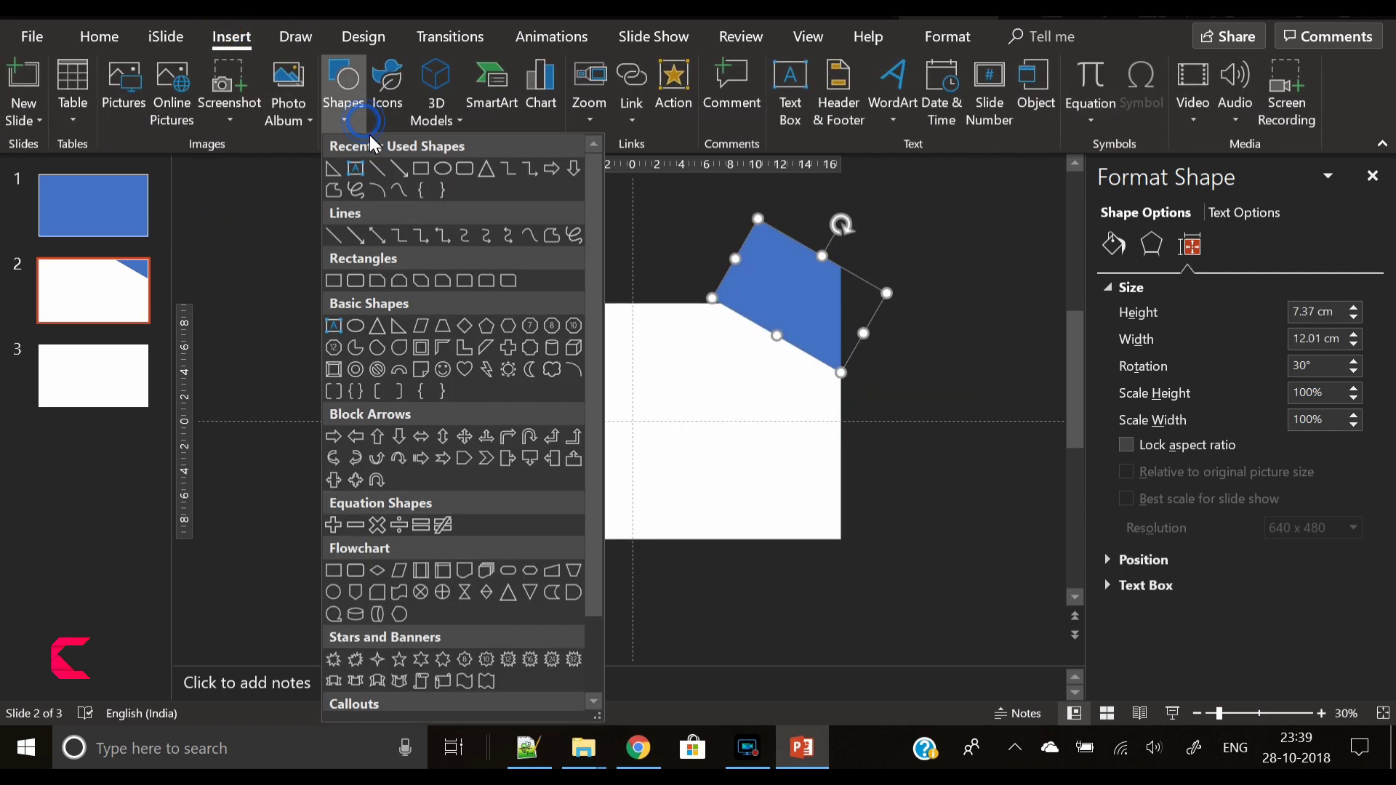
pyautogui.click(411, 170)
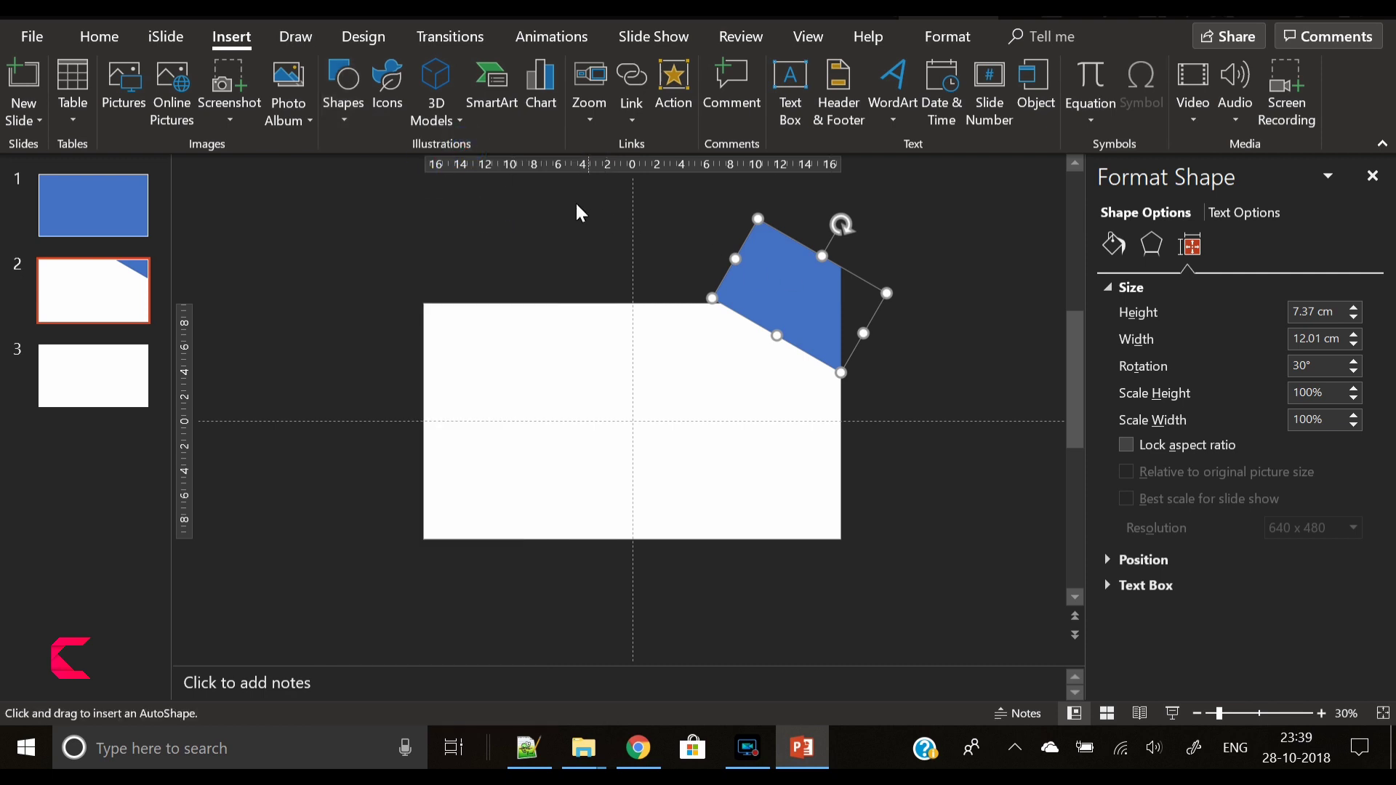
pyautogui.moveTo(556, 198); pyautogui.dragTo(943, 306)
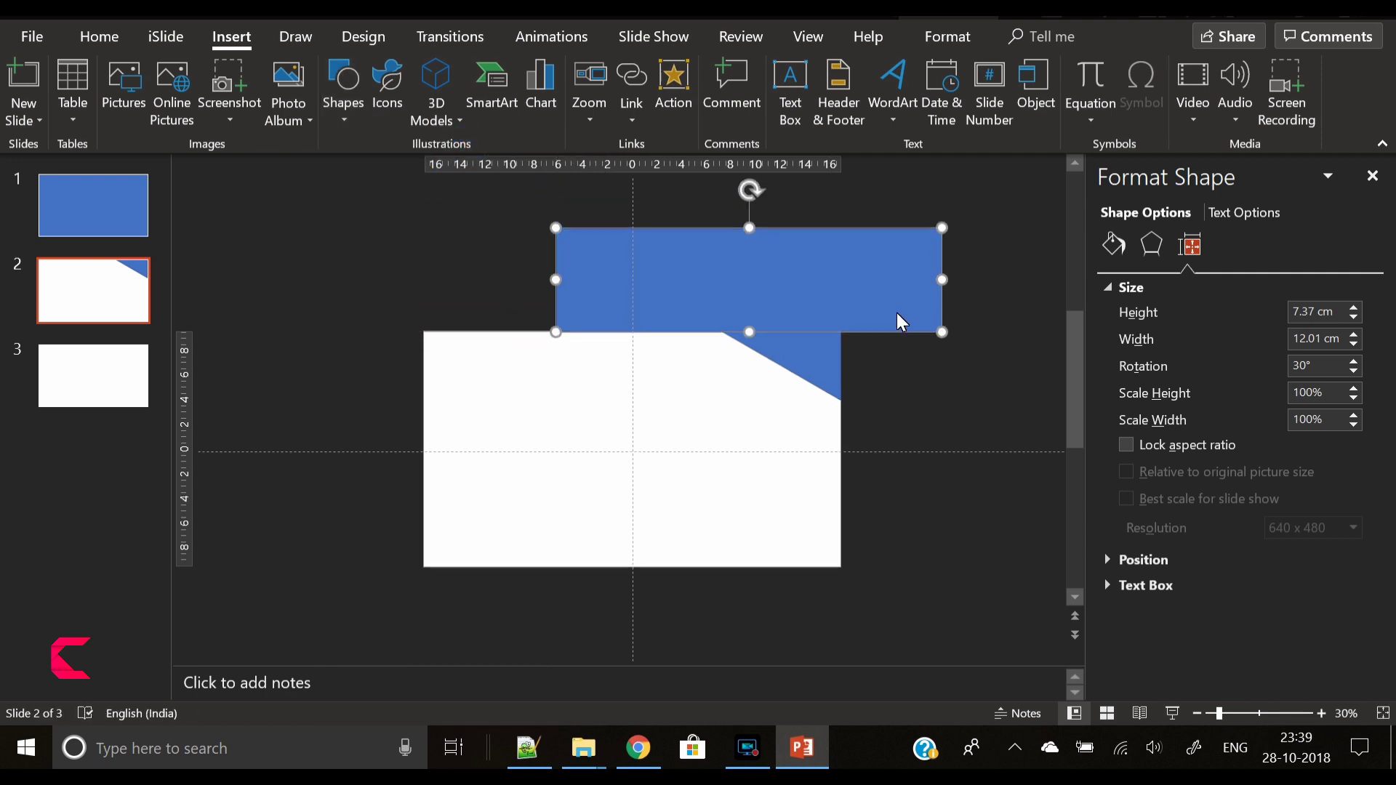
pyautogui.keyDown('shift'); pyautogui.click(815, 351); pyautogui.keyUp('shift')
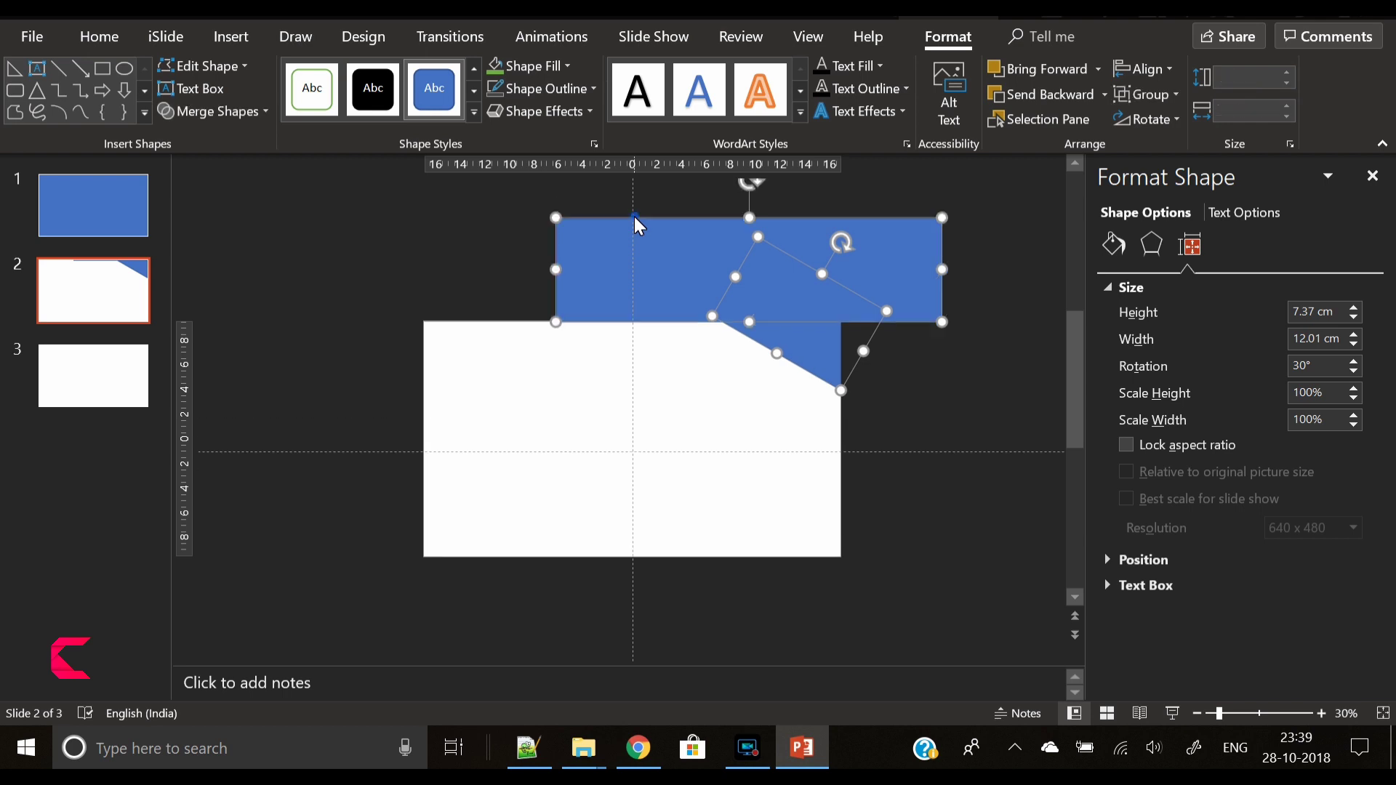
pyautogui.click(214, 111)
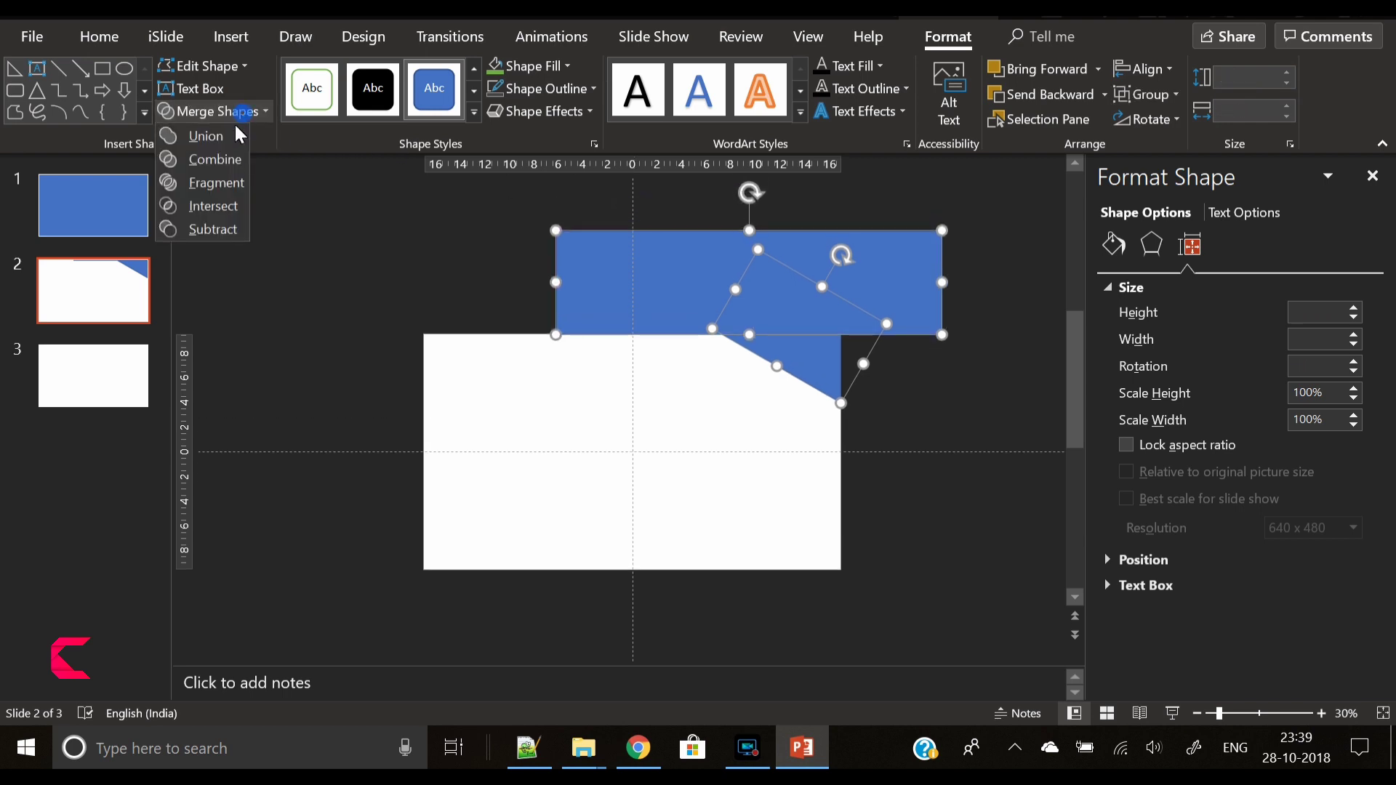
pyautogui.click(216, 230)
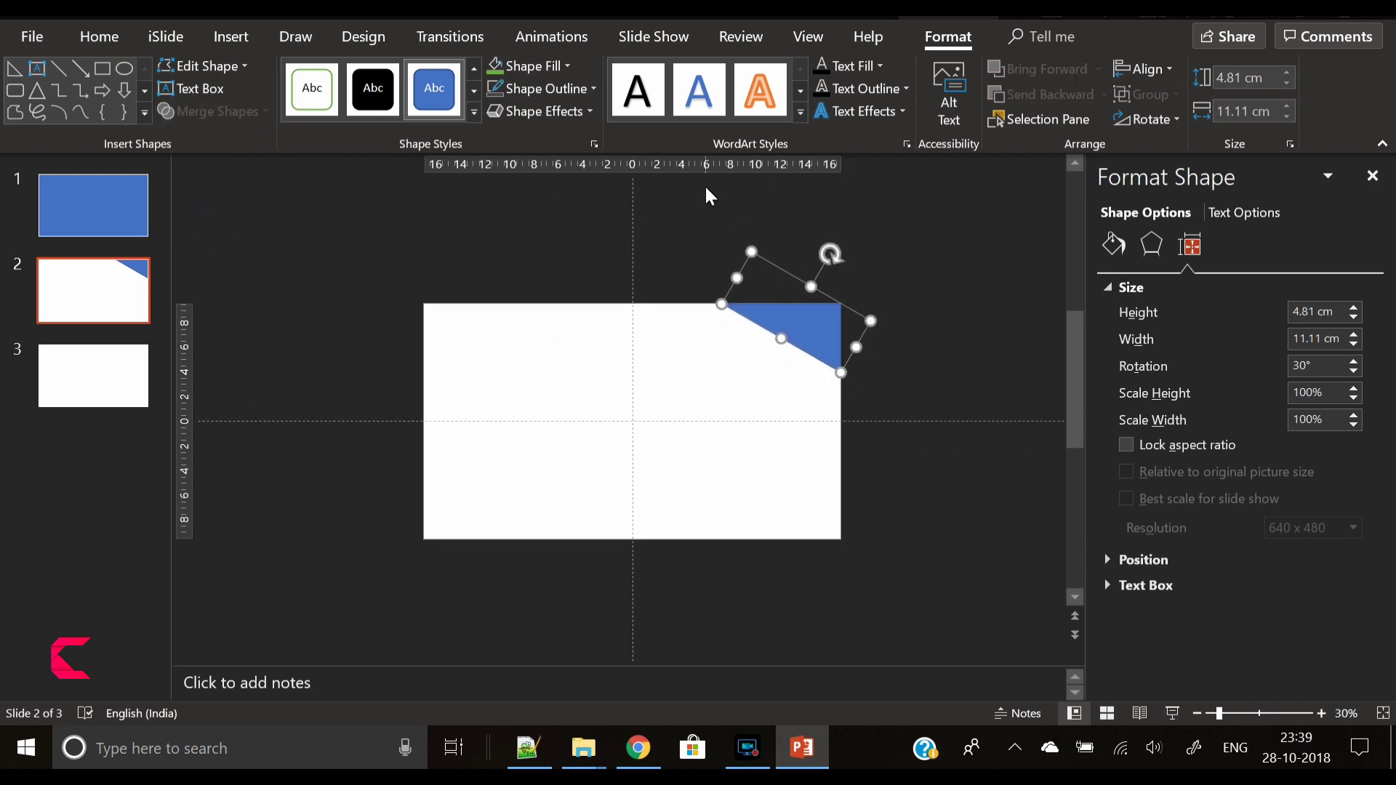
pyautogui.moveTo(818, 349); pyautogui.dragTo(638, 420)
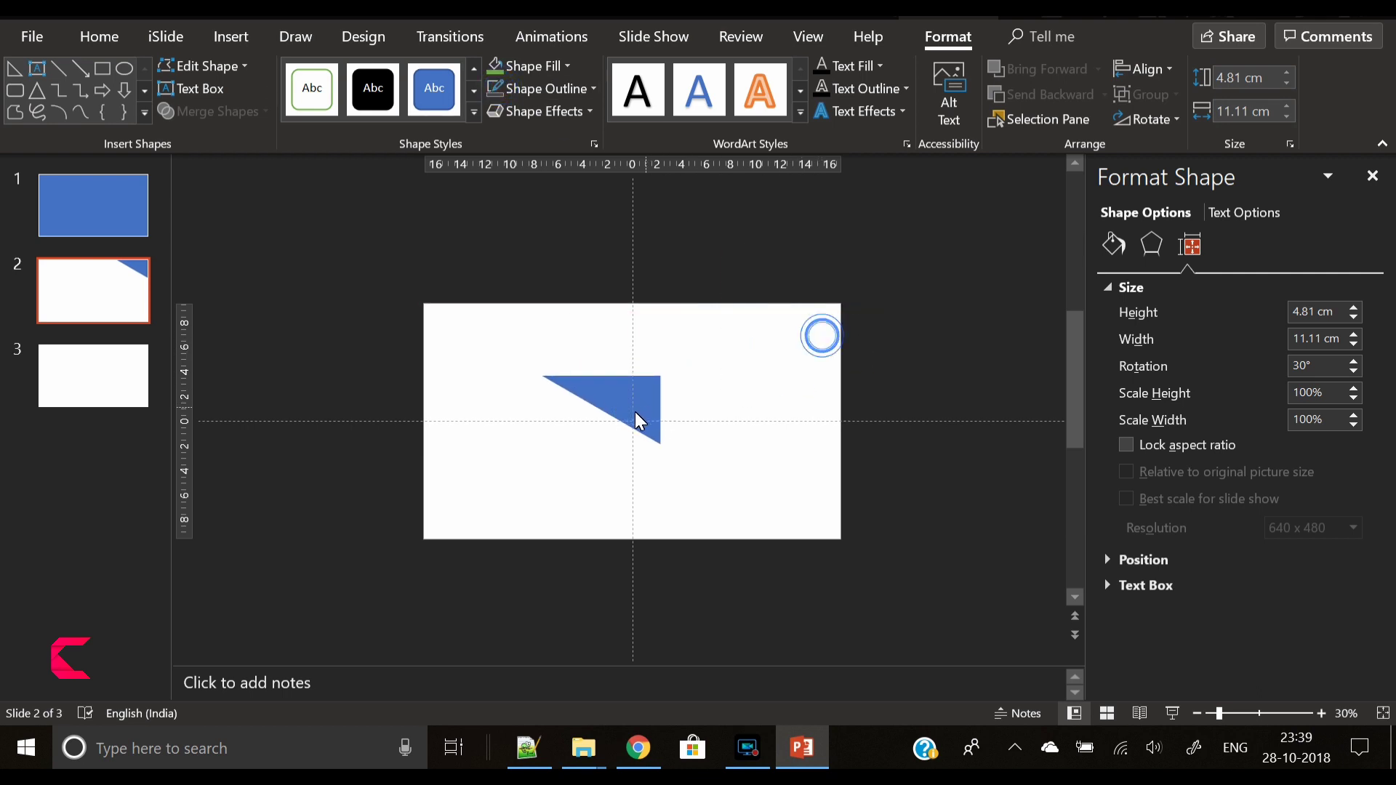
# Step: Apply the green Shape Format style to the blue triangle in the lower-right area
pyautogui.click(571, 491)
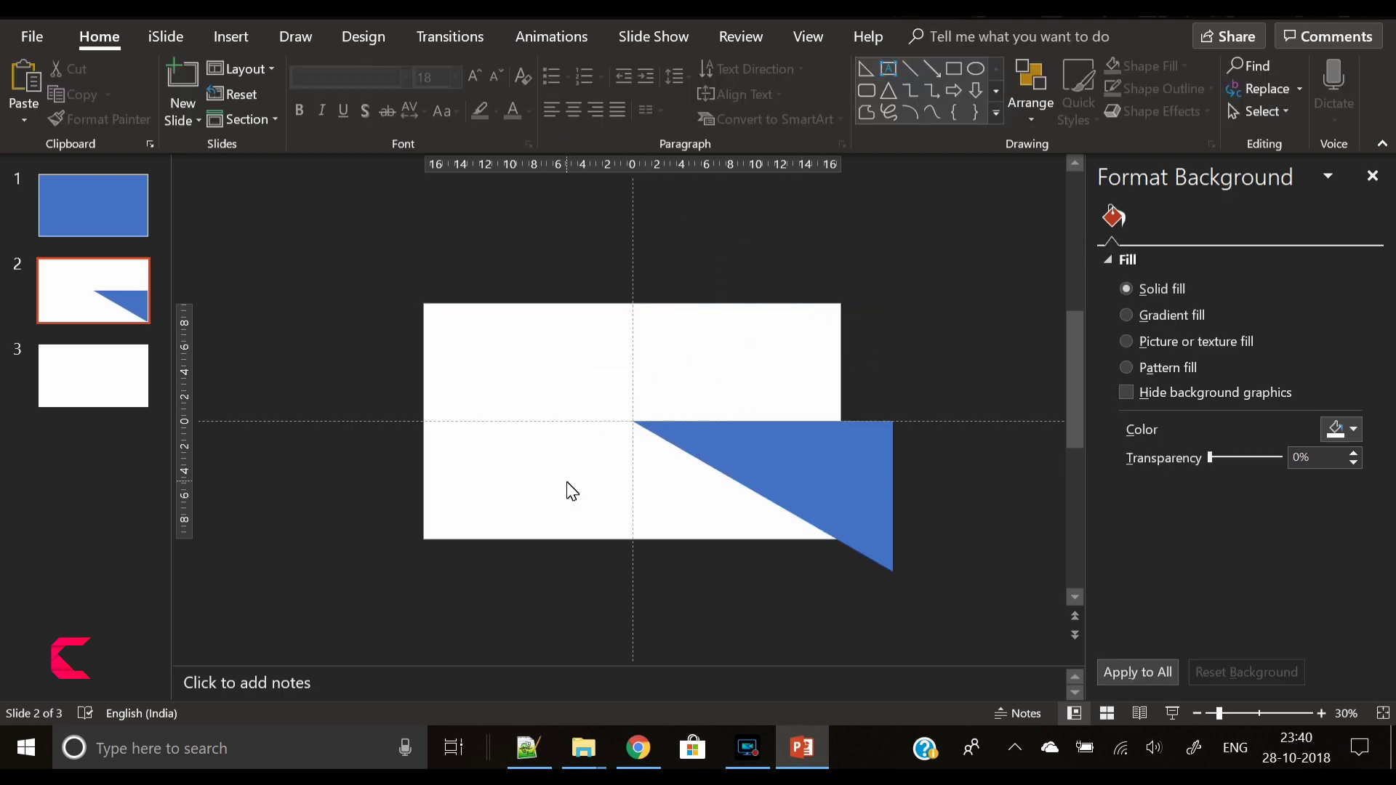
pyautogui.click(739, 443)
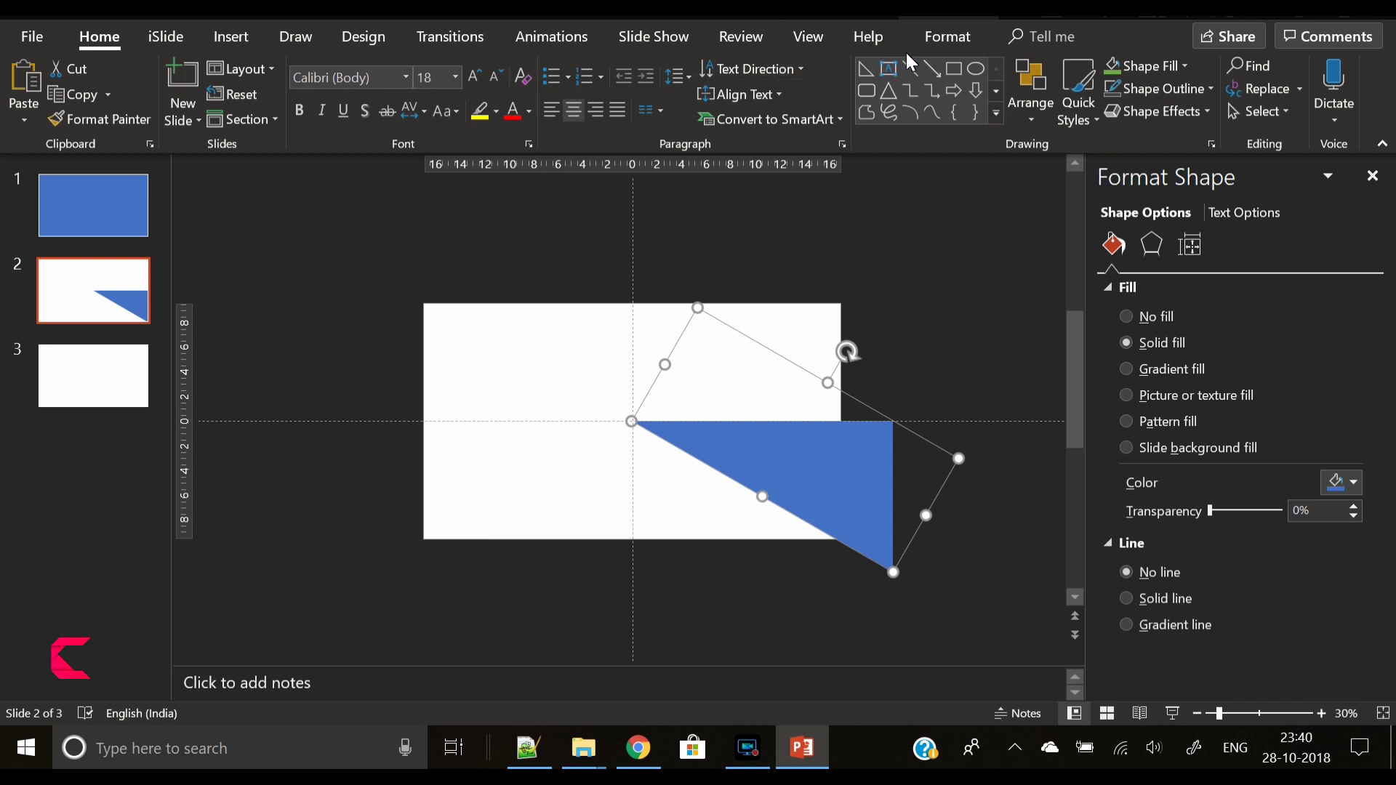
pyautogui.click(948, 38)
pyautogui.click(312, 89)
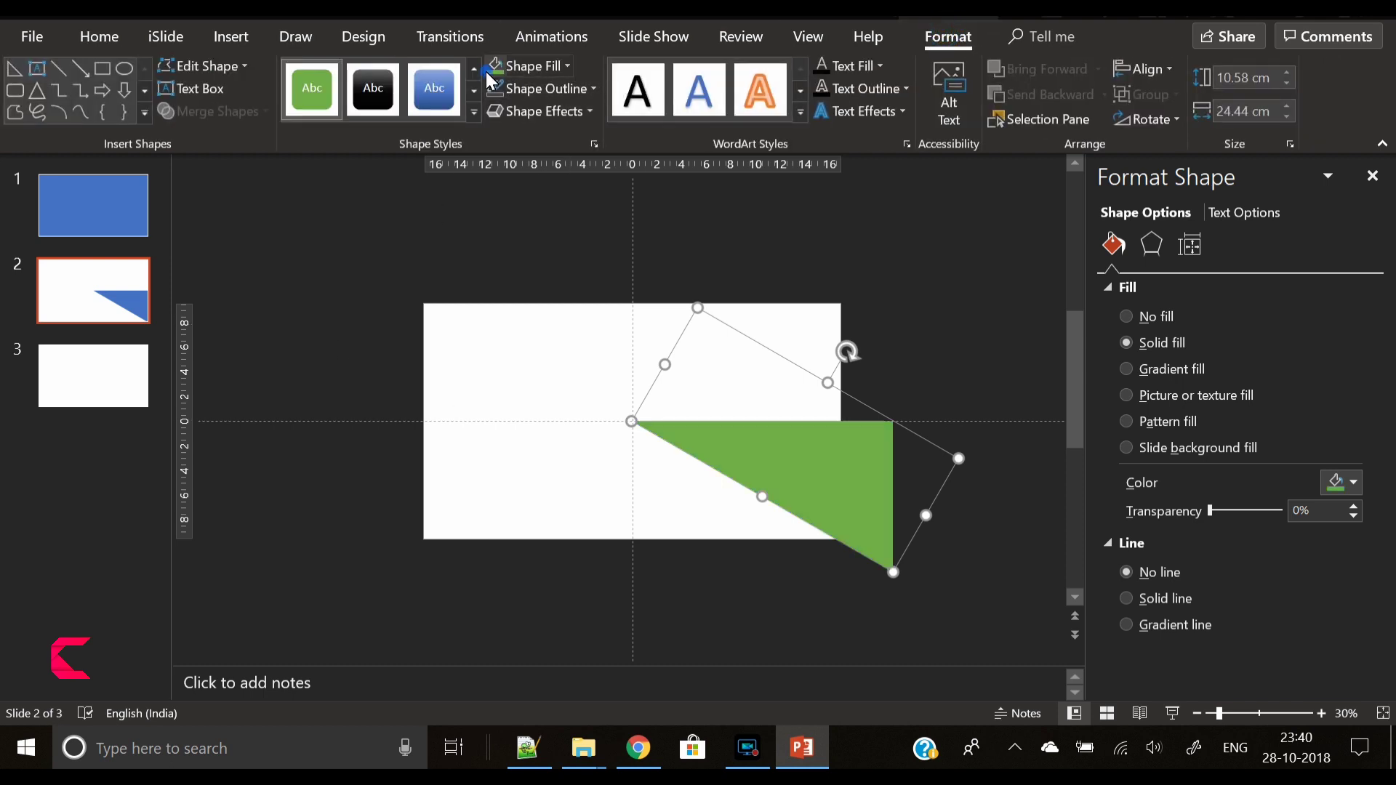
pyautogui.click(329, 310)
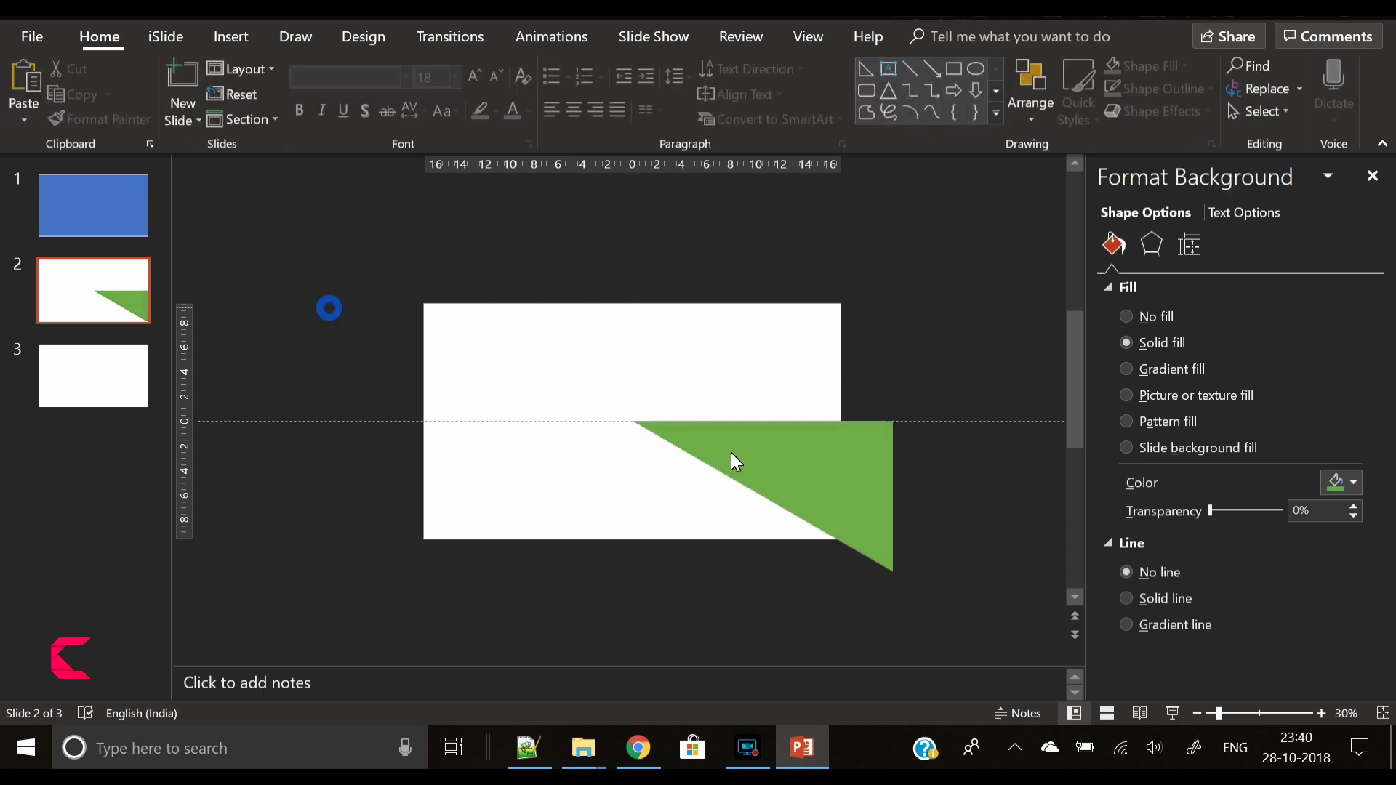
pyautogui.click(226, 38)
pyautogui.click(339, 117)
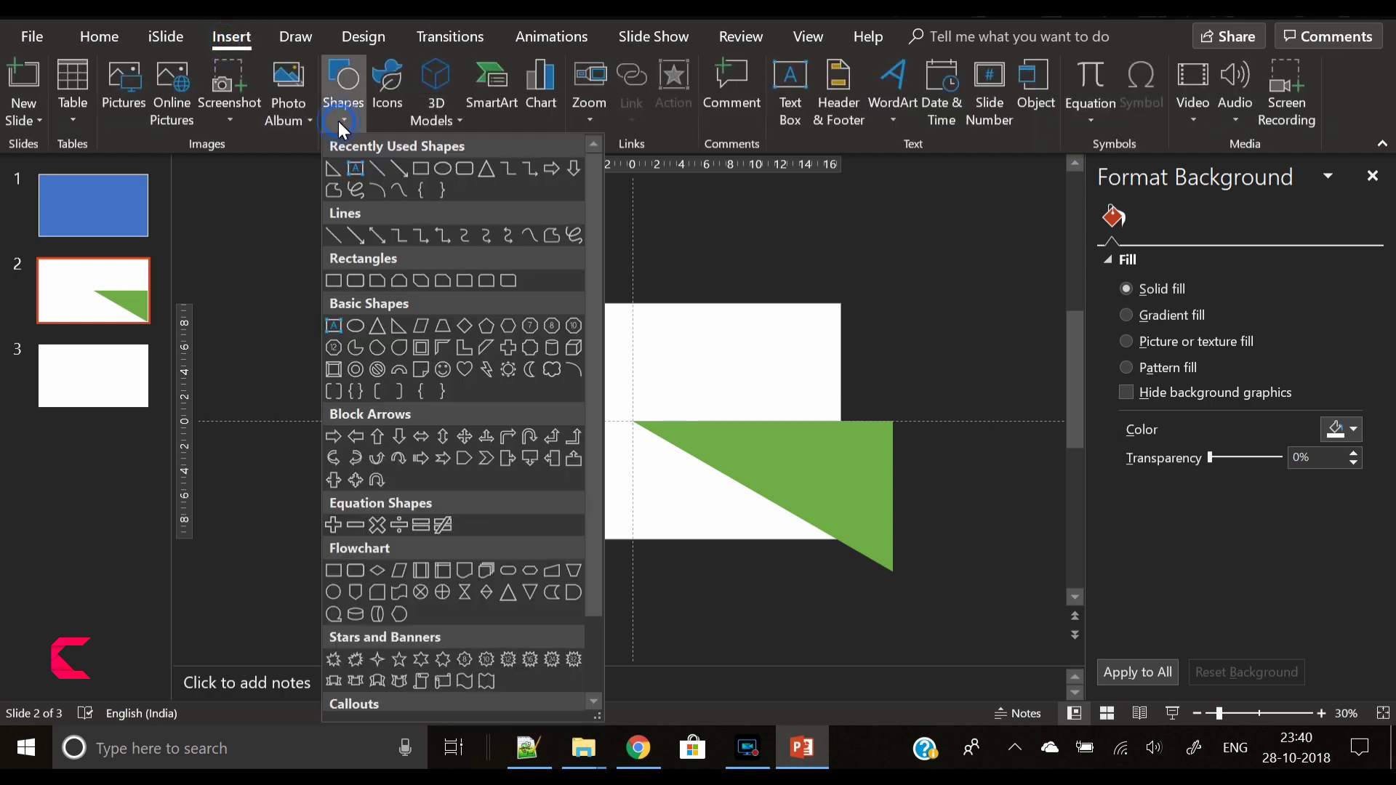
pyautogui.click(797, 485)
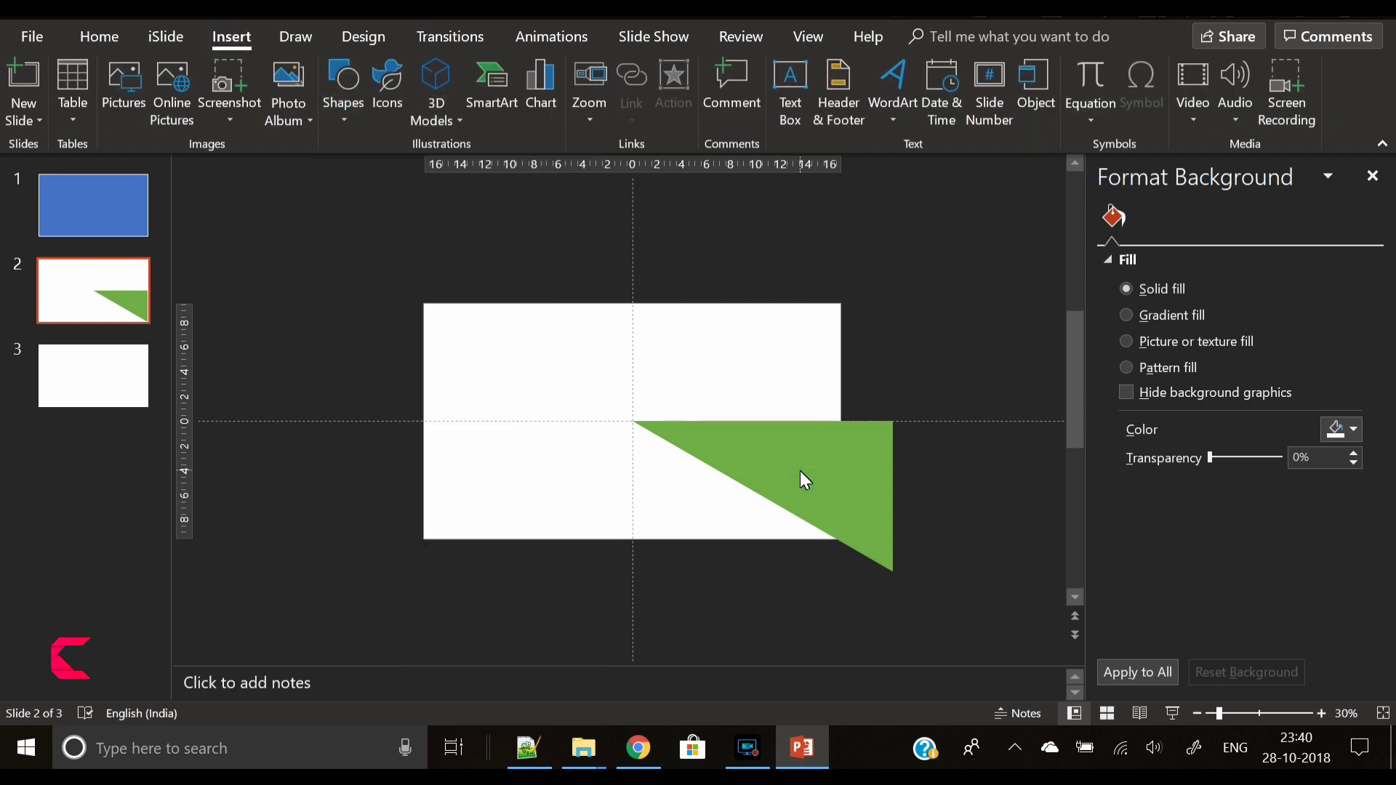
pyautogui.click(801, 475)
pyautogui.click(946, 251)
# Step: Draw a circle centred on the slide and enlarge it to cover the slide
pyautogui.click(345, 114)
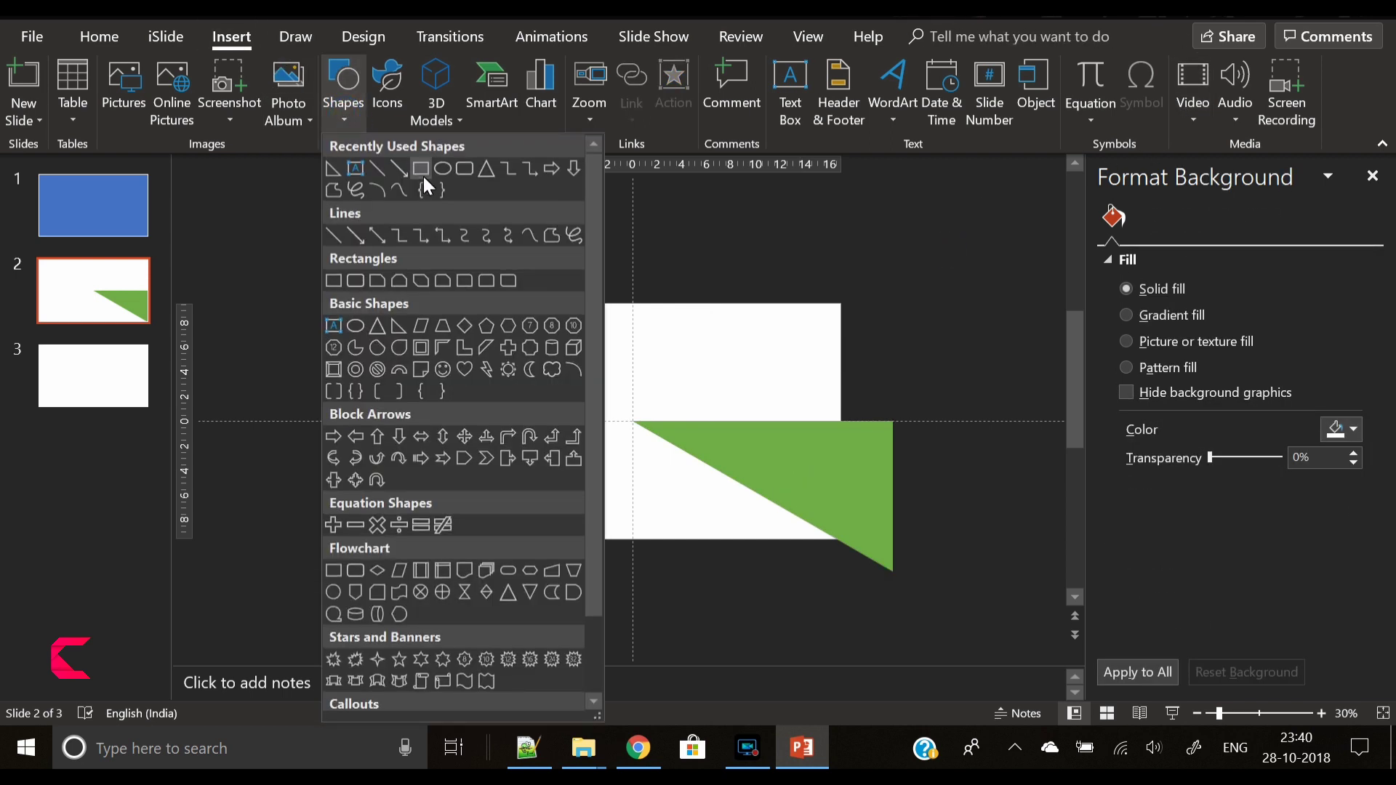
pyautogui.click(443, 171)
pyautogui.moveTo(520, 401); pyautogui.dragTo(736, 579)
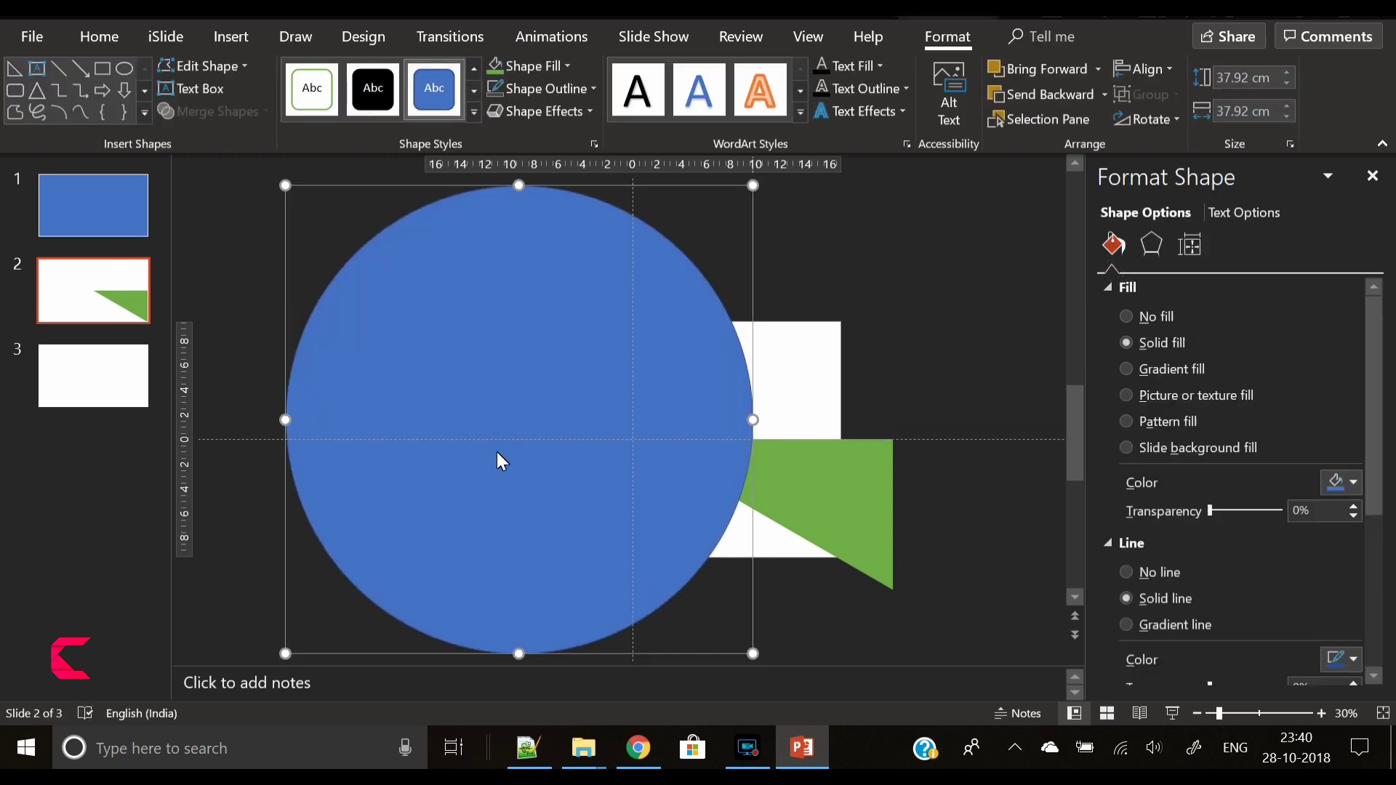
pyautogui.moveTo(497, 452); pyautogui.dragTo(608, 464)
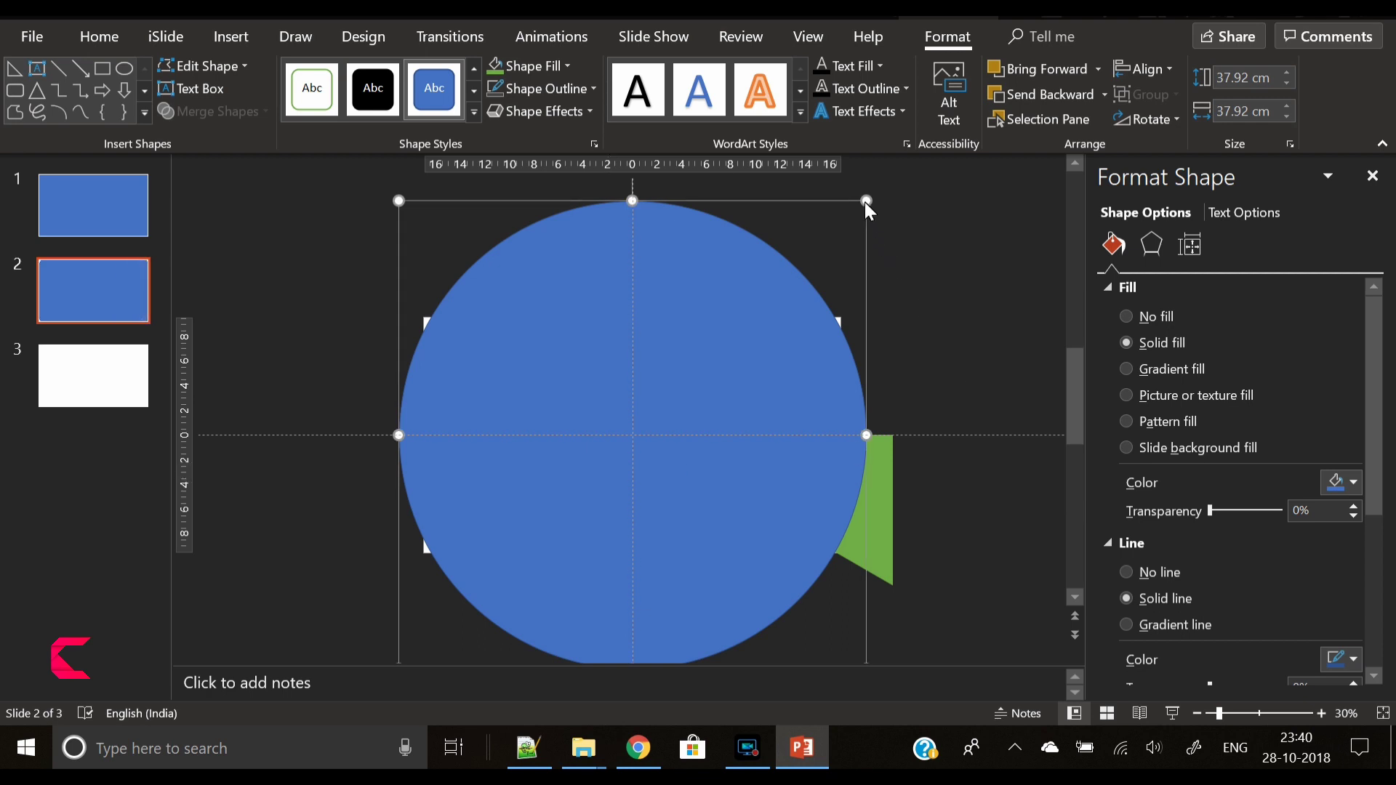
pyautogui.scroll(-1, 873, 183)
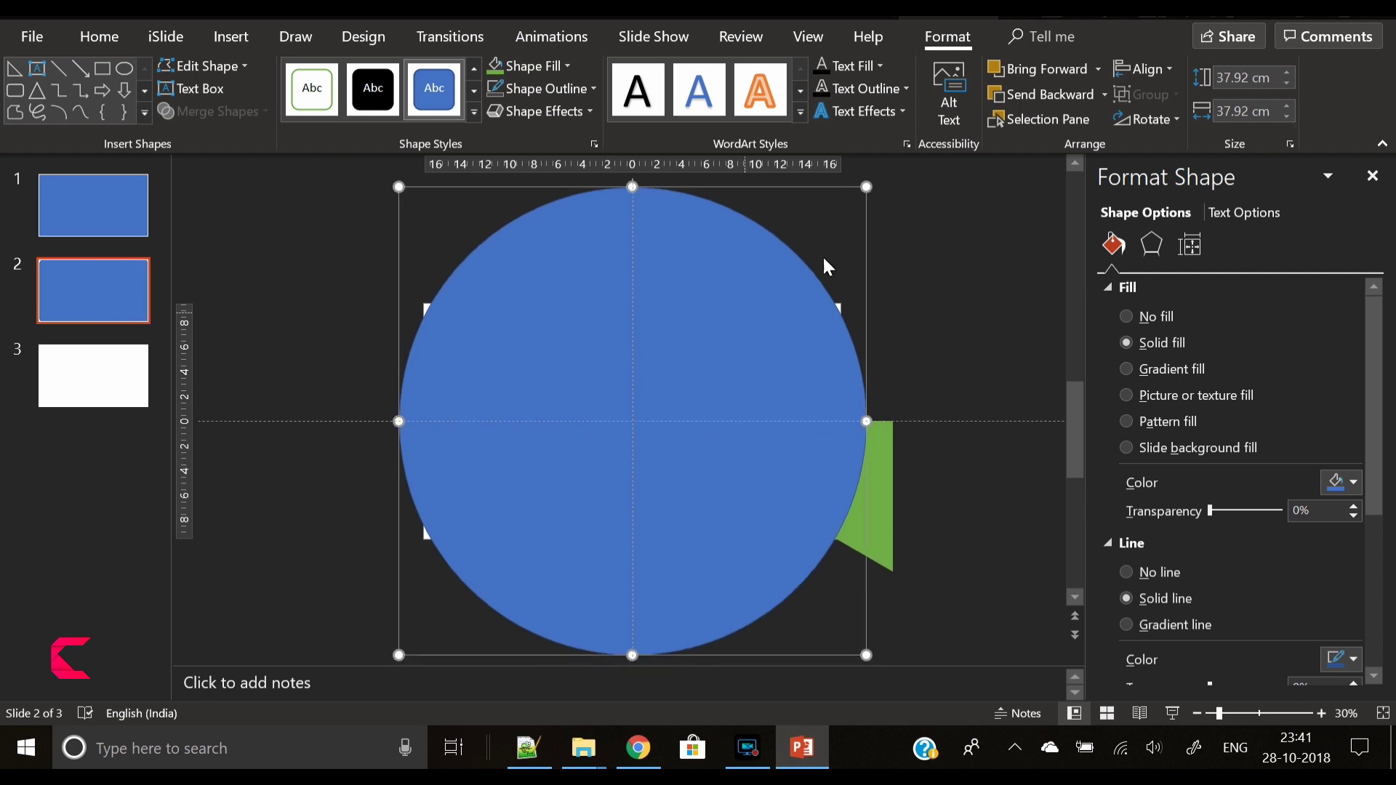
pyautogui.moveTo(870, 189); pyautogui.dragTo(966, 177)
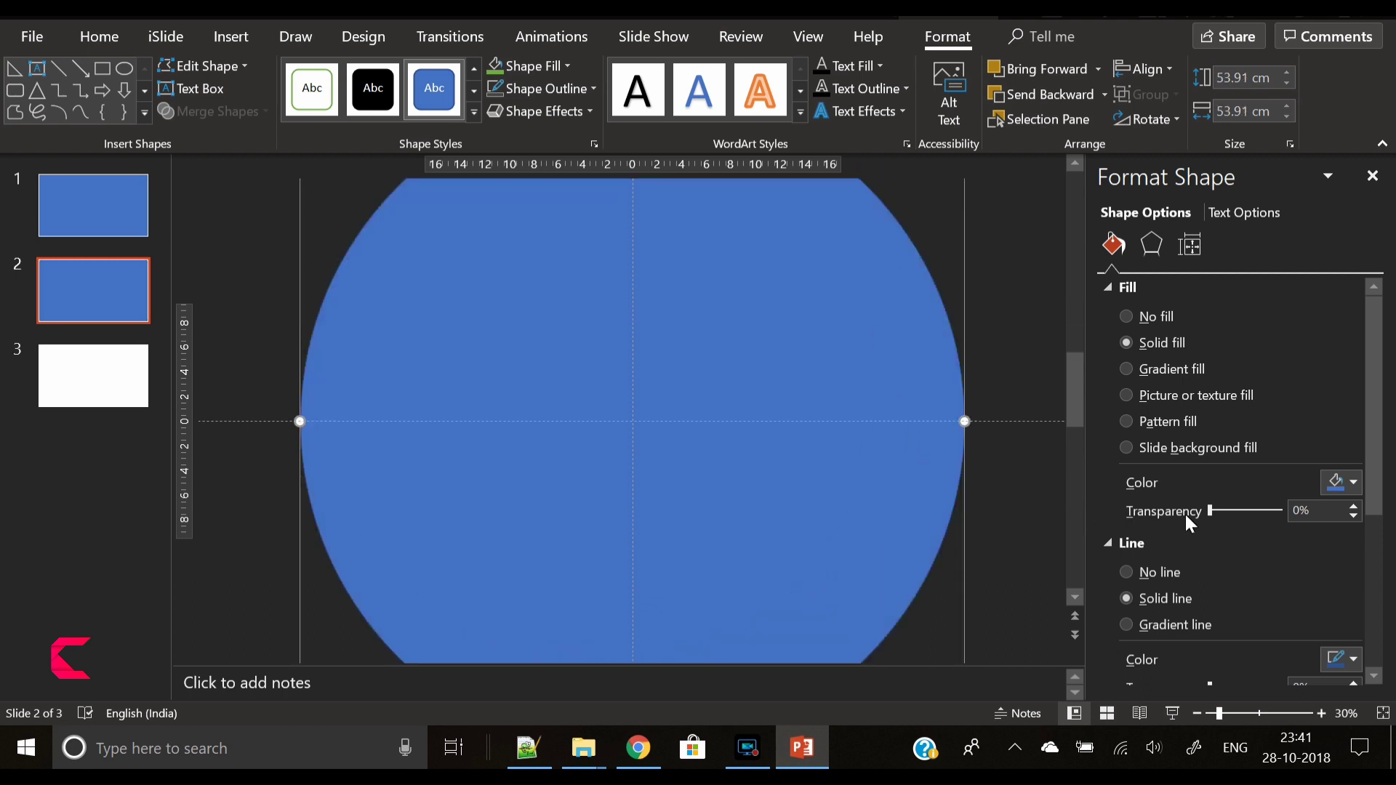
# Step: Make the circle 13% transparent and send it behind the green triangle
pyautogui.moveTo(1210, 510); pyautogui.dragTo(1219, 511)
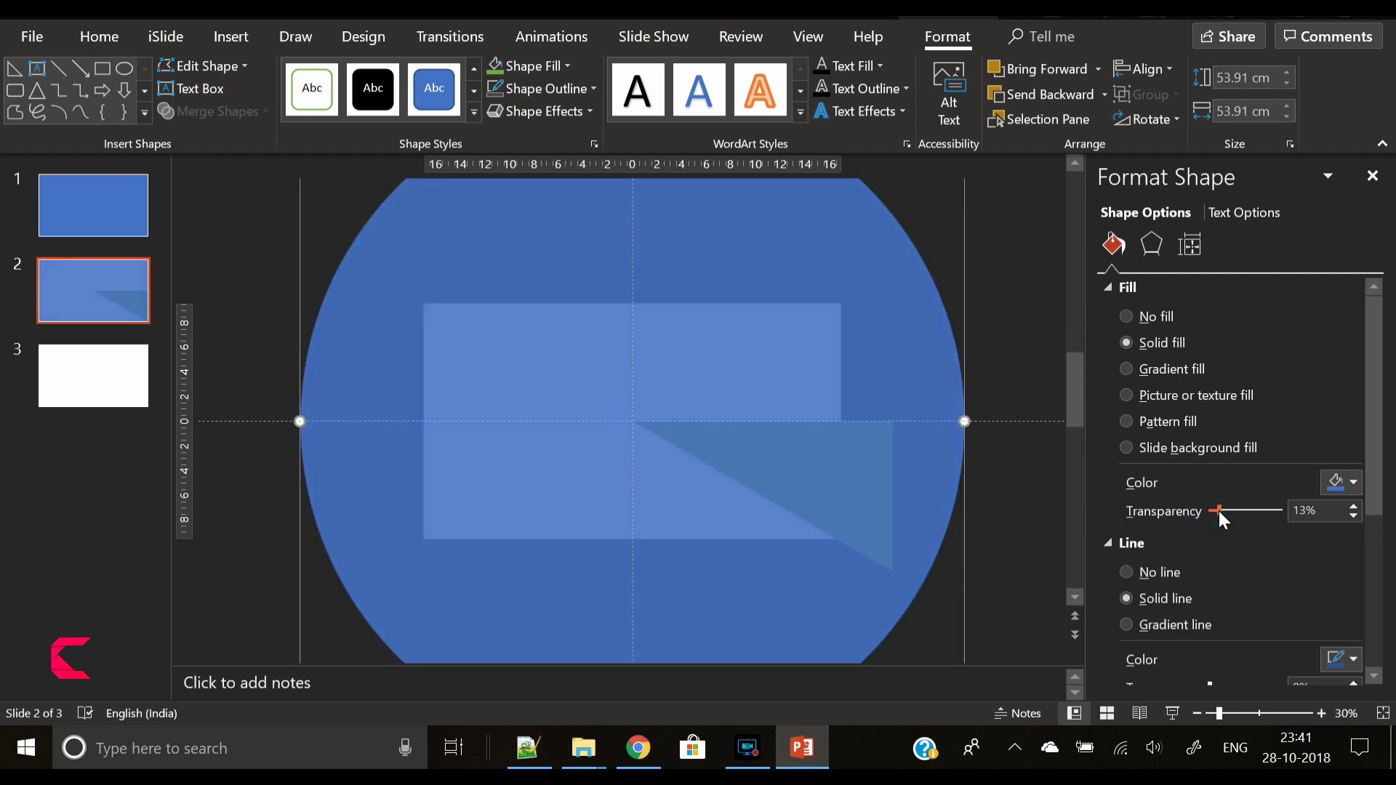
pyautogui.rightClick(757, 330)
pyautogui.click(827, 464)
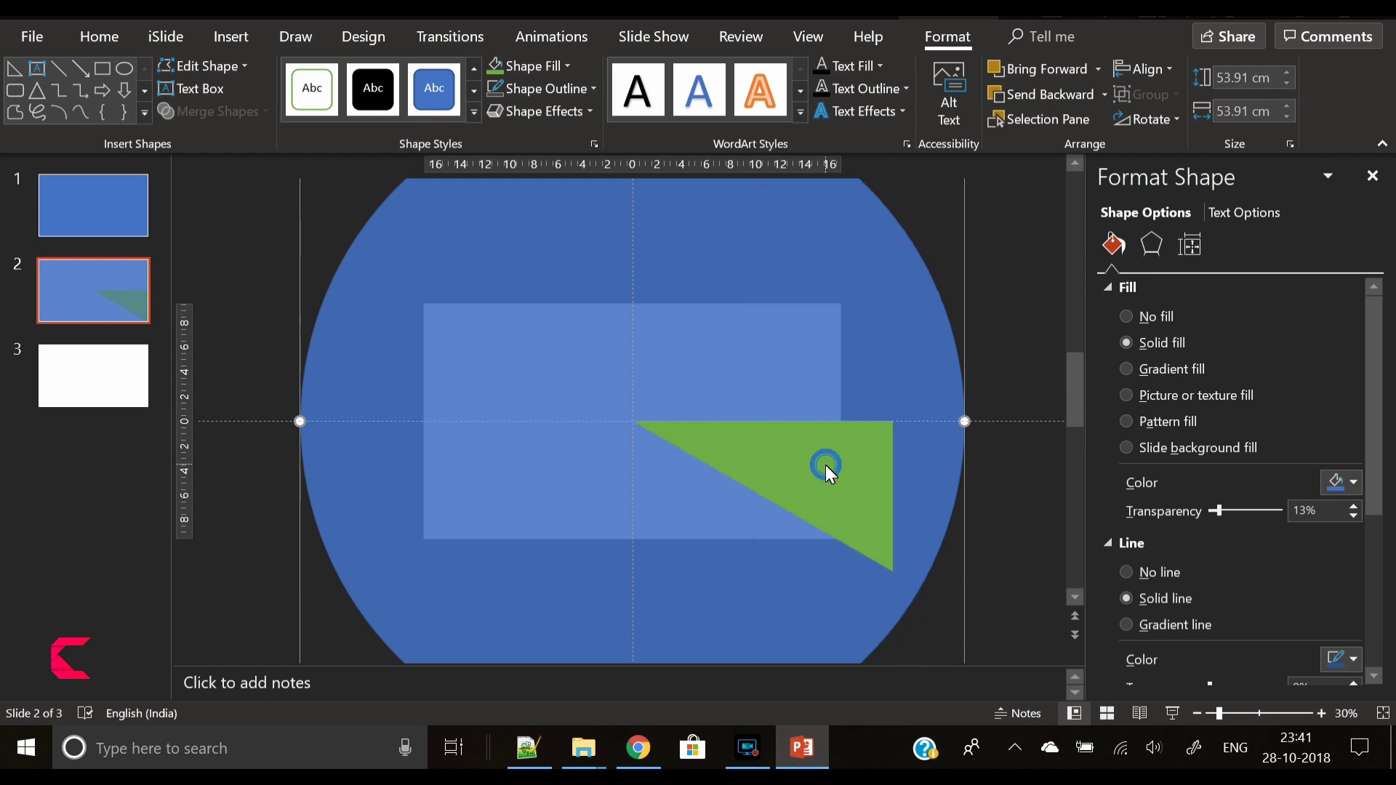
pyautogui.click(826, 466)
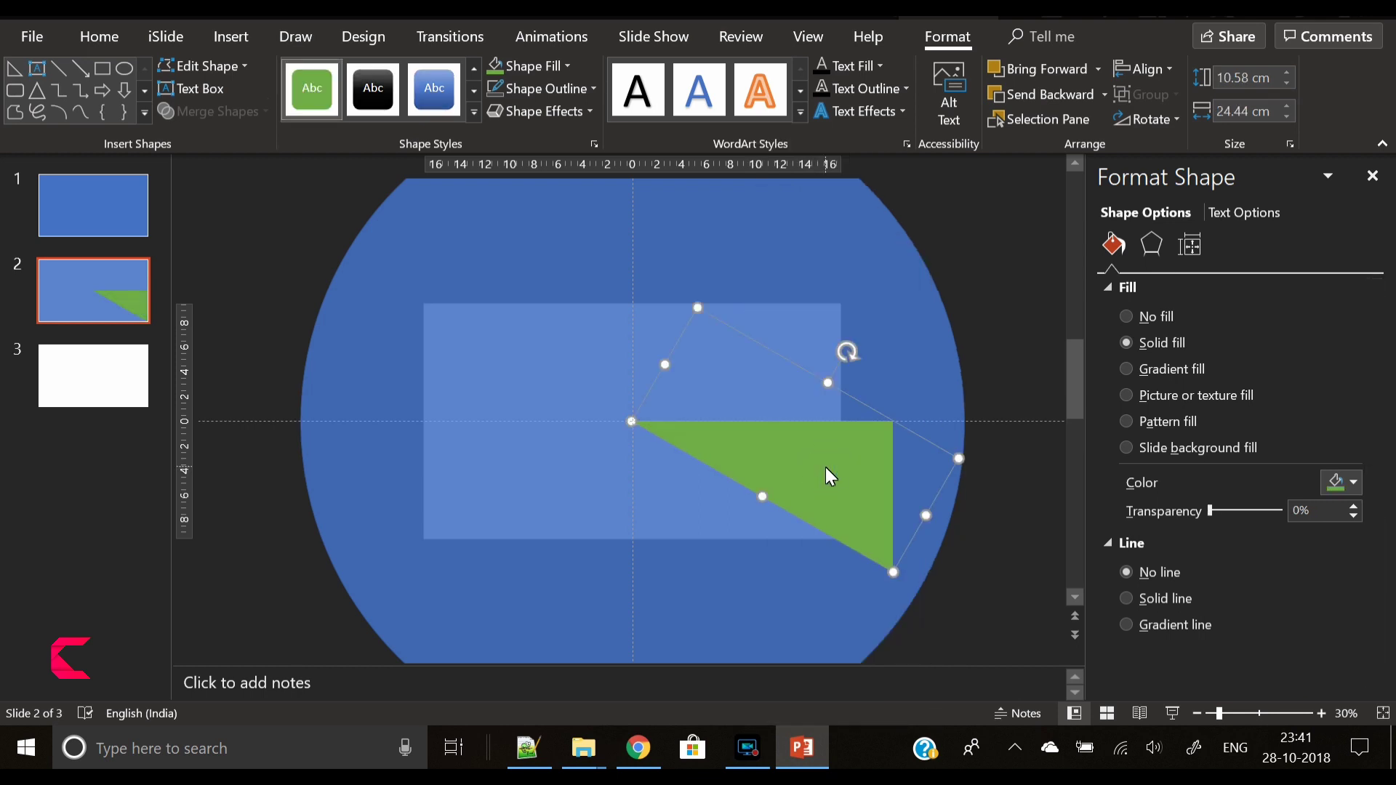
# Step: Duplicate slide 2 as a new slide 3, then return to slide 2
pyautogui.click(117, 295)
pyautogui.rightClick(115, 294)
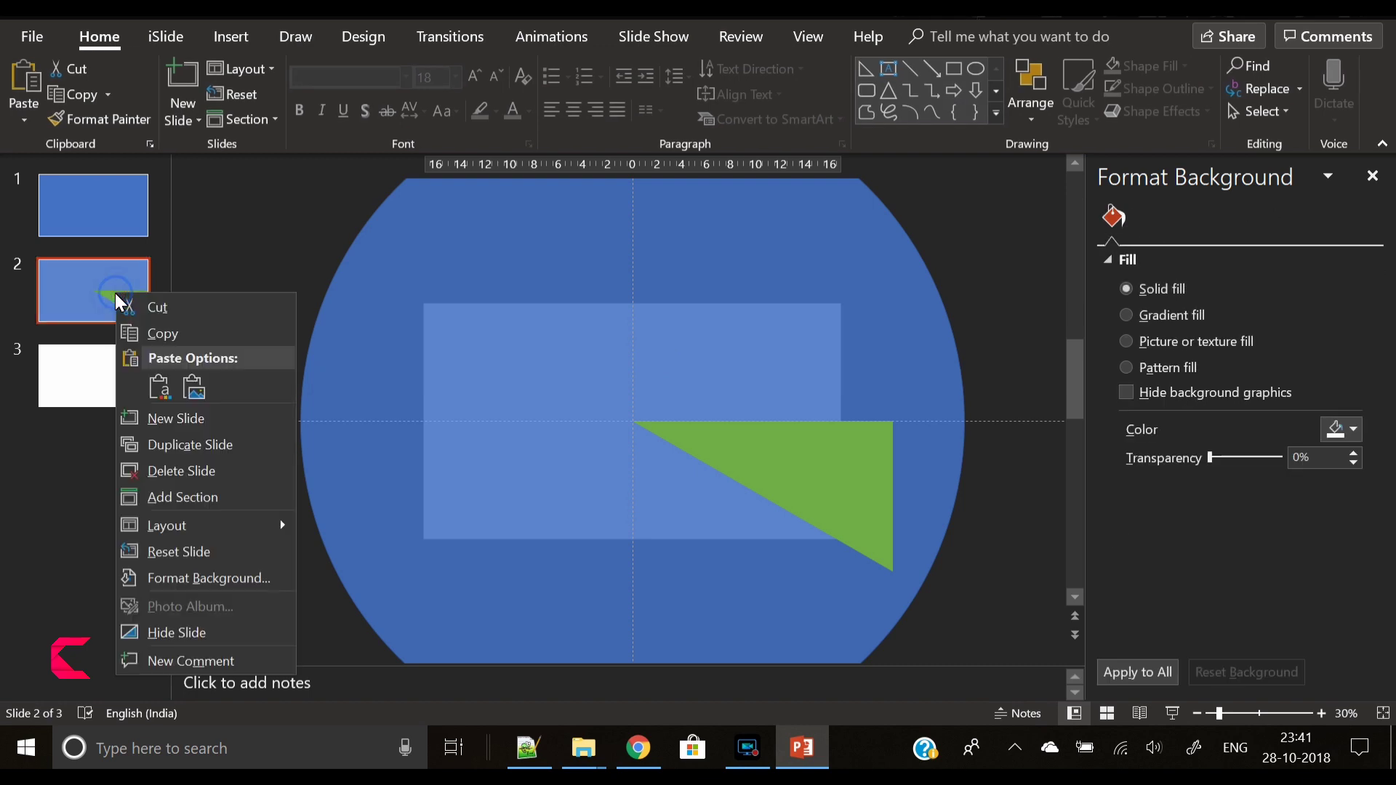
pyautogui.click(165, 447)
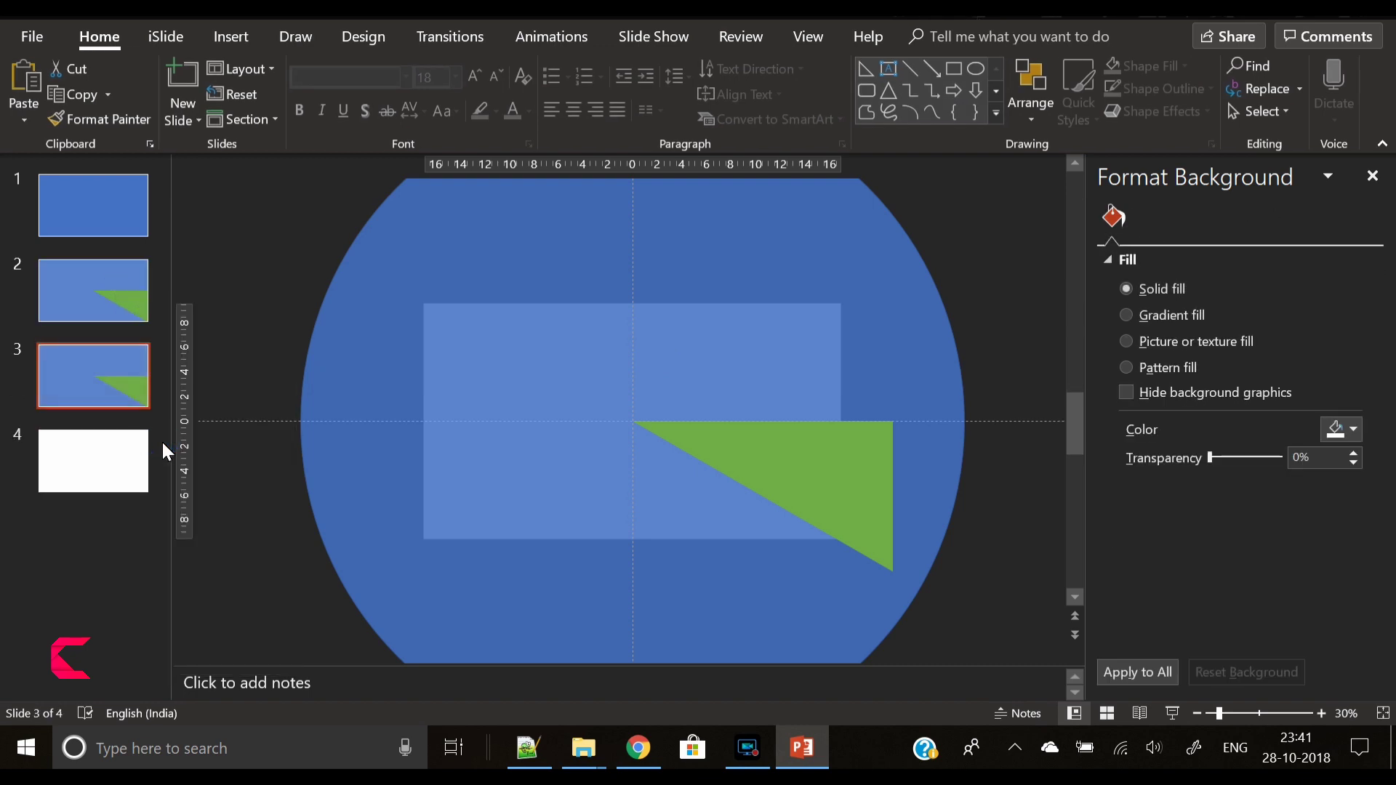
pyautogui.click(71, 282)
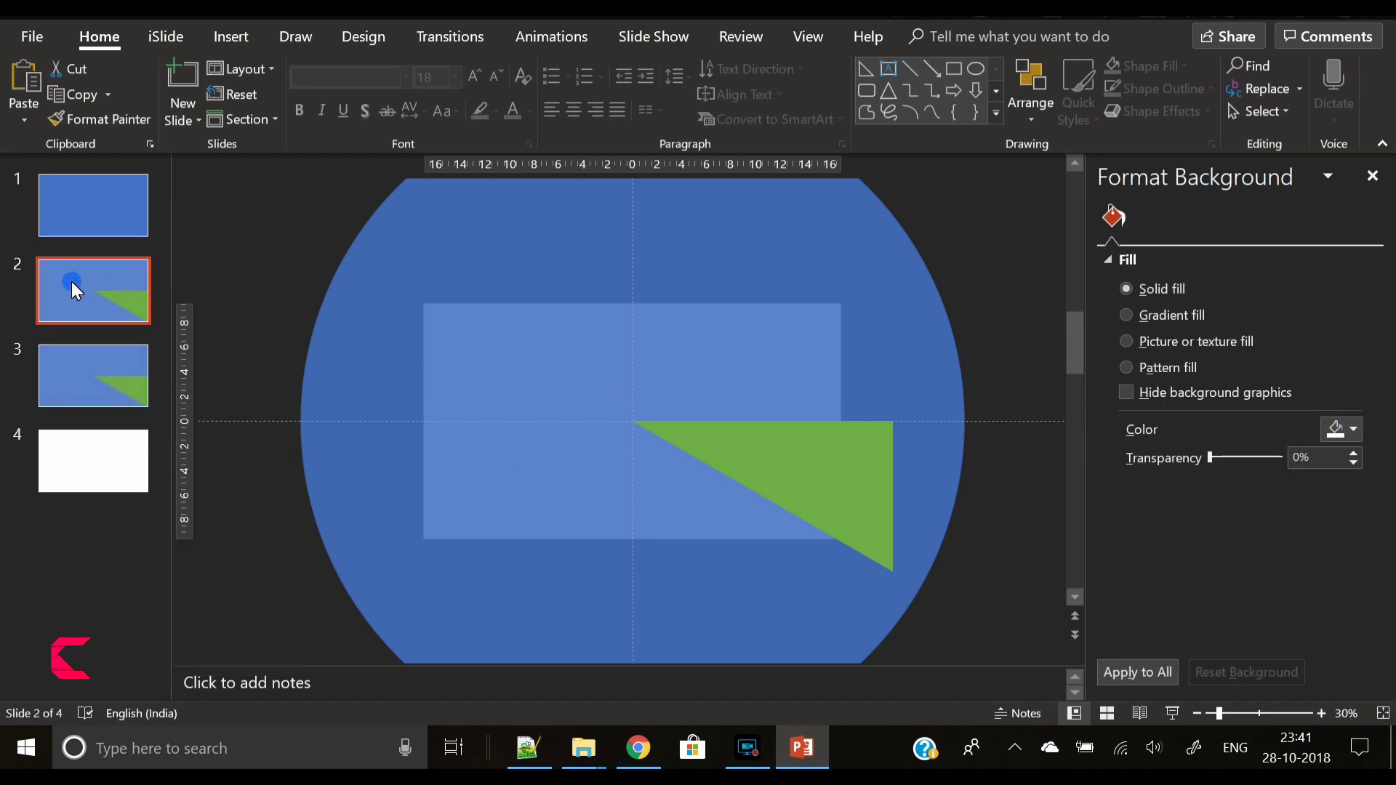
# Step: Group the translucent blue circle and the green triangle on slide 2 into one object
pyautogui.click(733, 320)
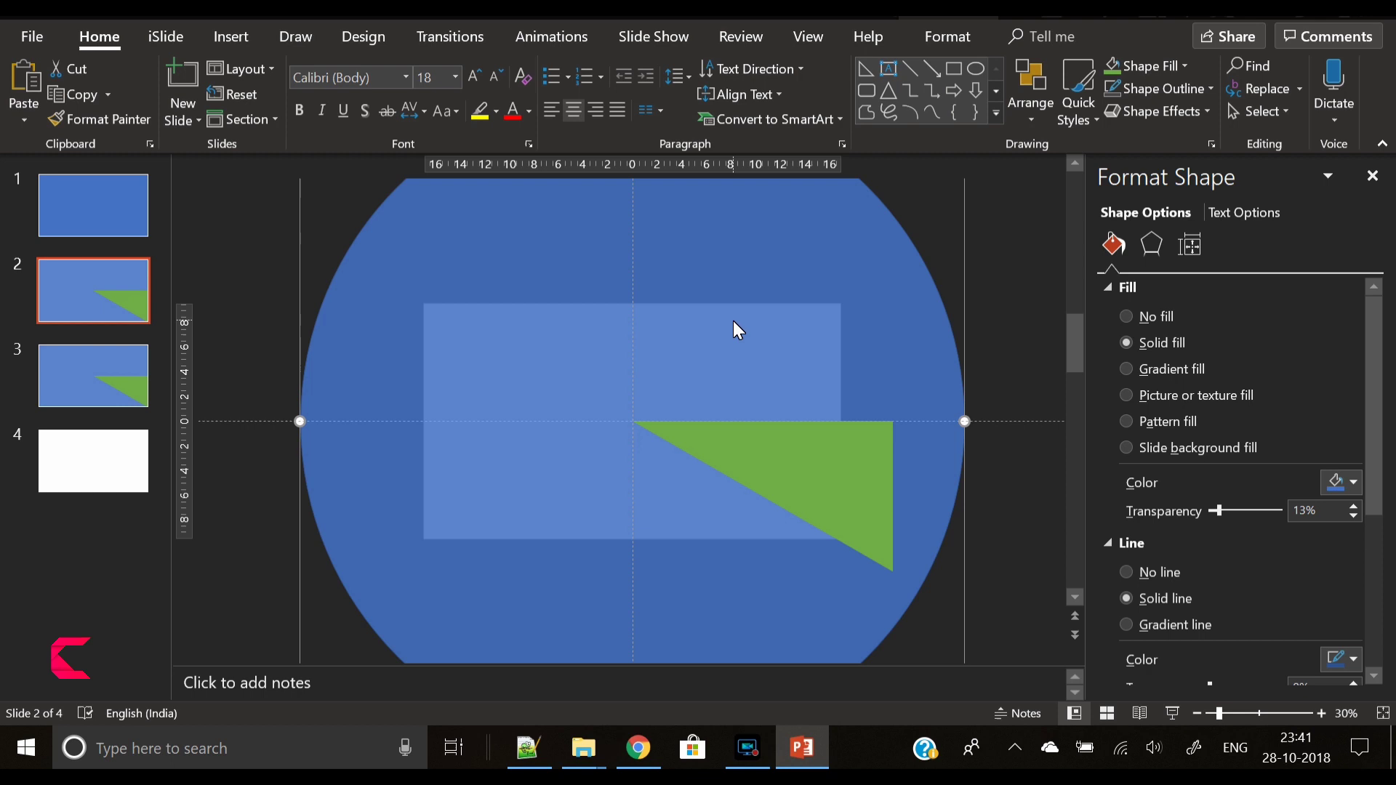
pyautogui.click(780, 475)
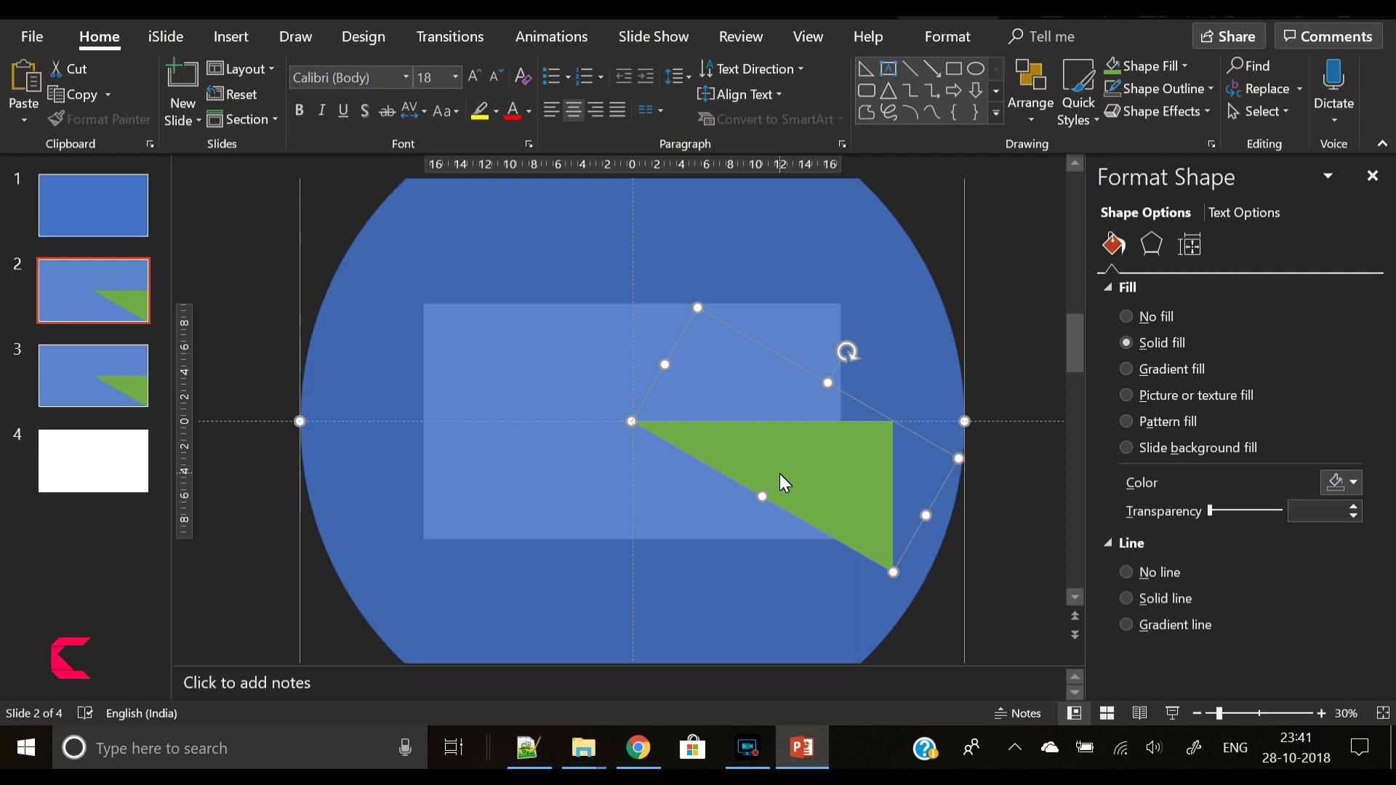
pyautogui.rightClick(780, 475)
pyautogui.moveTo(831, 246)
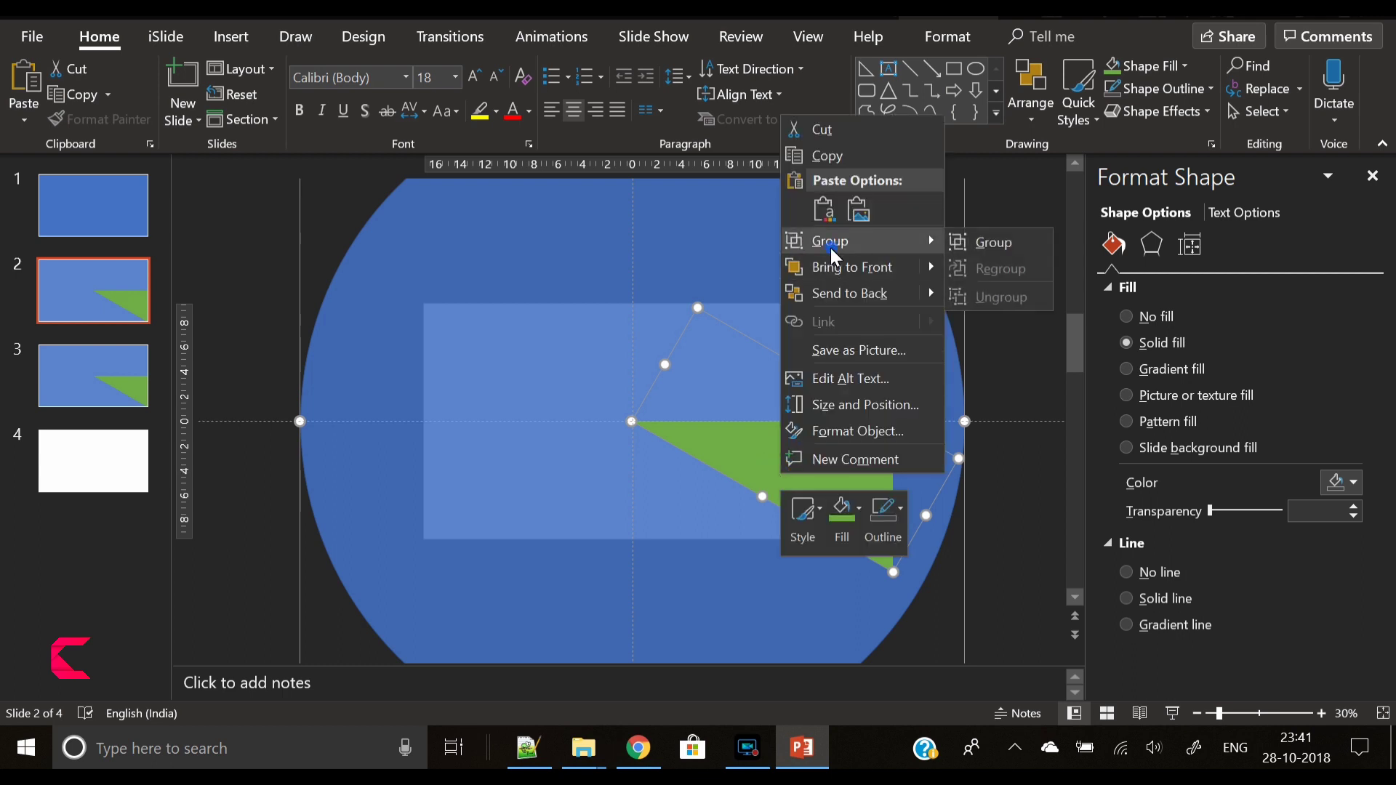
pyautogui.click(1024, 246)
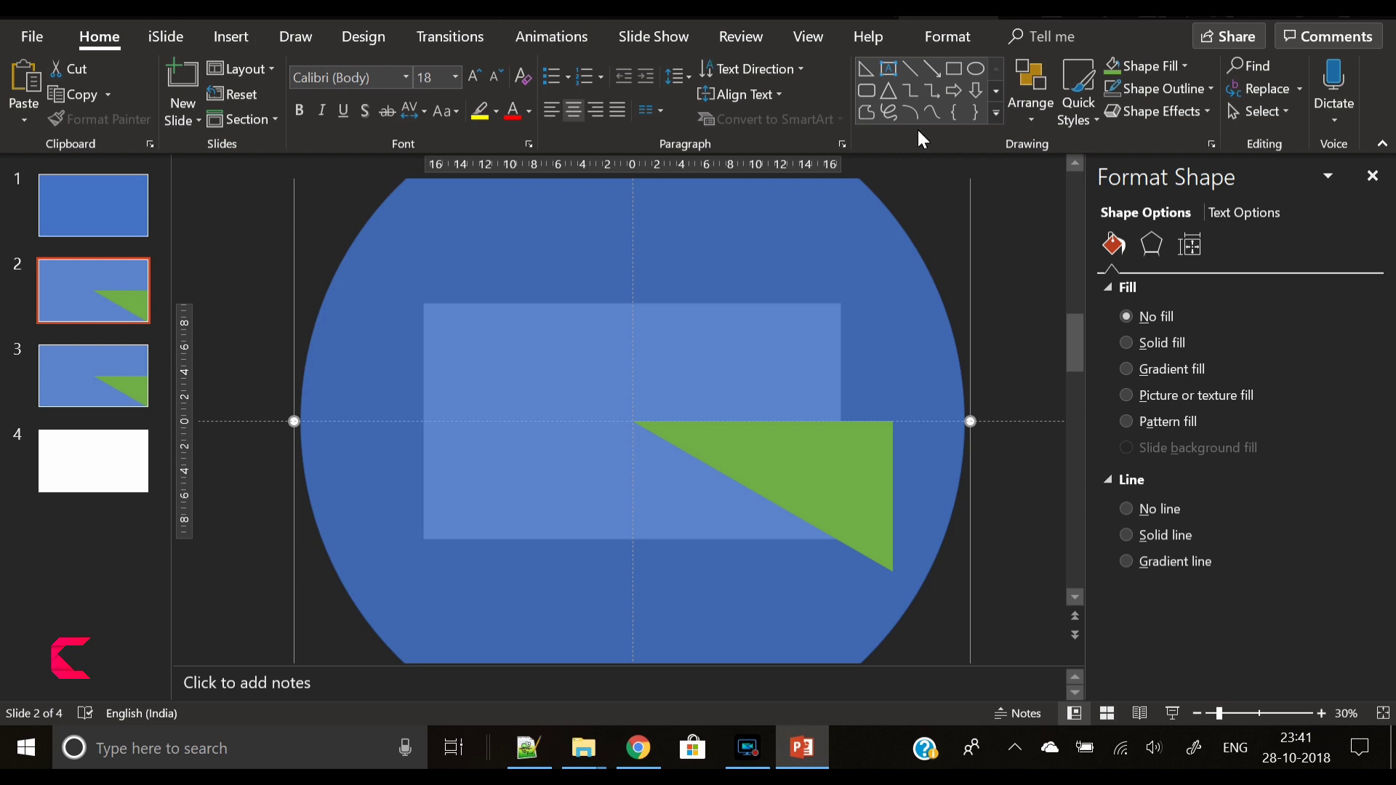
# Step: Rotate the circle-and-triangle group 30° using More Rotation Options
pyautogui.click(948, 37)
pyautogui.click(1158, 119)
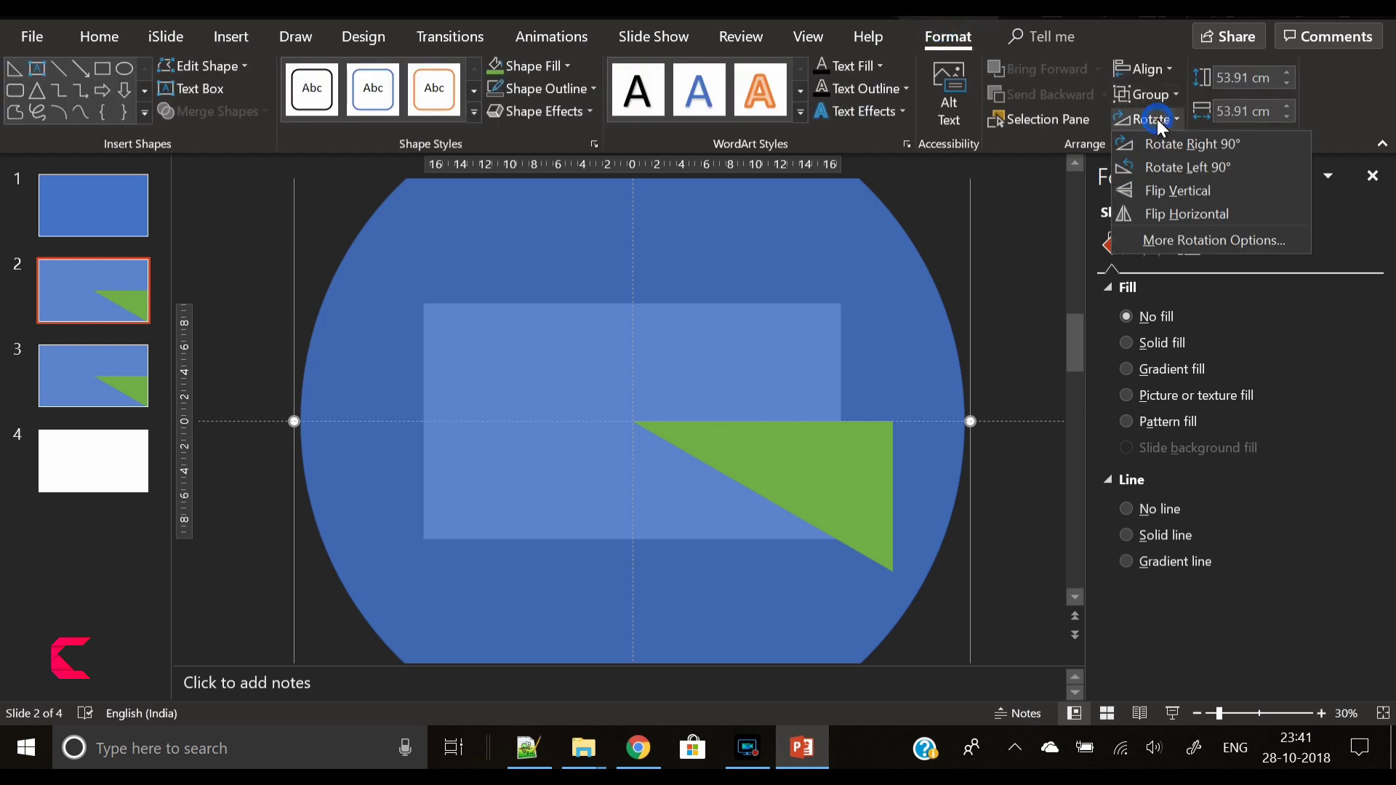
pyautogui.click(1189, 247)
pyautogui.click(1315, 366)
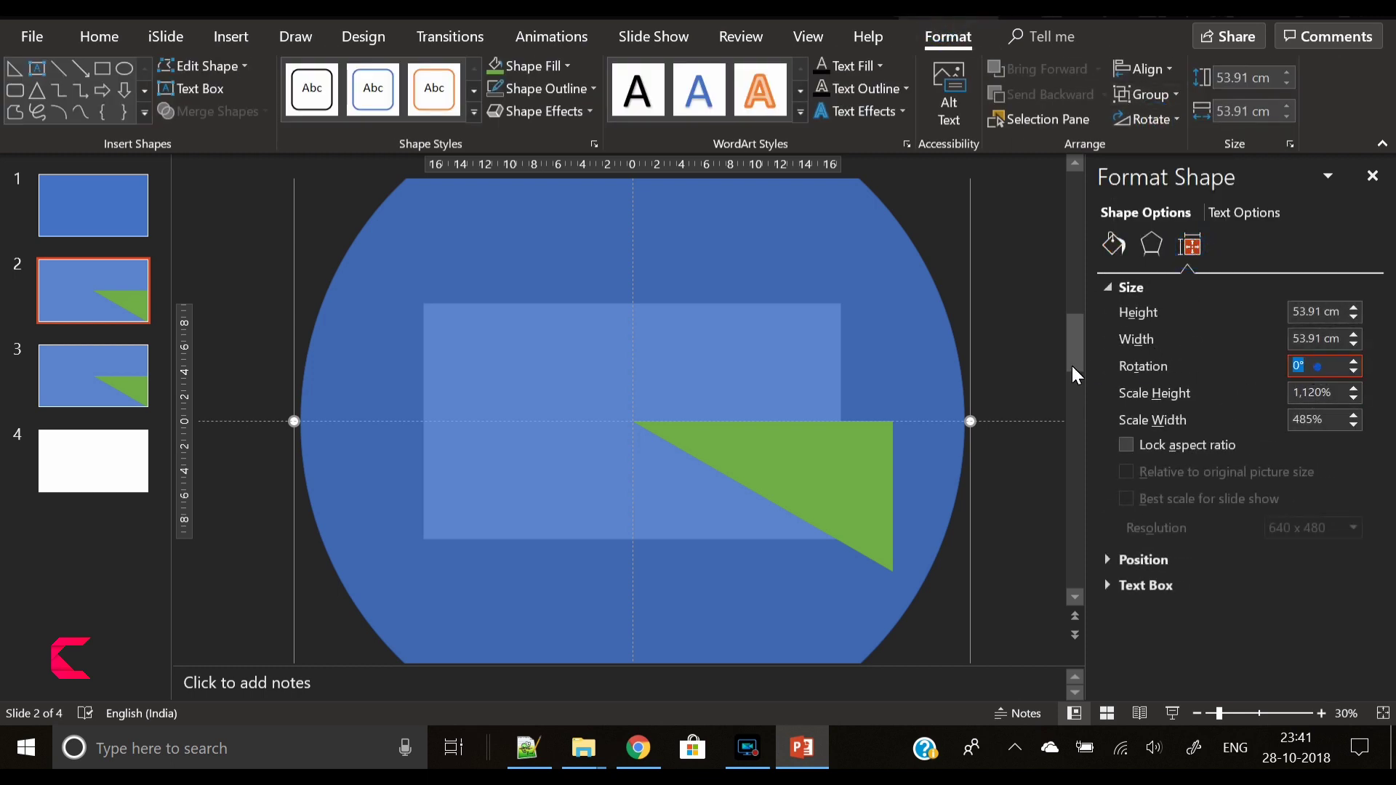
pyautogui.write('30')
pyautogui.press('Return')
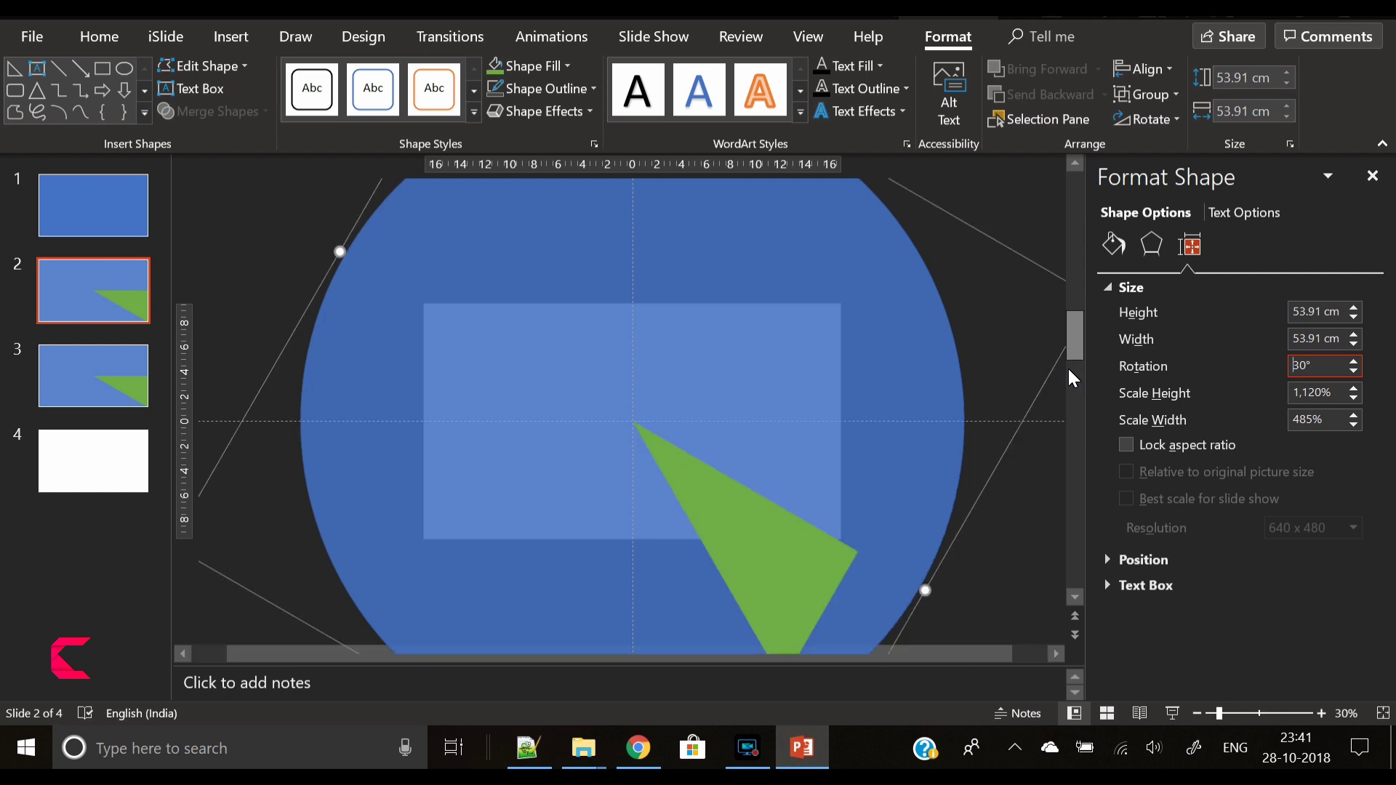
pyautogui.click(1017, 566)
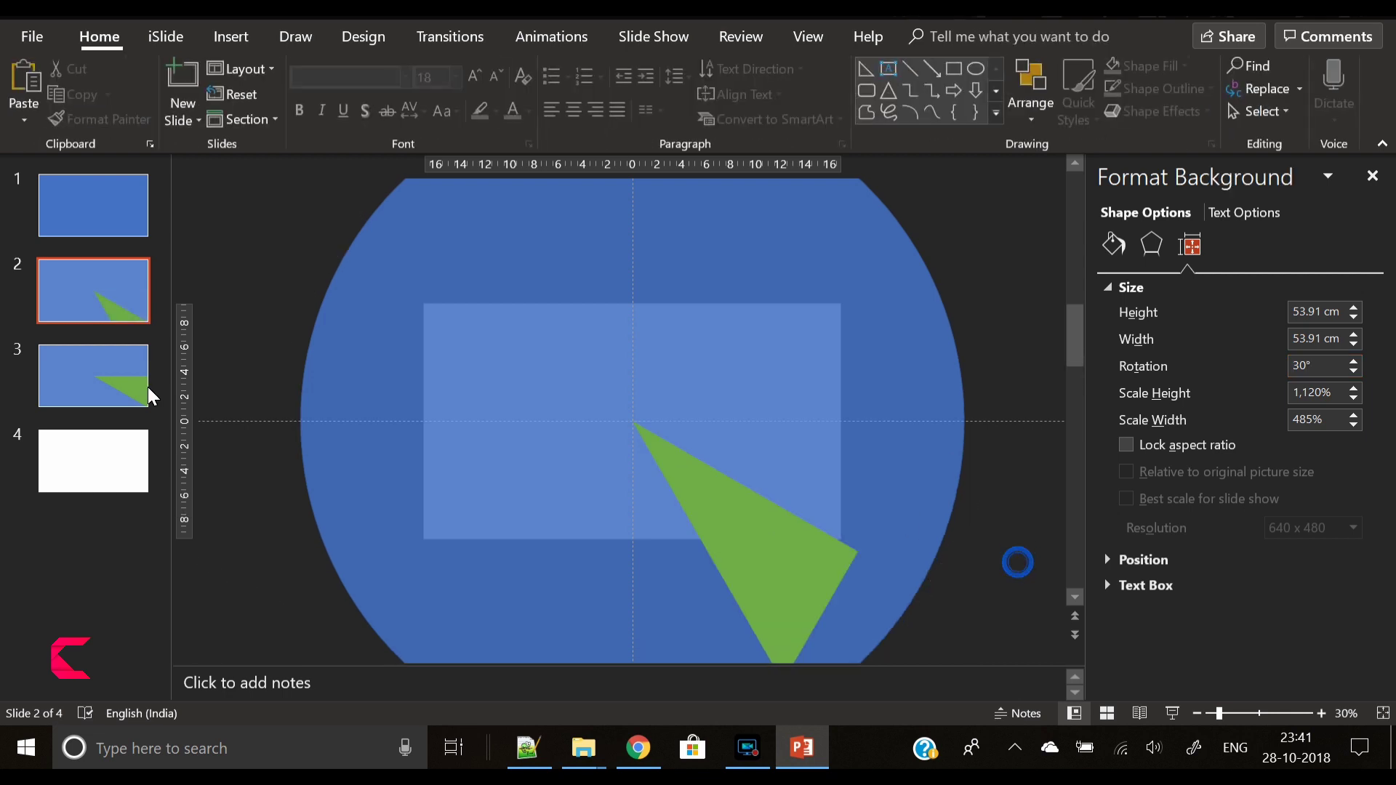
# Step: Copy the unrotated green triangle from slide 3 and paste it onto slide 2
pyautogui.click(120, 311)
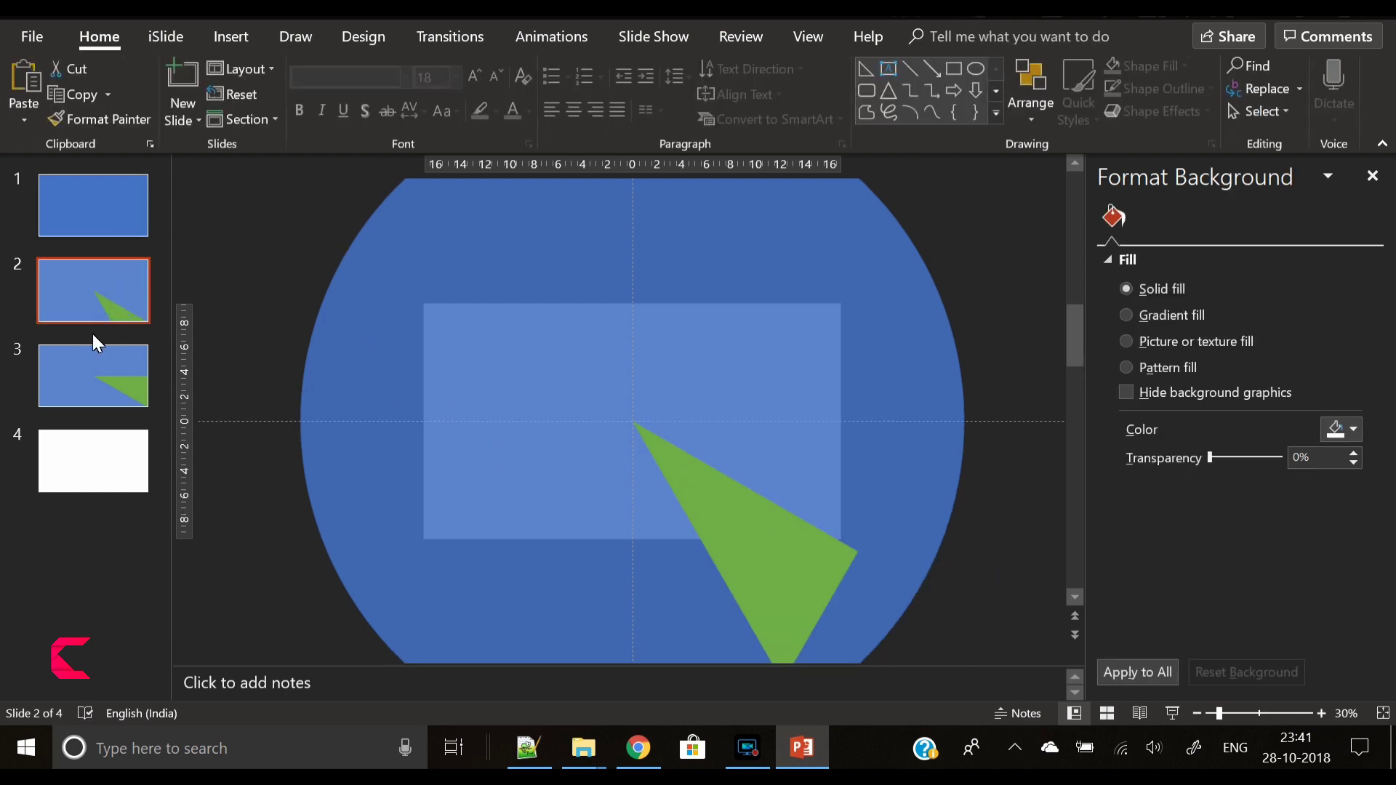
pyautogui.click(80, 371)
pyautogui.click(763, 460)
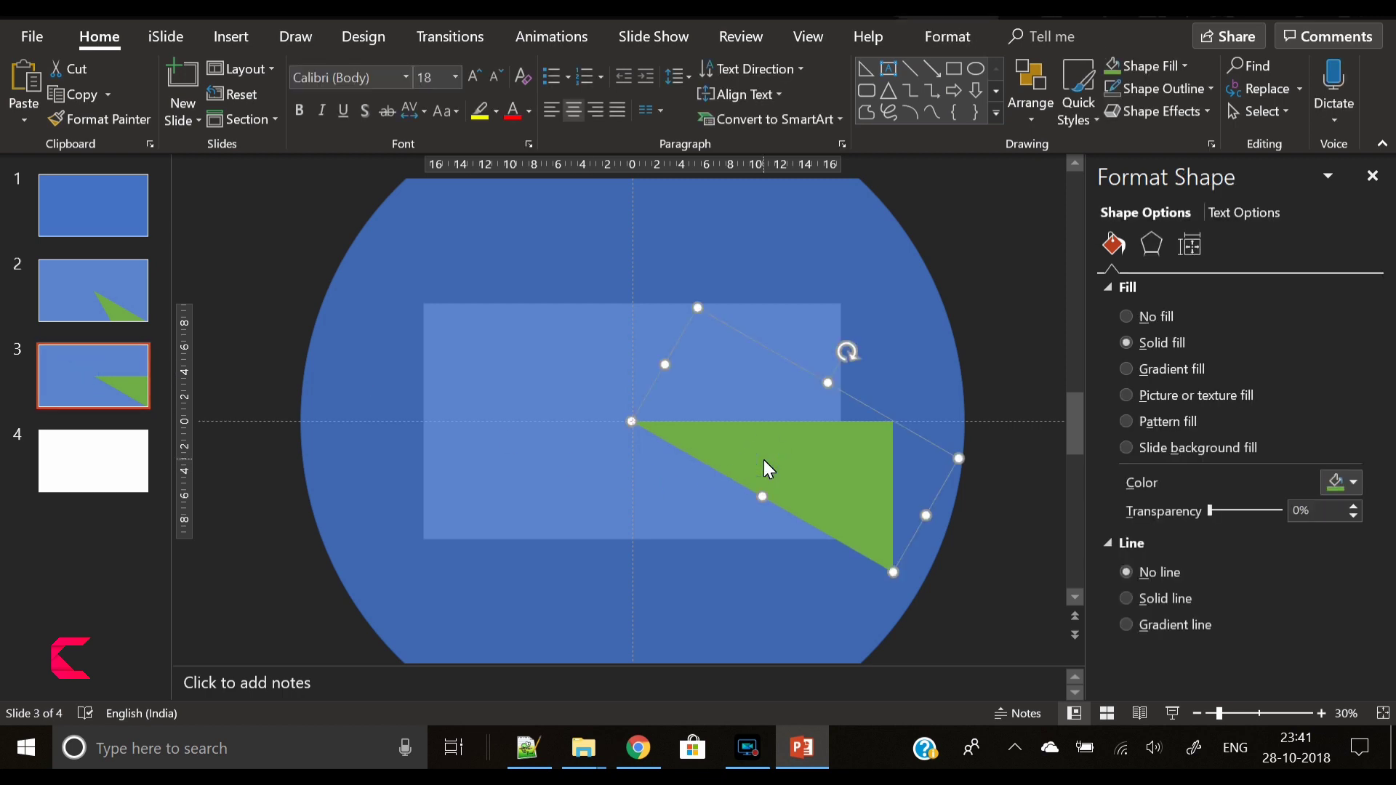
pyautogui.click(102, 298)
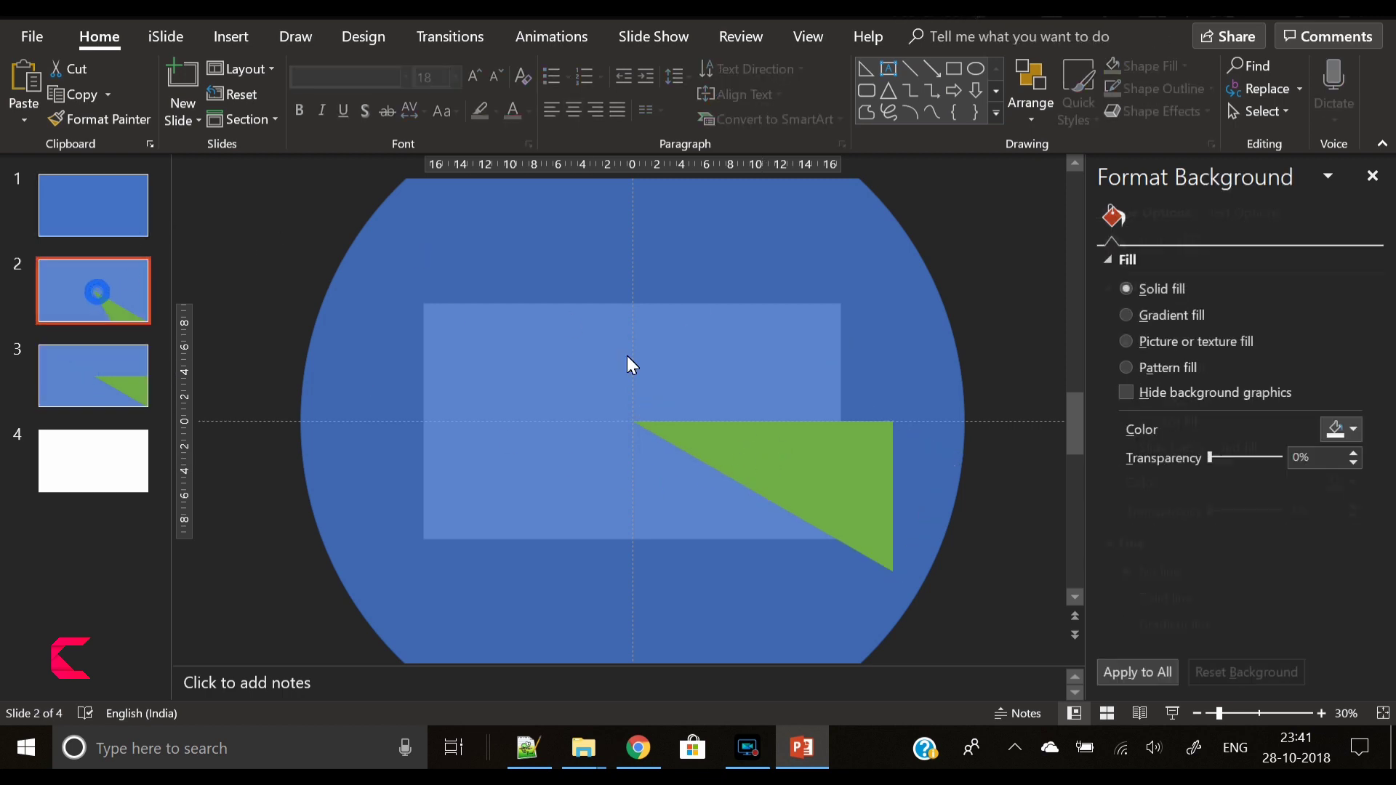
pyautogui.hotkey('ctrl', 'v')
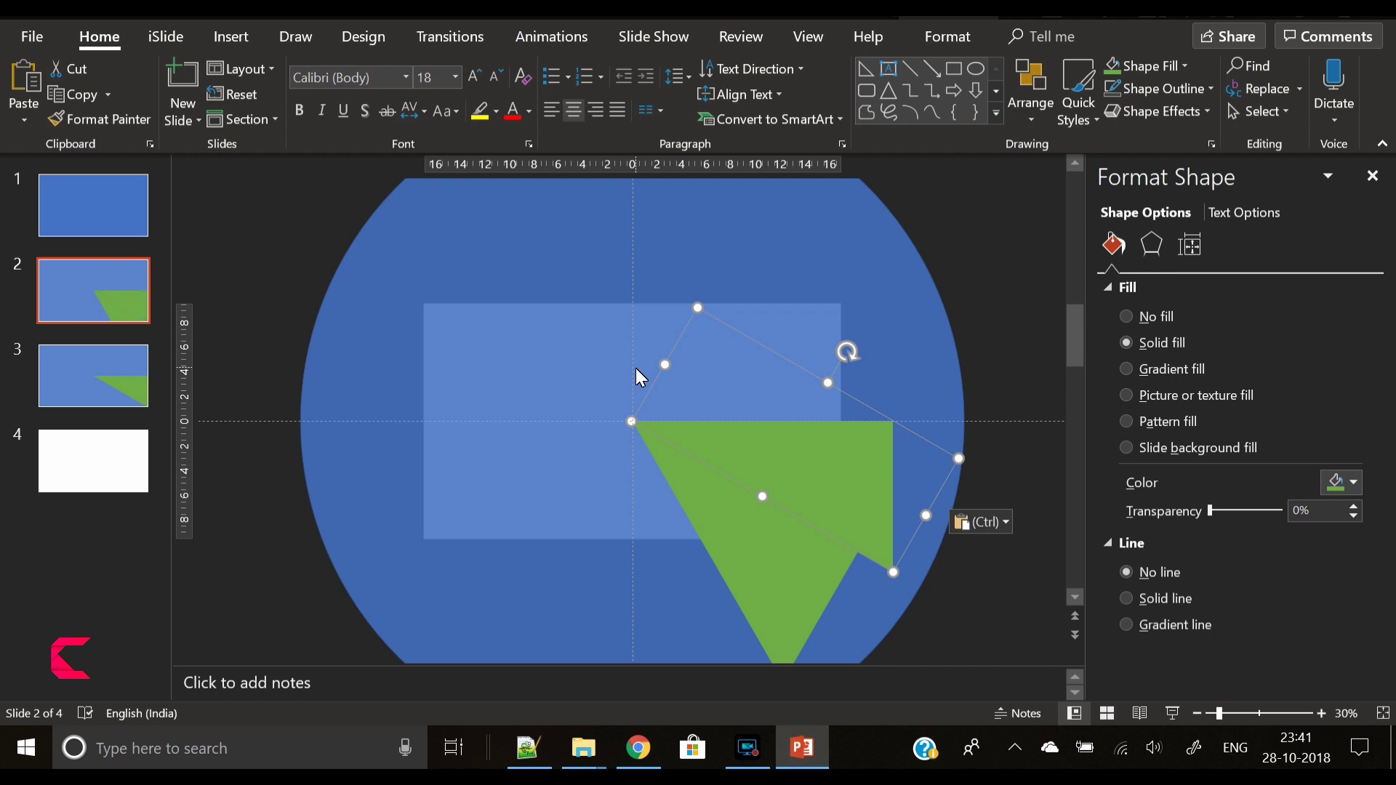
# Step: Select everything on slide 2 and group the pasted triangle with the circle group
pyautogui.hotkey('ctrl', 'a')
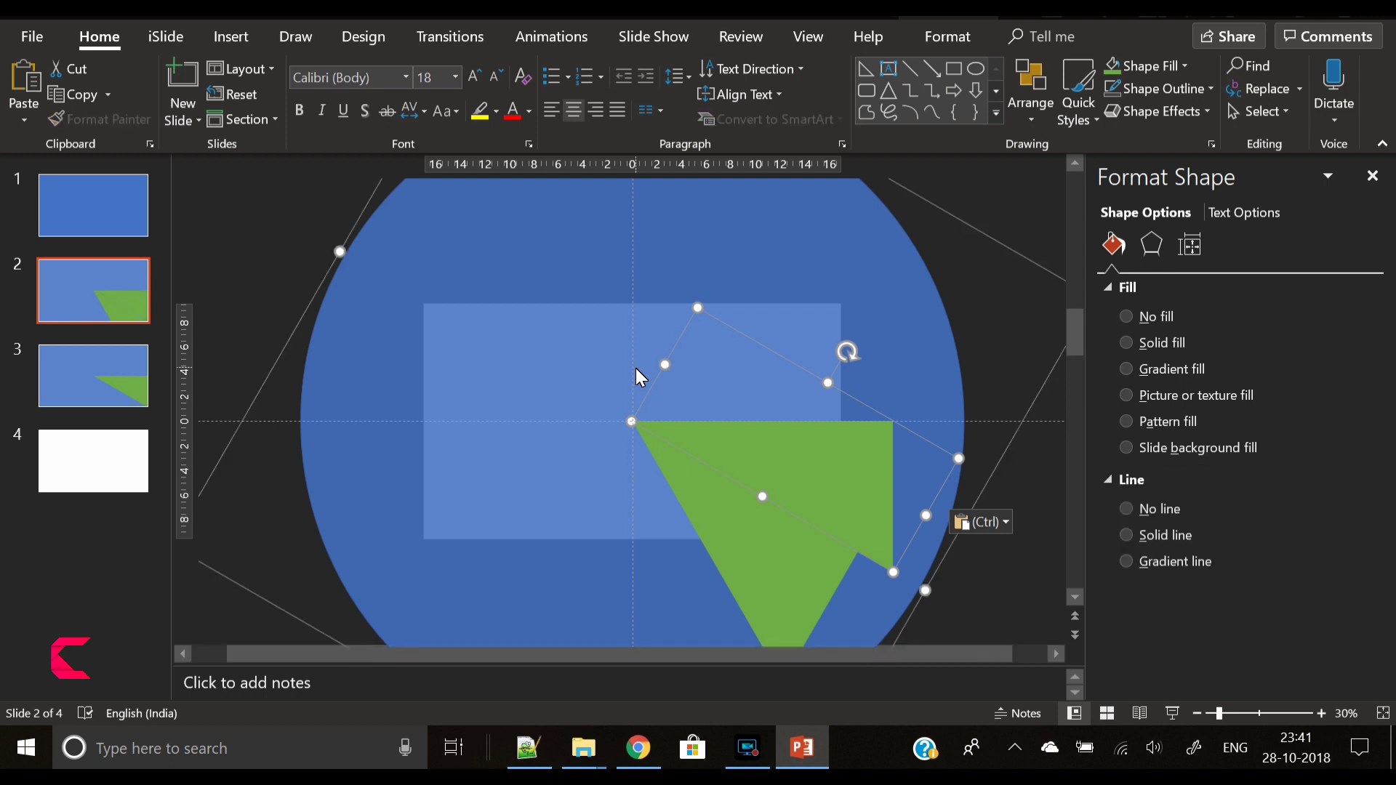
pyautogui.rightClick(752, 466)
pyautogui.moveTo(893, 218)
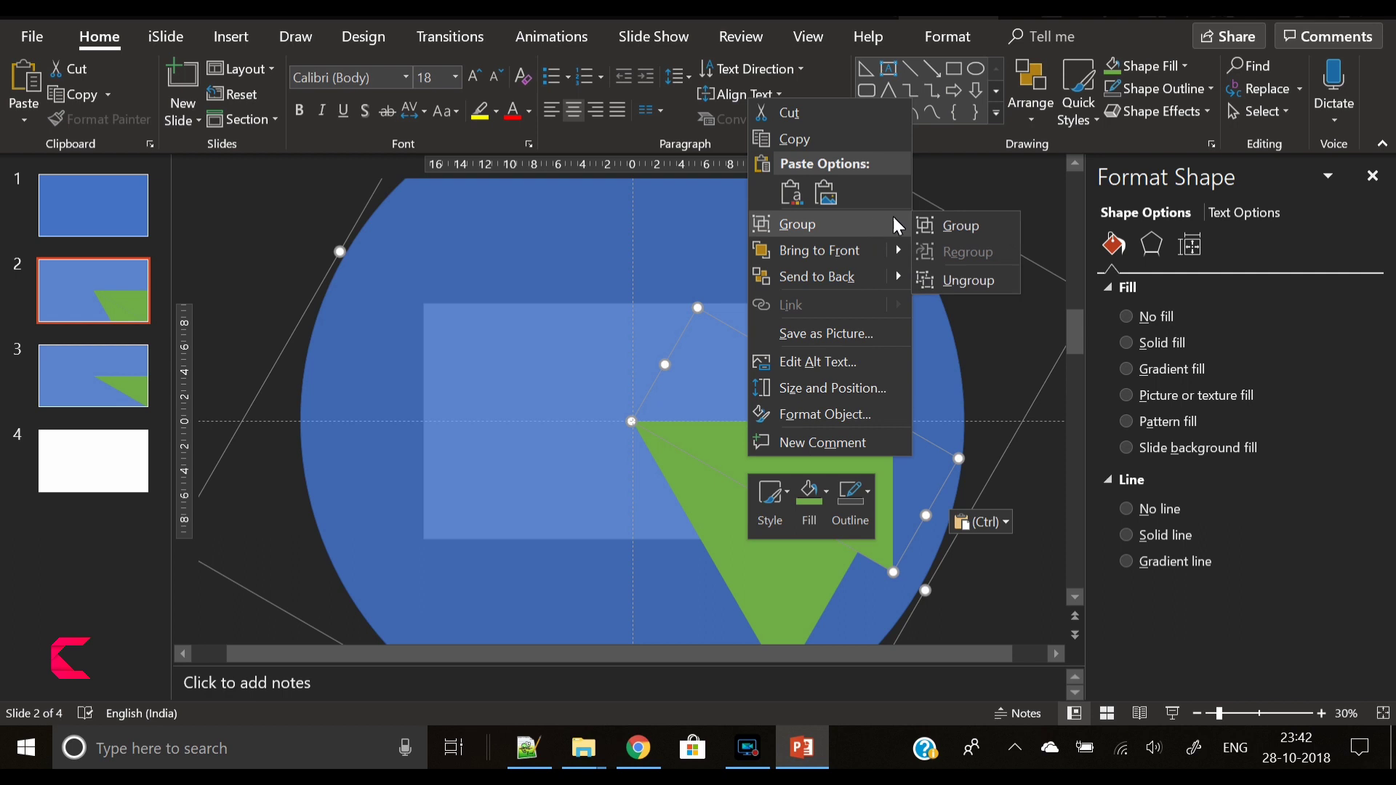
pyautogui.click(982, 285)
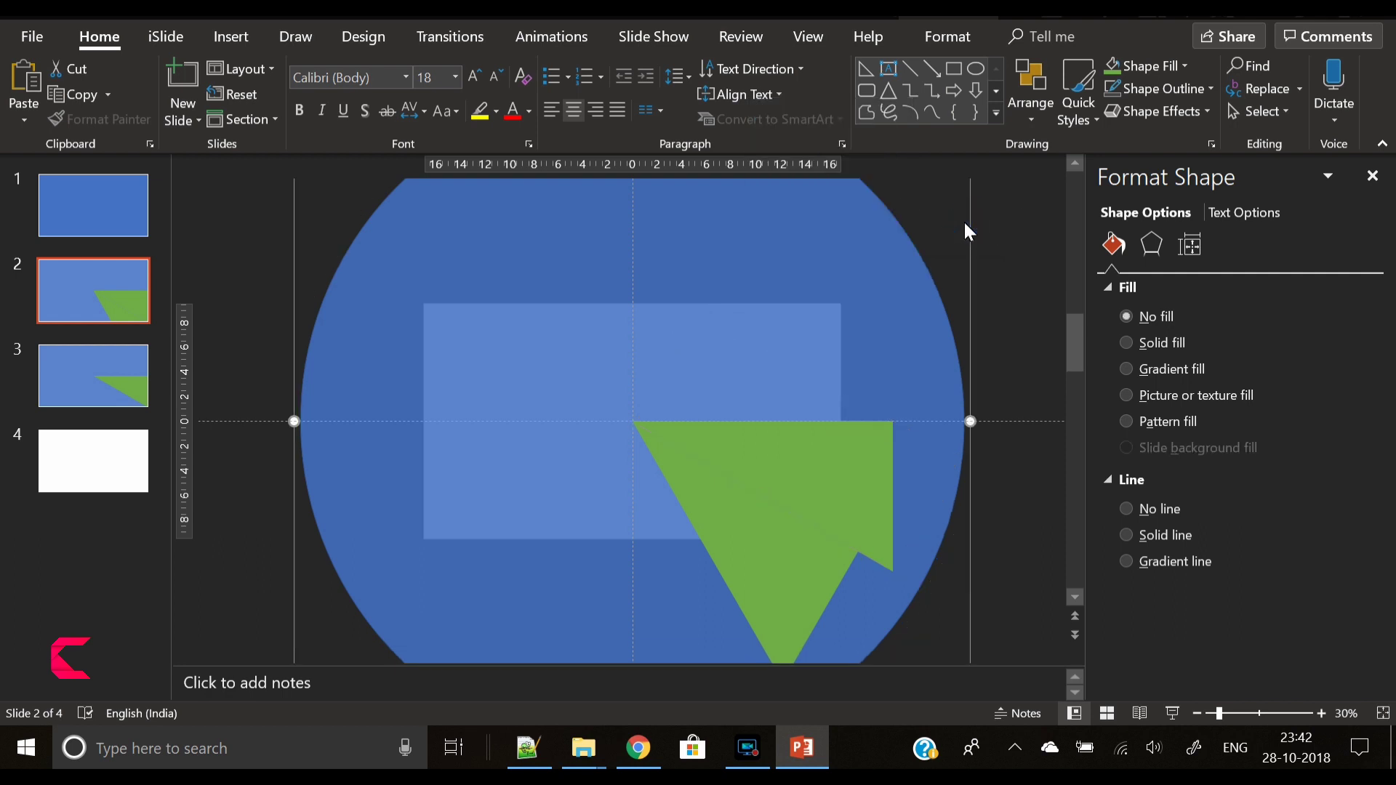
# Step: Rotate the combined group a further 30°
pyautogui.click(943, 35)
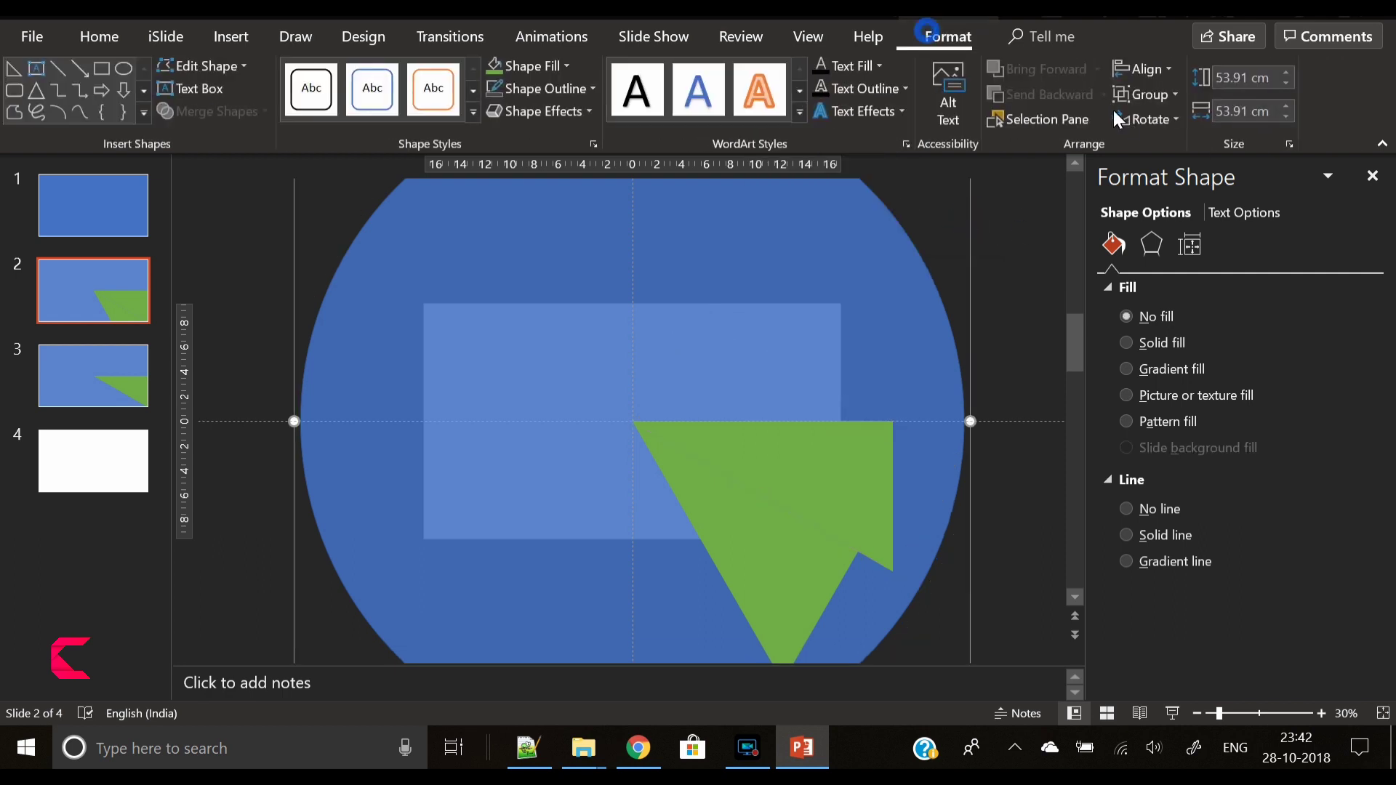
pyautogui.click(1167, 119)
pyautogui.click(1193, 239)
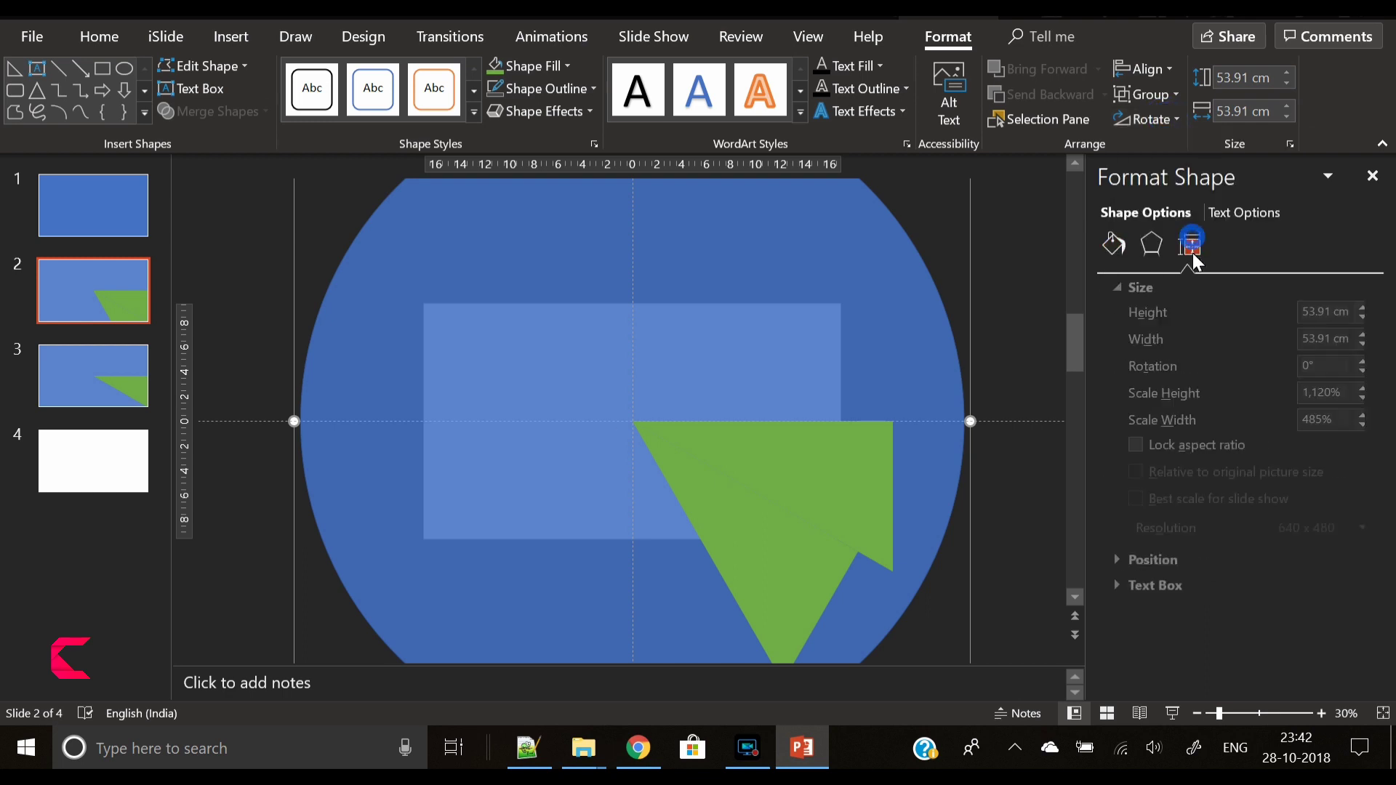
pyautogui.click(1309, 366)
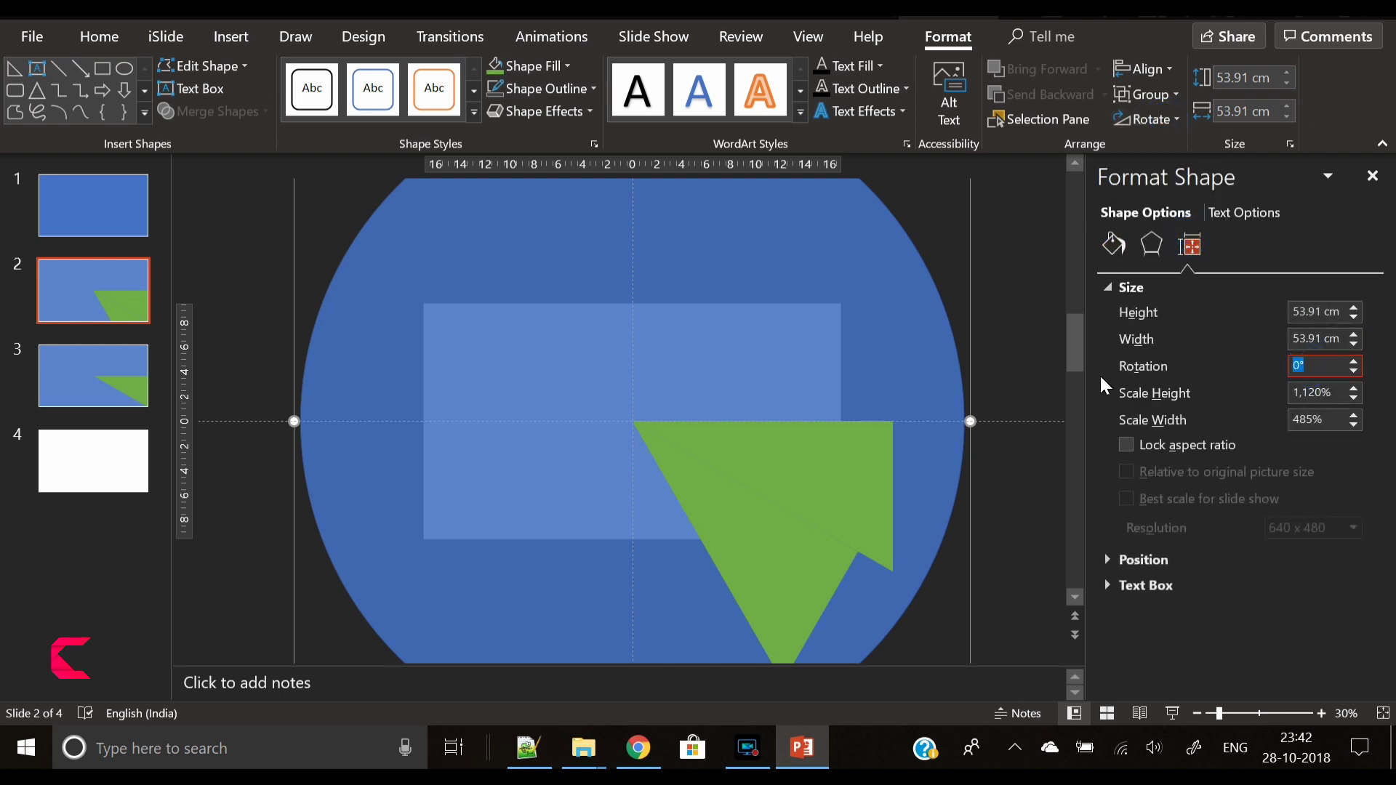
pyautogui.press('Return')
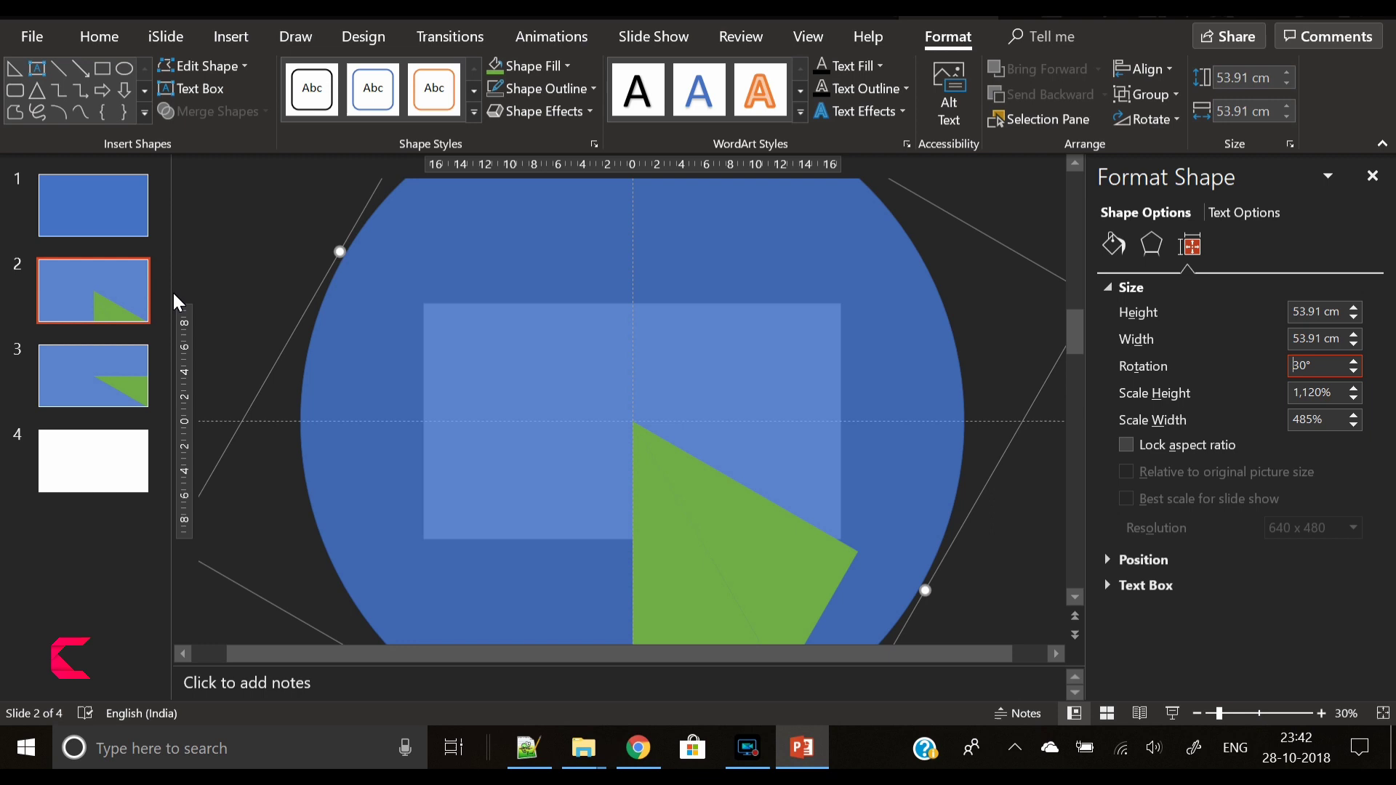
# Step: Copy the green triangle from slide 3 and paste it onto slide 2
pyautogui.click(94, 297)
pyautogui.click(69, 368)
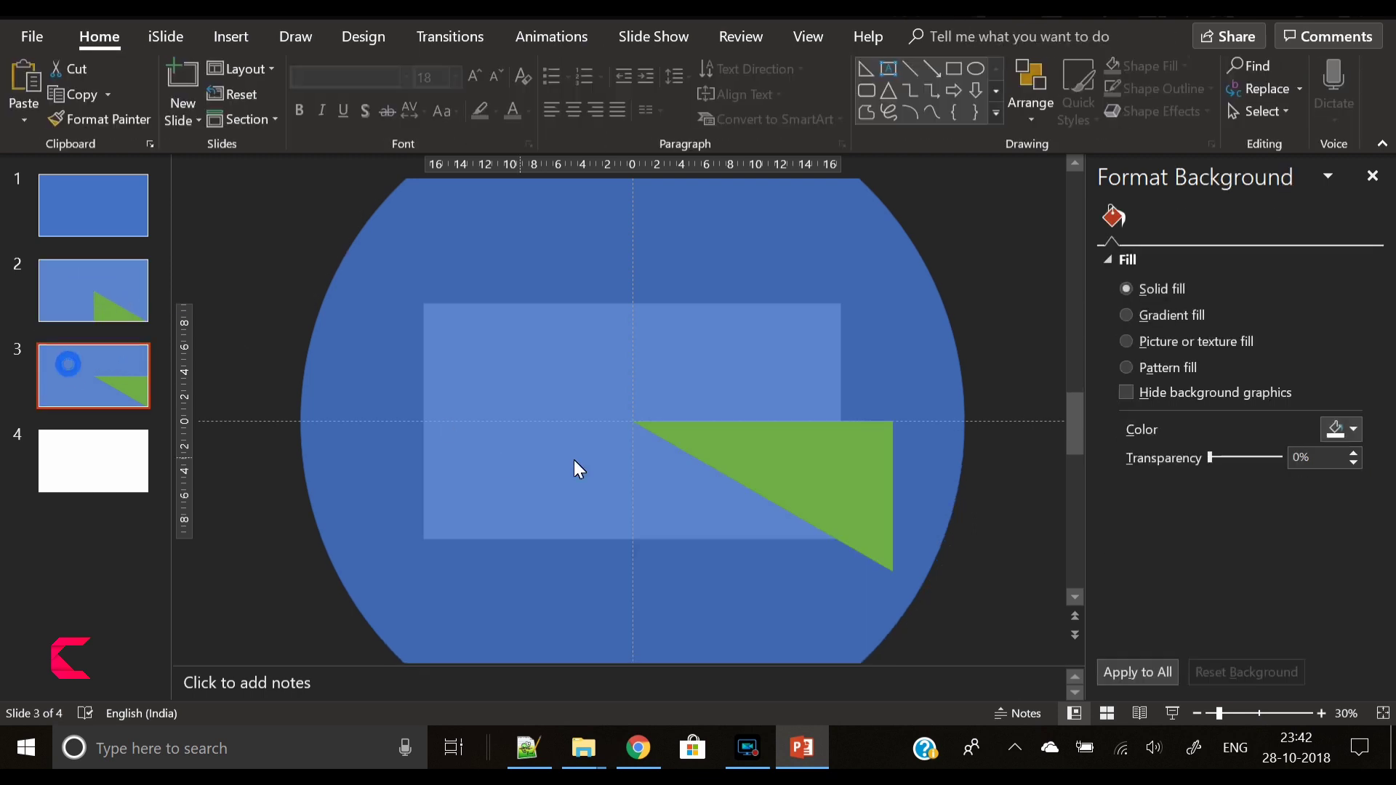
pyautogui.click(732, 466)
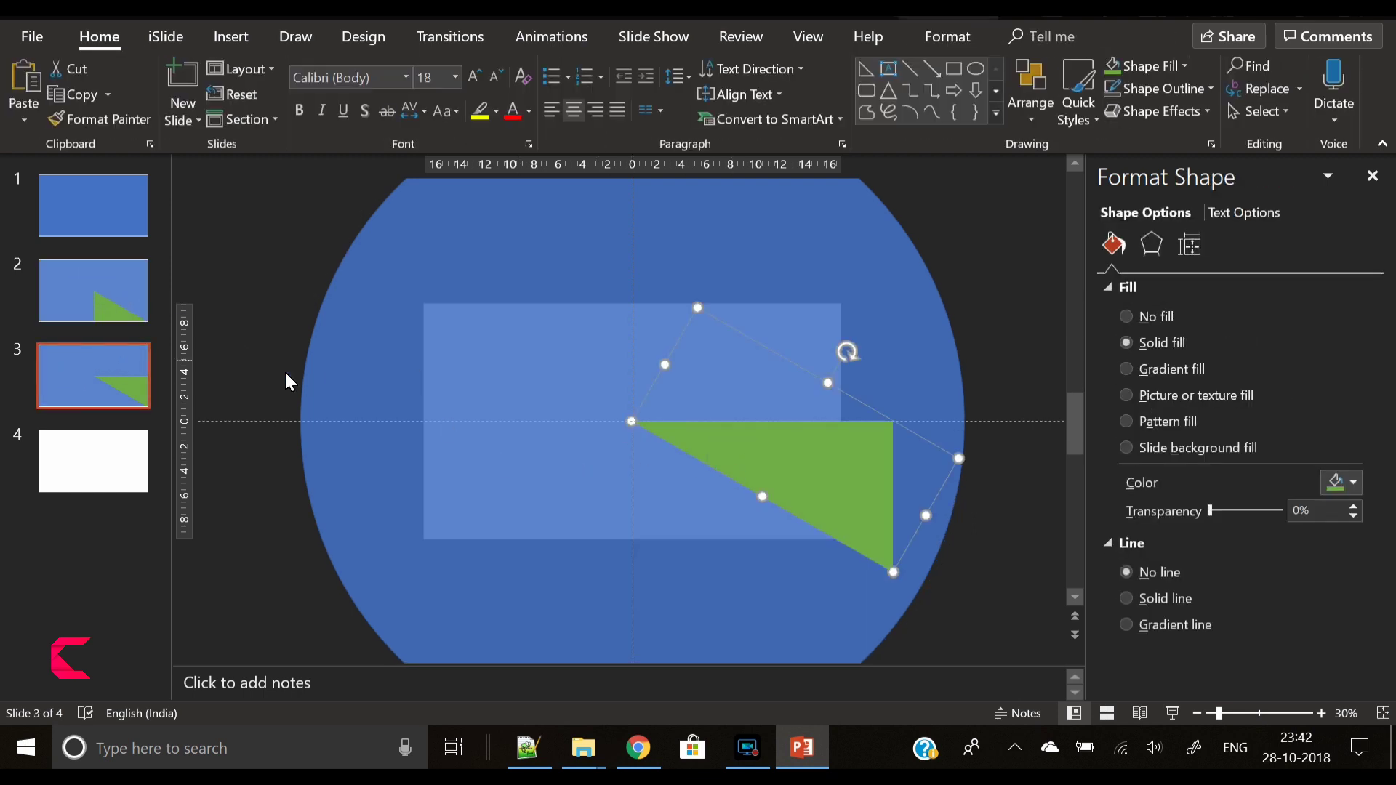
pyautogui.click(135, 382)
pyautogui.click(110, 308)
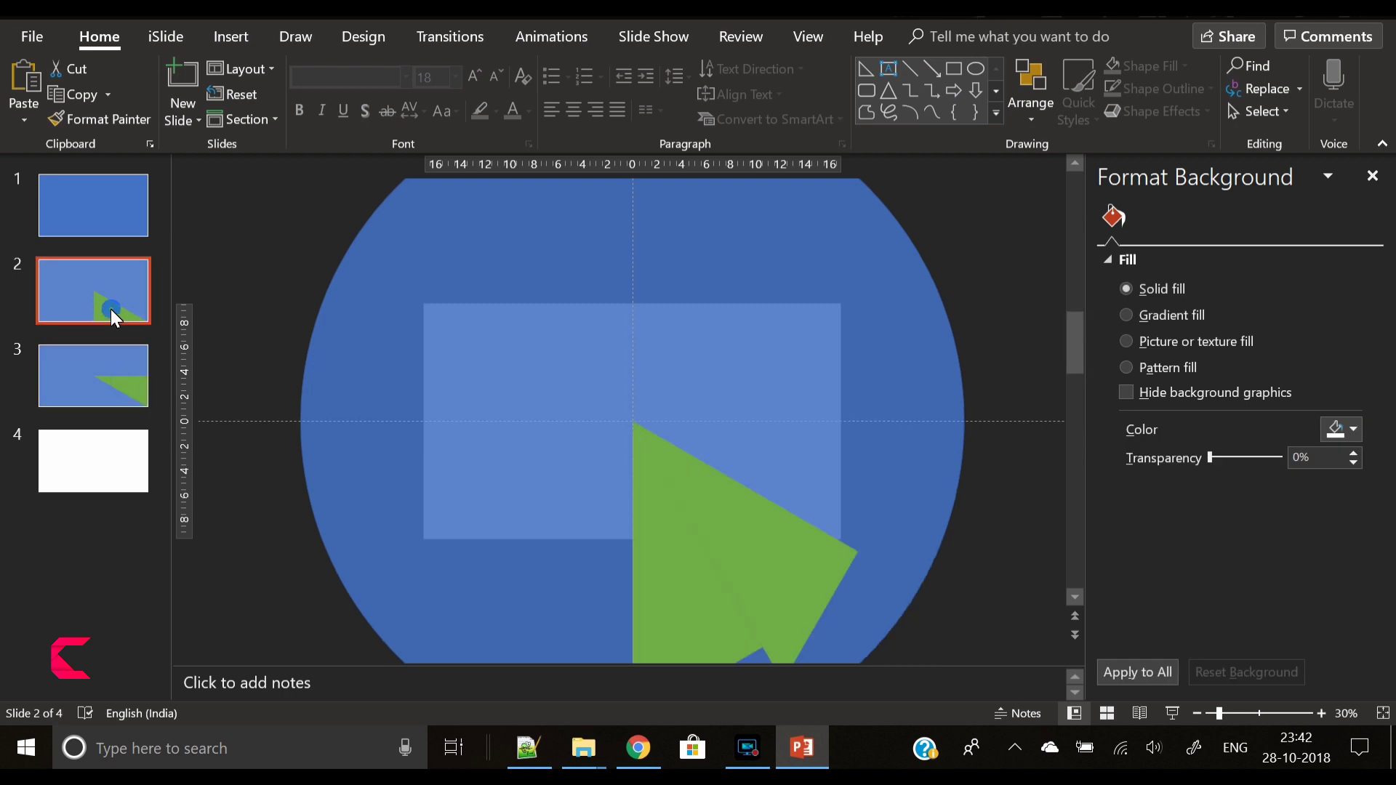
pyautogui.hotkey('ctrl', 'v')
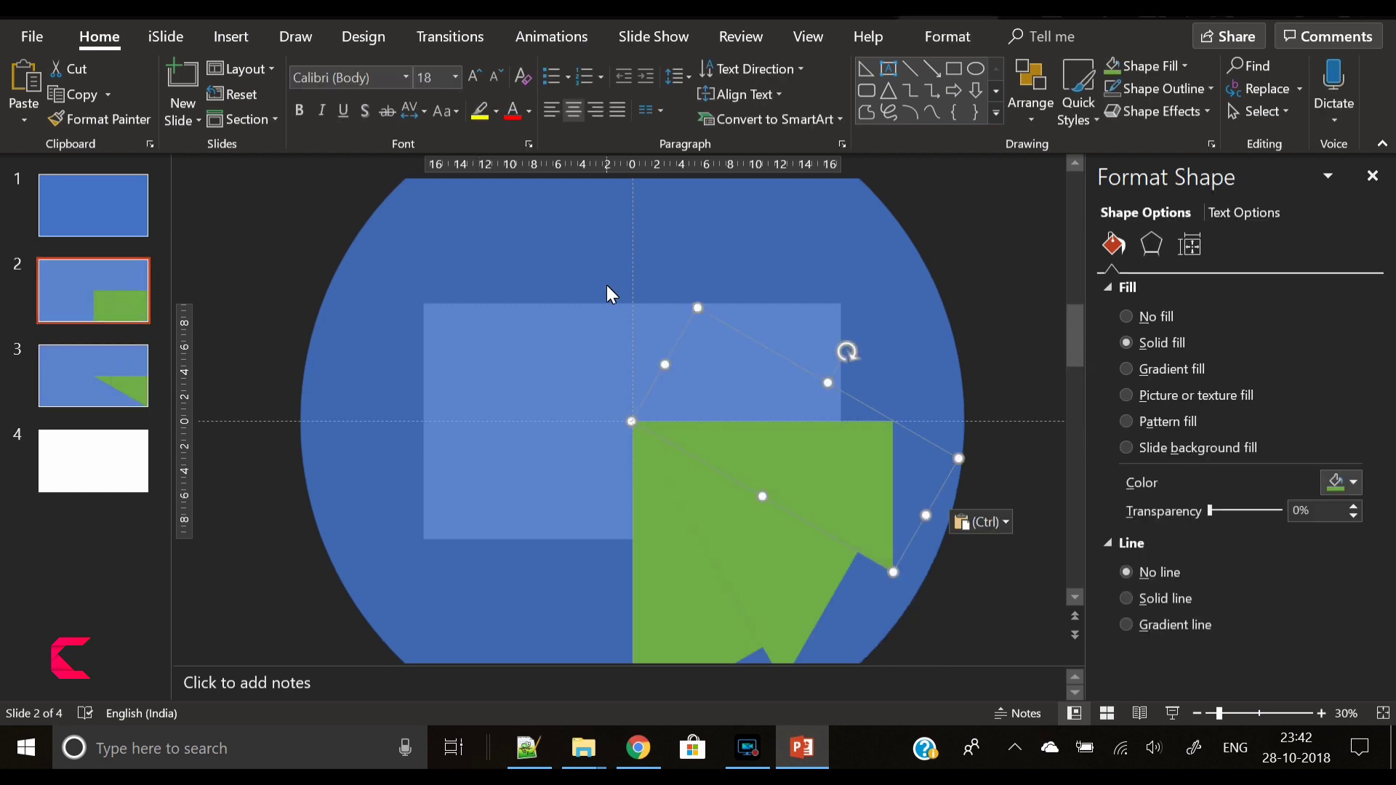
# Step: Group the pasted triangle with the existing wedges and rotate the group 30°
pyautogui.keyDown('shift'); pyautogui.click(607, 285); pyautogui.keyUp('shift')
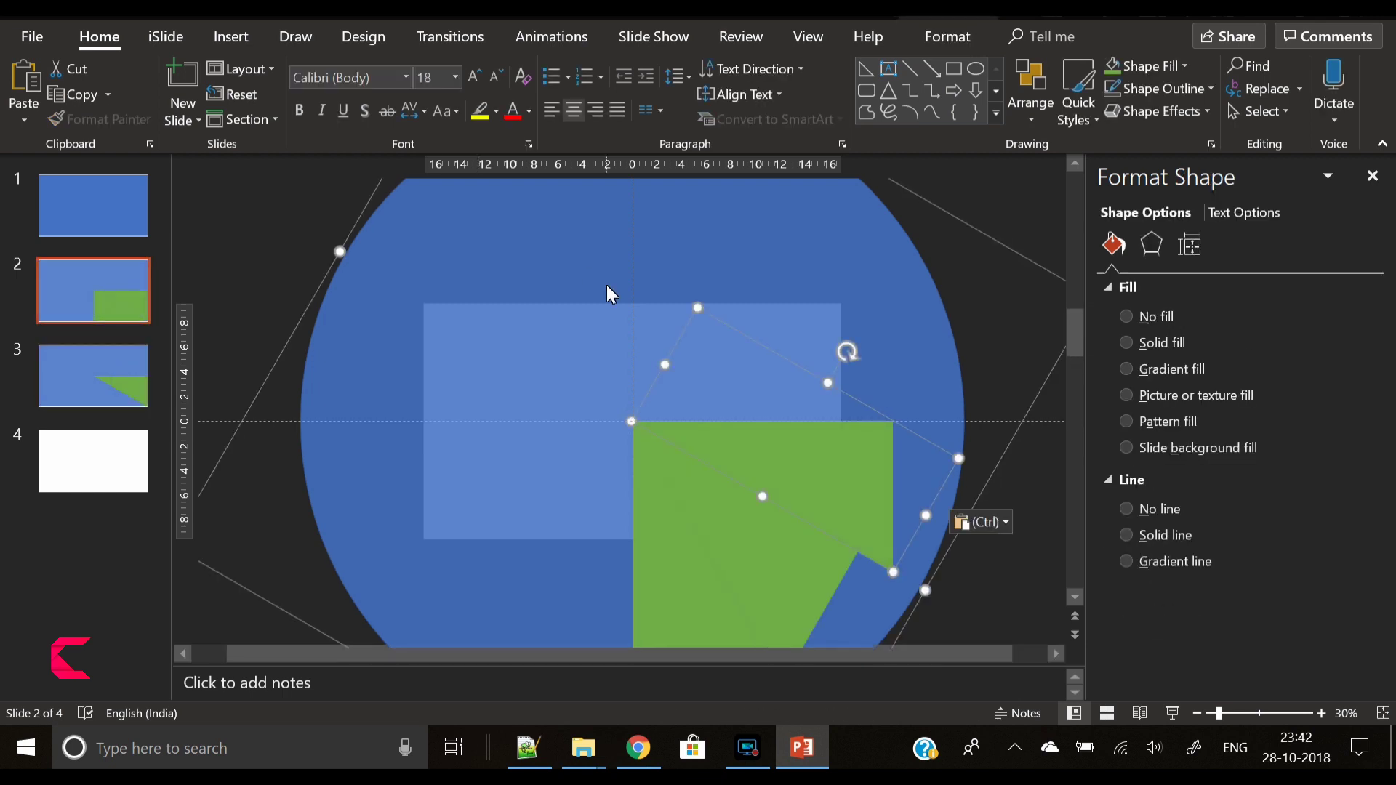
pyautogui.rightClick(771, 441)
pyautogui.moveTo(861, 214)
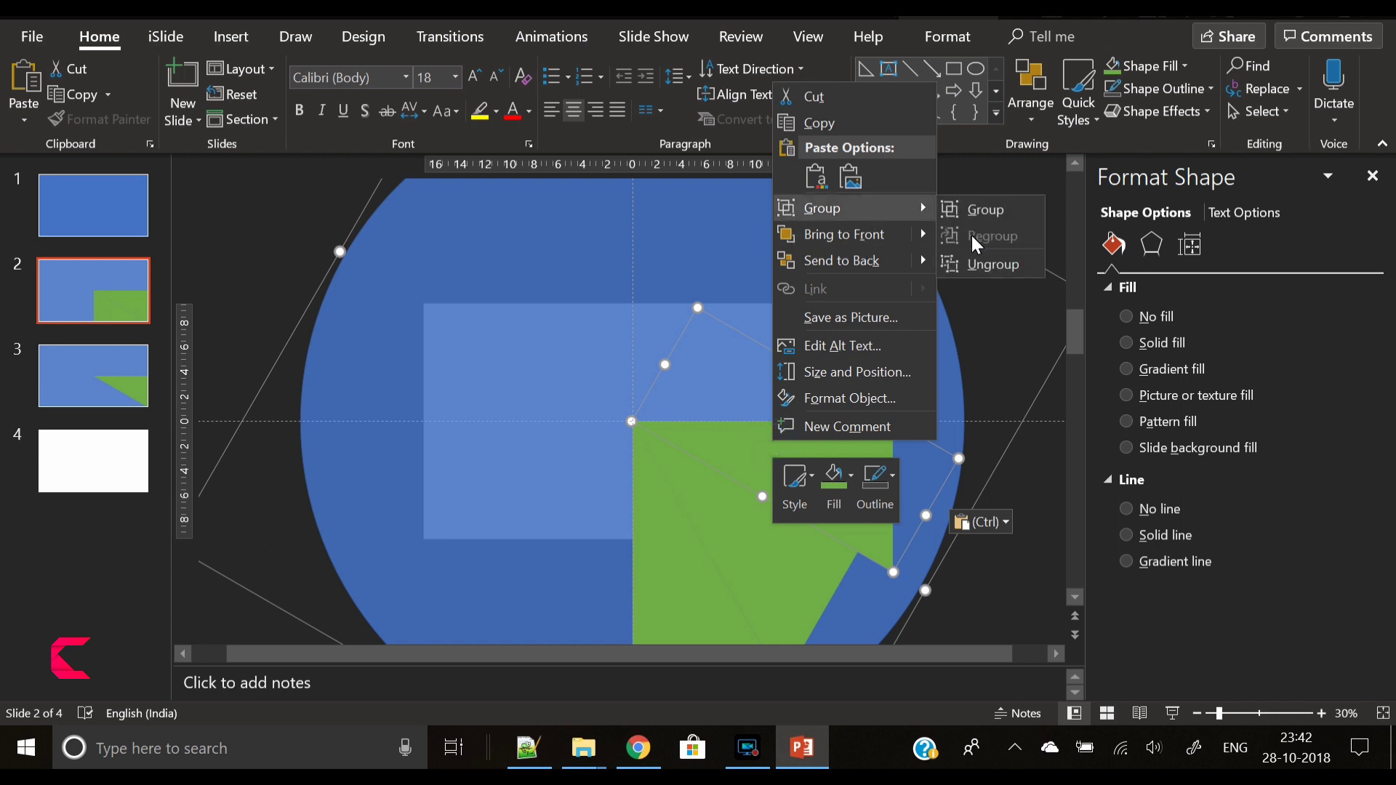
pyautogui.click(998, 207)
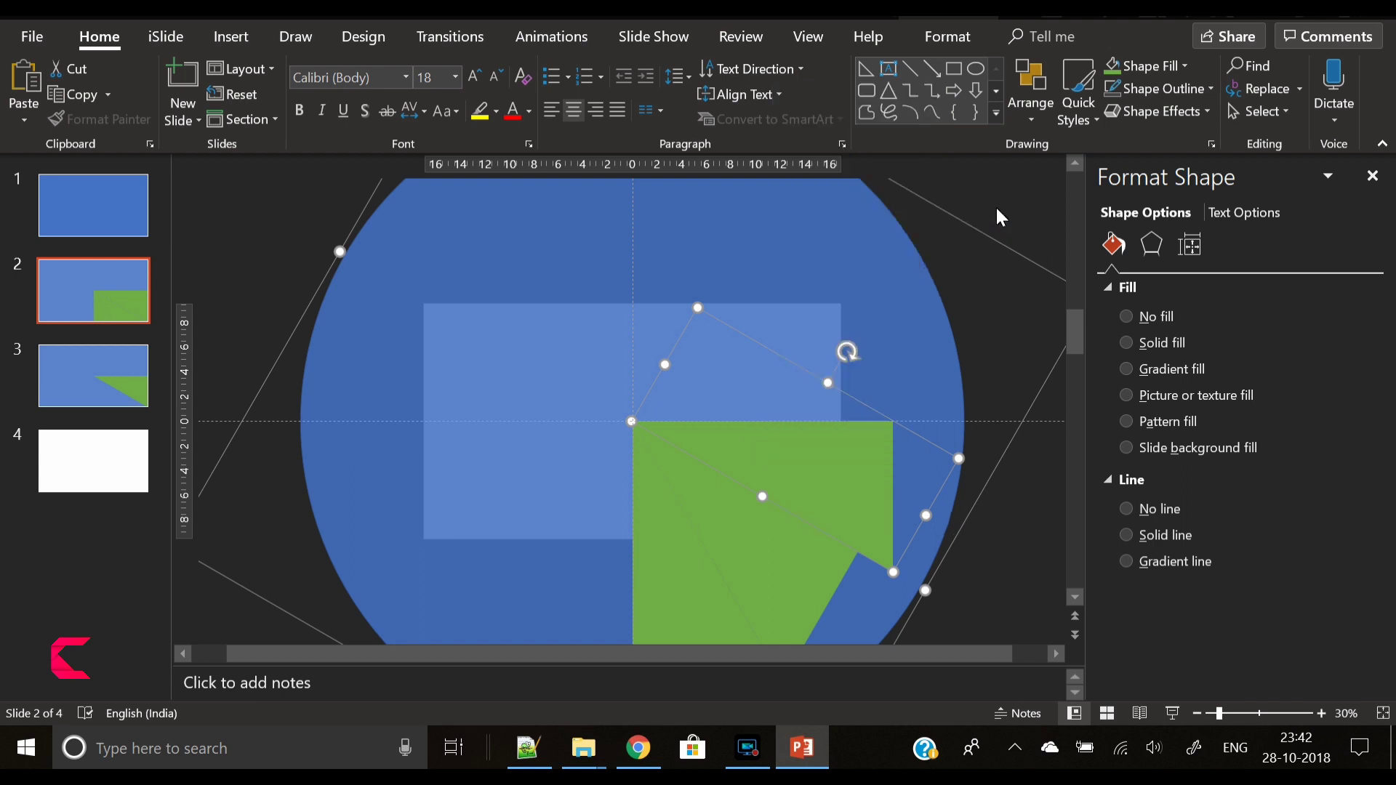
pyautogui.click(934, 40)
pyautogui.click(1173, 117)
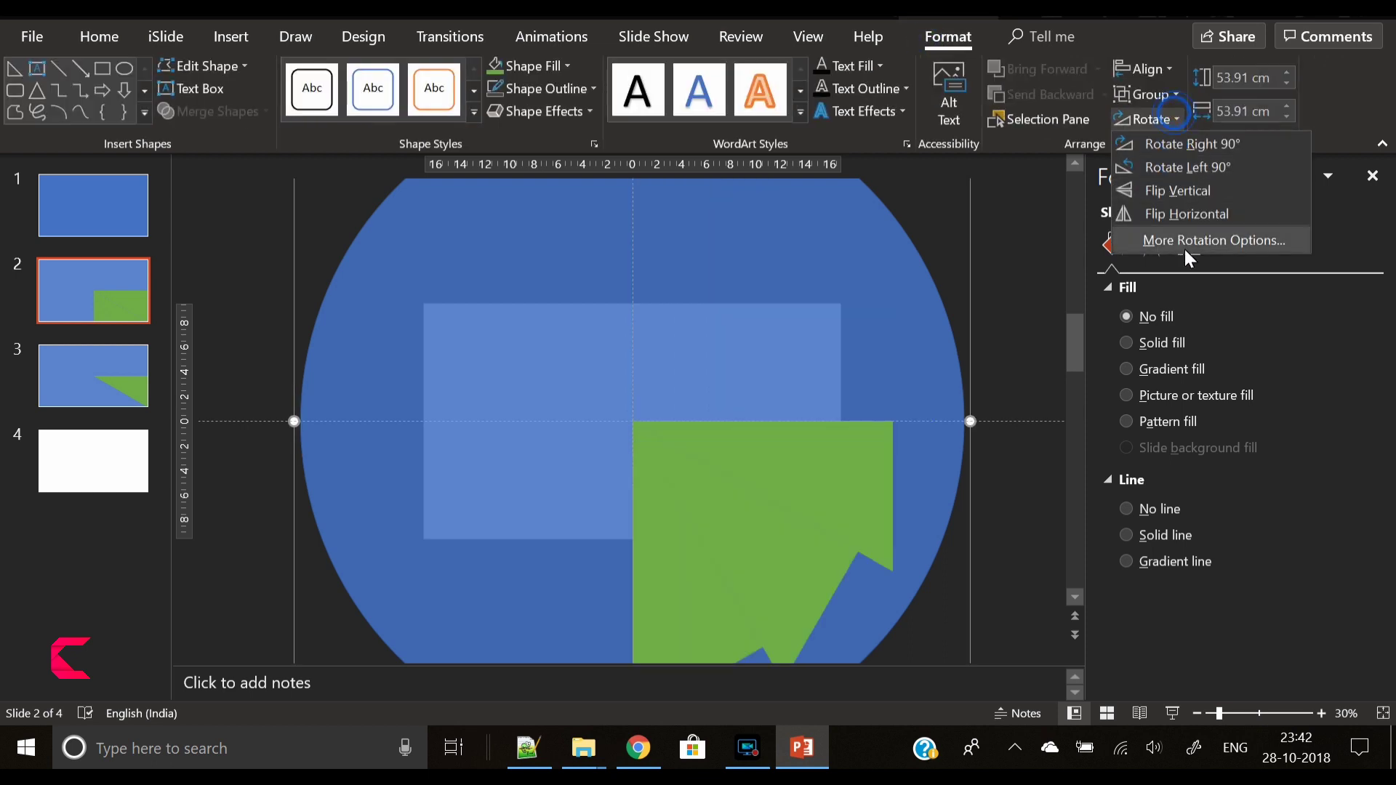
pyautogui.click(1184, 250)
pyautogui.doubleClick(1318, 366)
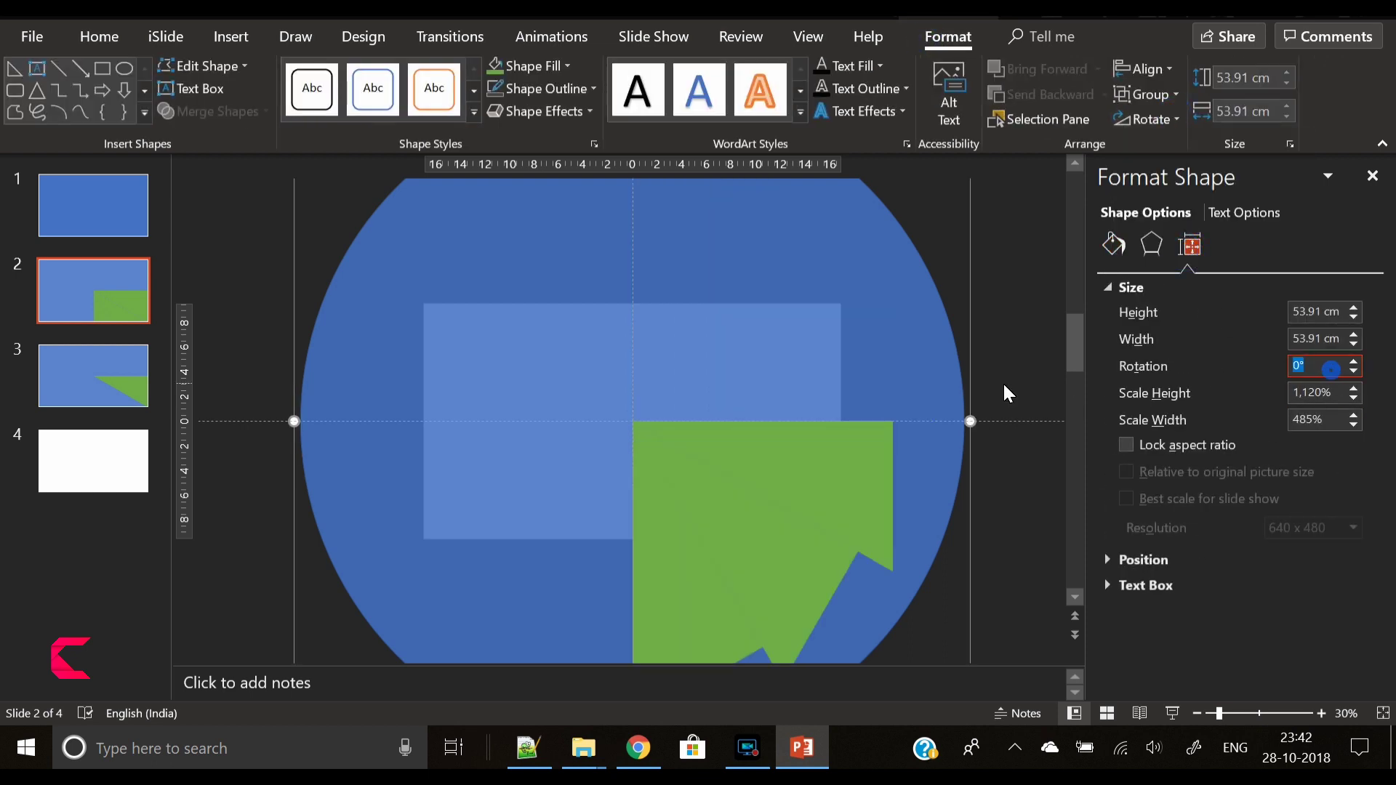
pyautogui.press('Return')
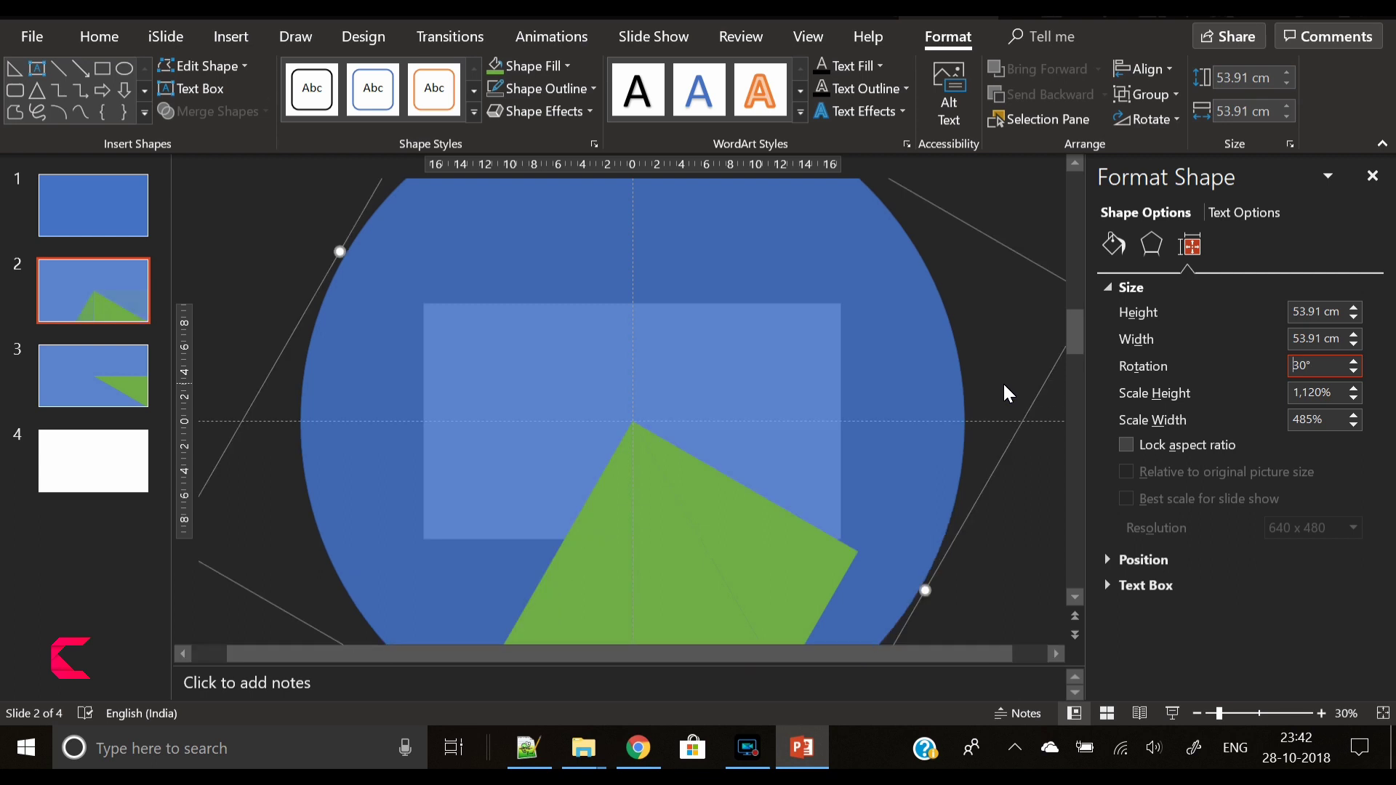
# Step: Paste another copy of the slide 3 green triangle onto slide 2
pyautogui.click(84, 396)
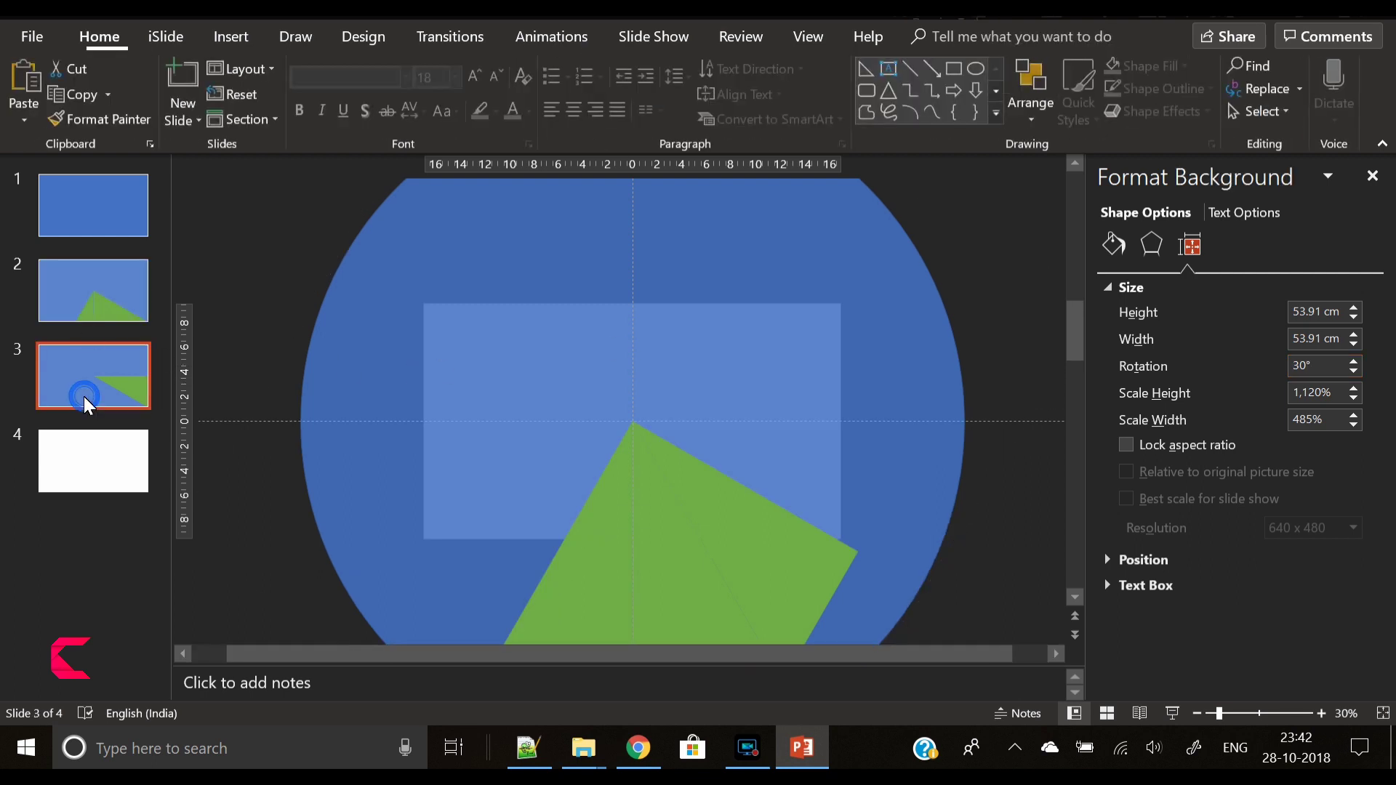
pyautogui.click(81, 273)
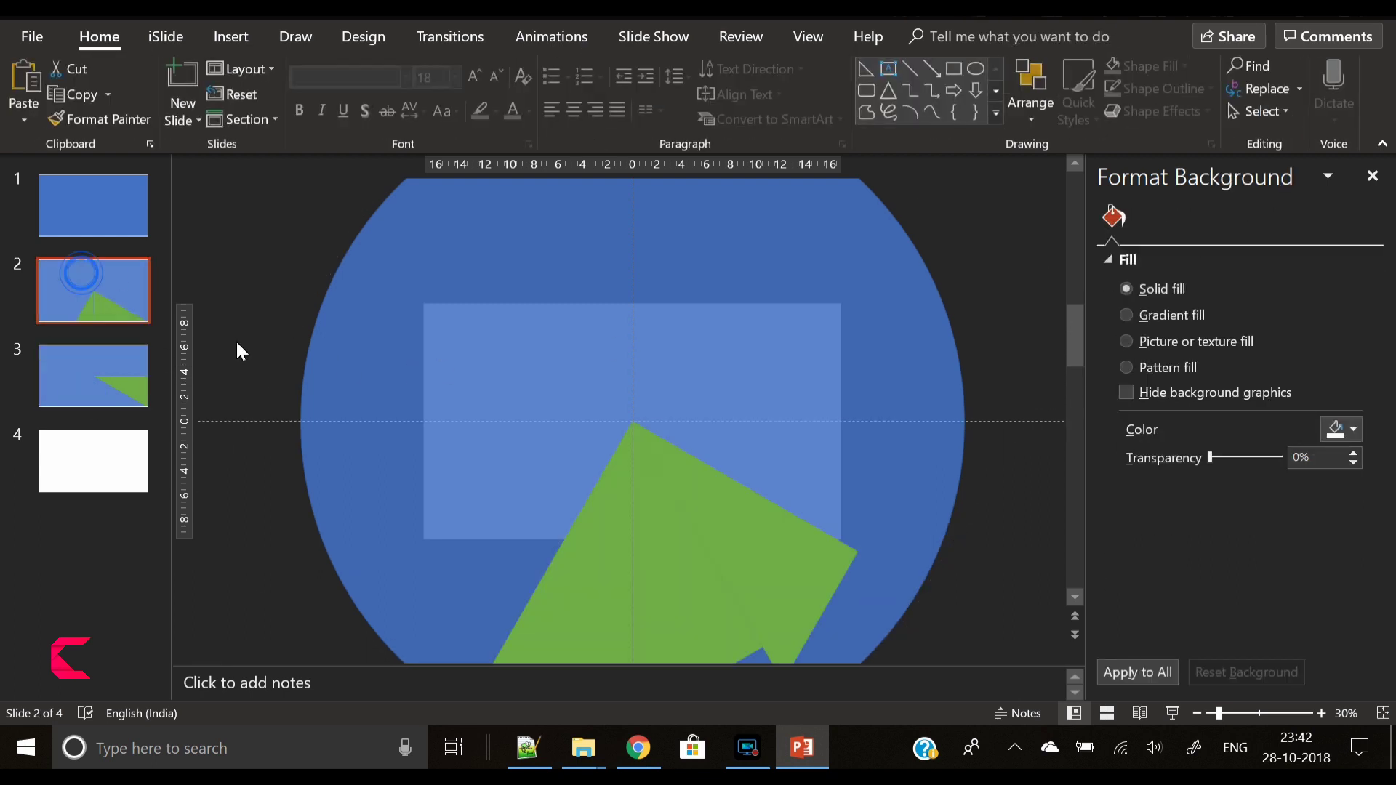
pyautogui.click(94, 369)
pyautogui.click(713, 433)
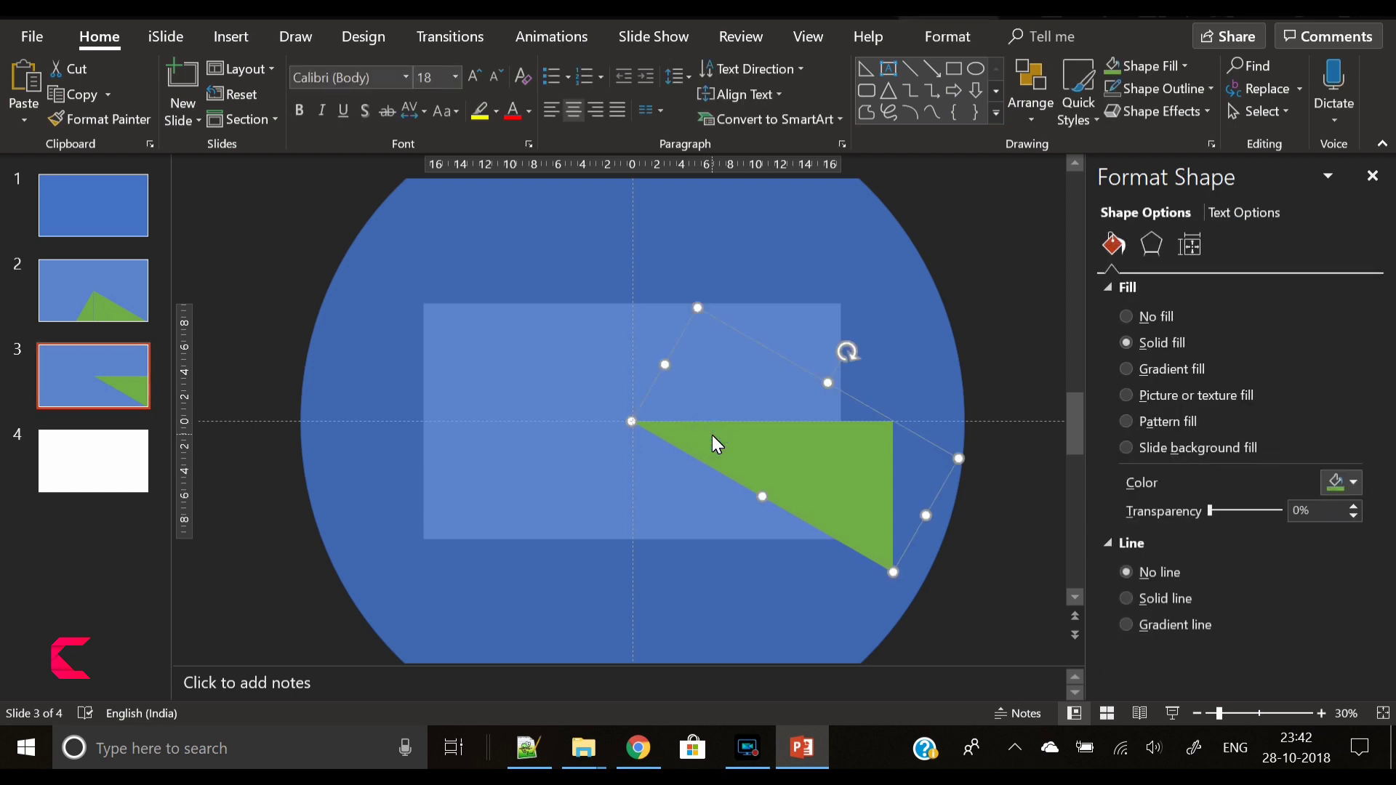
pyautogui.click(128, 300)
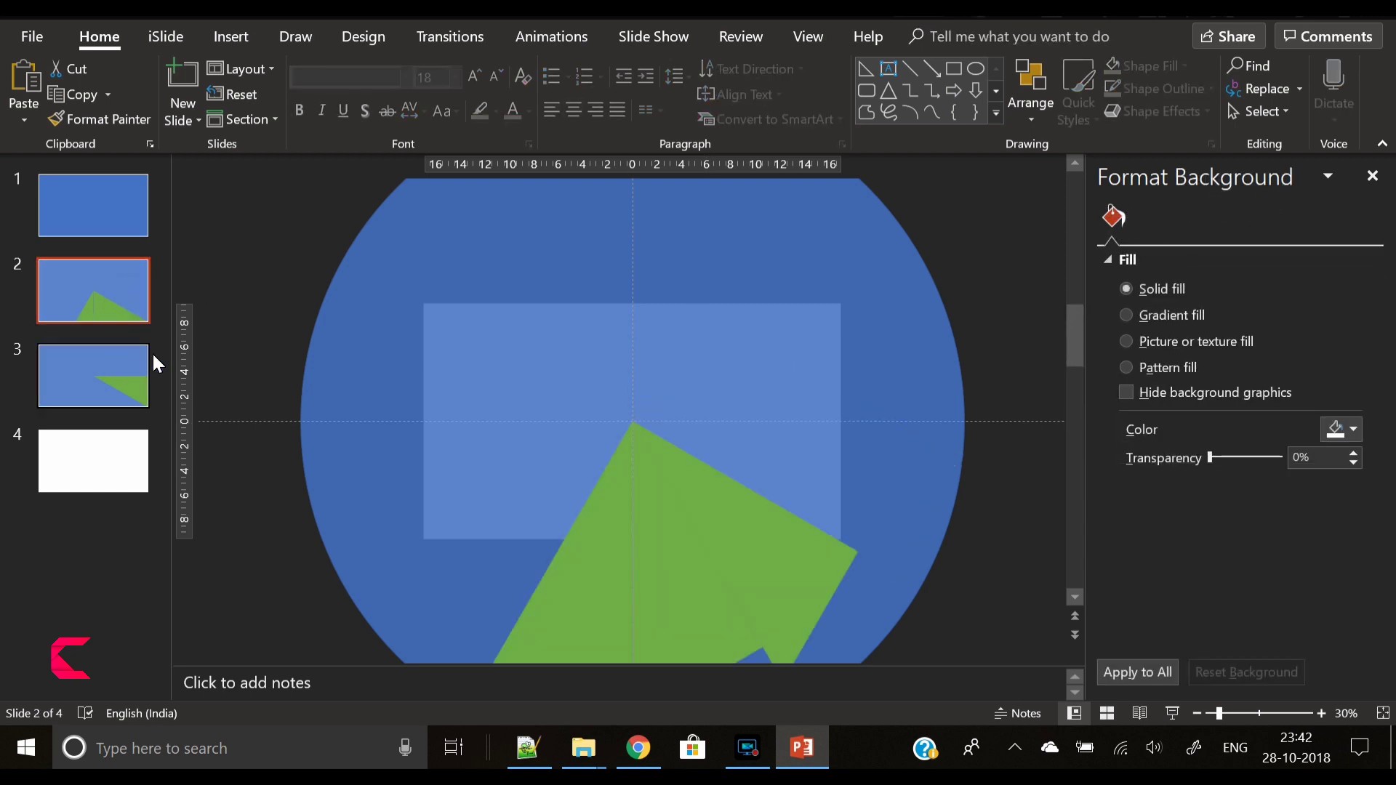
pyautogui.hotkey('ctrl', 'v')
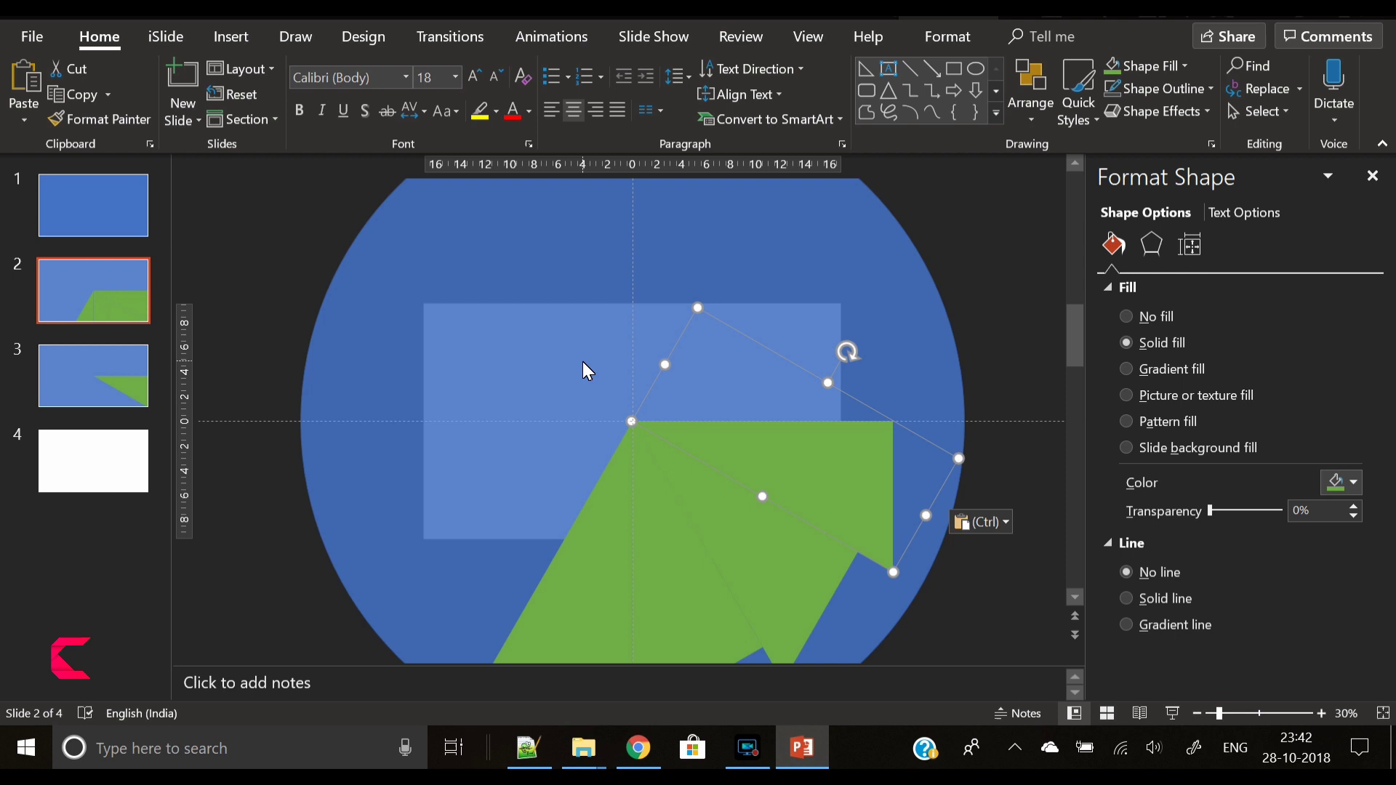
# Step: Group the new triangle into the fan and select its rotation value for another 30° turn
pyautogui.rightClick(798, 437)
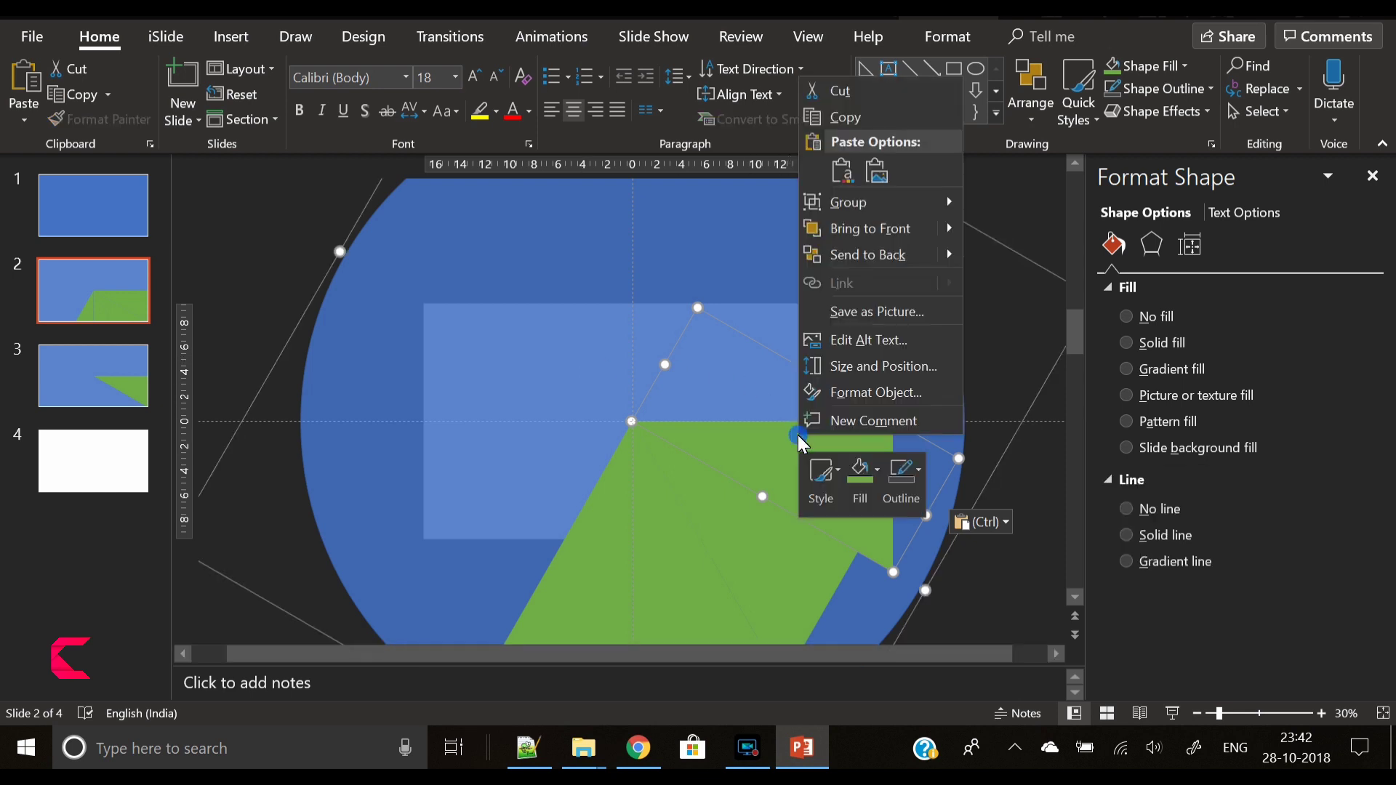
pyautogui.moveTo(879, 202)
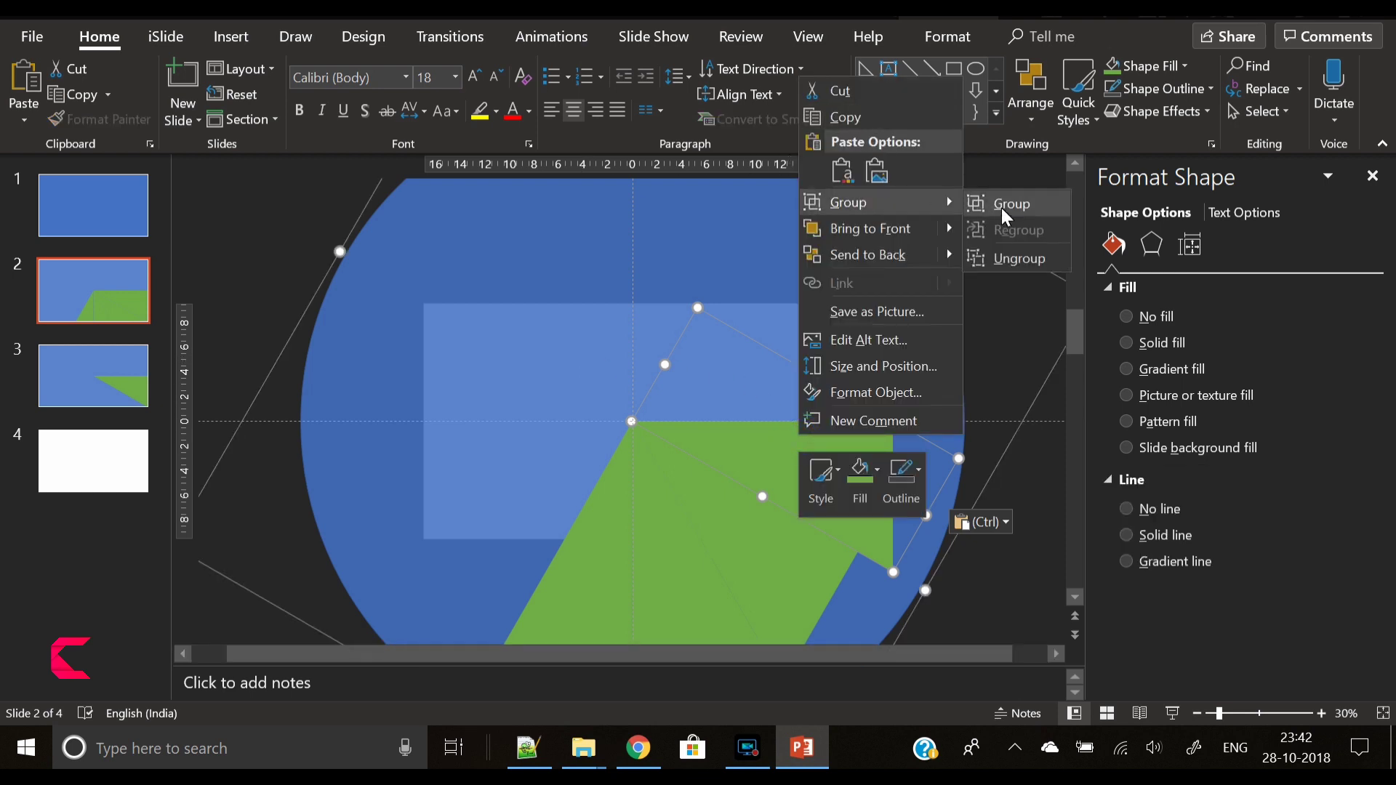
pyautogui.click(1001, 206)
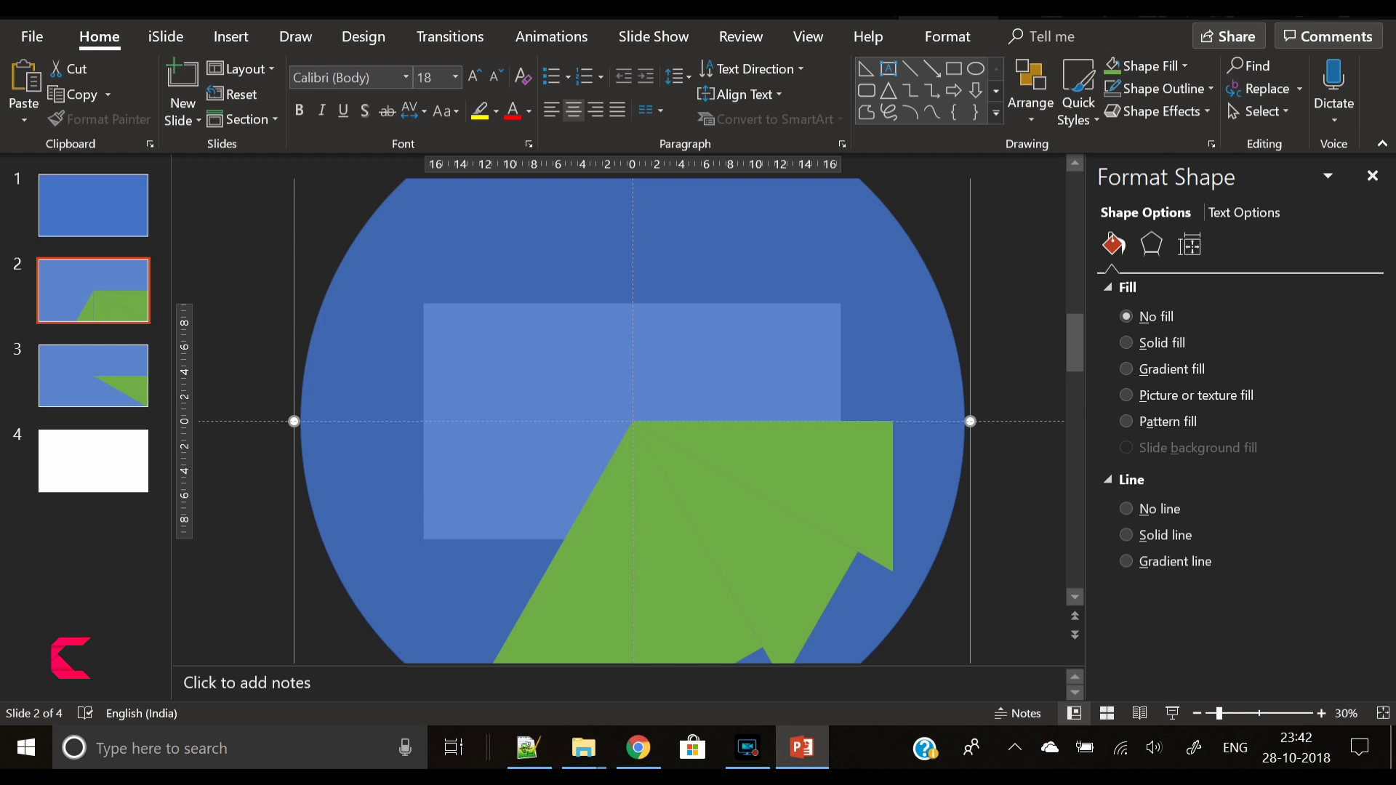
pyautogui.click(947, 36)
pyautogui.click(1162, 117)
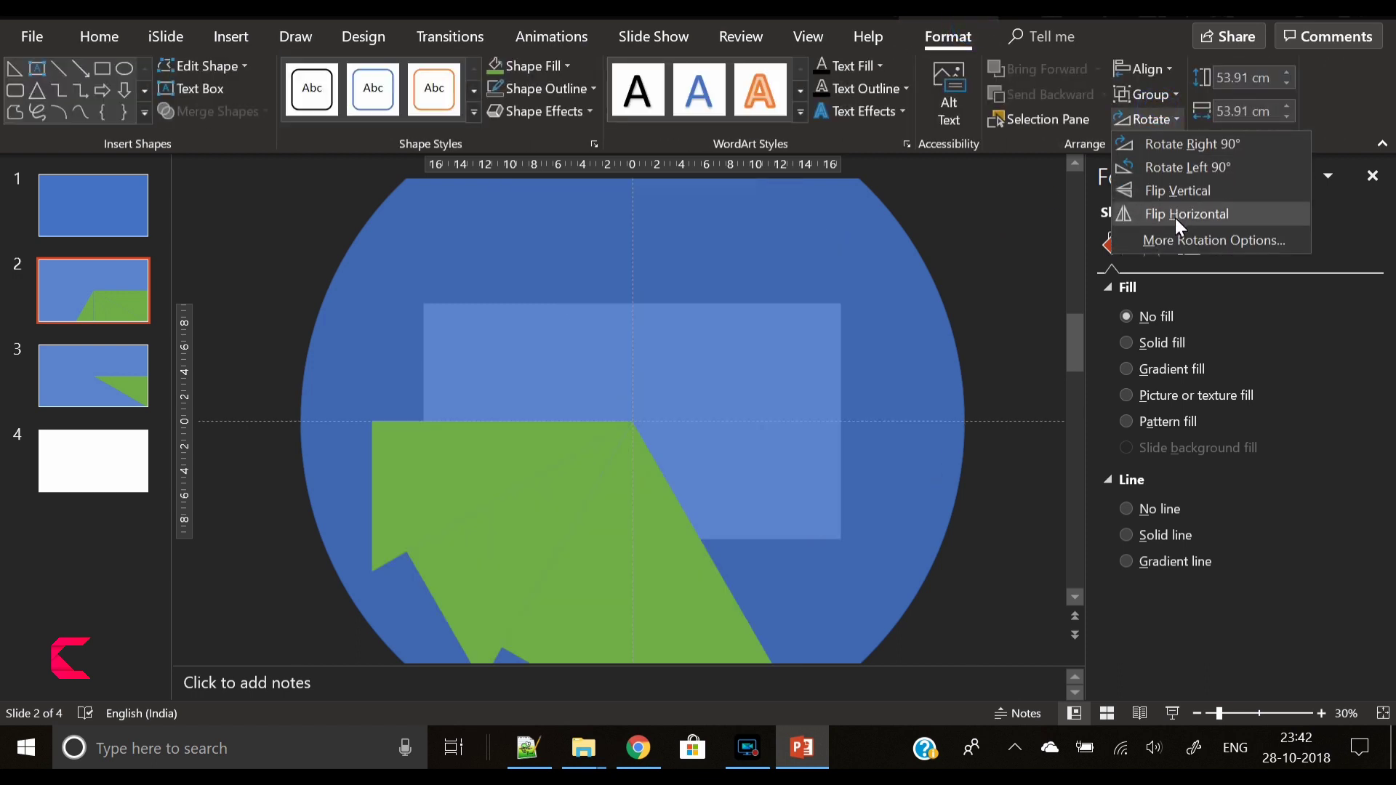
pyautogui.click(1175, 214)
pyautogui.click(1175, 241)
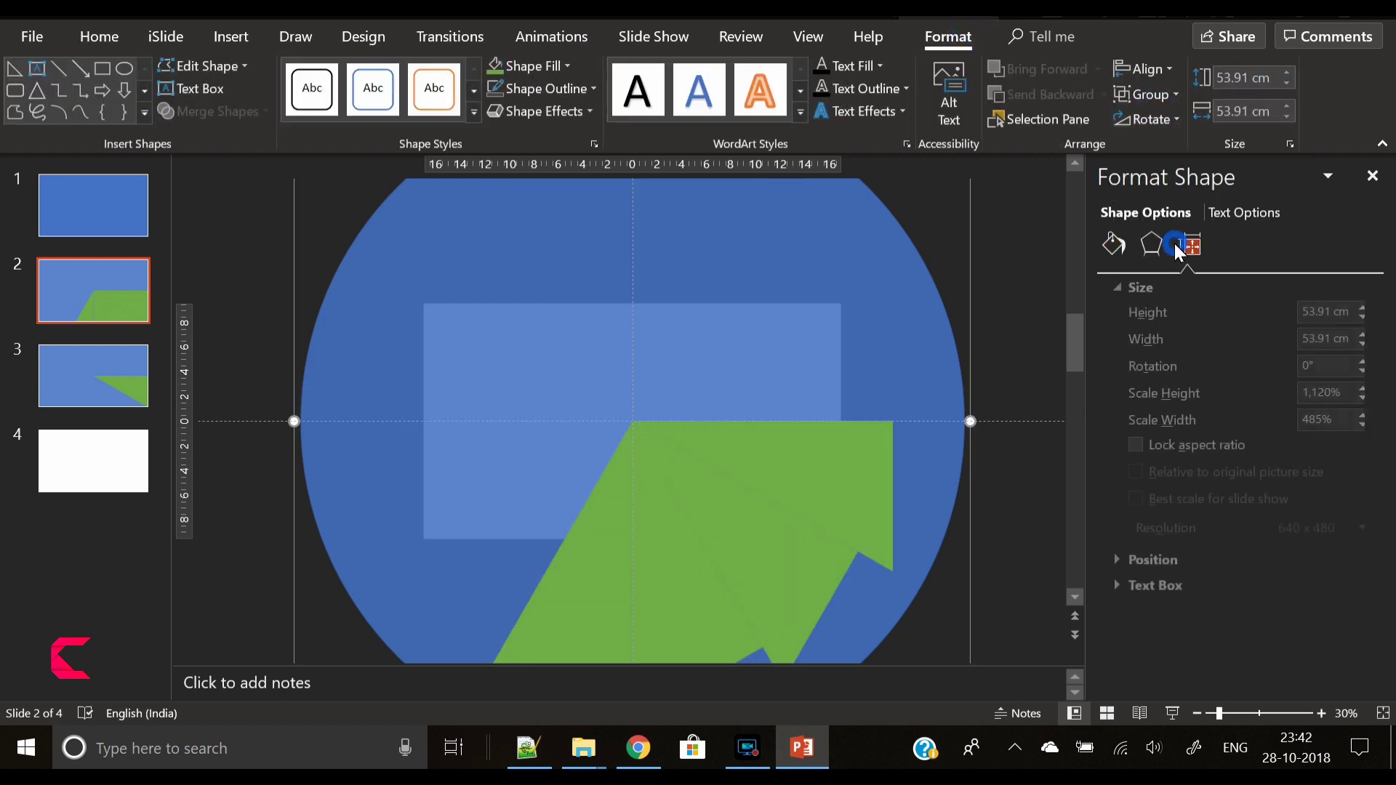
pyautogui.doubleClick(1329, 371)
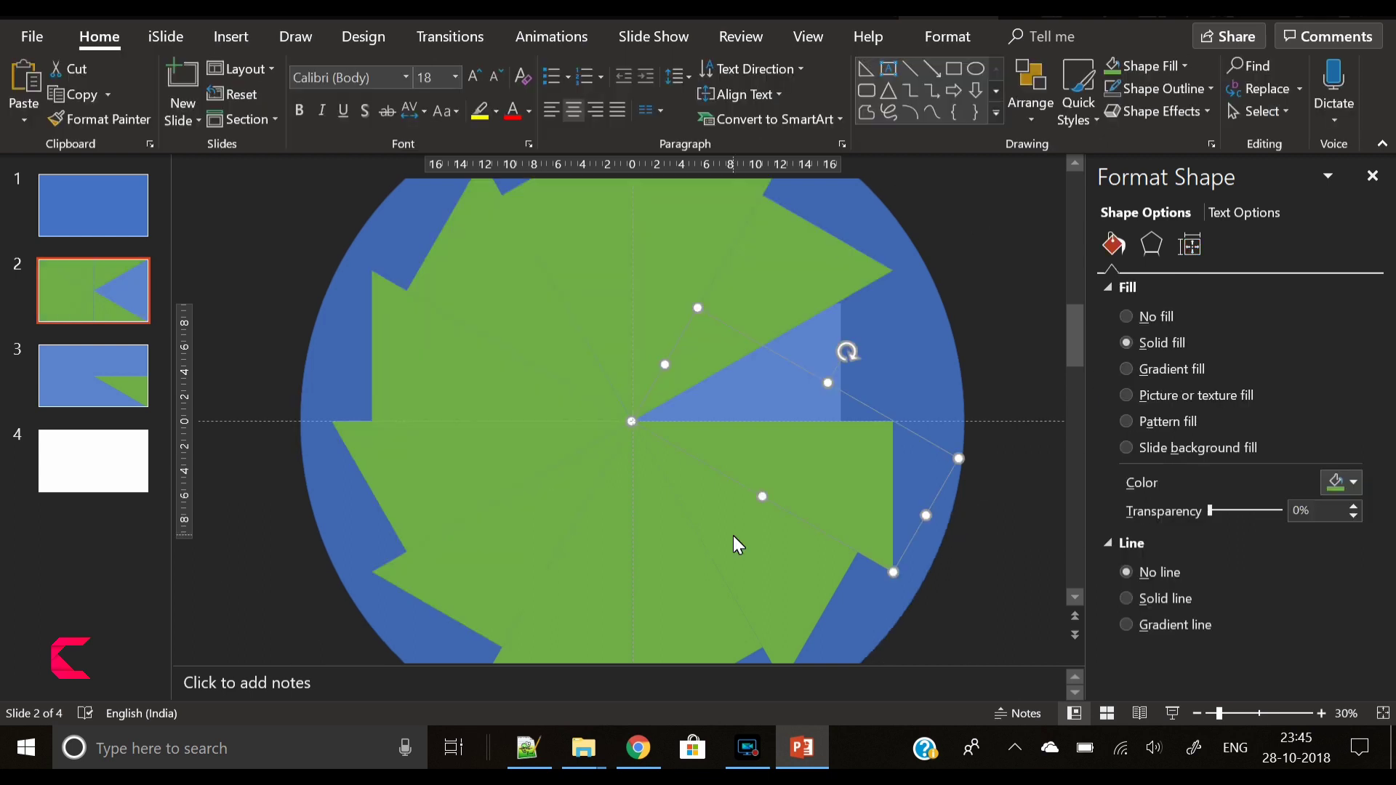
# Step: Paste another triangle copy, group it into the fan, and rotate the group 30°
pyautogui.hotkey('ctrl', 'v')
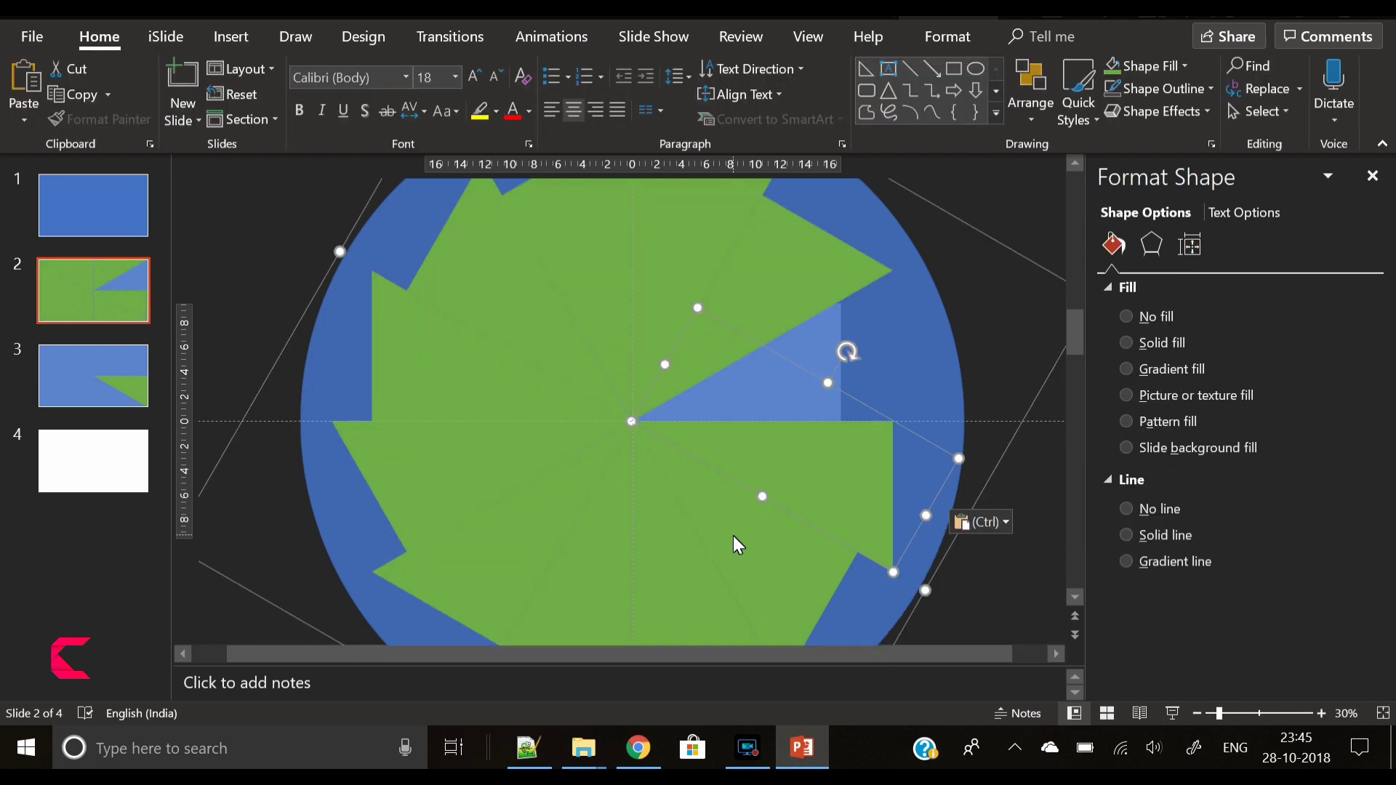
pyautogui.rightClick(836, 490)
pyautogui.moveTo(955, 255)
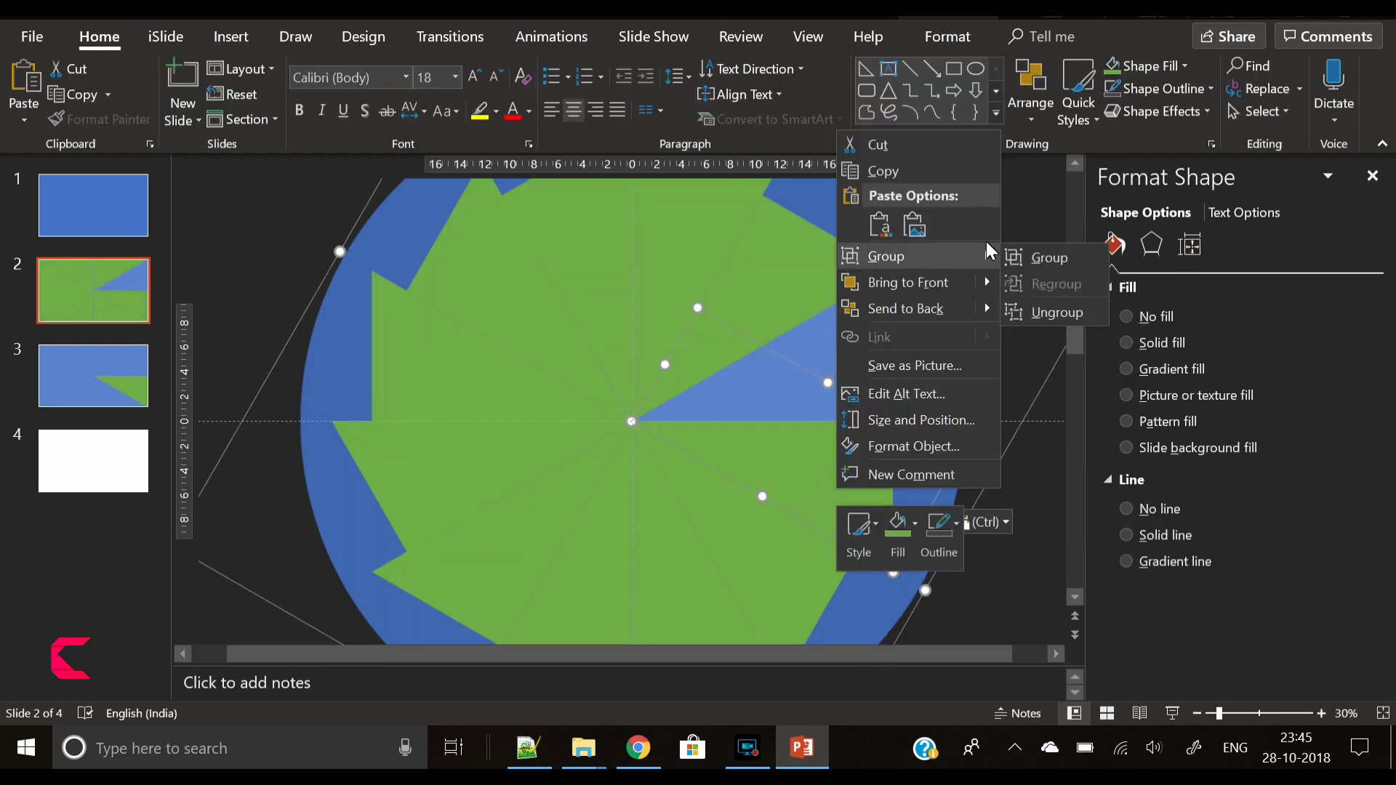
pyautogui.click(1050, 268)
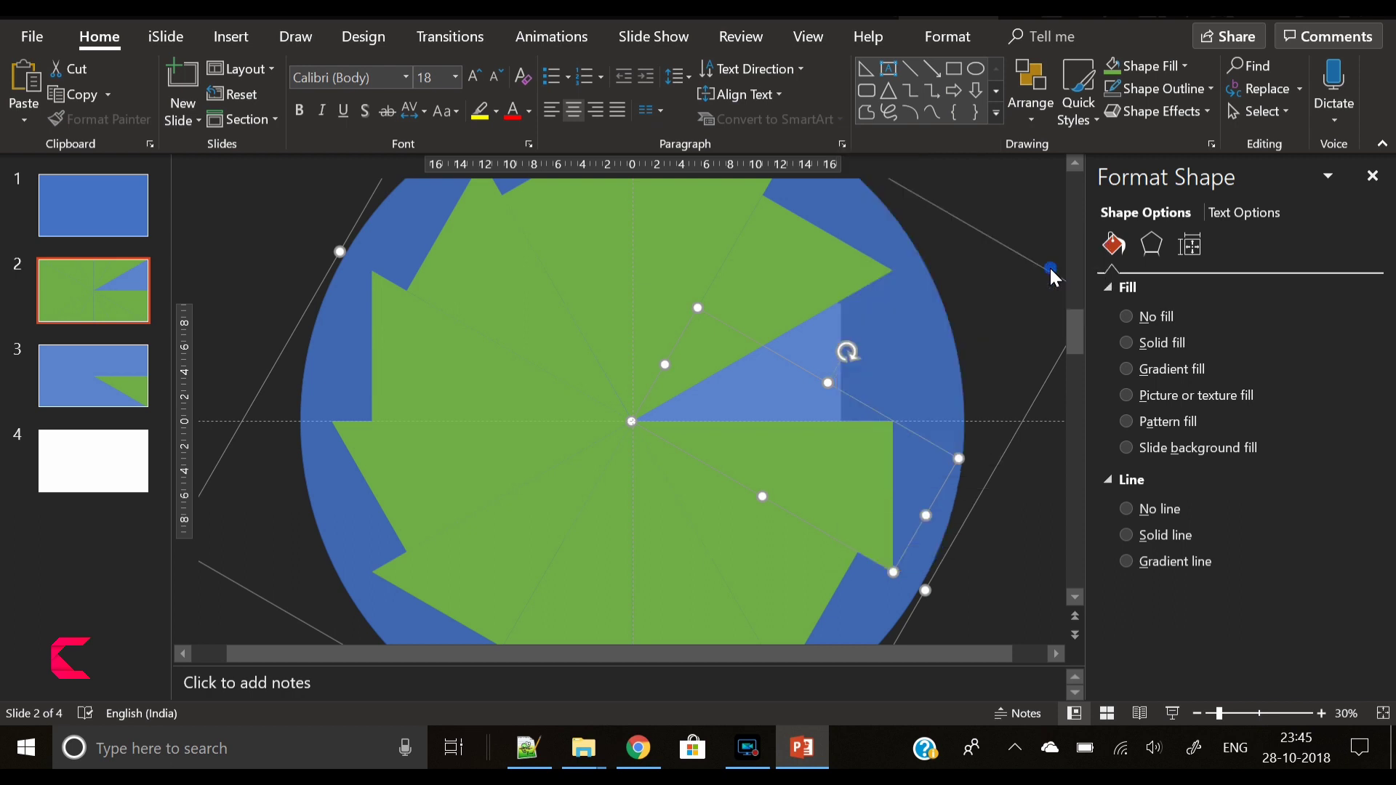
pyautogui.click(949, 34)
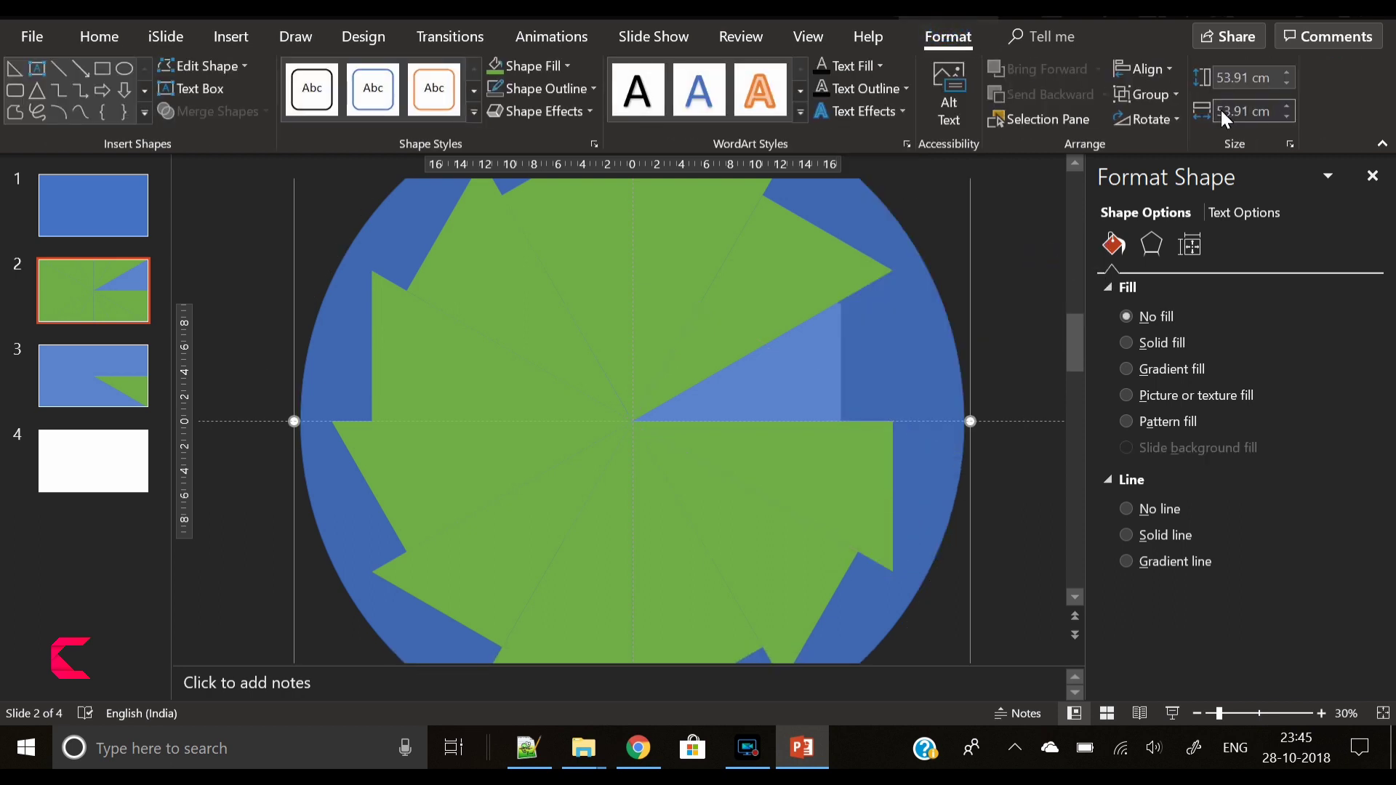
pyautogui.click(1146, 120)
pyautogui.click(1181, 241)
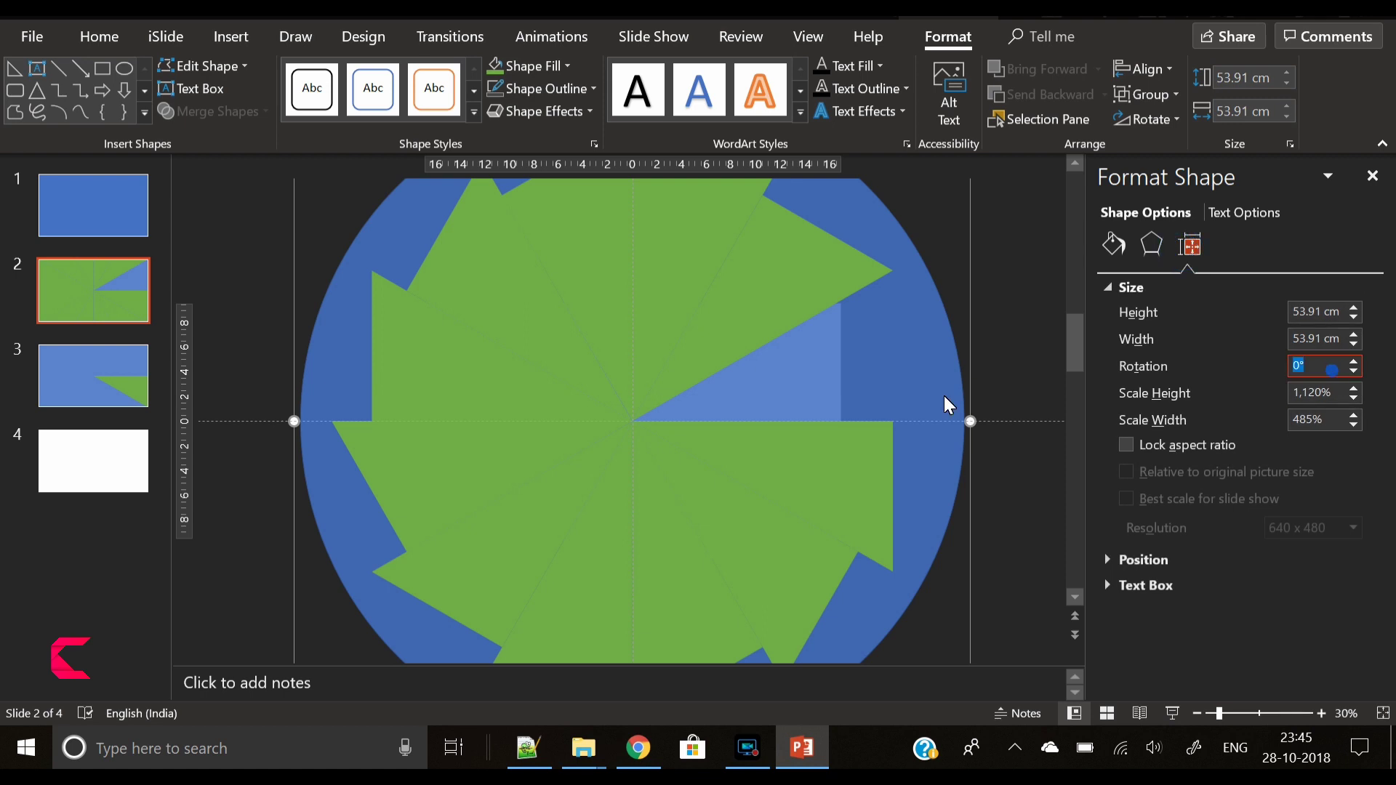
pyautogui.write('30')
pyautogui.press('Return')
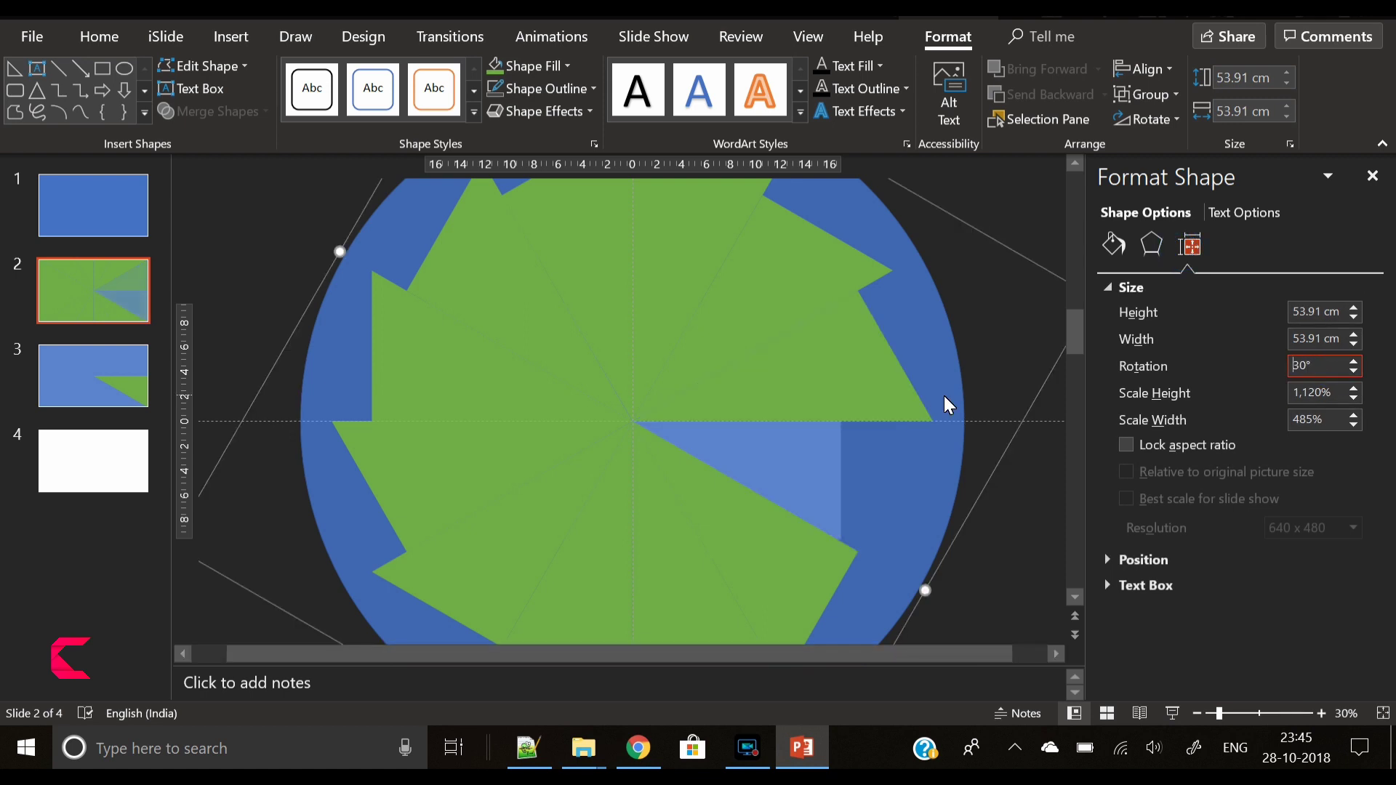
# Step: Paste one more copy of the slide 3 triangle onto slide 2
pyautogui.click(108, 385)
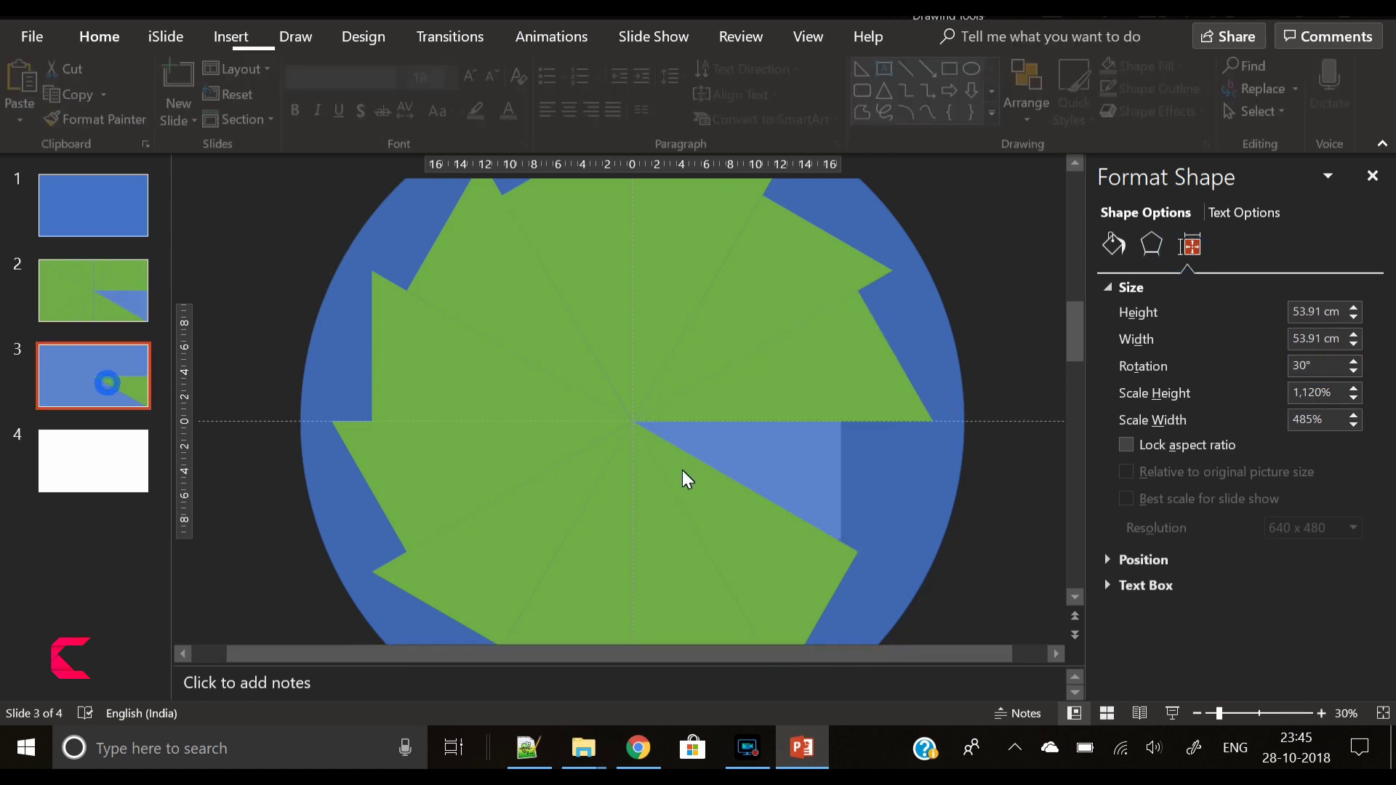
pyautogui.click(774, 471)
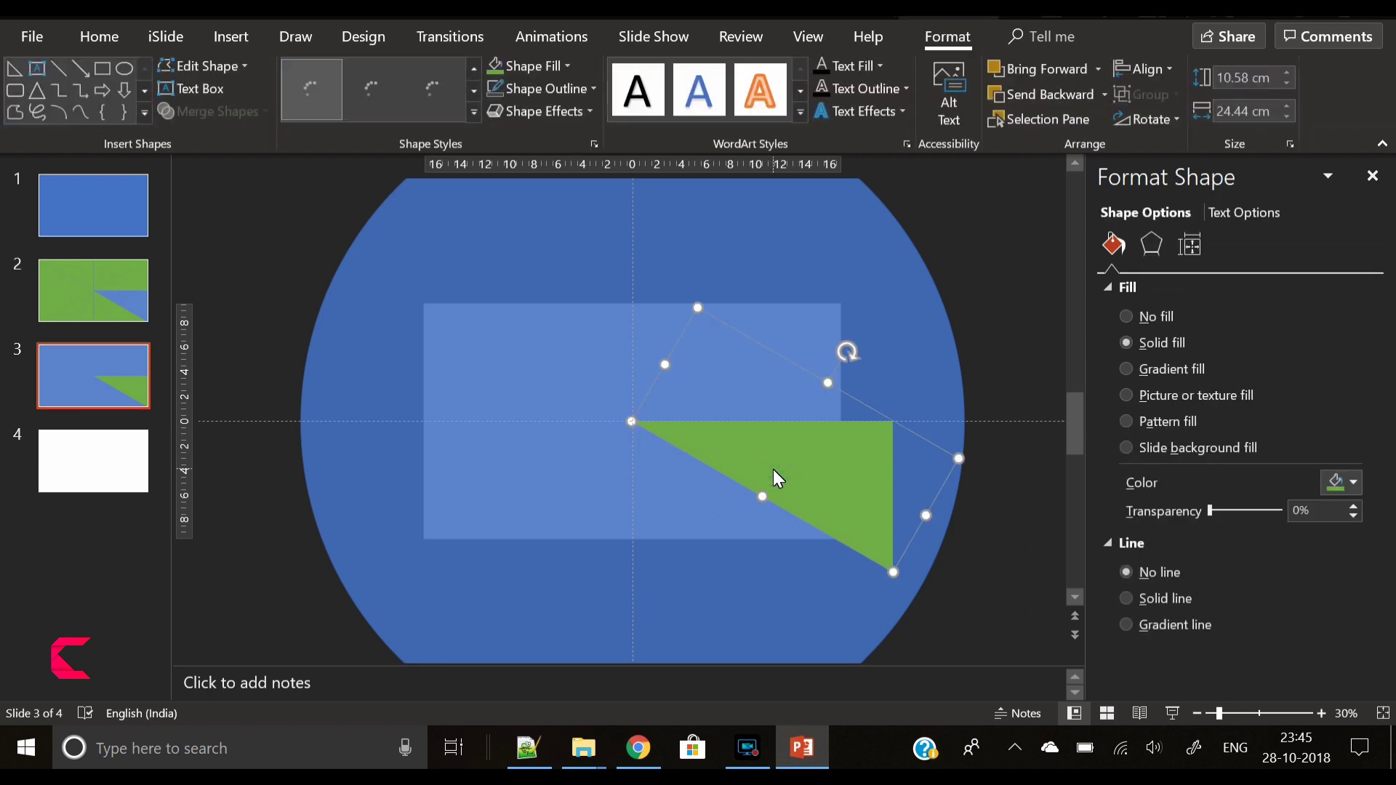
pyautogui.click(118, 313)
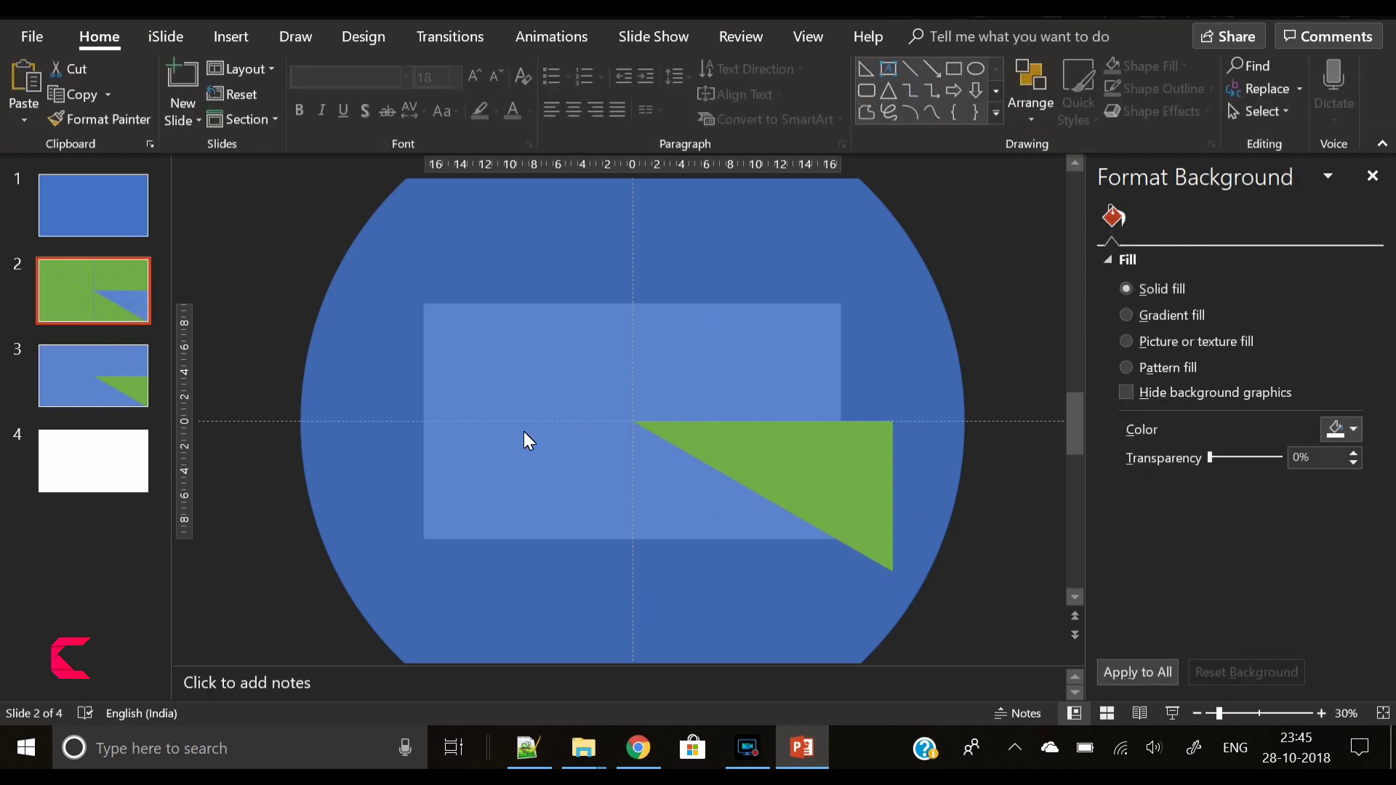
pyautogui.hotkey('ctrl', 'v')
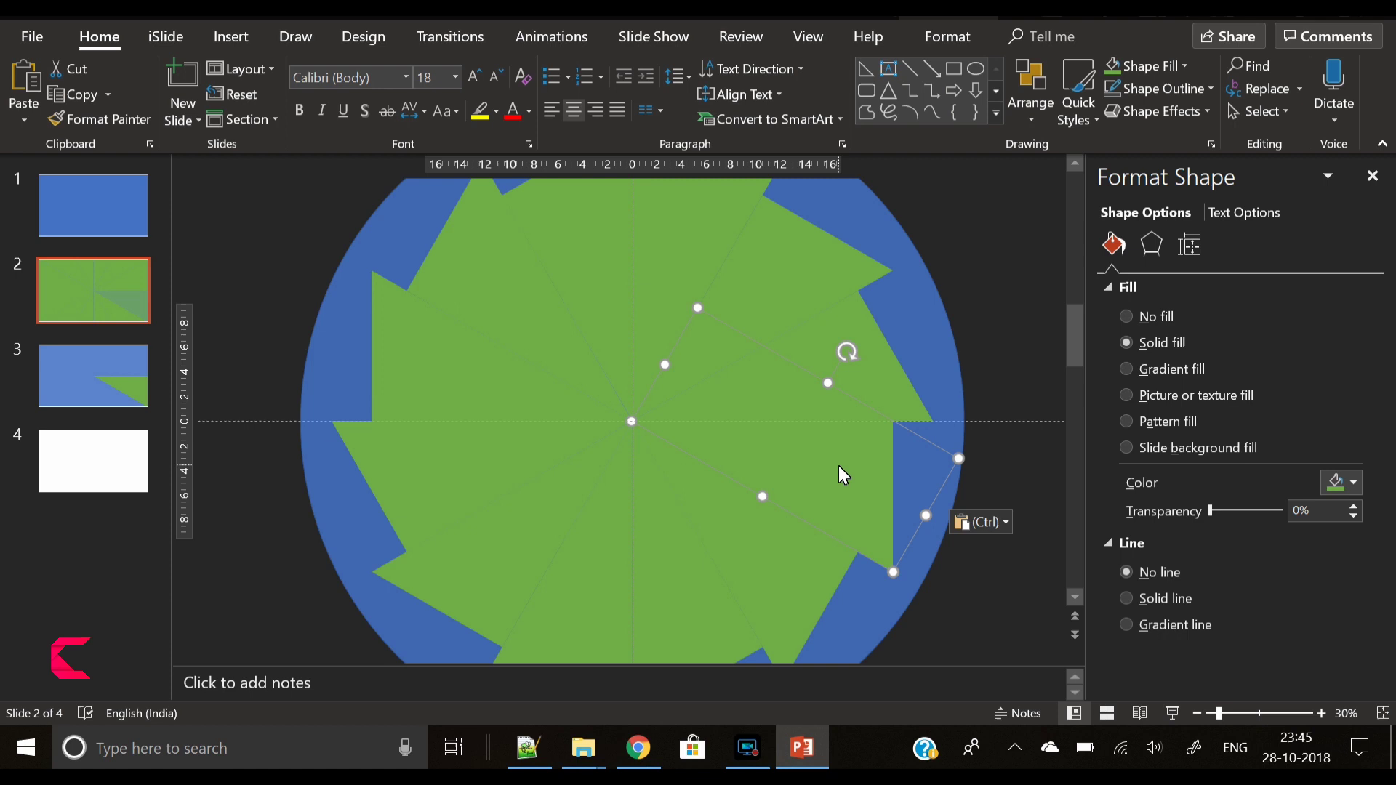
# Step: Delete the pasted blue circle, leaving only the green triangle starburst
pyautogui.click(79, 374)
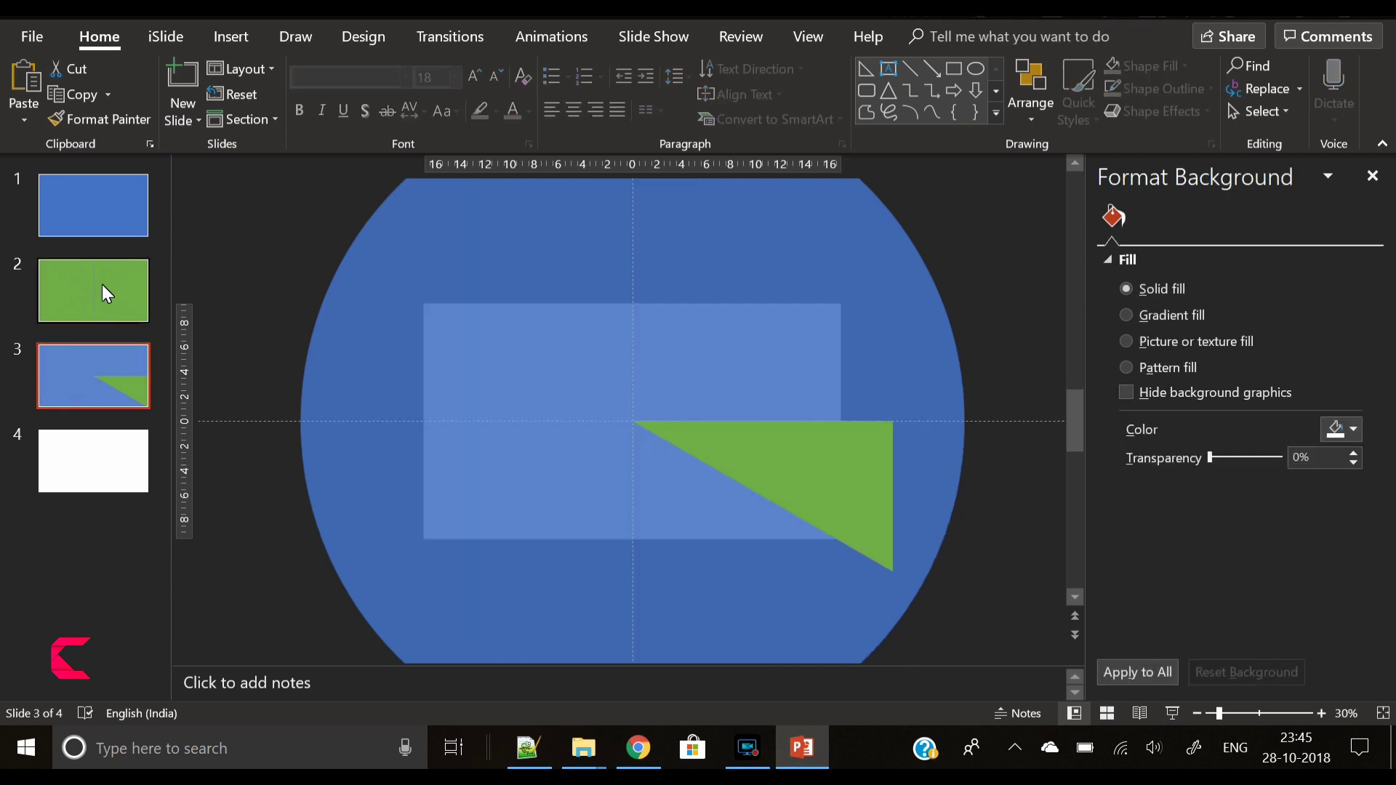
pyautogui.click(102, 285)
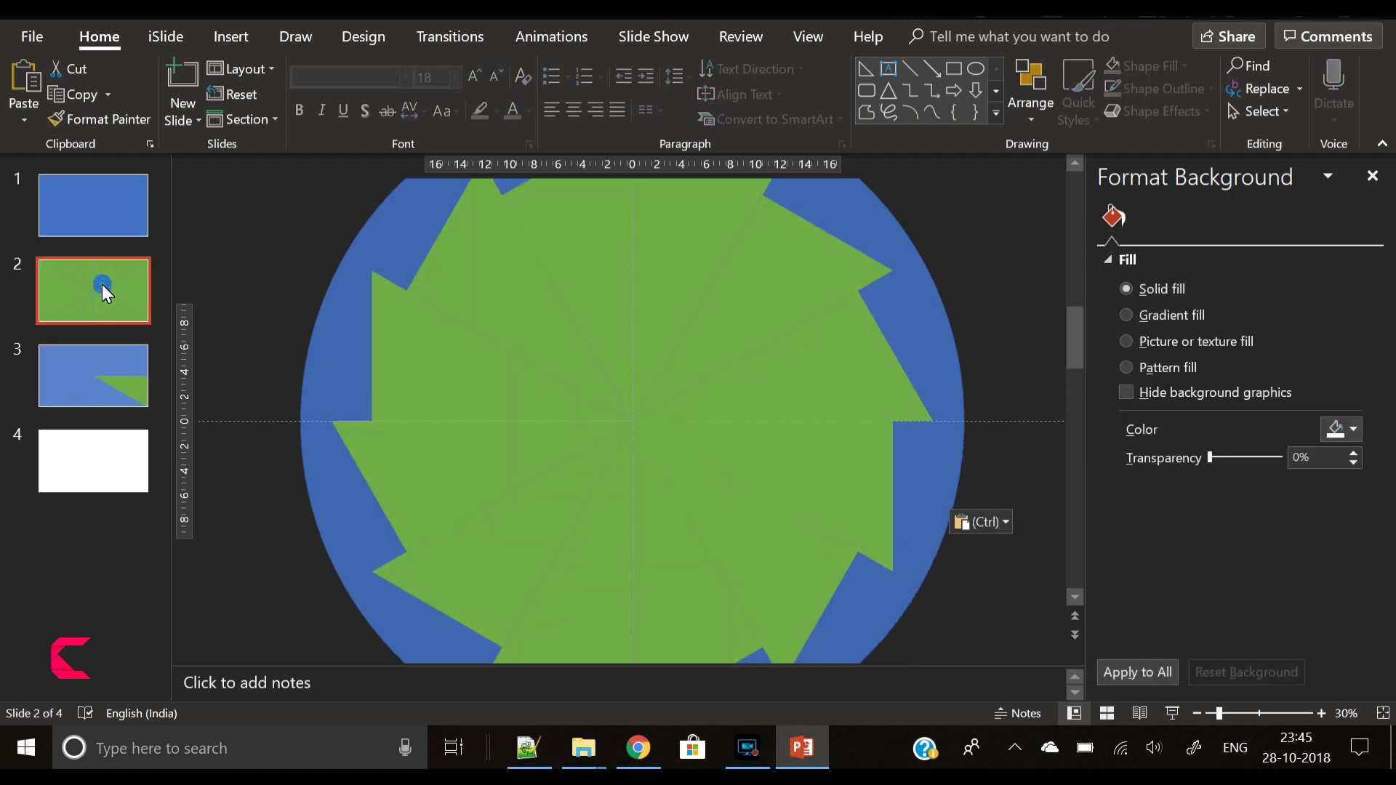
pyautogui.click(936, 305)
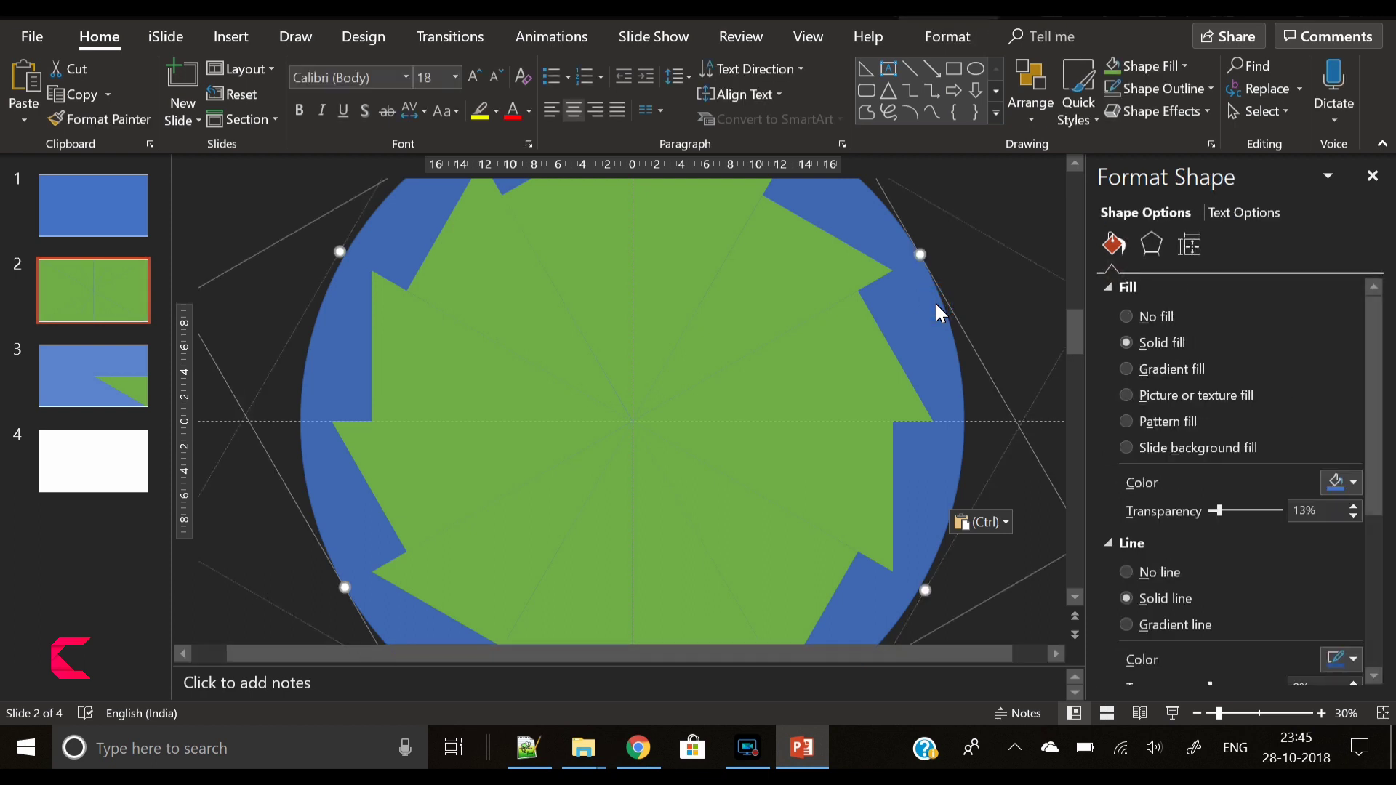
pyautogui.press('Delete')
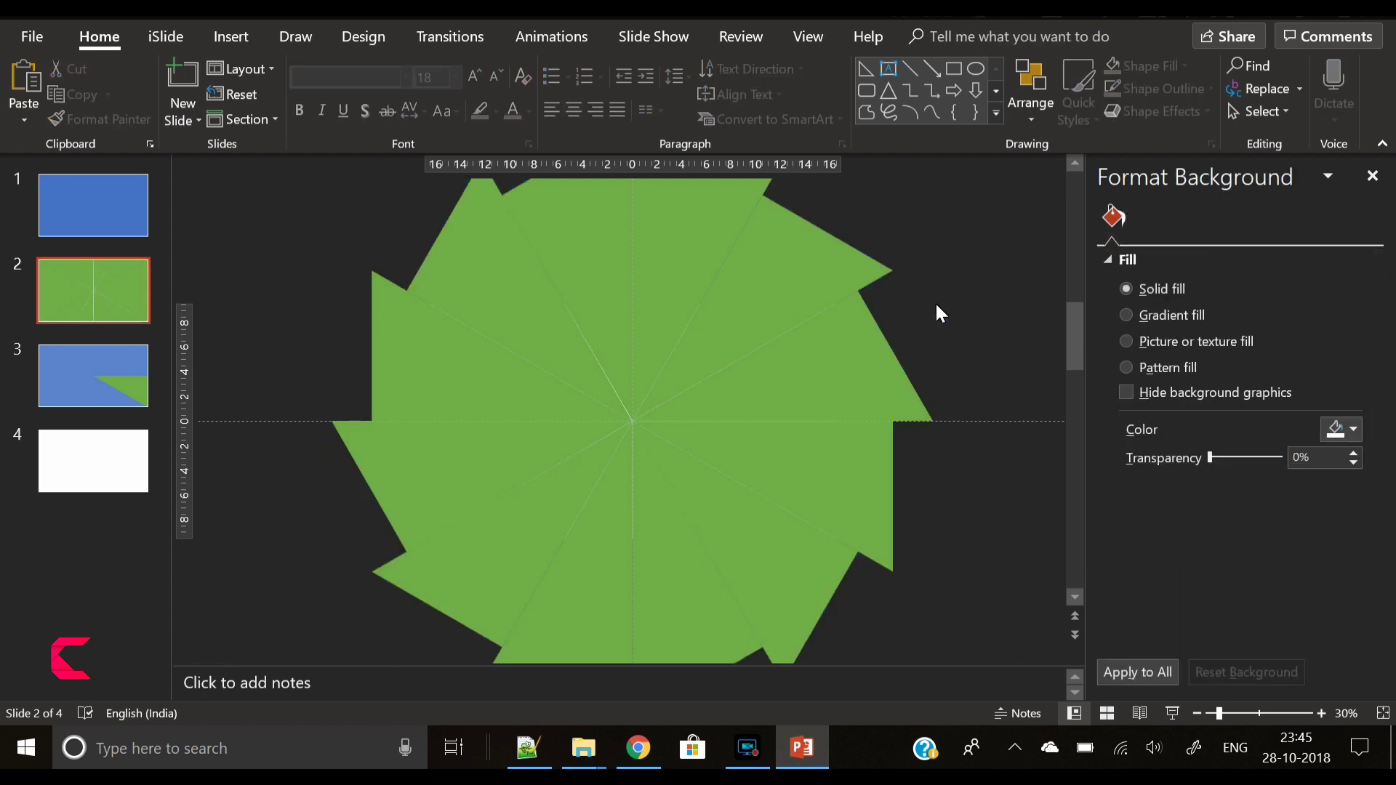
# Step: Ungroup the green pinwheel three times until every triangle is a separate shape
pyautogui.click(771, 311)
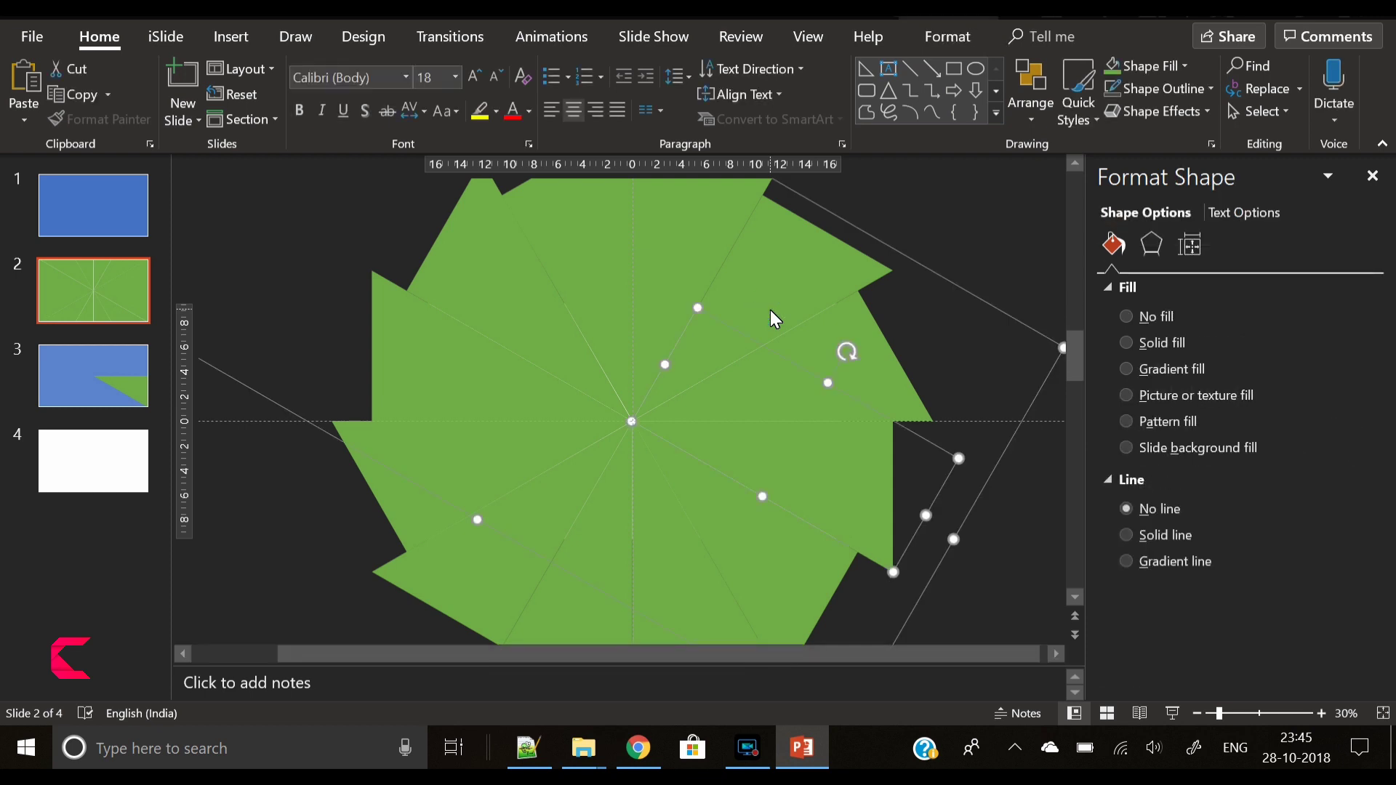
pyautogui.rightClick(770, 310)
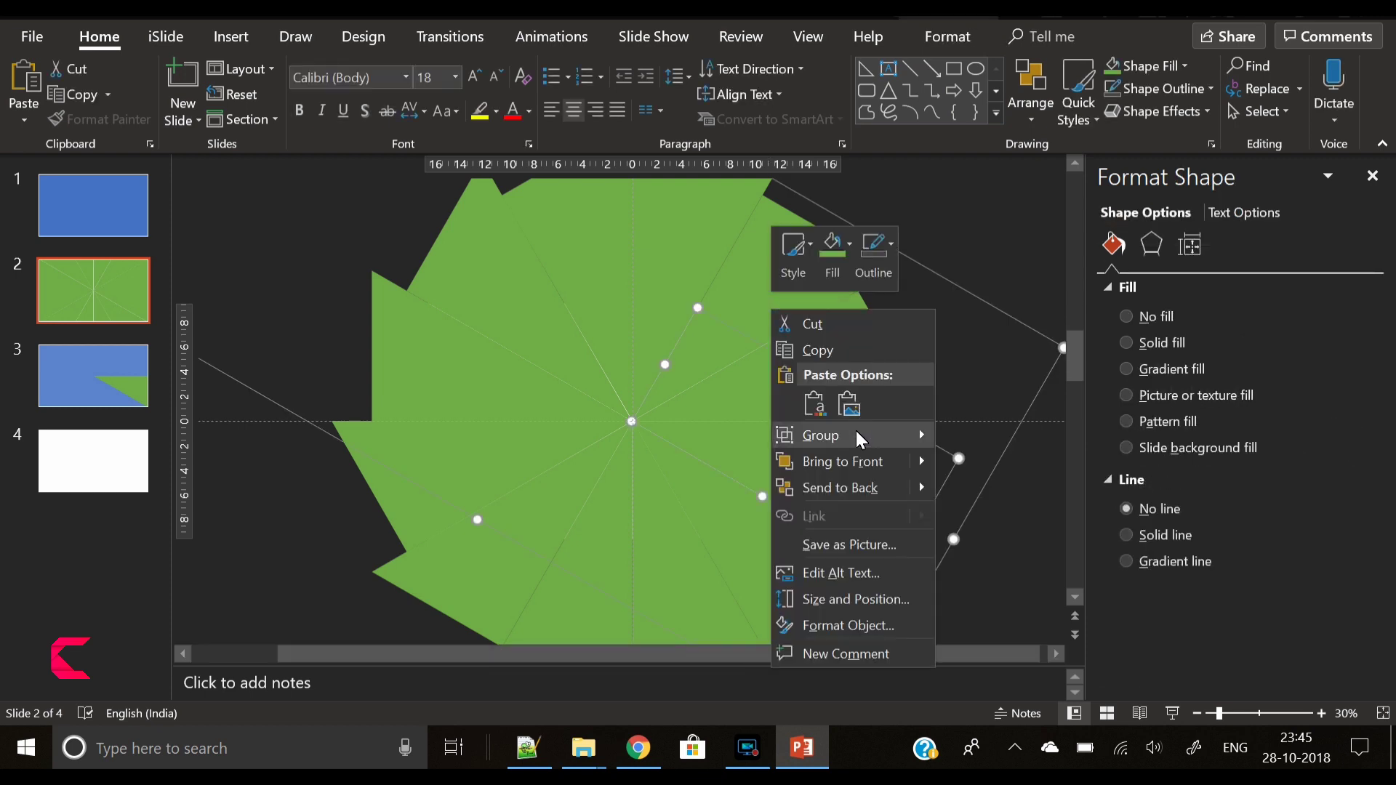
pyautogui.moveTo(857, 434)
pyautogui.click(992, 489)
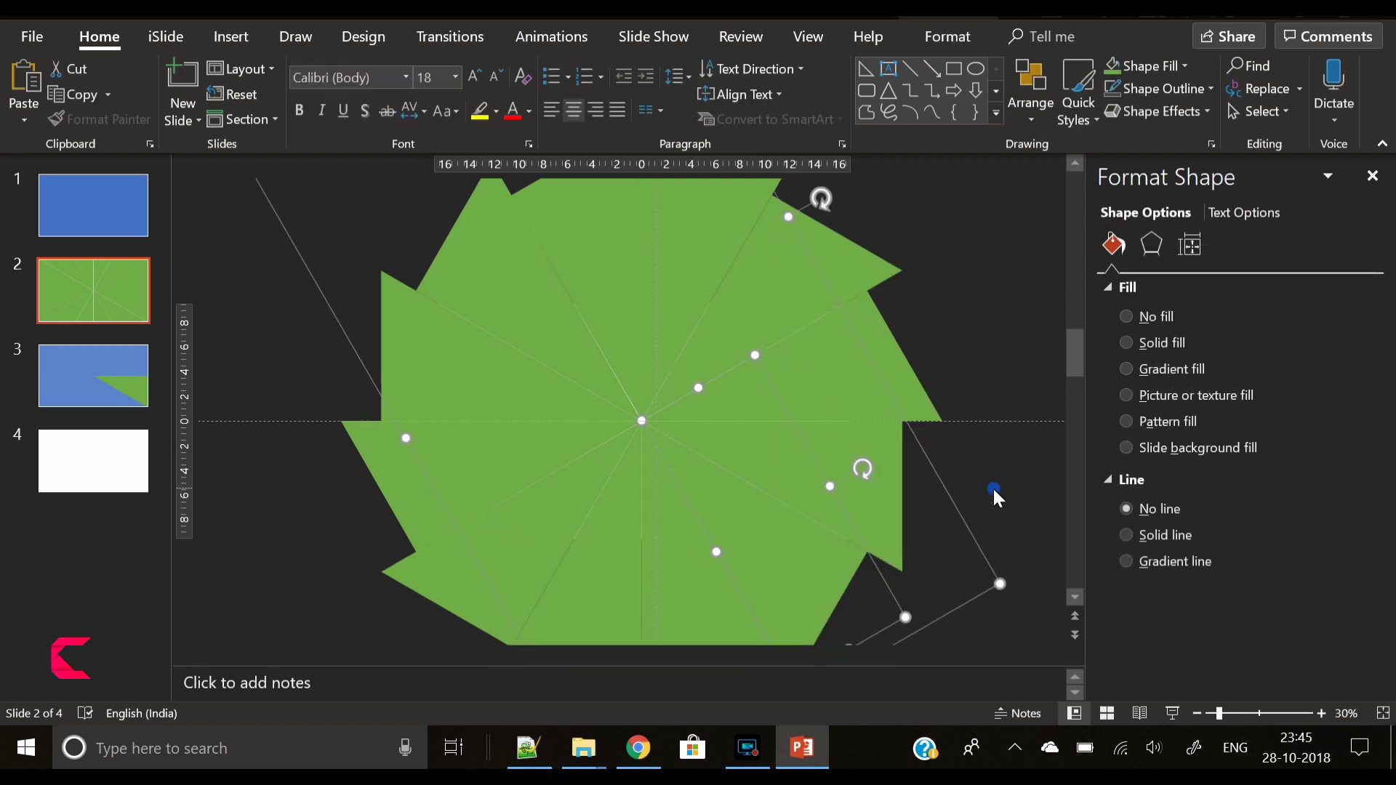
pyautogui.rightClick(785, 284)
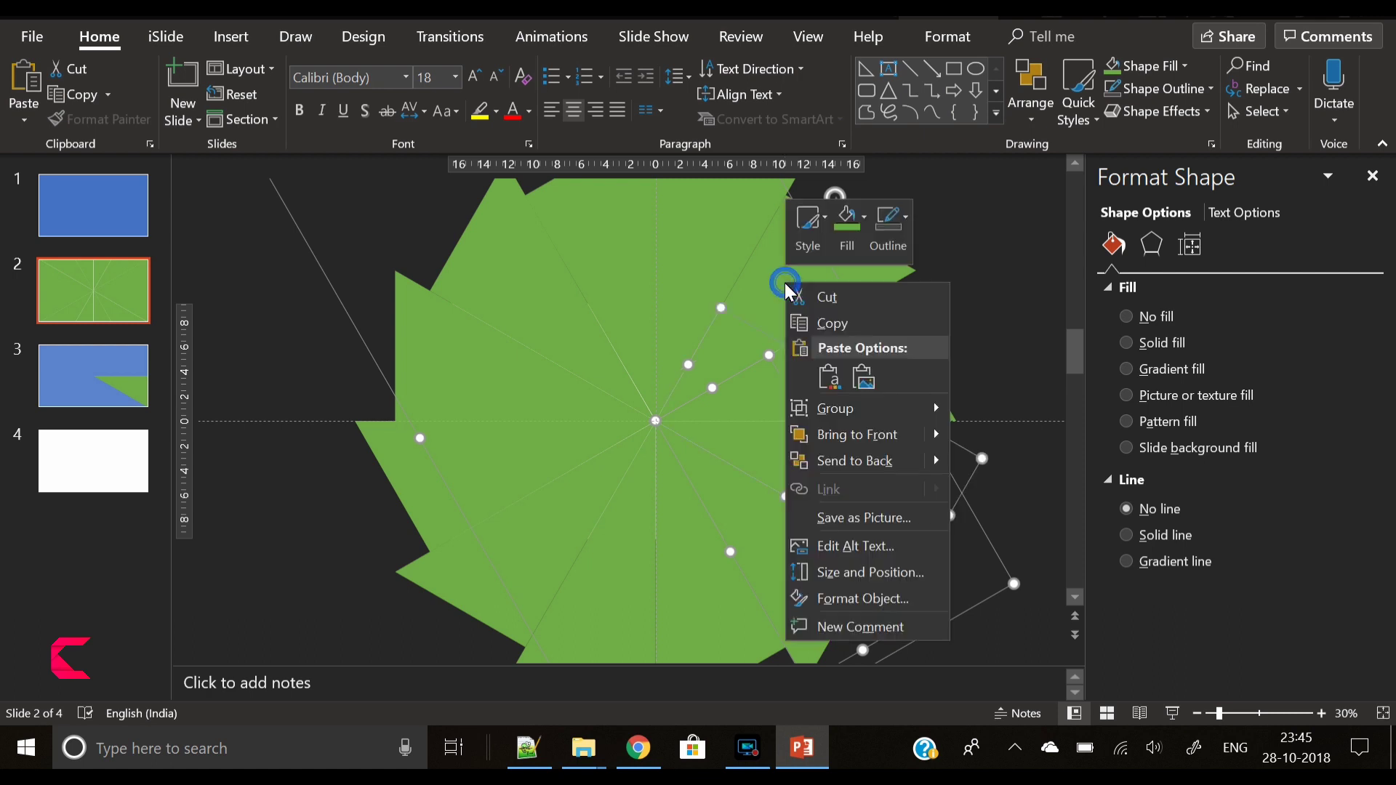
pyautogui.moveTo(884, 407)
pyautogui.click(989, 460)
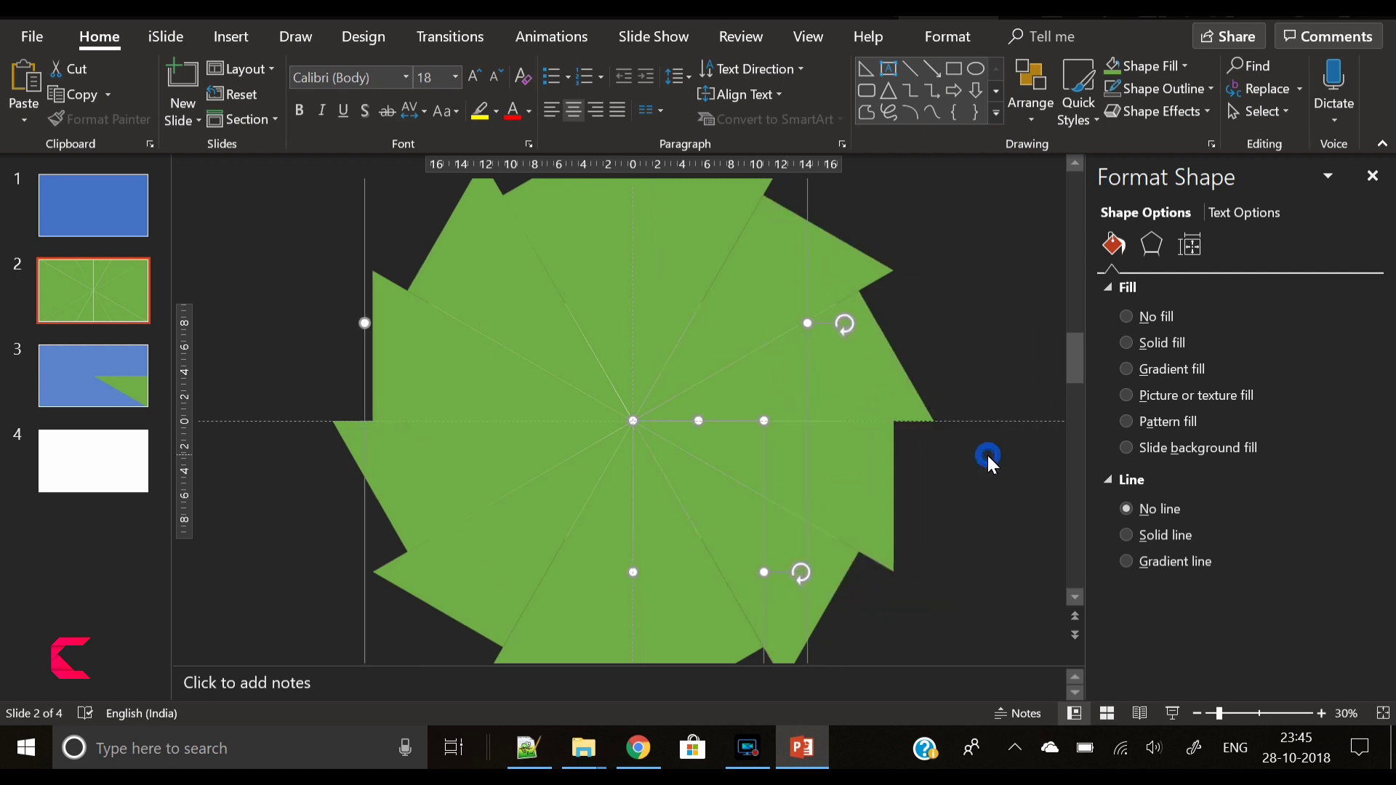
pyautogui.rightClick(758, 333)
pyautogui.moveTo(931, 468)
pyautogui.click(967, 509)
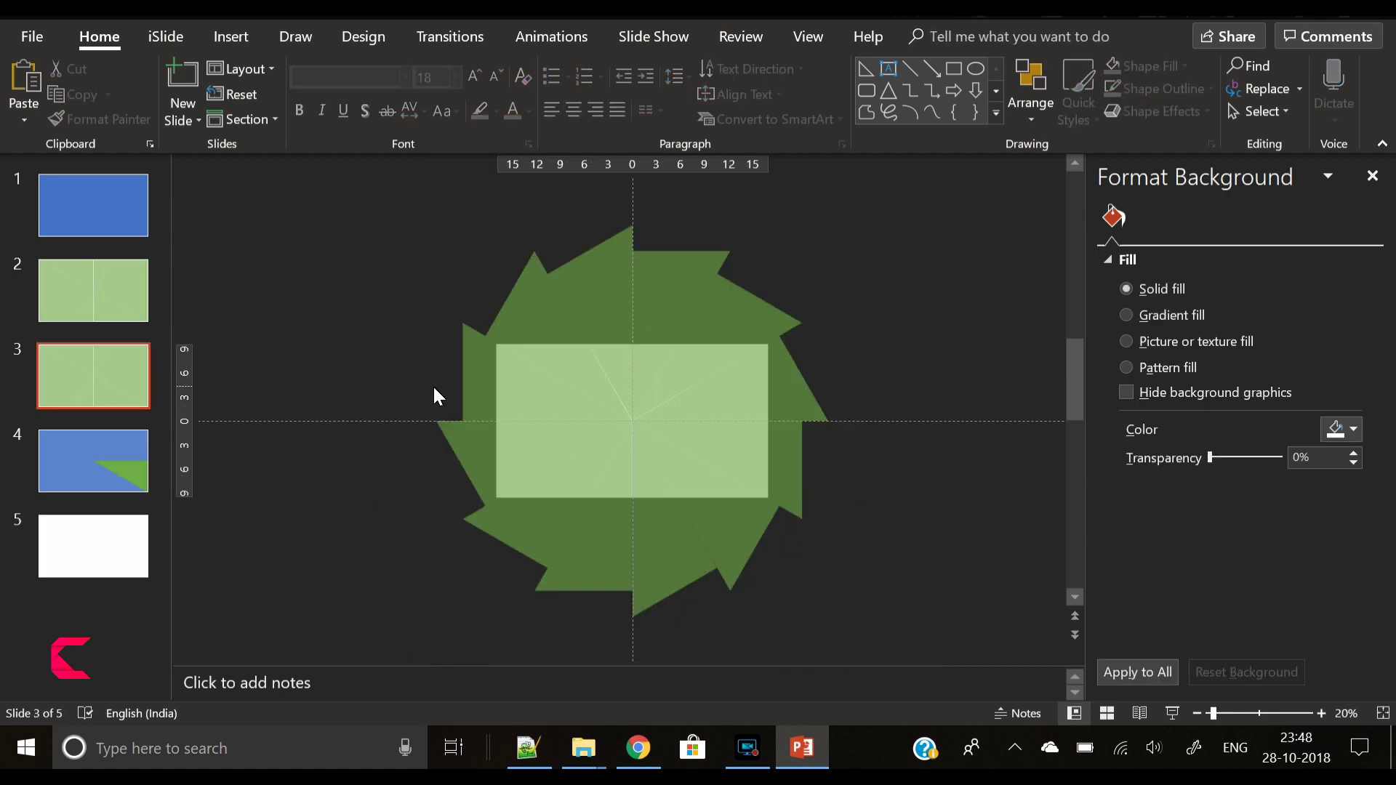
# Step: Paste copies of the blue rectangle and align them on each other's centres and middles
pyautogui.hotkey('ctrl', 'v')
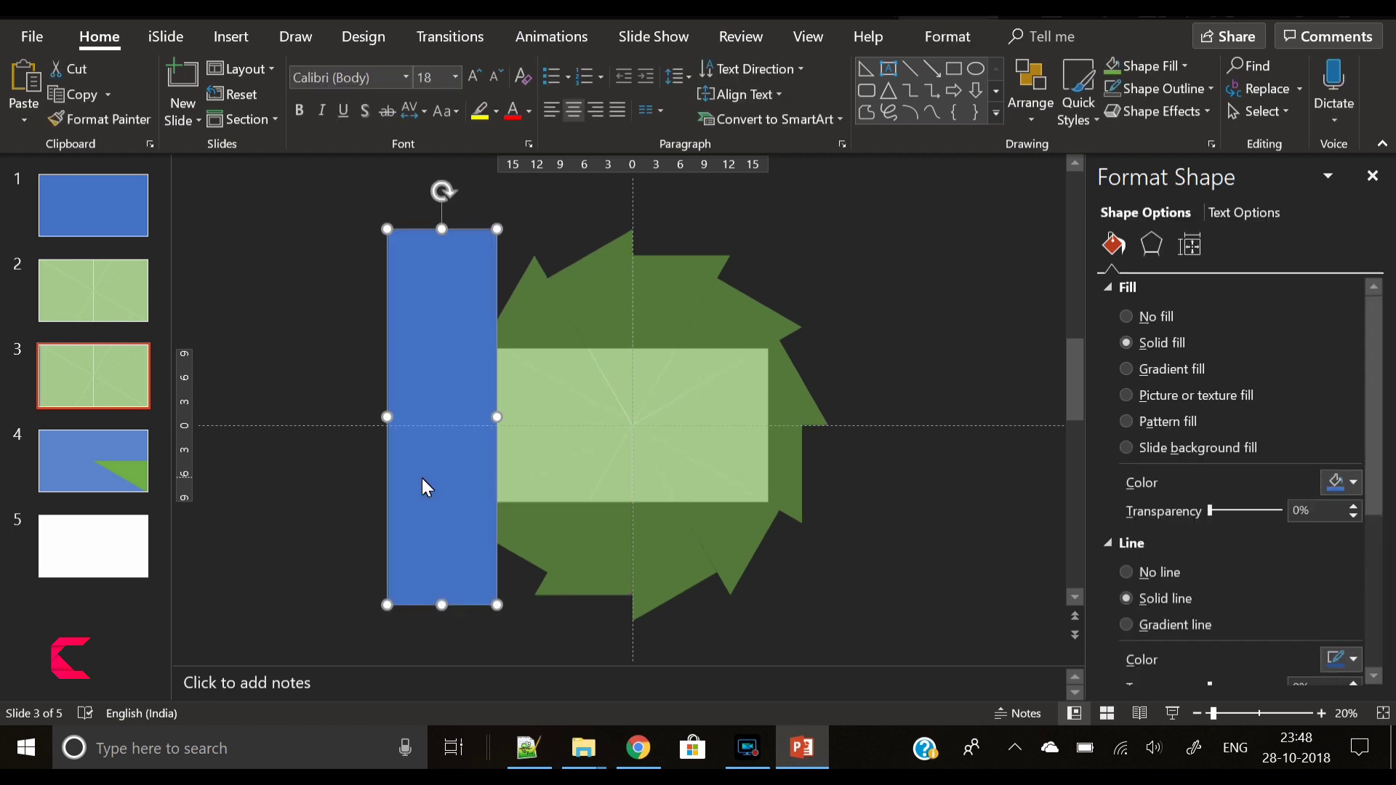
pyautogui.hotkey('ctrl', 'v')
pyautogui.hotkey('ctrl', 'v')
pyautogui.hotkey('ctrl', 'v')
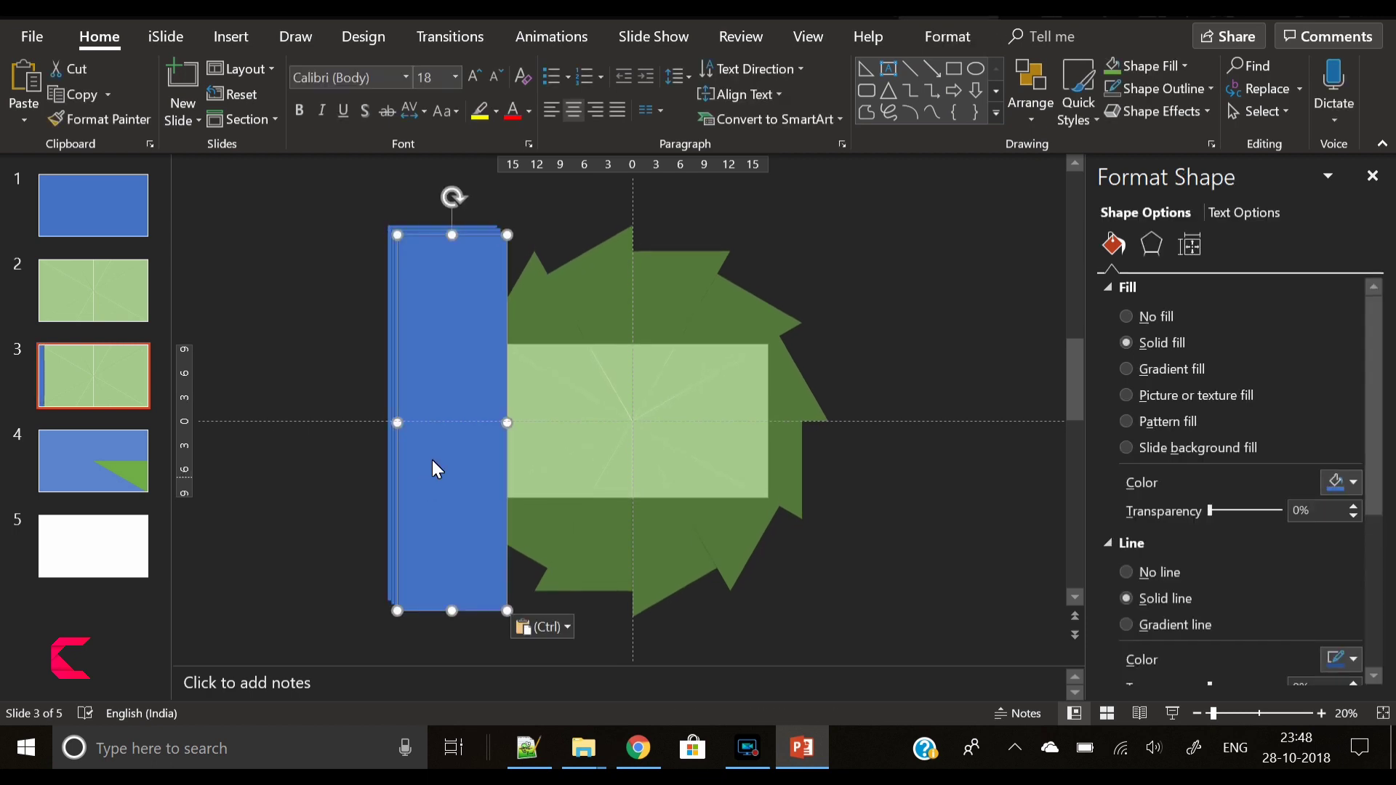
pyautogui.press('ctrl')
pyautogui.moveTo(339, 191); pyautogui.dragTo(519, 661)
pyautogui.click(944, 38)
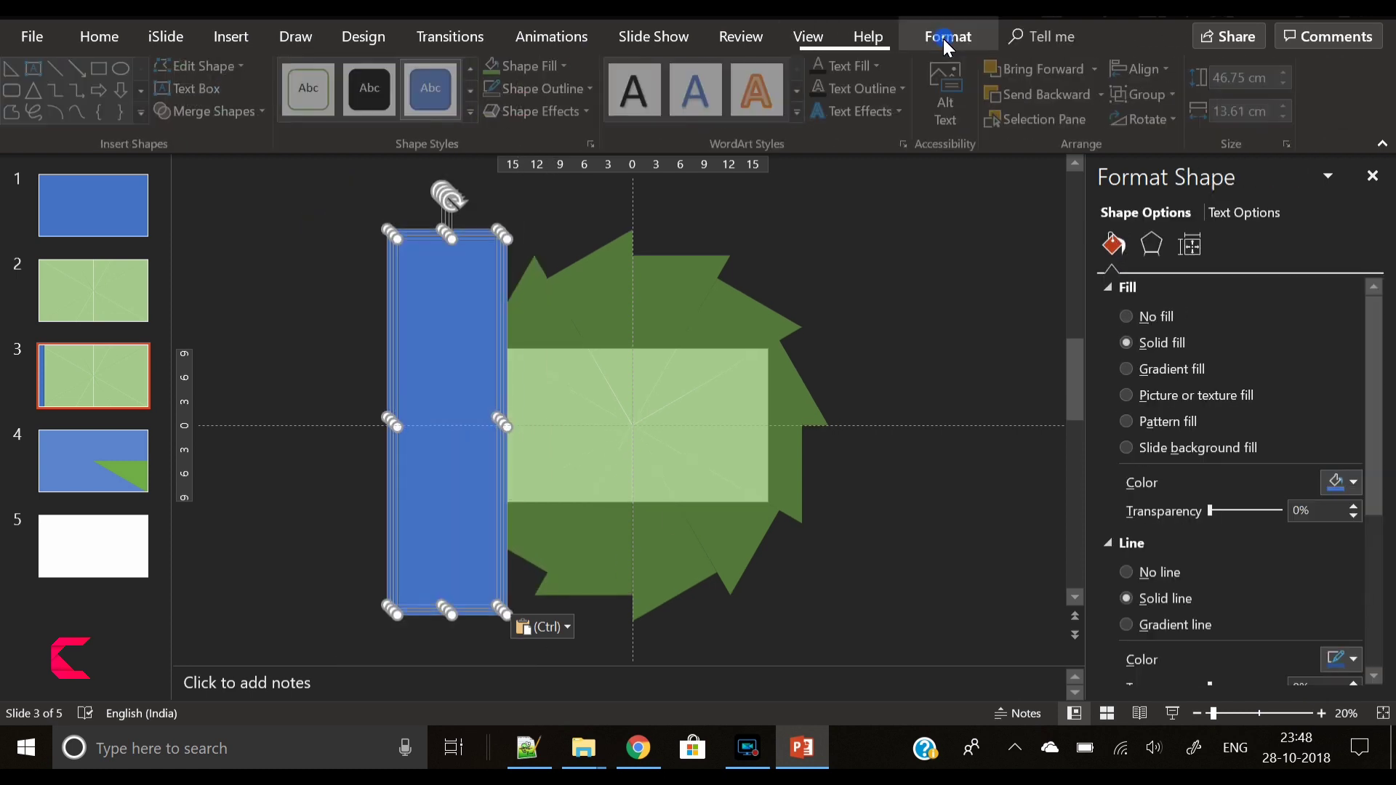
pyautogui.click(1155, 67)
pyautogui.click(1164, 121)
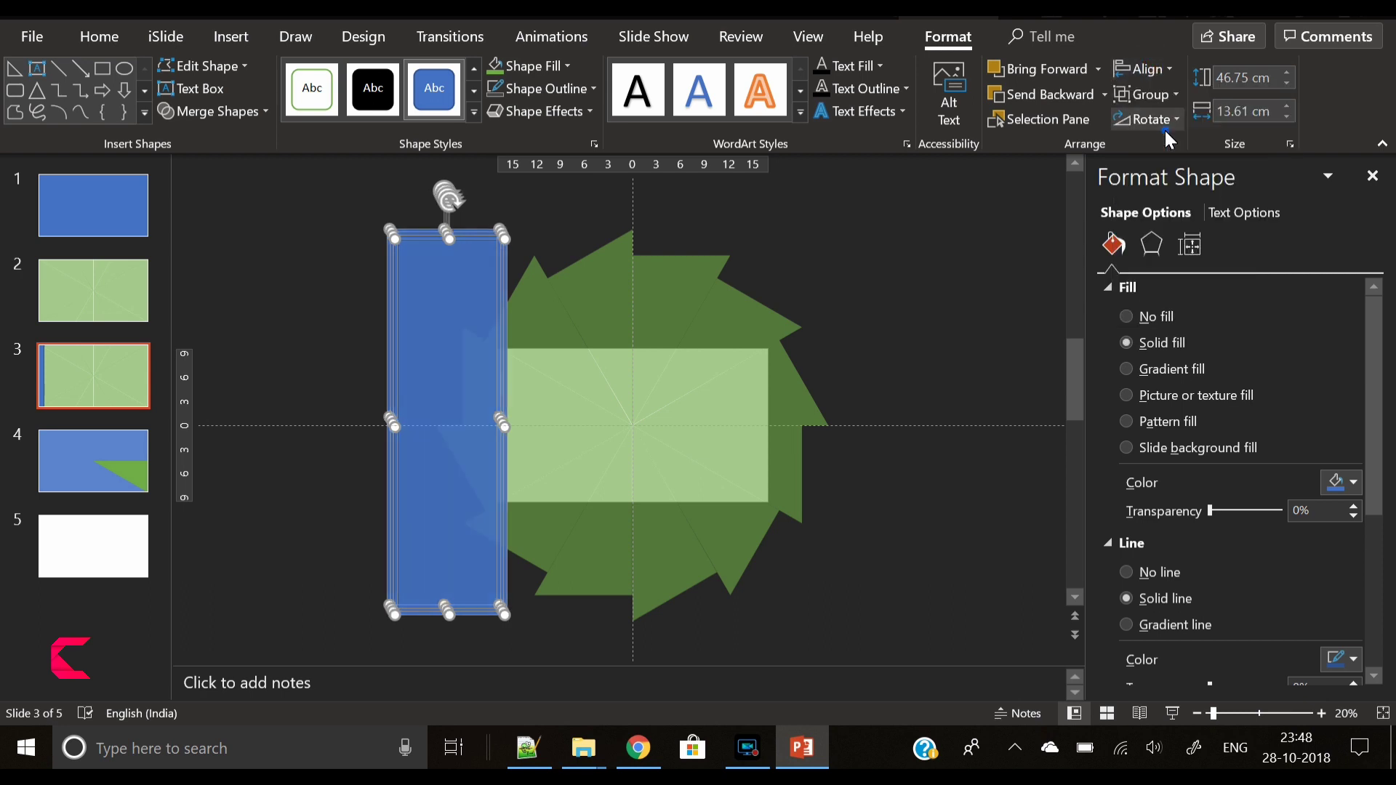
pyautogui.click(1158, 68)
pyautogui.click(1189, 203)
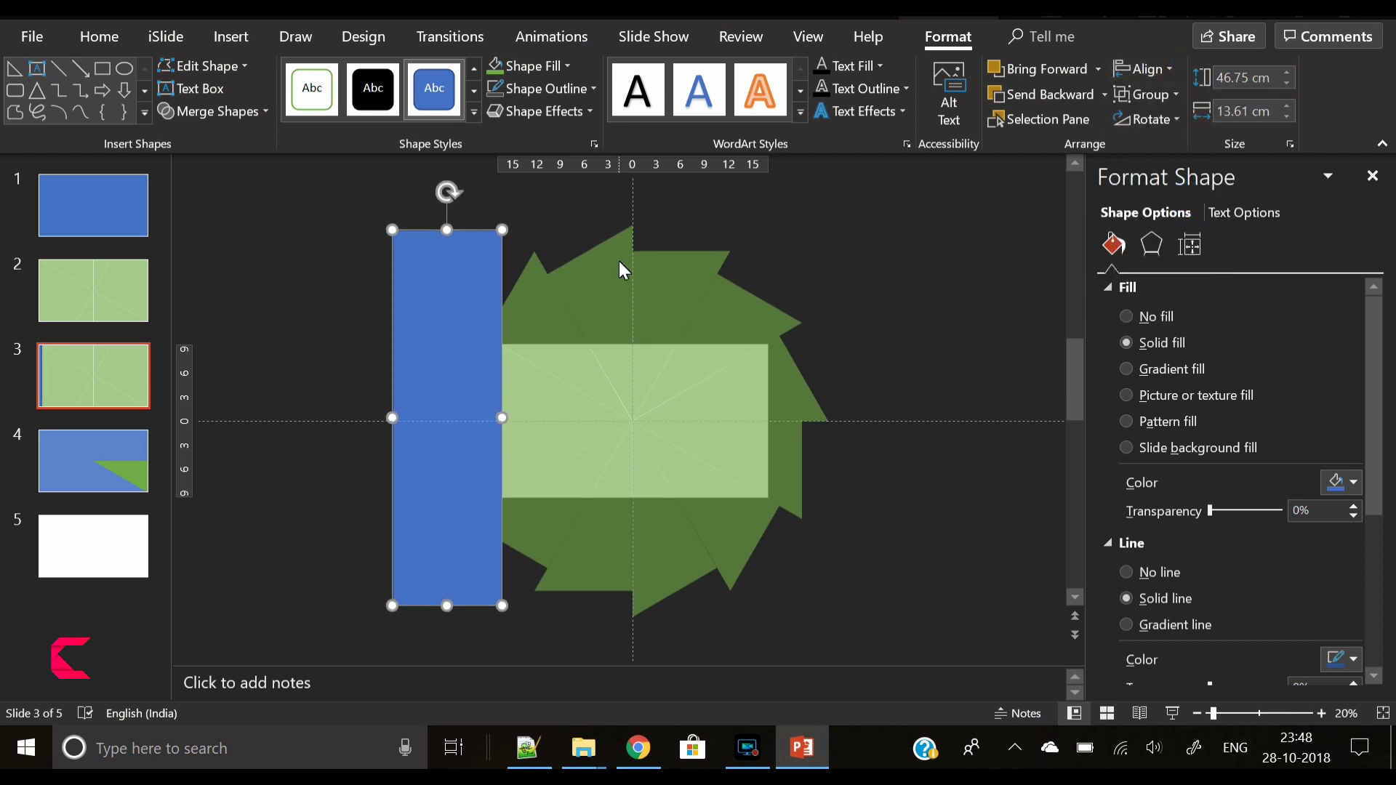
# Step: Move the rectangle left of the slide and drag a copy beside it at the slide's edge
pyautogui.moveTo(443, 340); pyautogui.dragTo(320, 352)
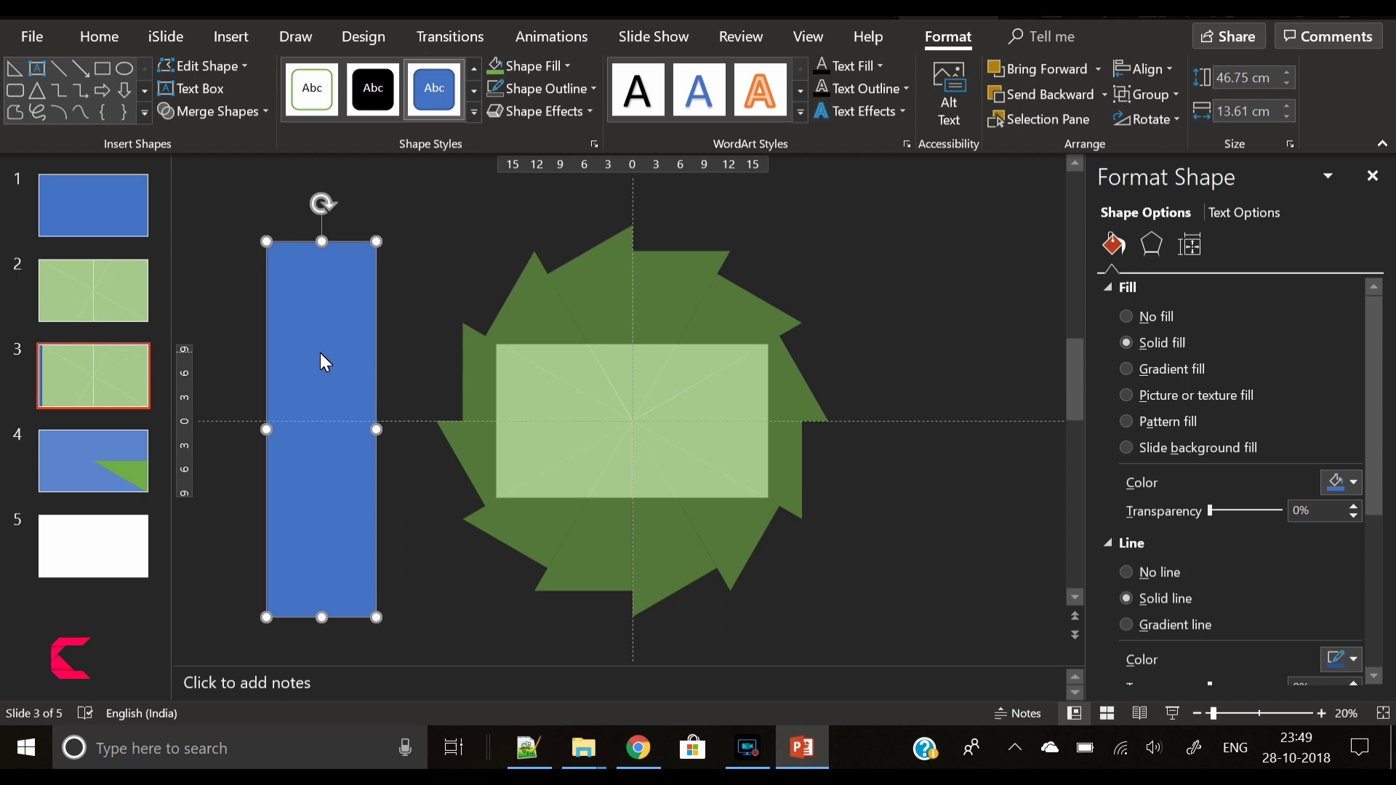
pyautogui.click(460, 605)
pyautogui.click(348, 503)
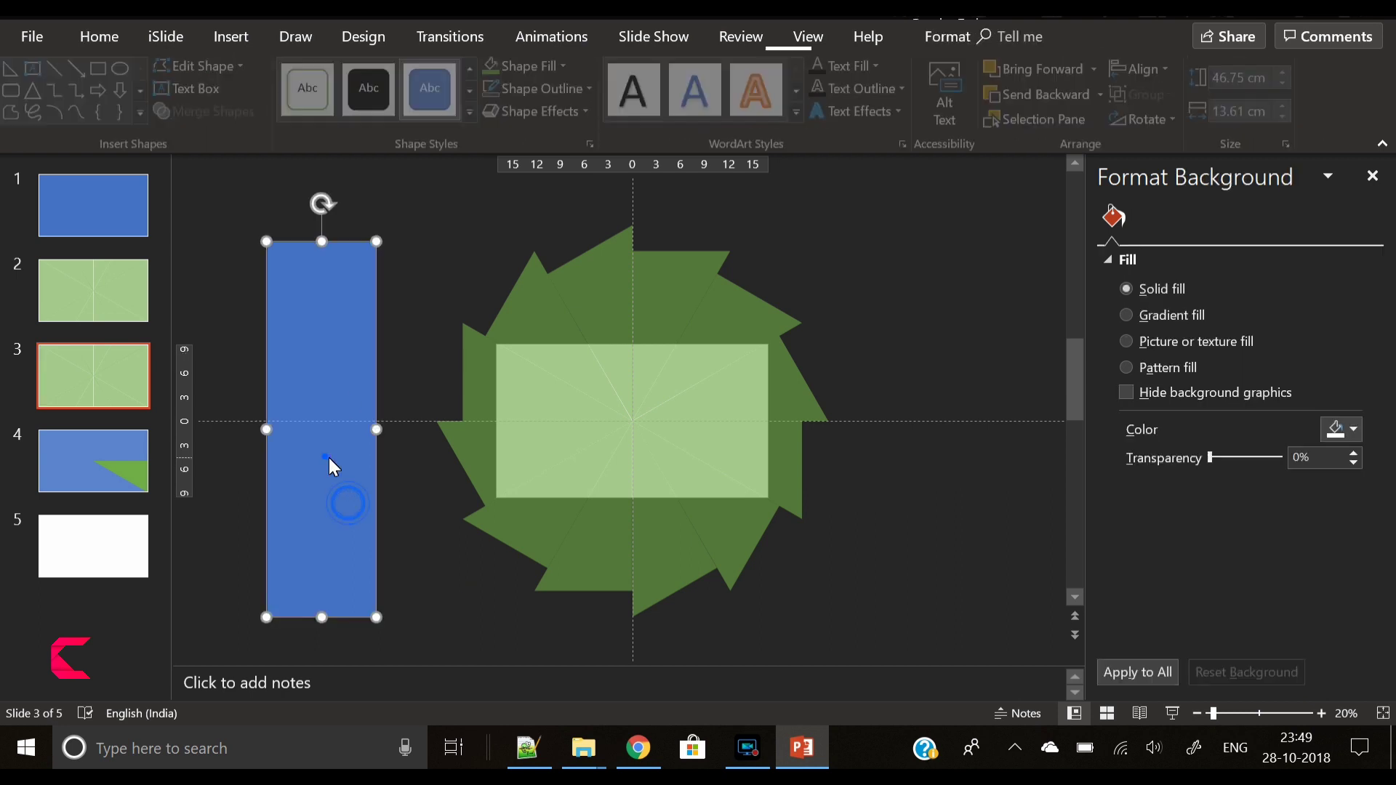
pyautogui.moveTo(329, 457); pyautogui.dragTo(498, 433)
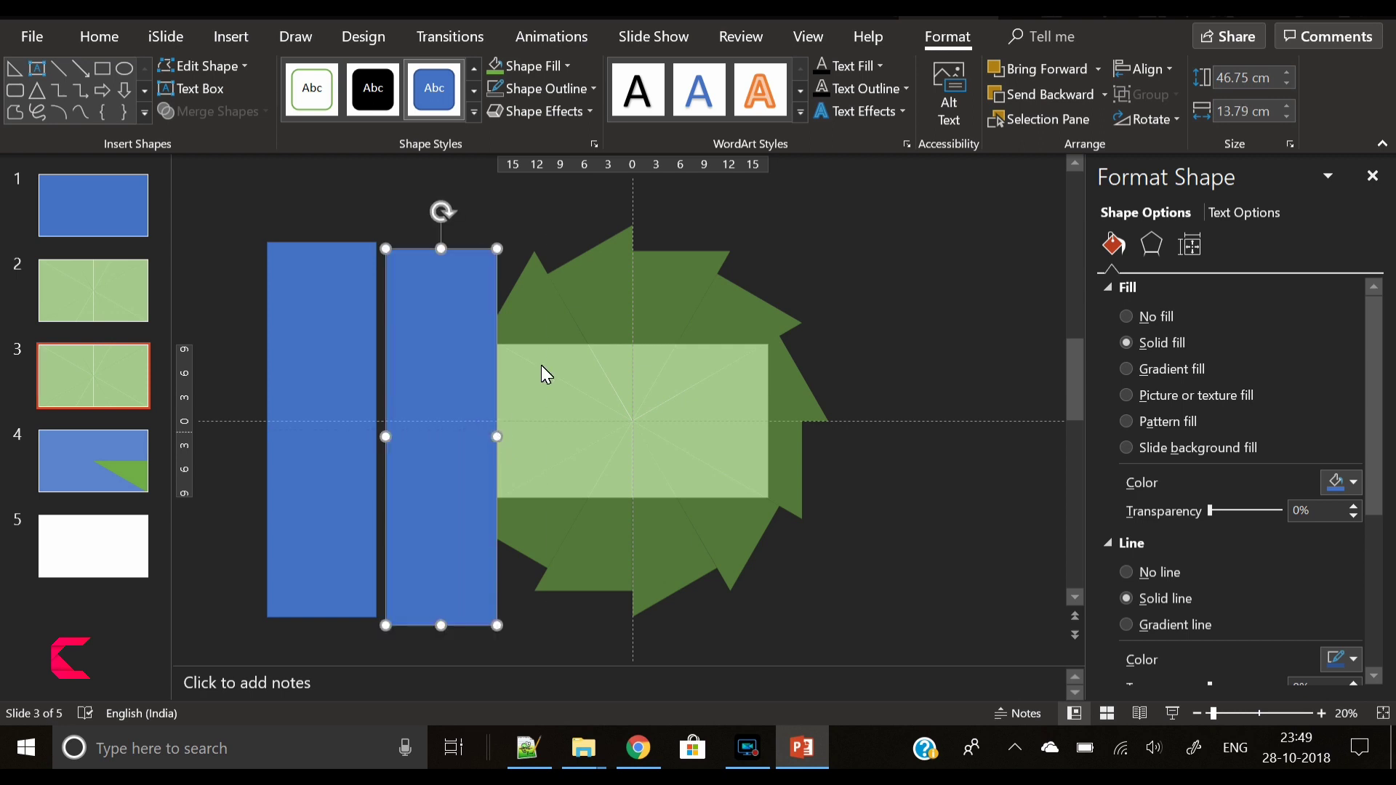
# Step: Subtract the blue rectangle from the first overhanging green pinwheel piece
pyautogui.click(530, 307)
pyautogui.keyDown('shift'); pyautogui.click(429, 337); pyautogui.keyUp('shift')
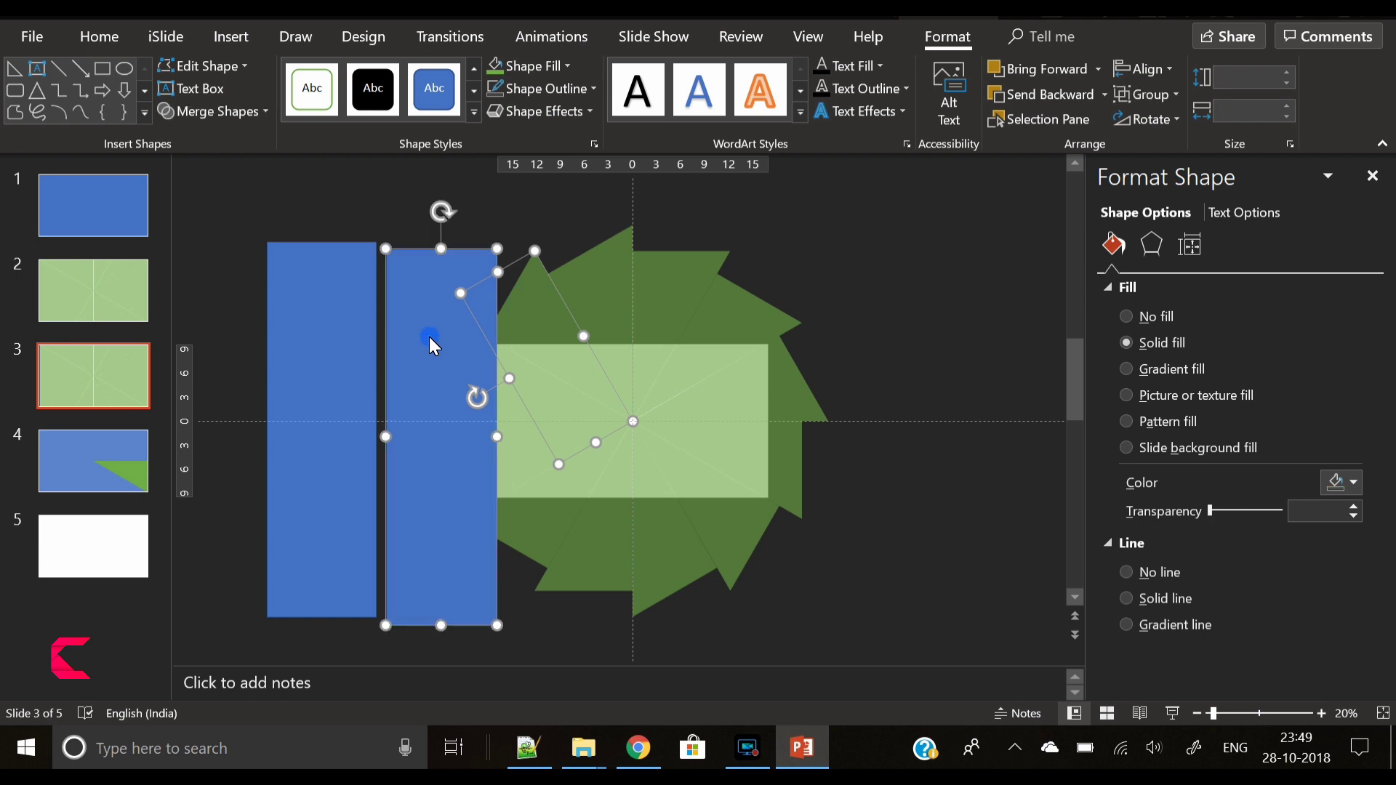
pyautogui.click(247, 112)
pyautogui.click(238, 231)
# Step: Duplicate and slightly widen the rectangle, then subtract it from a second overhanging piece
pyautogui.click(310, 412)
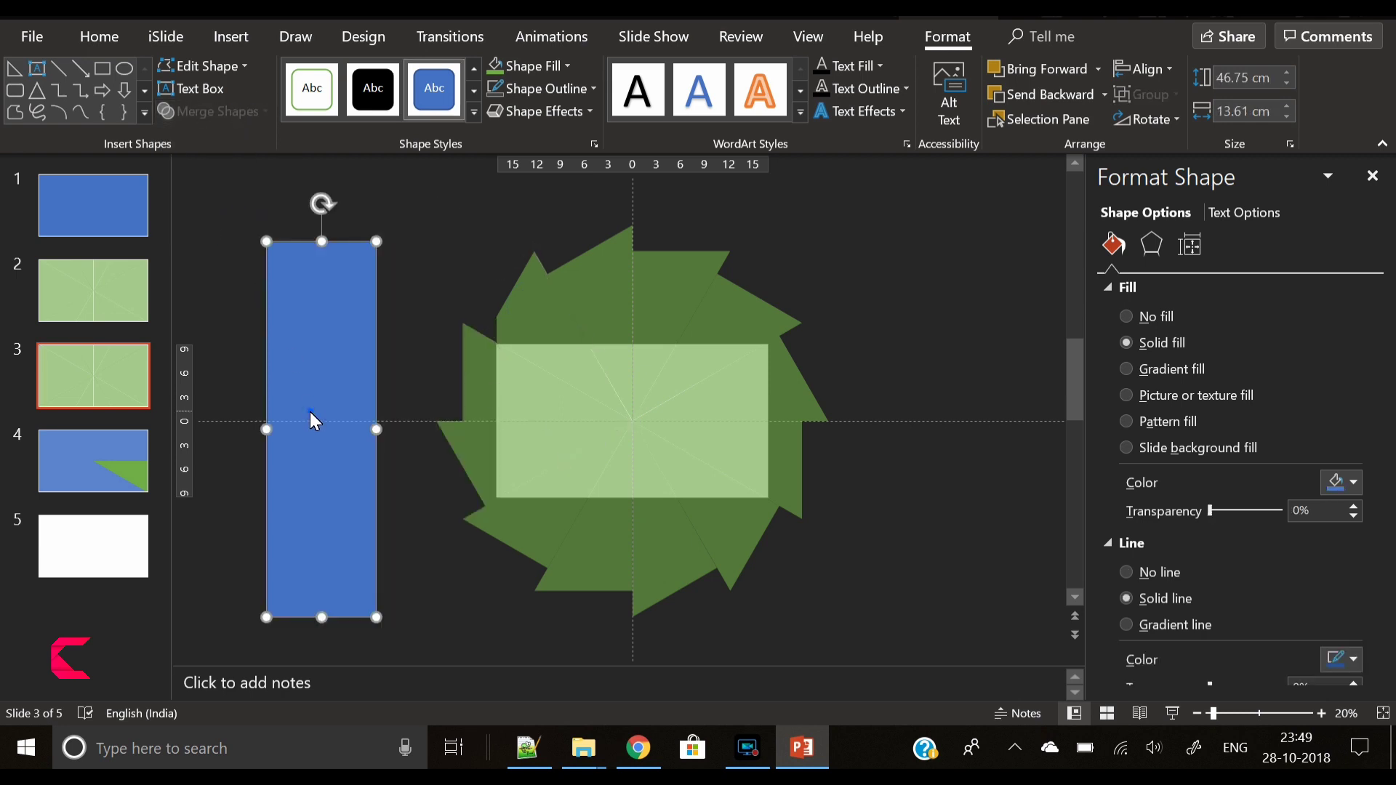
pyautogui.moveTo(309, 412); pyautogui.dragTo(435, 387)
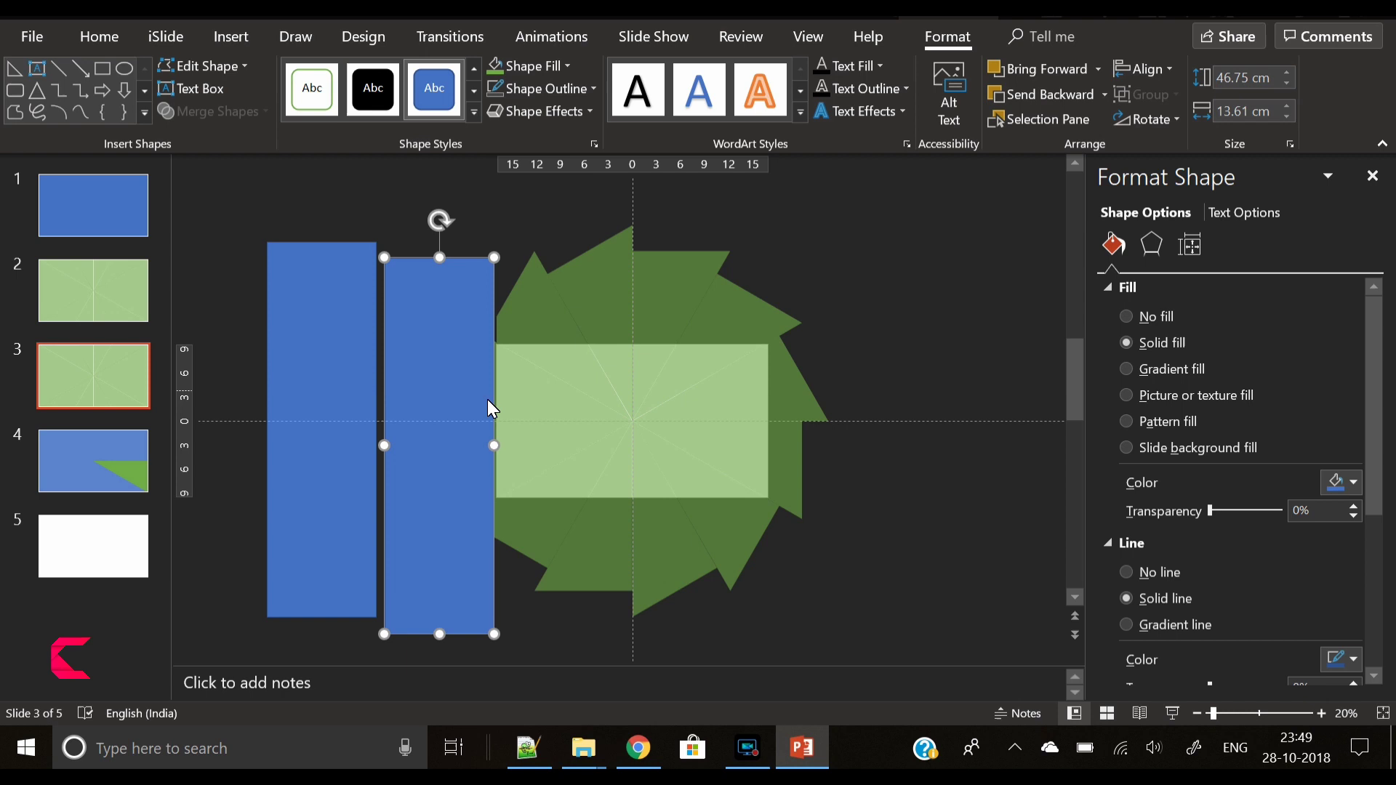
pyautogui.moveTo(495, 442); pyautogui.dragTo(499, 444)
pyautogui.click(525, 512)
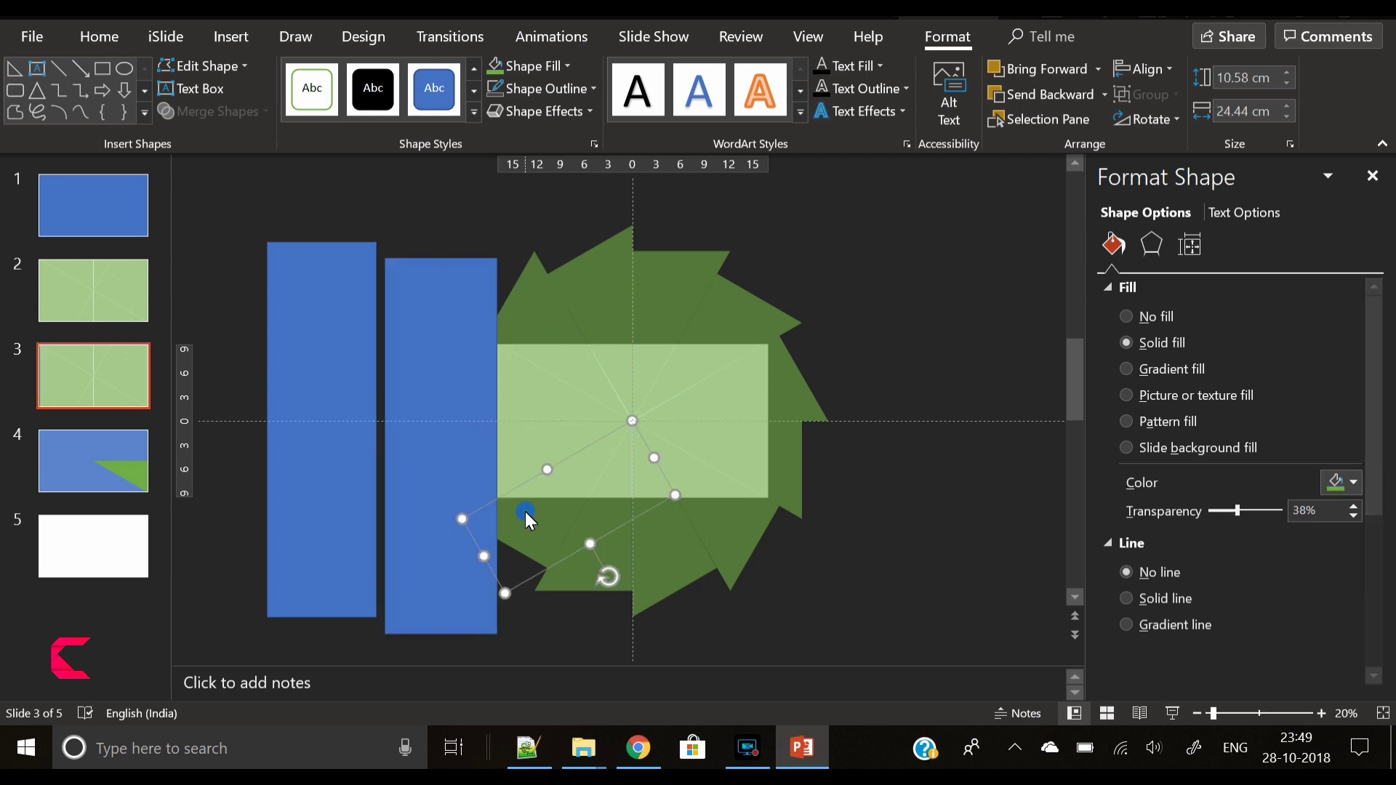
pyautogui.keyDown('shift'); pyautogui.click(460, 448); pyautogui.keyUp('shift')
pyautogui.click(238, 111)
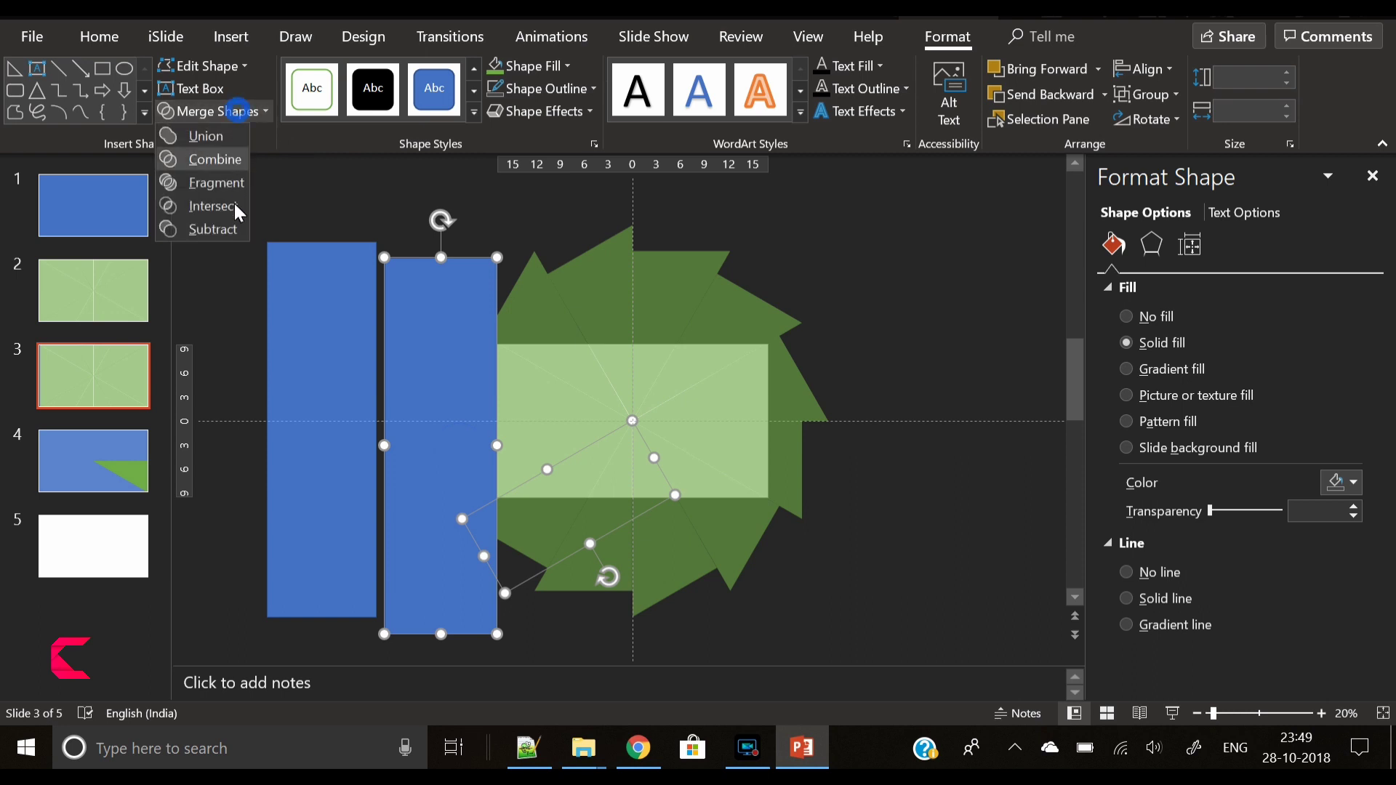
pyautogui.click(222, 229)
# Step: Copy the rectangle up to the slide's left edge and cut it from a third overhanging piece
pyautogui.click(336, 320)
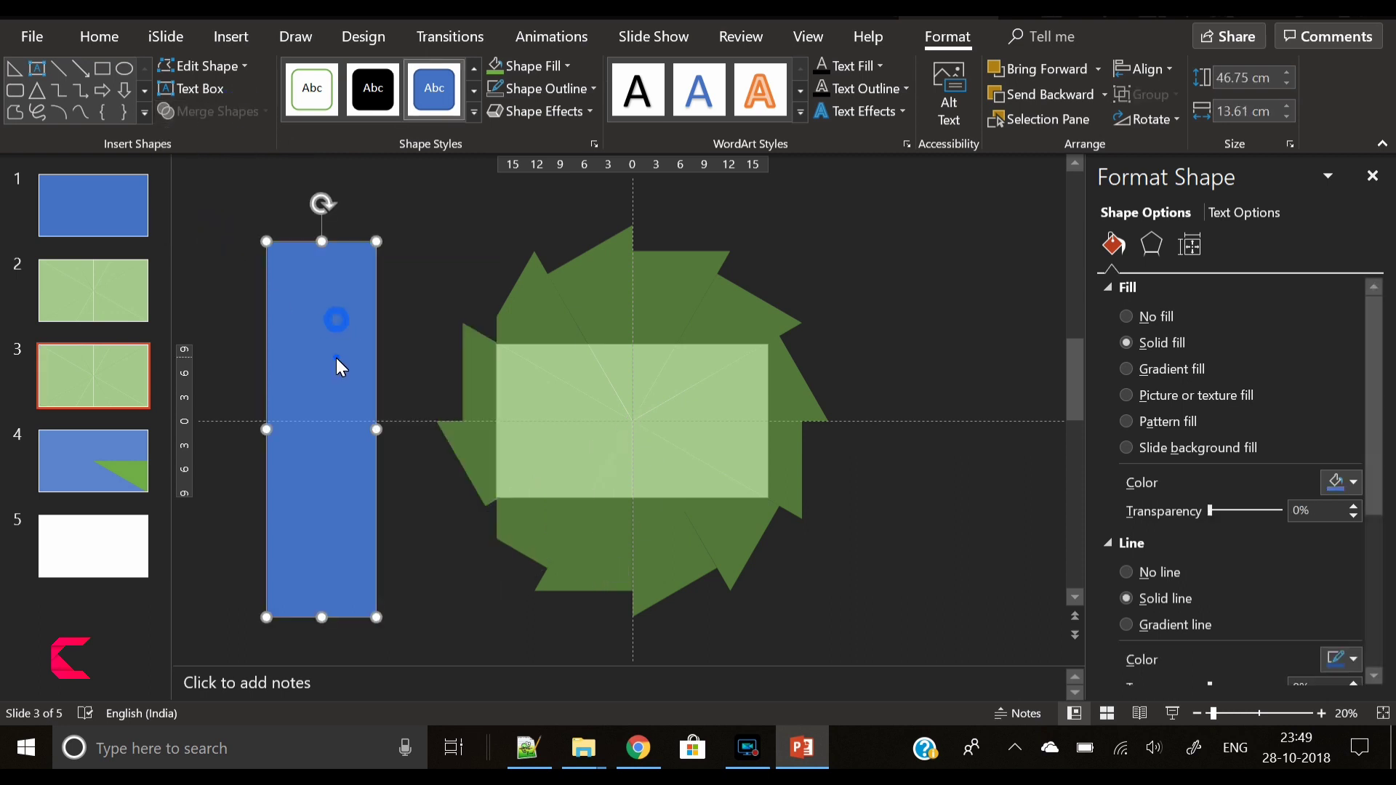
pyautogui.moveTo(336, 358); pyautogui.dragTo(448, 371)
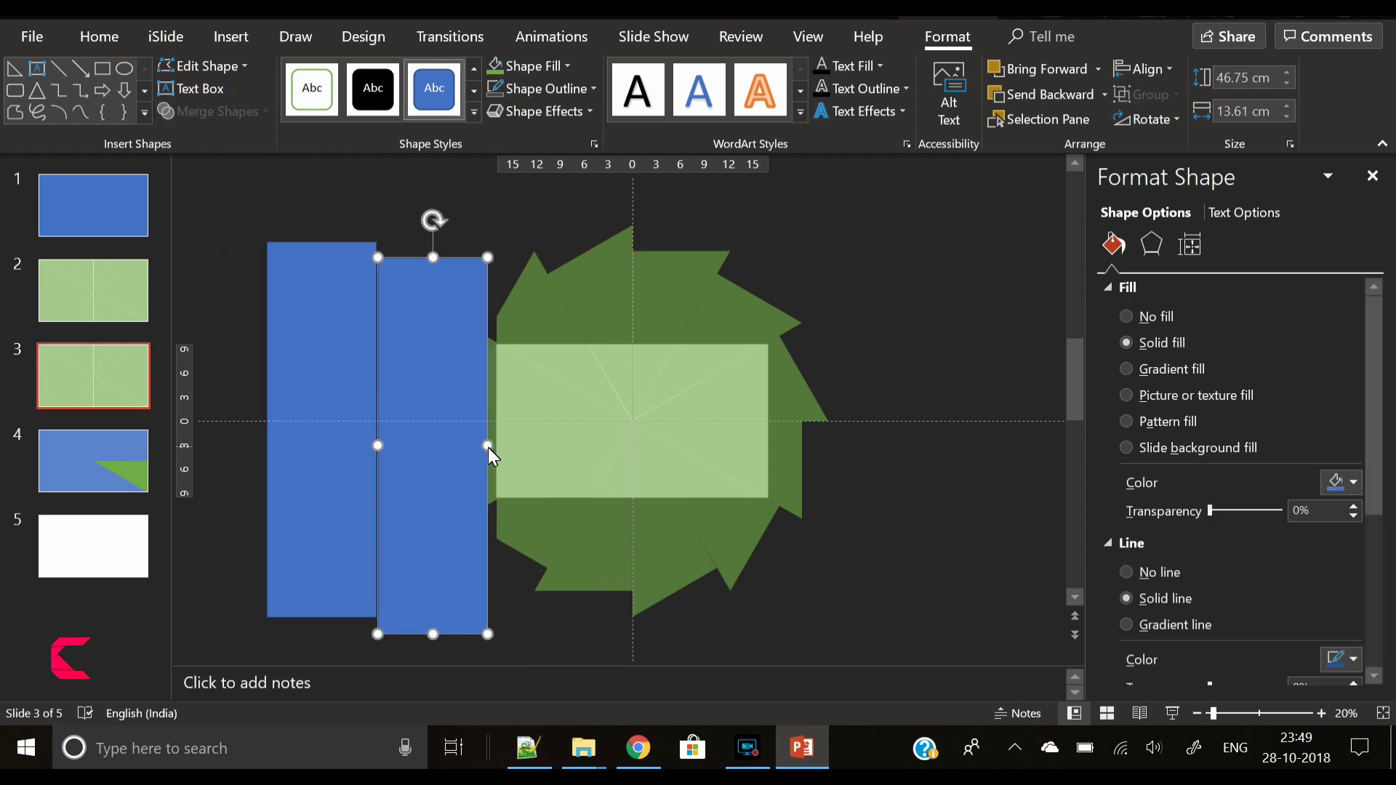
pyautogui.moveTo(489, 445); pyautogui.dragTo(496, 448)
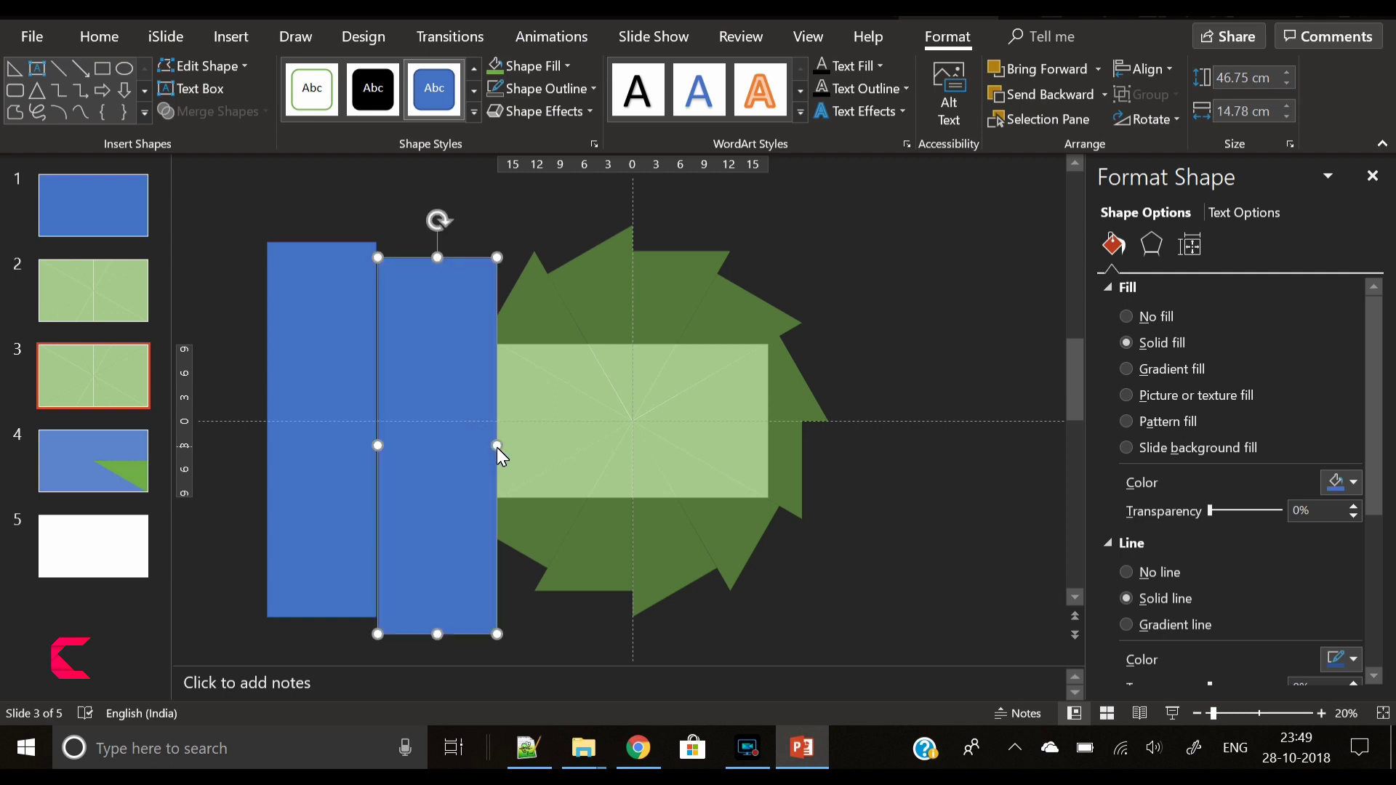
pyautogui.click(539, 373)
pyautogui.keyDown('shift'); pyautogui.click(438, 312); pyautogui.keyUp('shift')
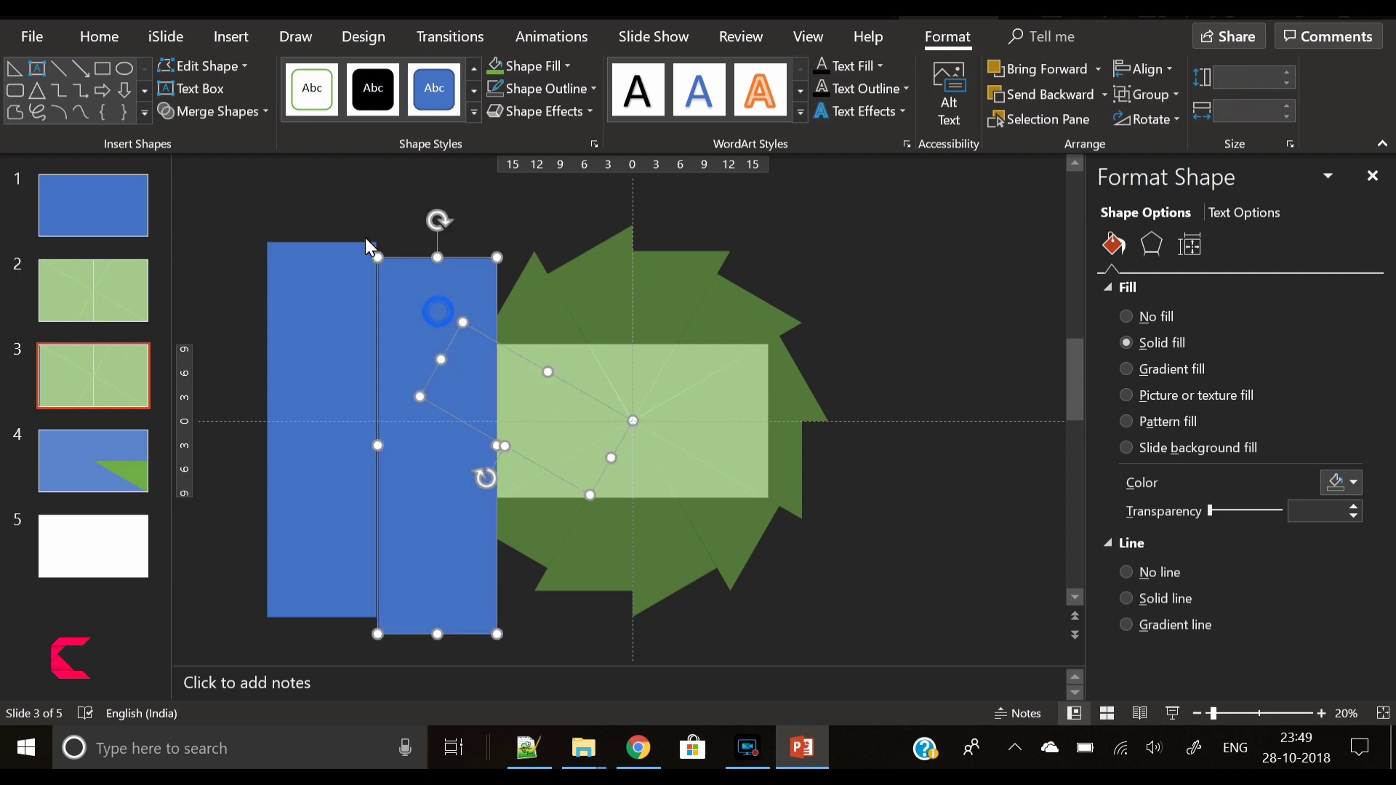
pyautogui.click(241, 112)
pyautogui.click(217, 233)
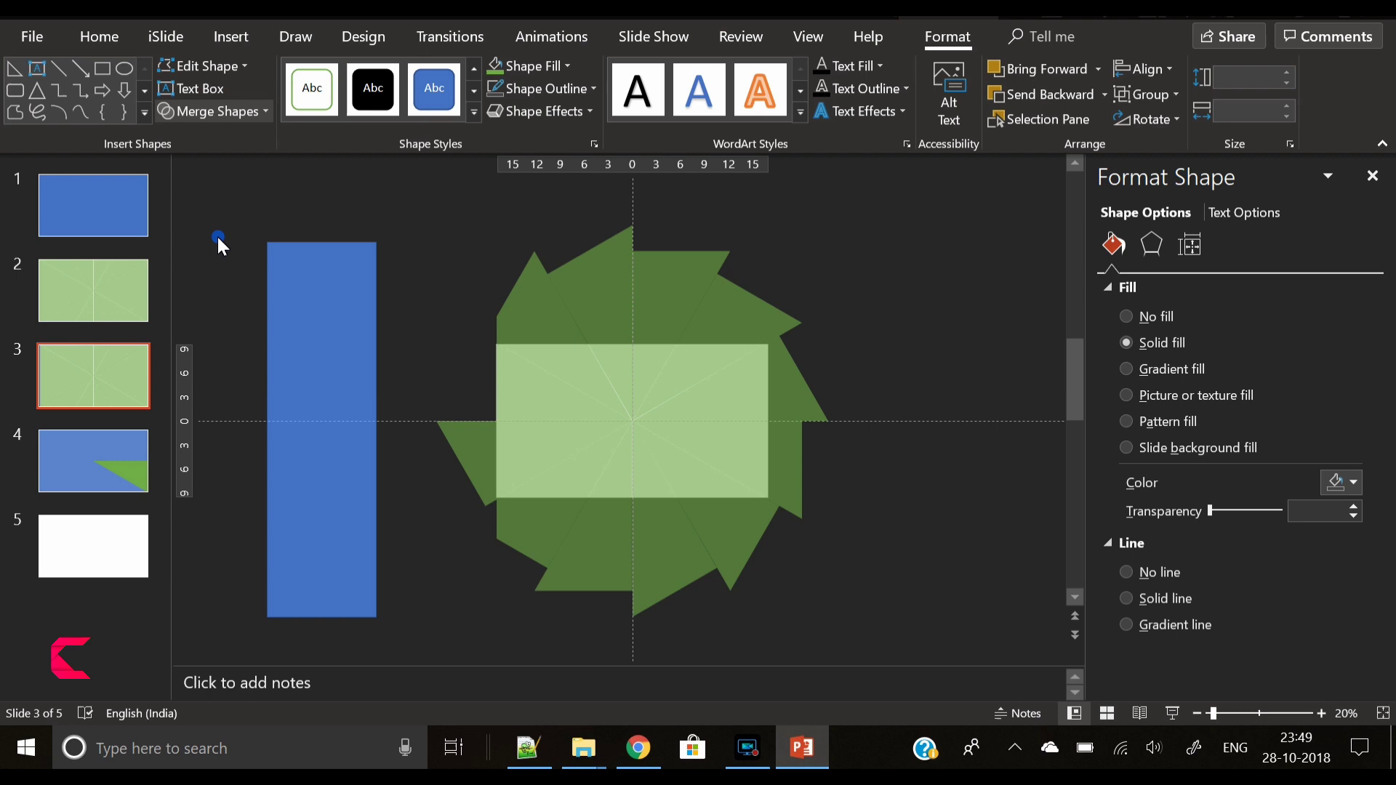
# Step: Move the rectangle against the slide's left edge and subtract it from a fourth piece
pyautogui.click(362, 463)
pyautogui.moveTo(339, 461); pyautogui.dragTo(498, 432)
pyautogui.click(528, 434)
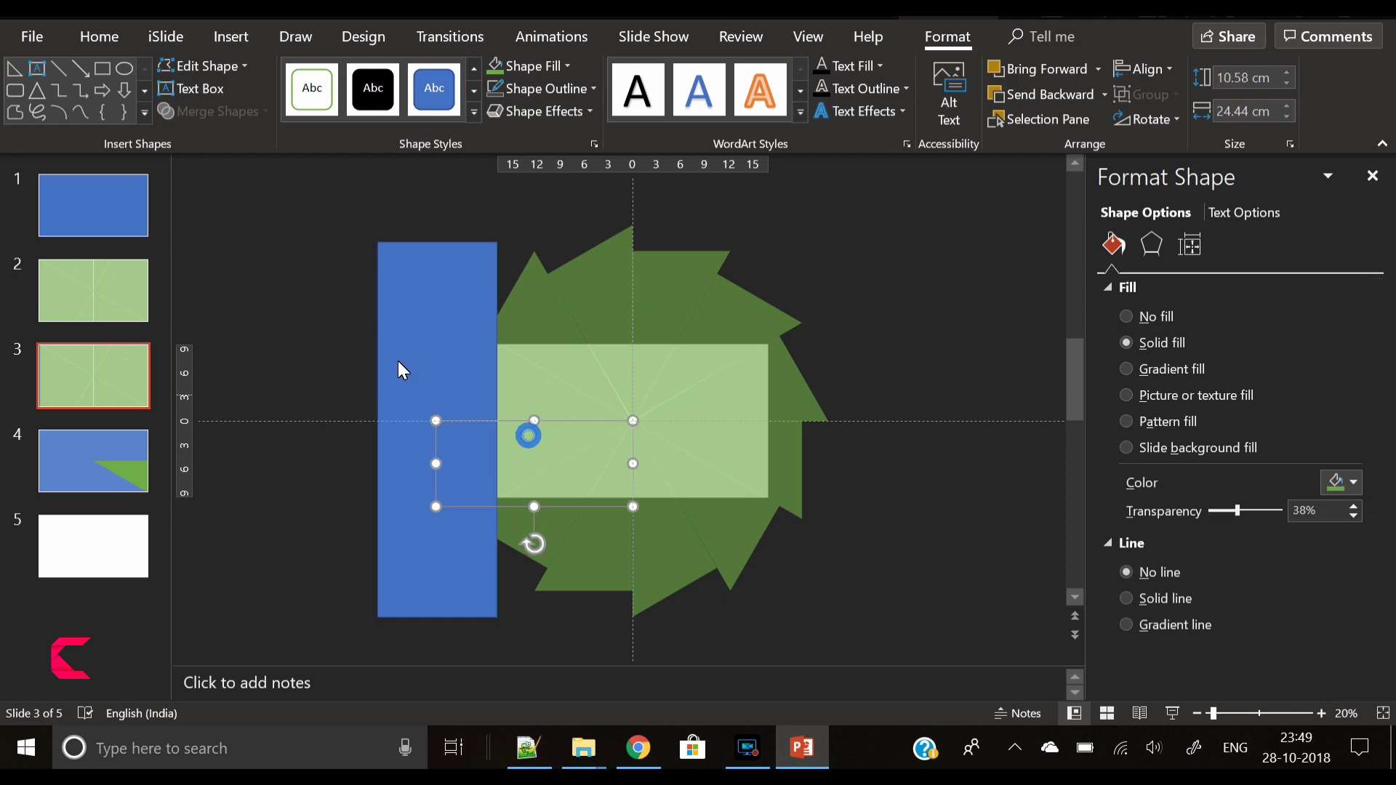
pyautogui.keyDown('shift'); pyautogui.click(399, 356); pyautogui.keyUp('shift')
pyautogui.click(206, 120)
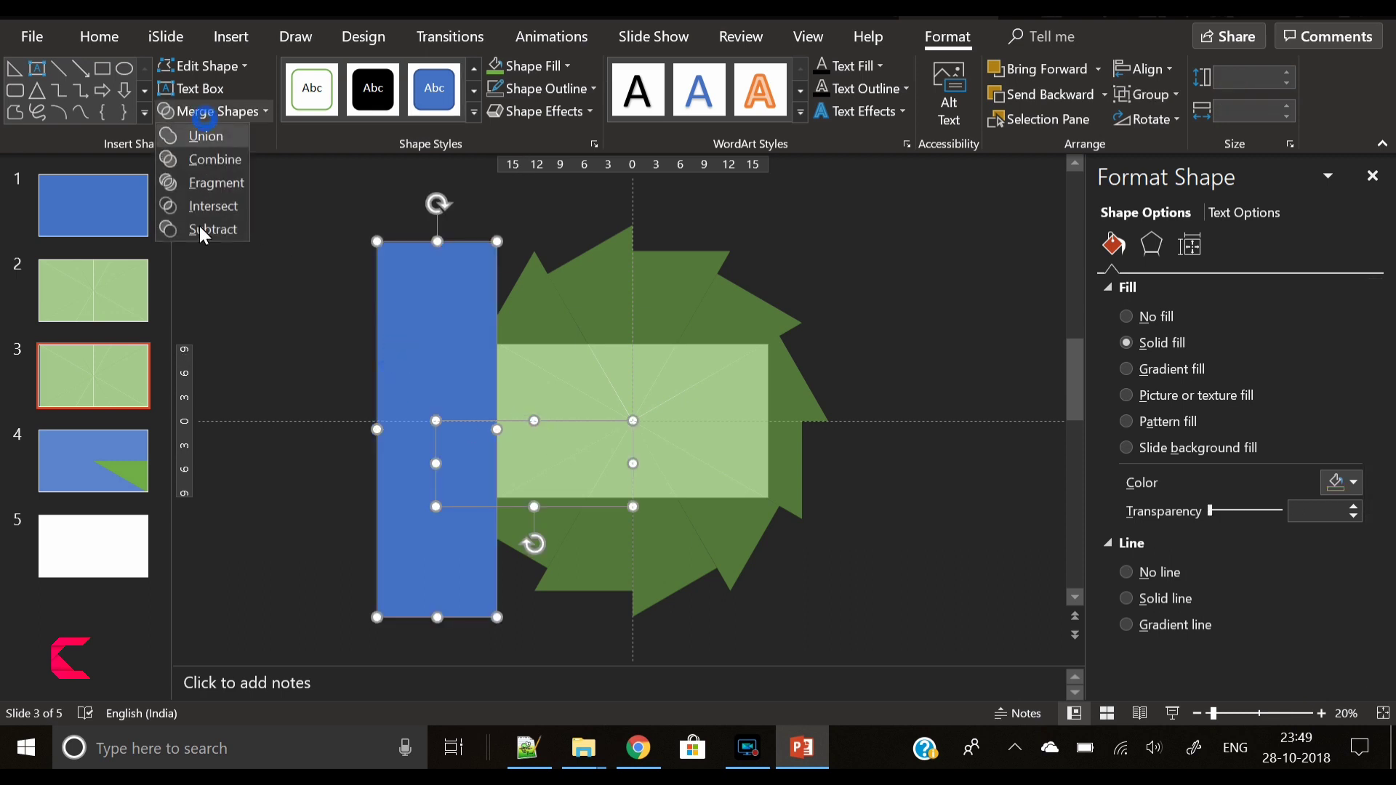
pyautogui.click(199, 226)
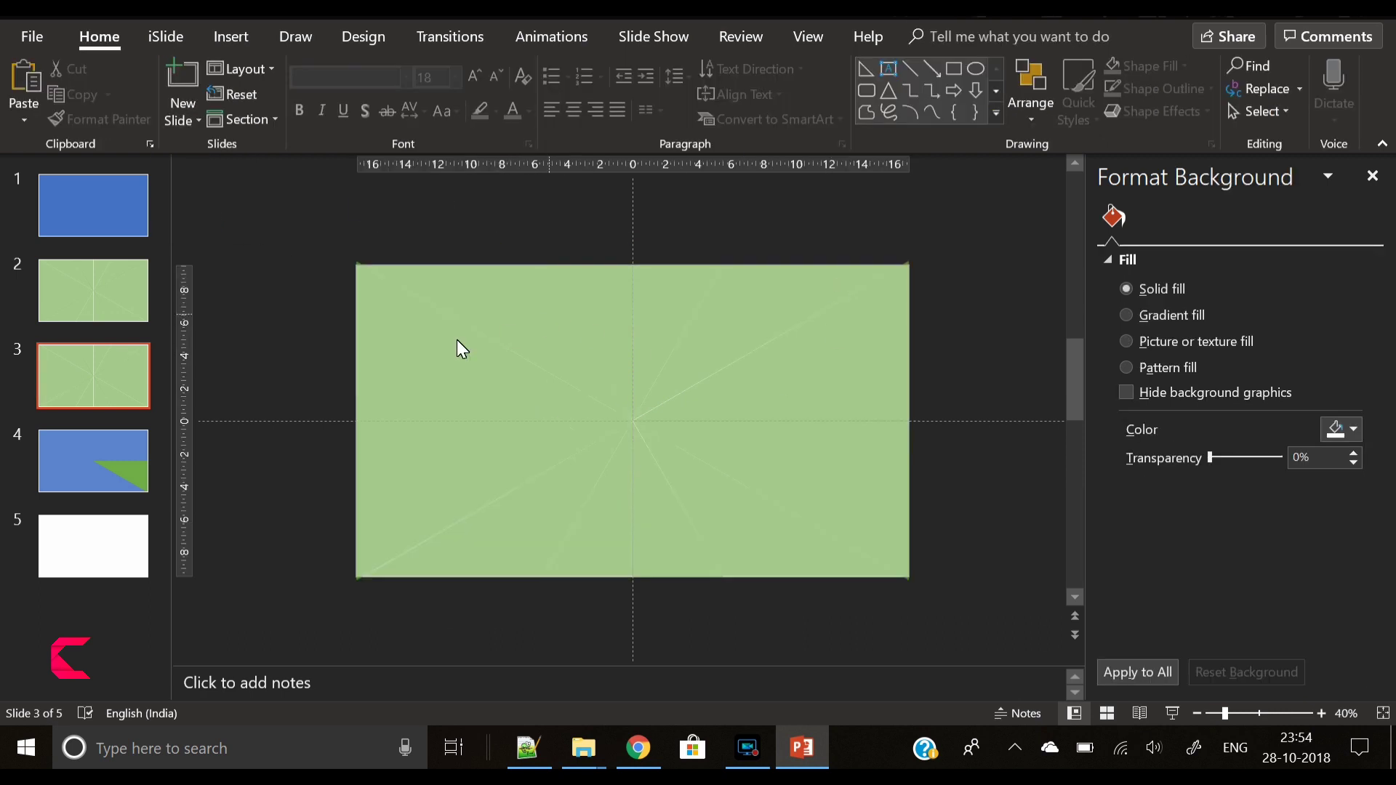
# Step: Make all pieces' fill fully opaque, switch it to a gradient, and delete all but two stops
pyautogui.hotkey('ctrl', 'a')
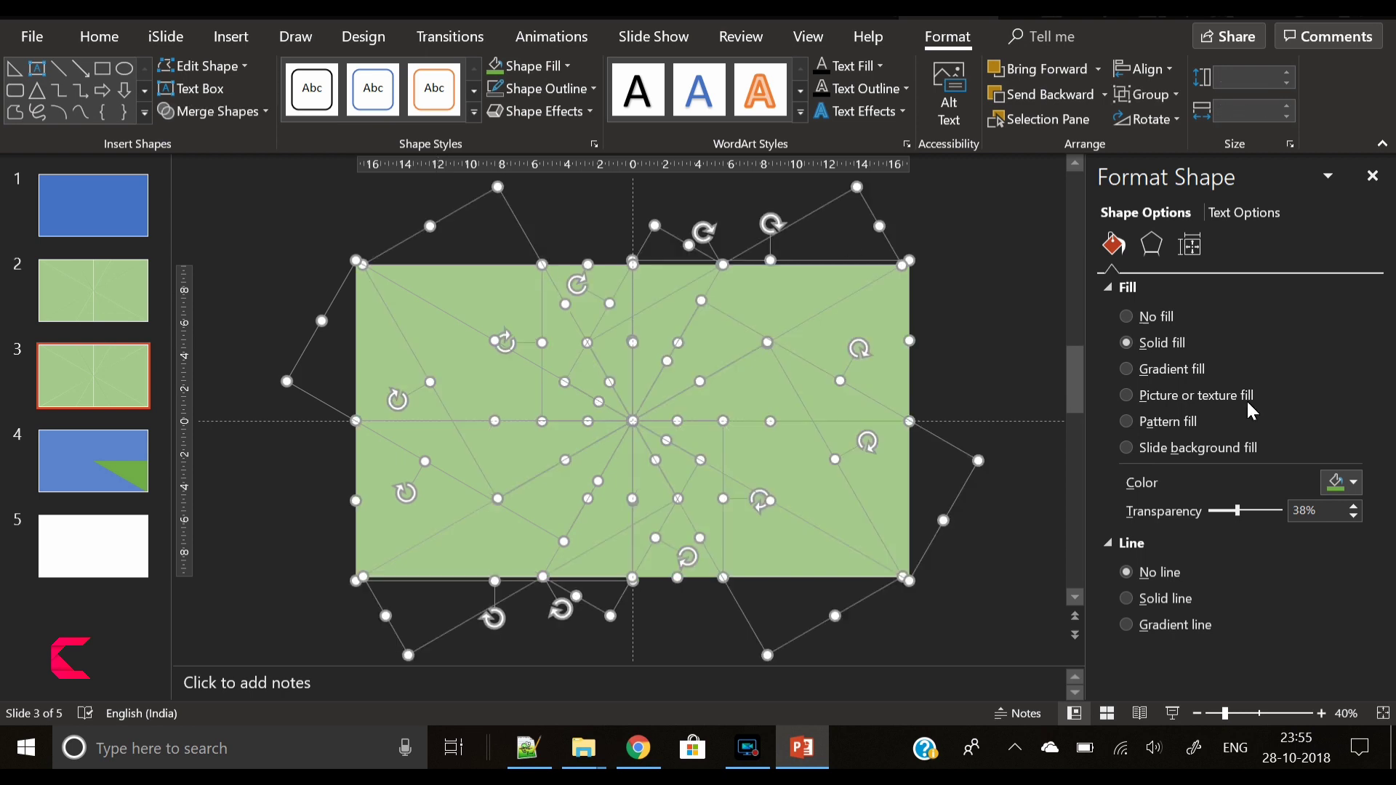
pyautogui.moveTo(1215, 519); pyautogui.dragTo(1169, 519)
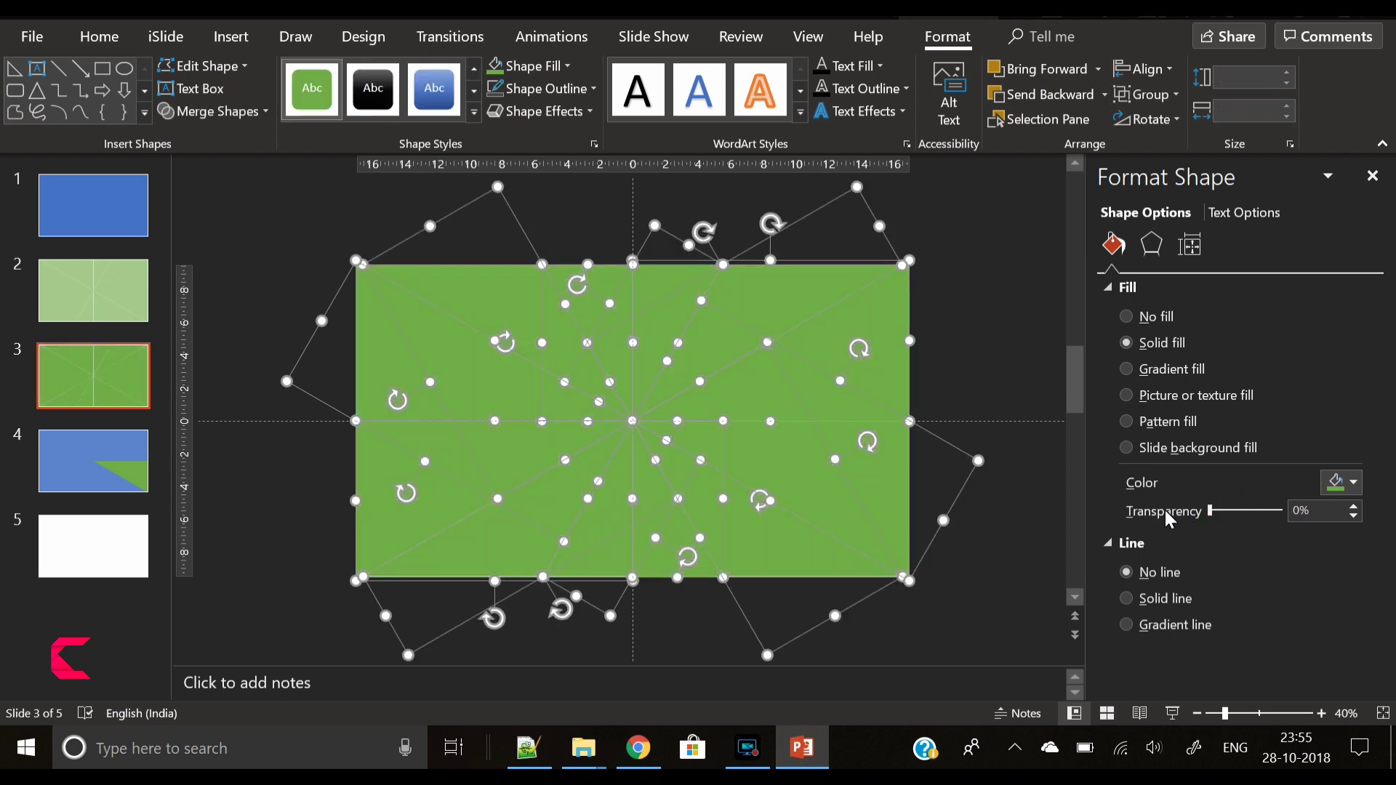
pyautogui.click(1190, 375)
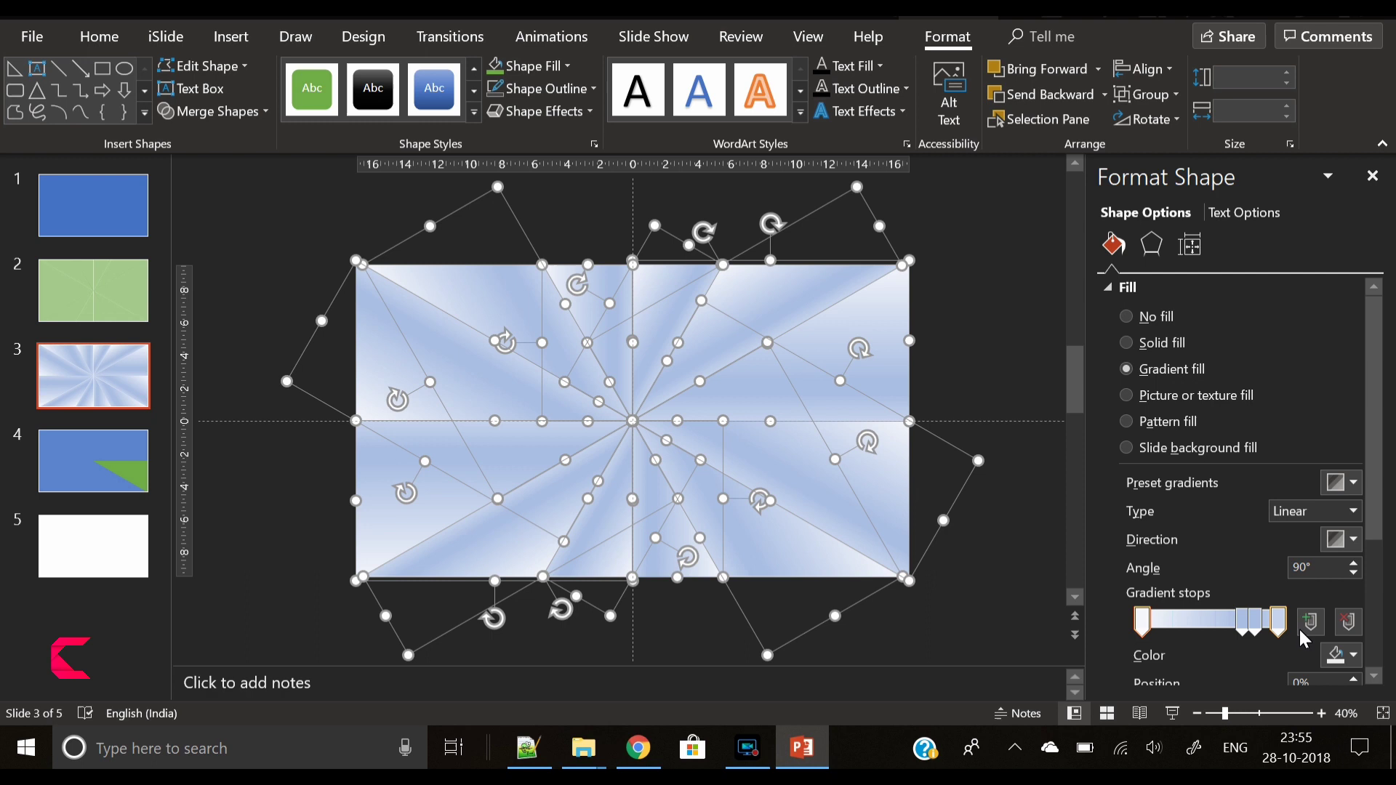
pyautogui.click(1346, 623)
pyautogui.click(1347, 623)
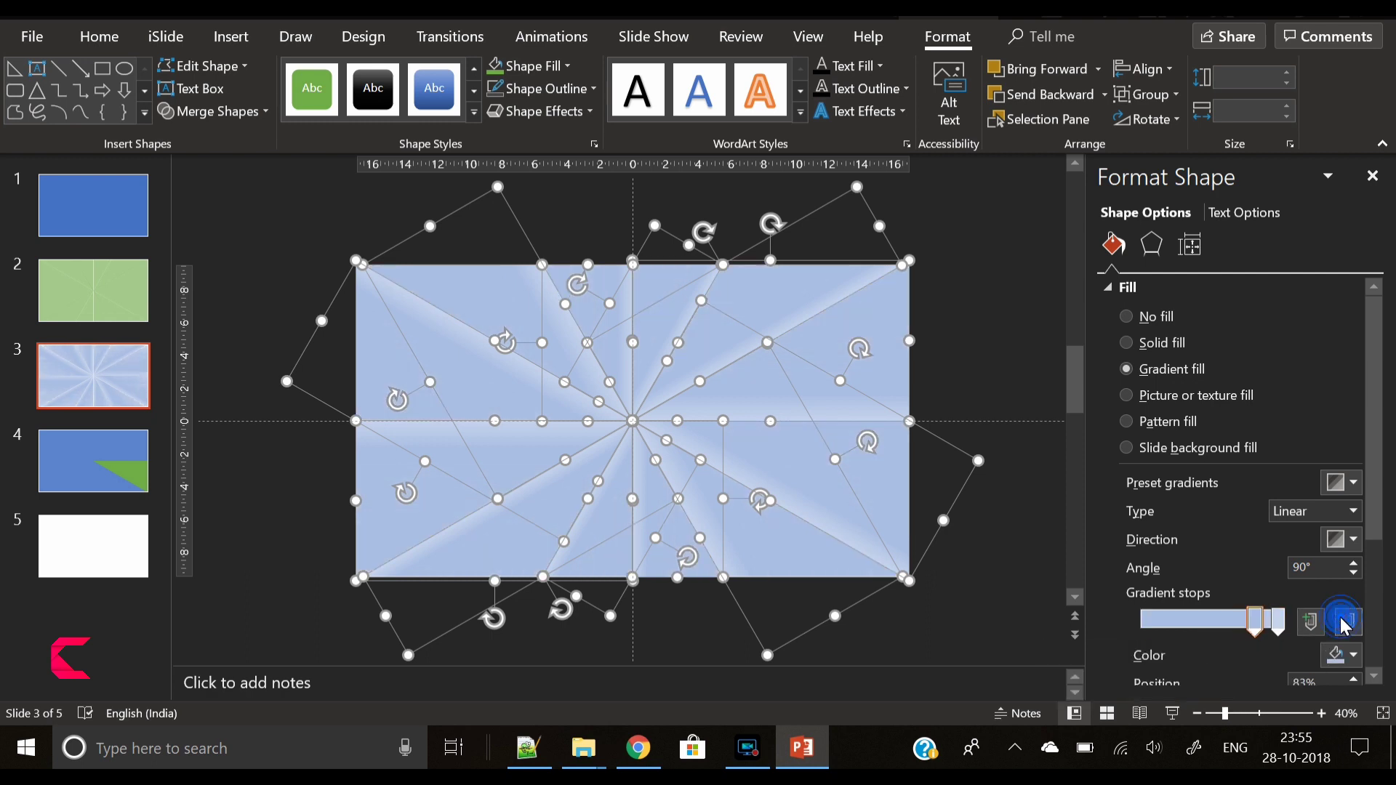
pyautogui.click(1346, 622)
pyautogui.click(1346, 623)
pyautogui.click(1176, 620)
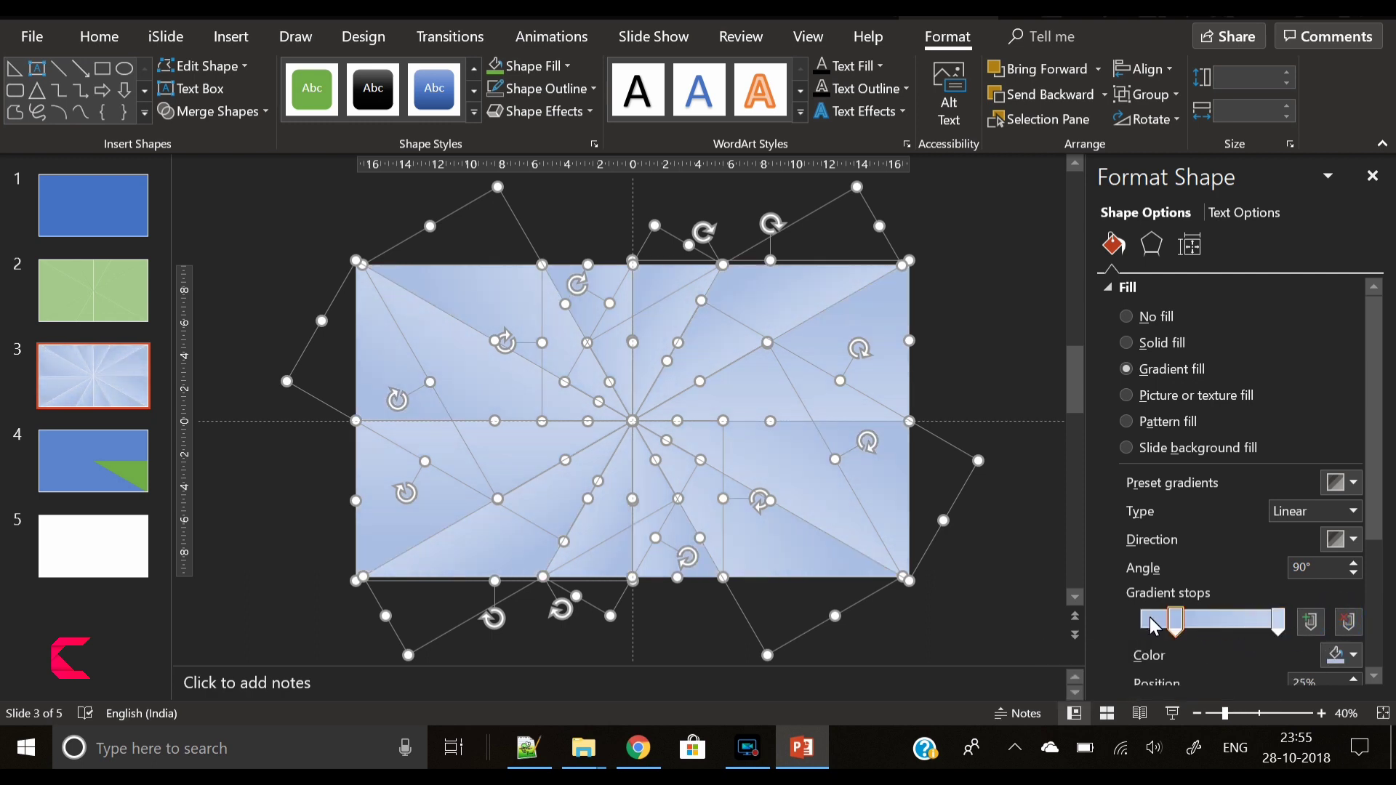
pyautogui.moveTo(1129, 640); pyautogui.dragTo(1042, 534)
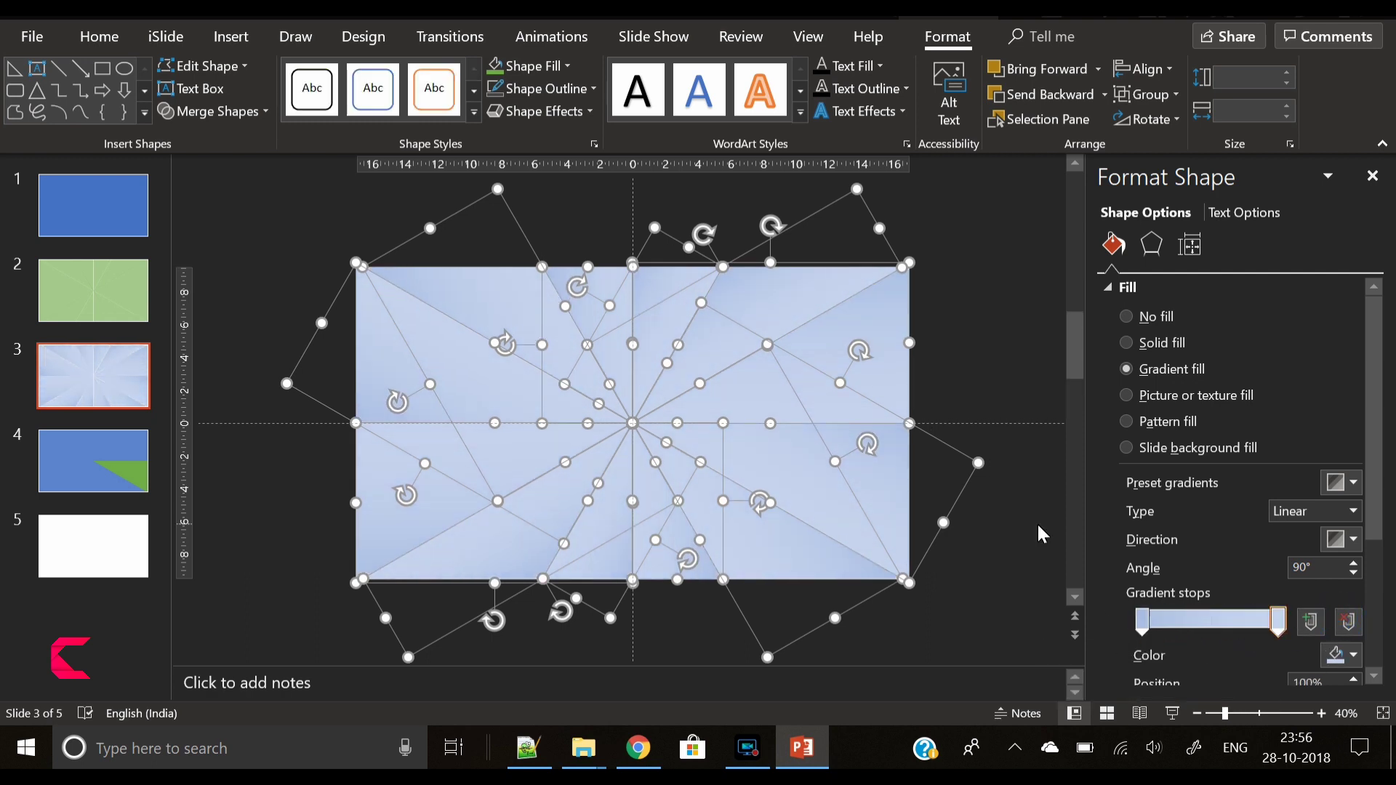
# Step: Colour the 0% gradient stop blue and the 100% stop bright sky blue
pyautogui.click(1143, 620)
pyautogui.click(1342, 656)
pyautogui.click(1307, 608)
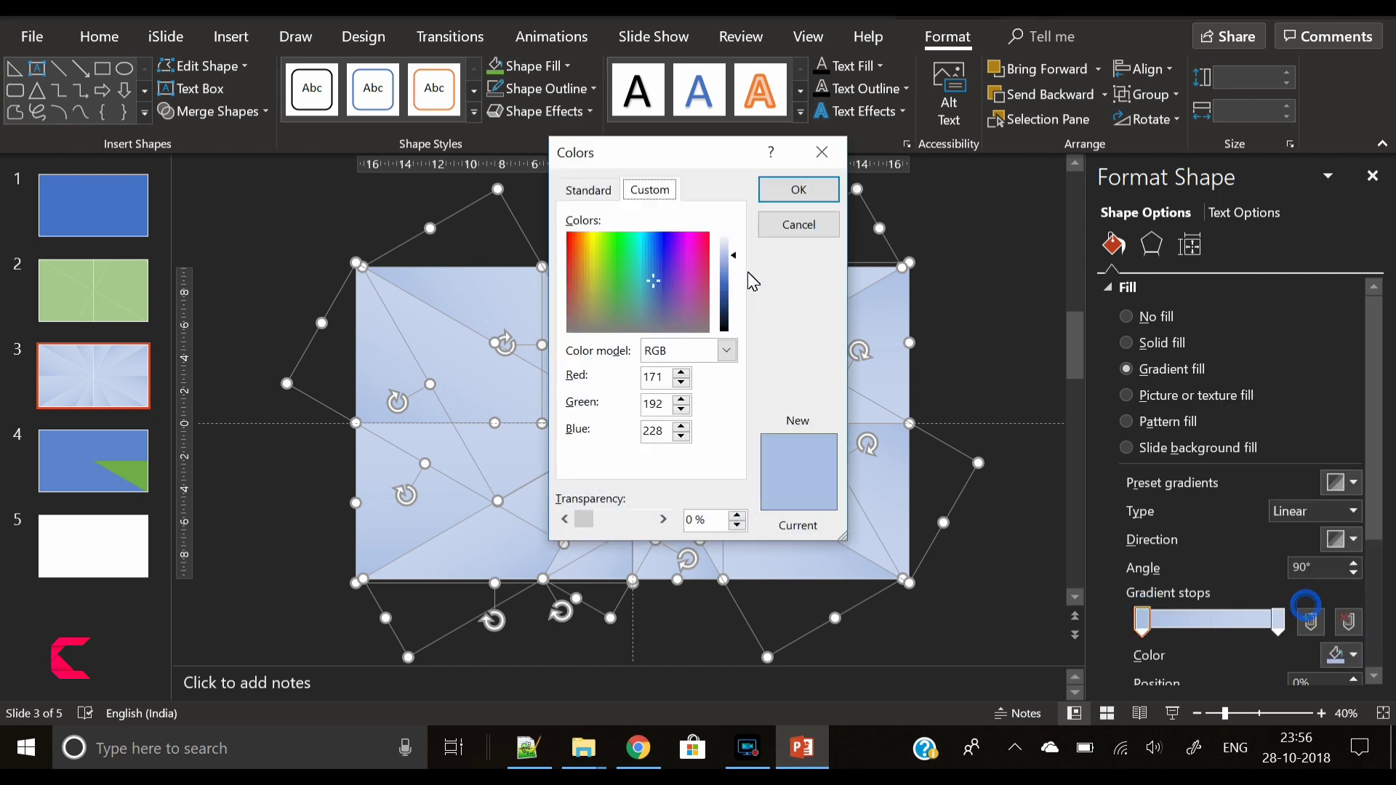
pyautogui.click(588, 190)
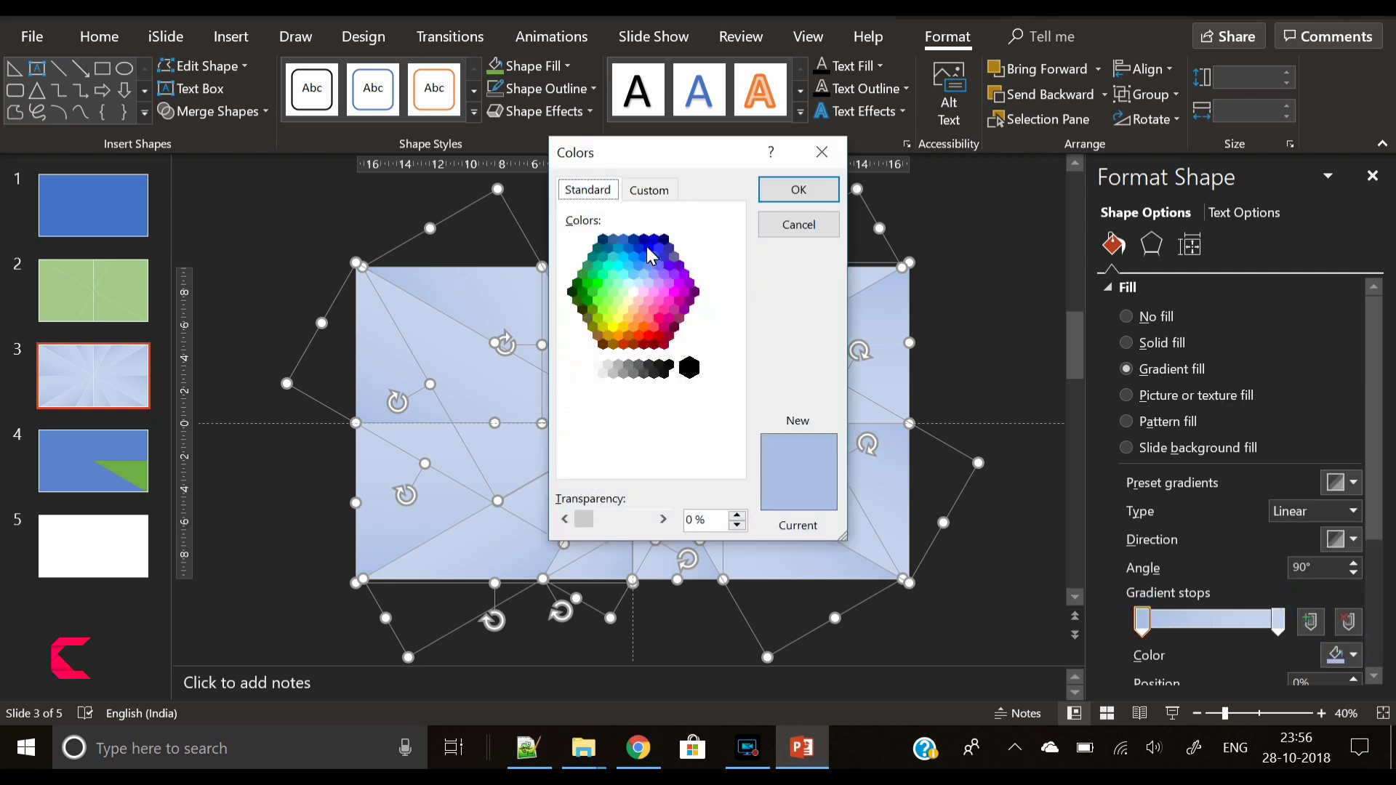
pyautogui.click(645, 255)
pyautogui.click(798, 189)
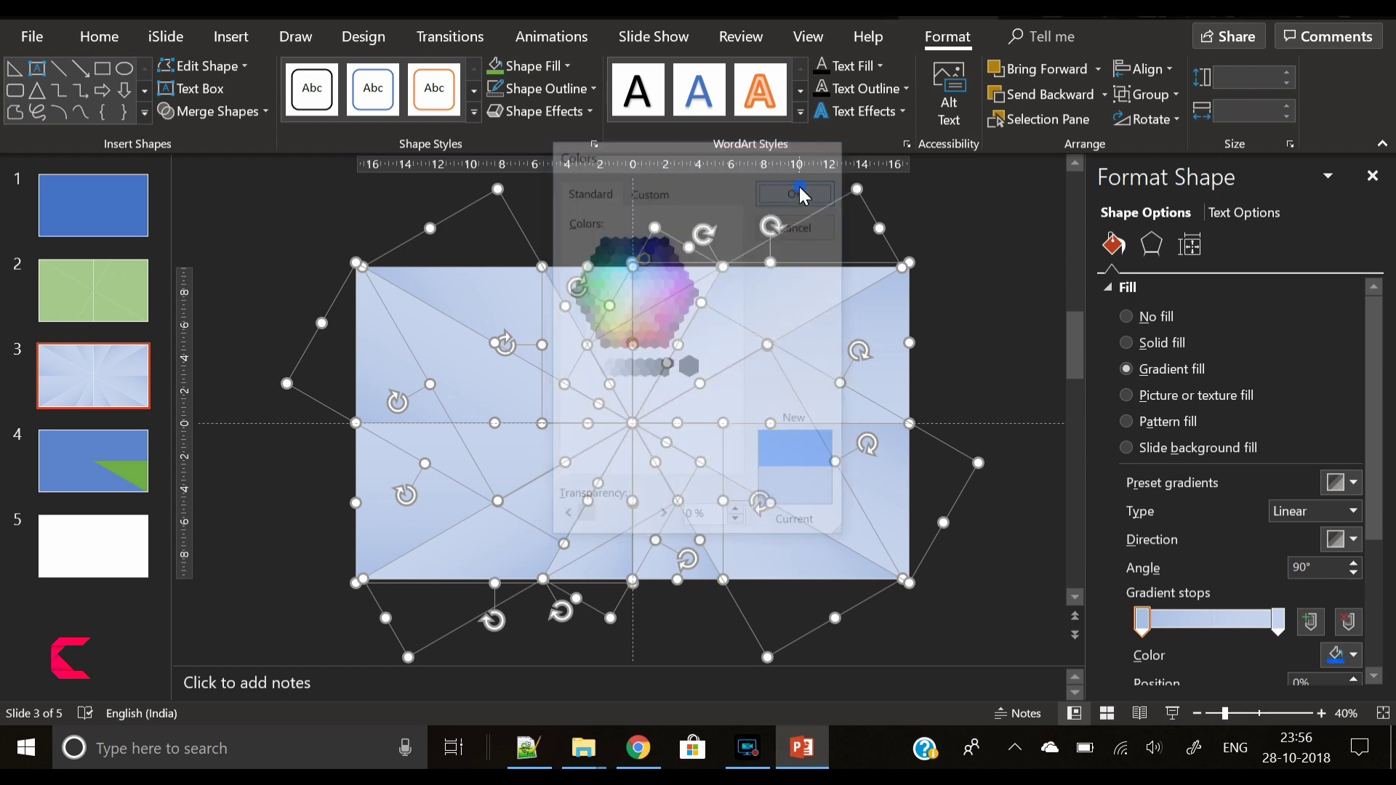
pyautogui.click(1278, 621)
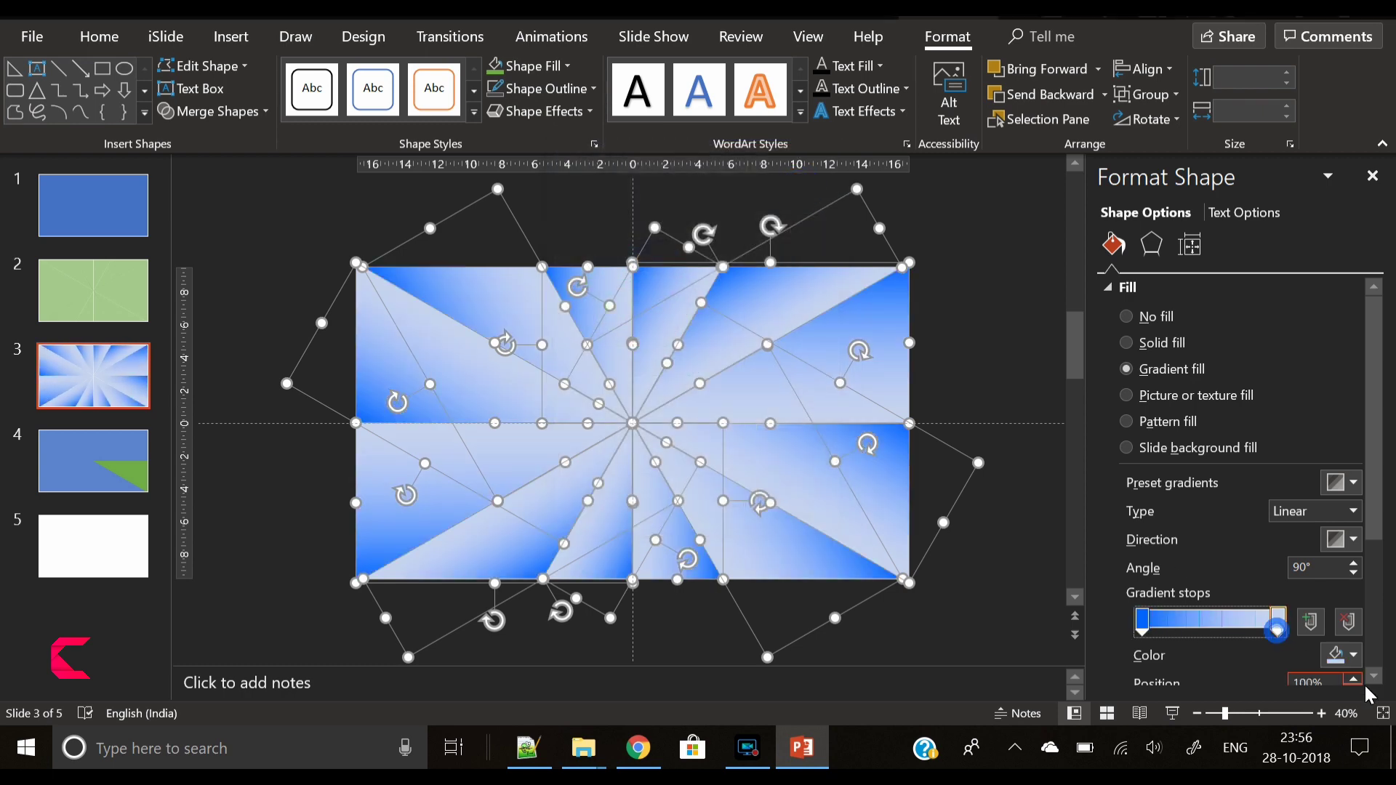
pyautogui.click(1349, 657)
pyautogui.click(1282, 609)
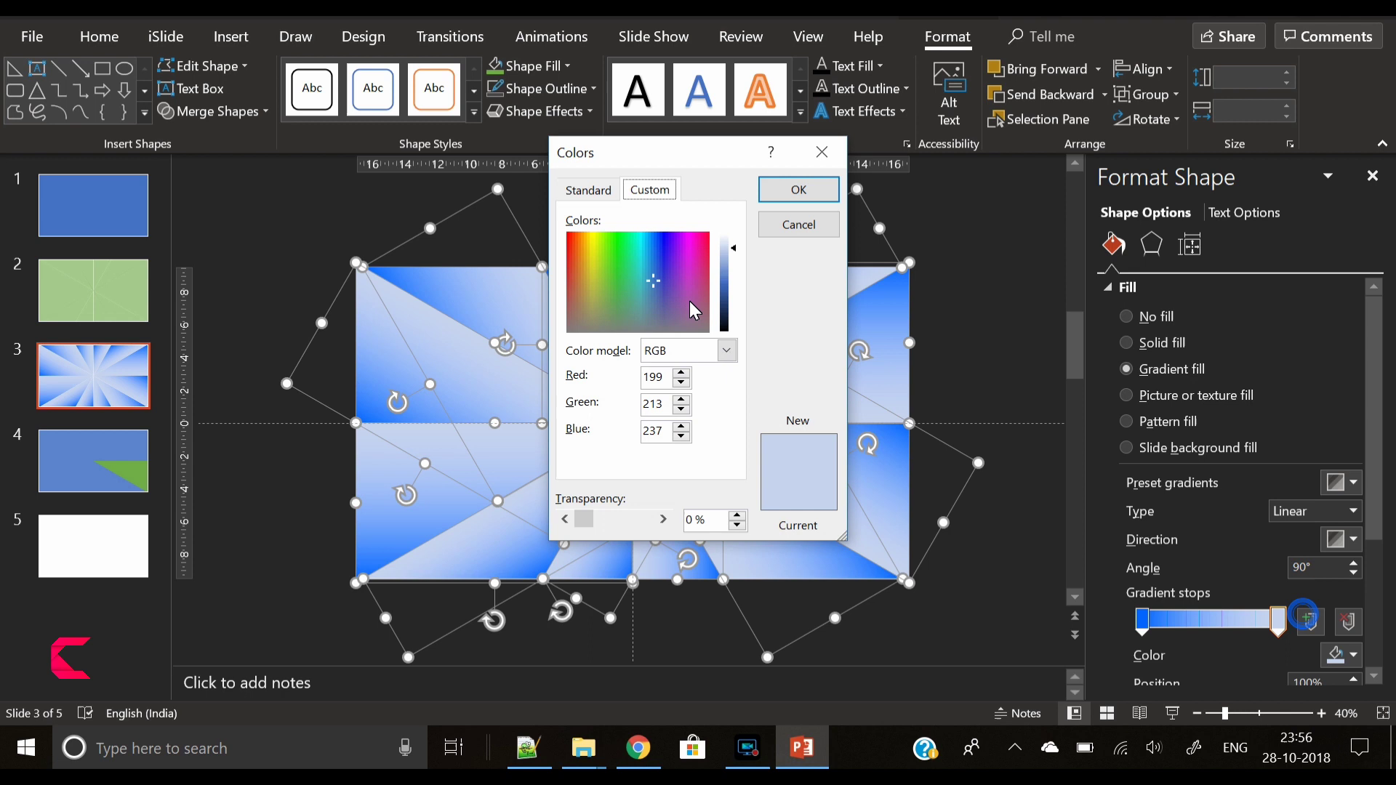
pyautogui.click(602, 188)
pyautogui.click(628, 266)
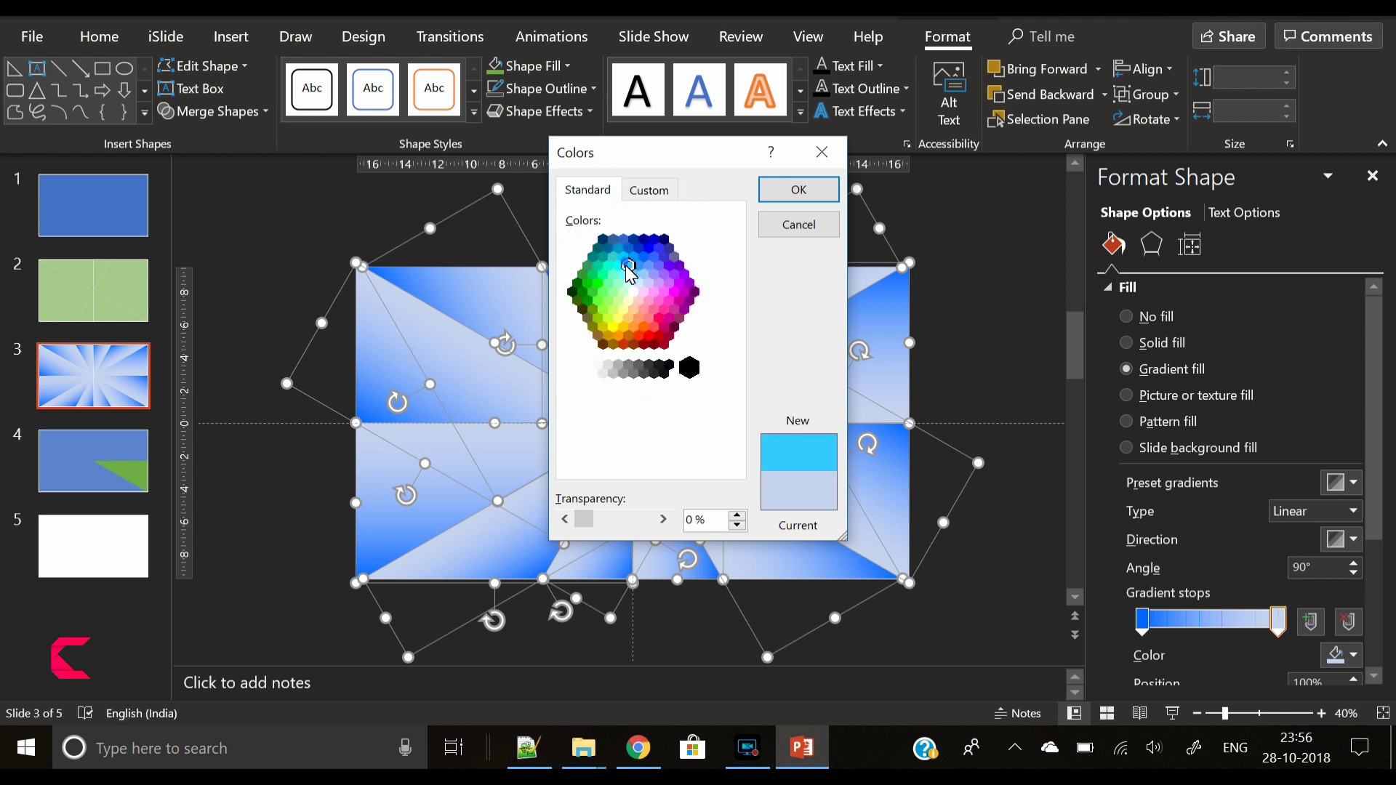
pyautogui.click(797, 191)
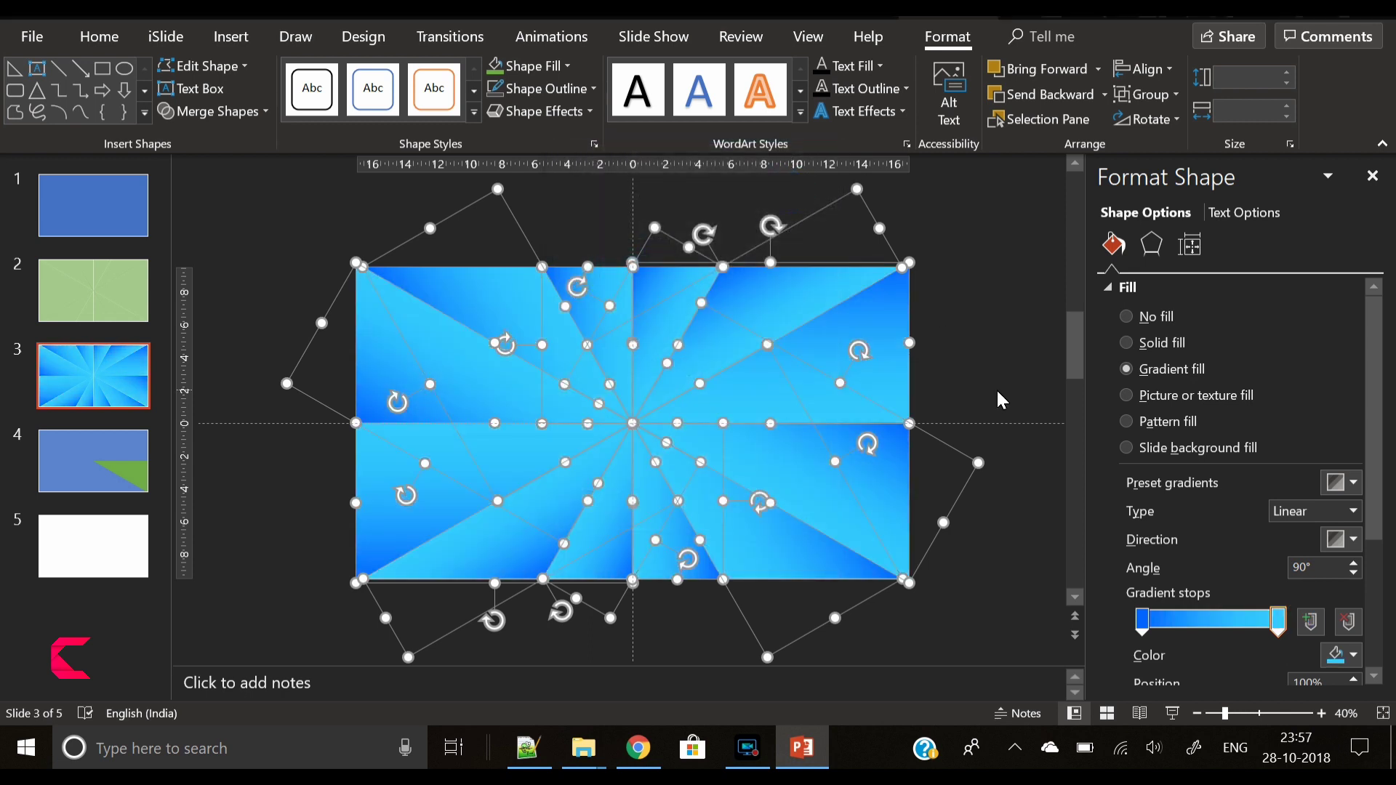
# Step: Set the gradient angle to 80° and deselect the triangles
pyautogui.click(1353, 566)
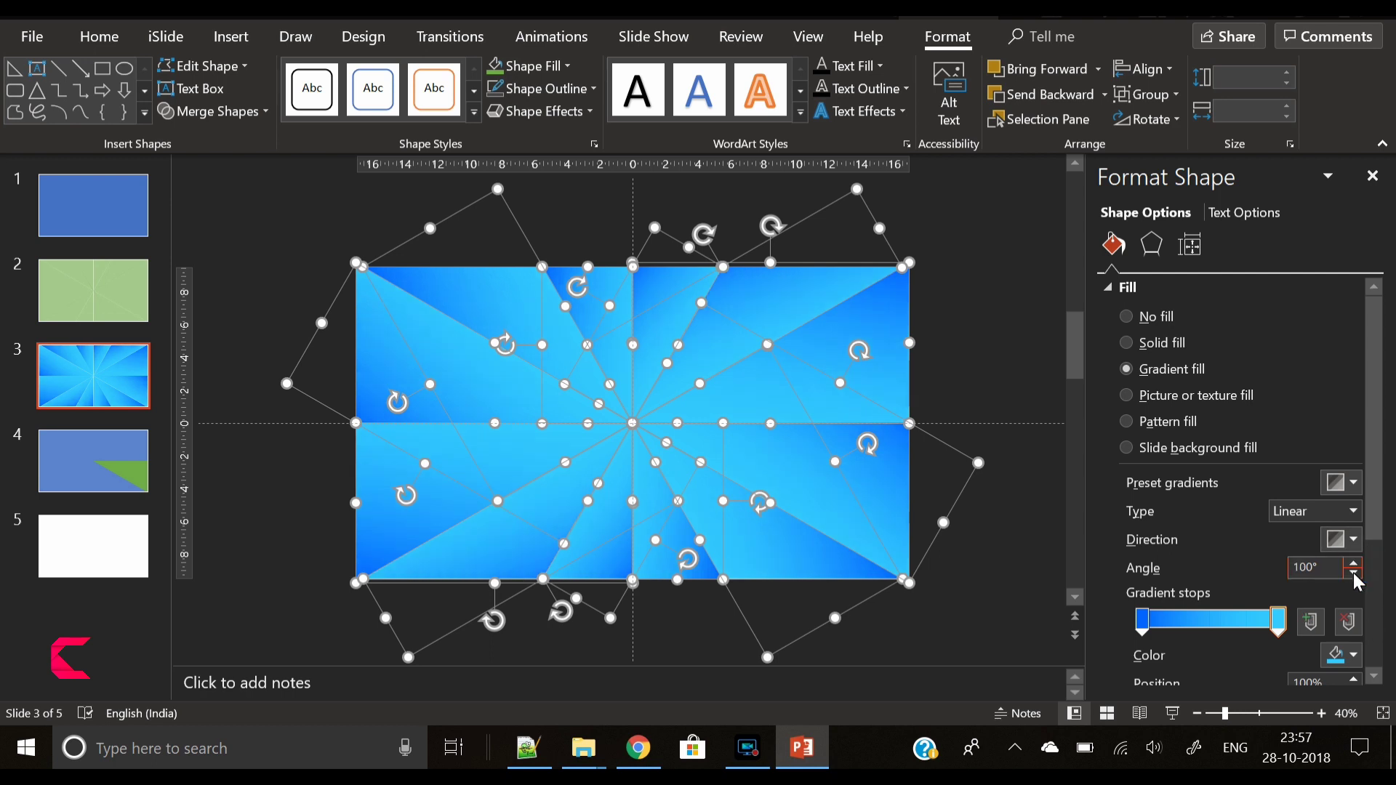
pyautogui.click(1354, 574)
pyautogui.click(1354, 574)
pyautogui.click(1354, 574)
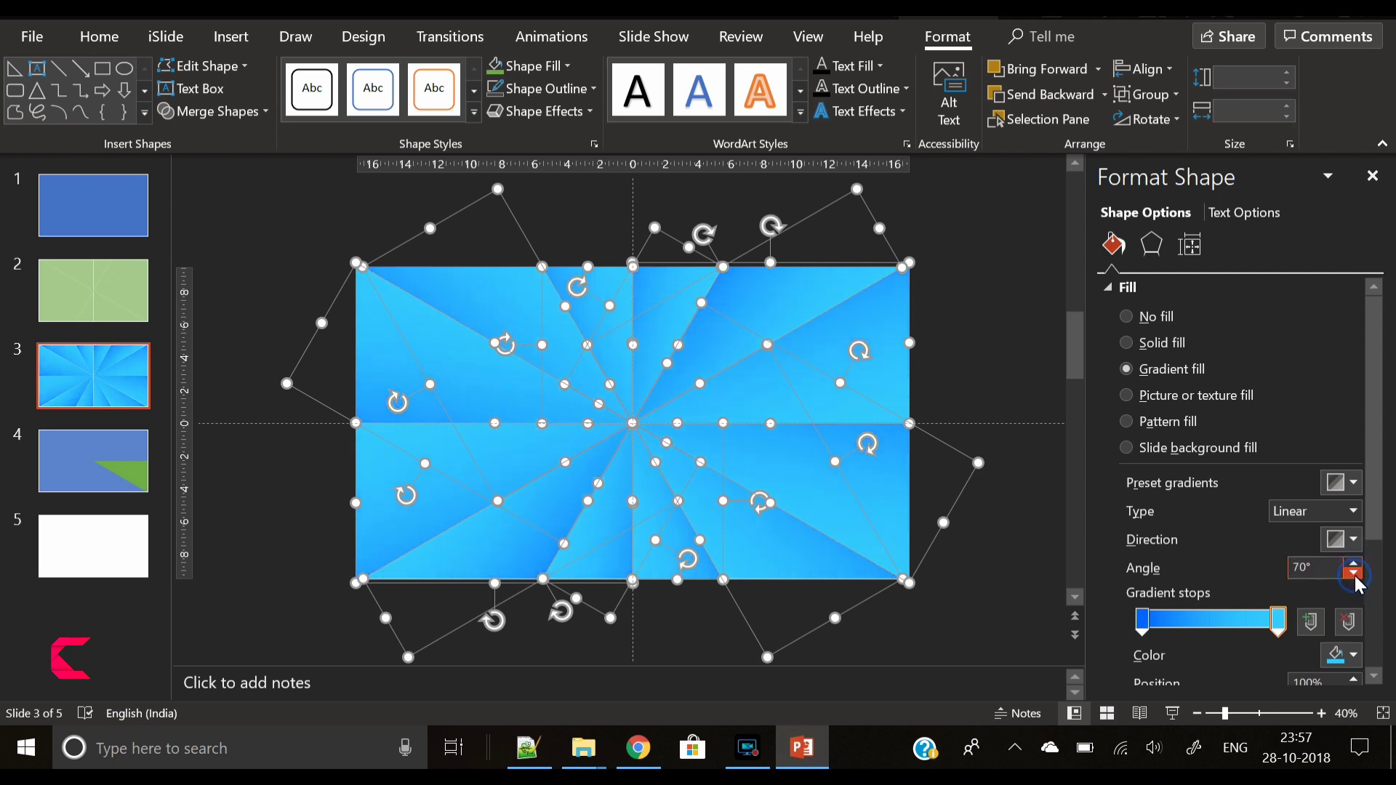
pyautogui.click(1354, 566)
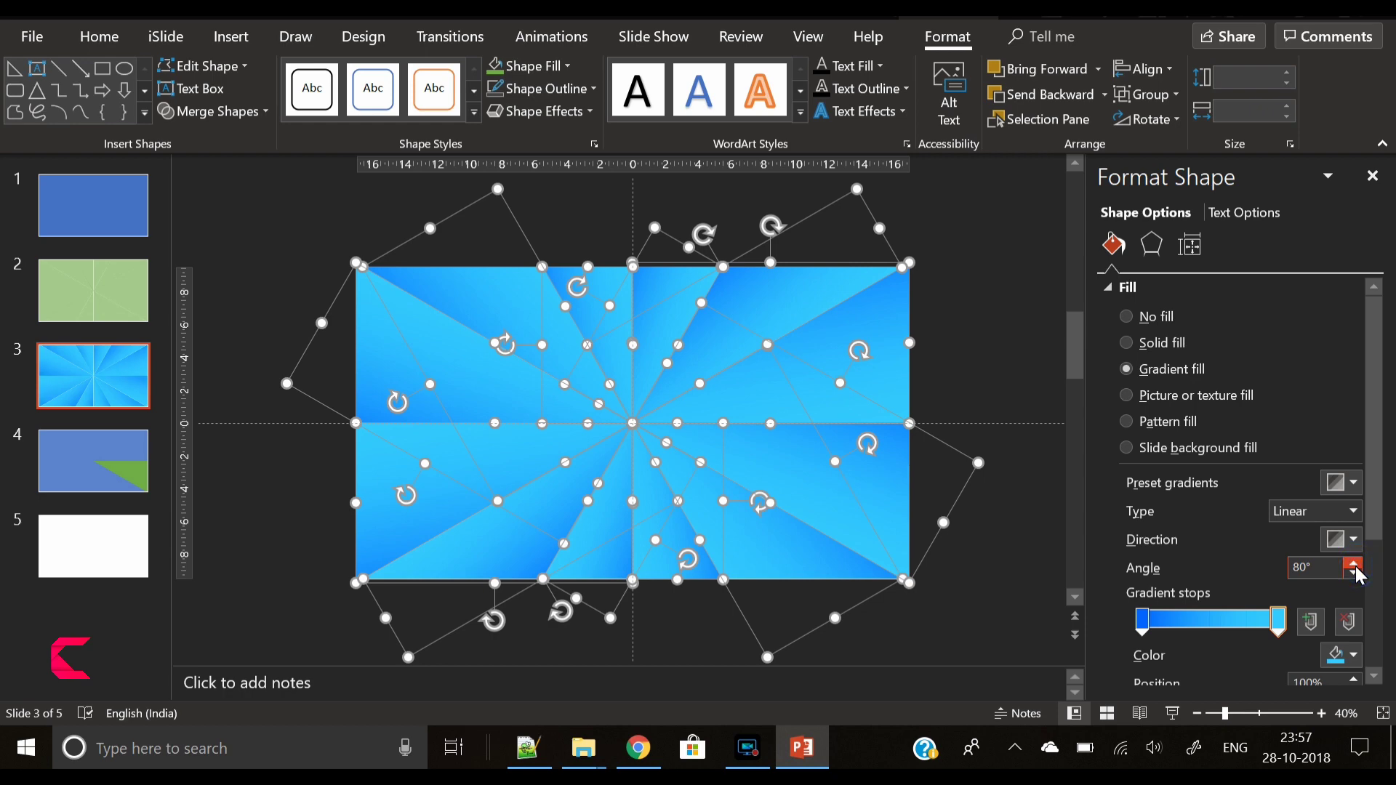
pyautogui.click(971, 591)
# Step: Select six alternating pinwheel triangles around the centre
pyautogui.click(742, 310)
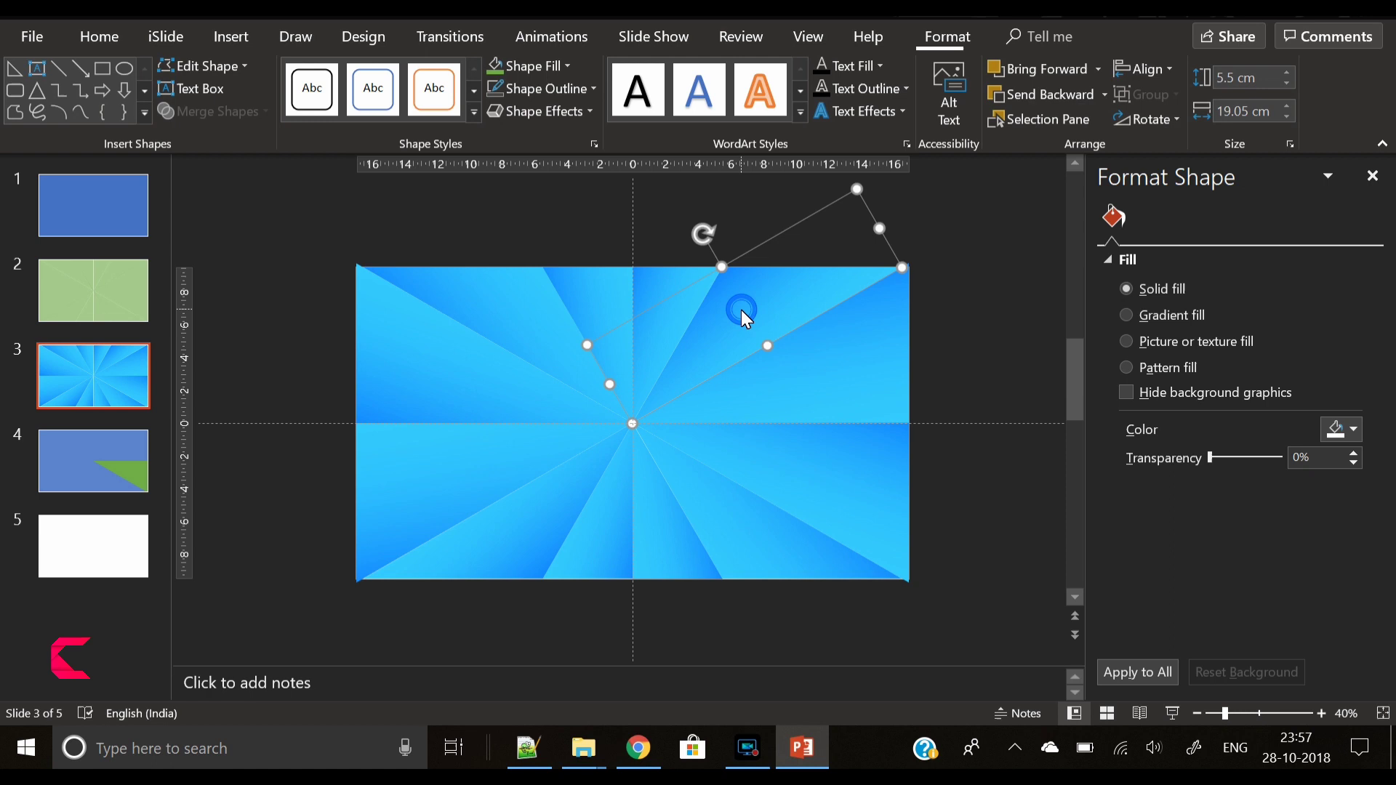
pyautogui.keyDown('shift'); pyautogui.click(797, 456); pyautogui.keyUp('shift')
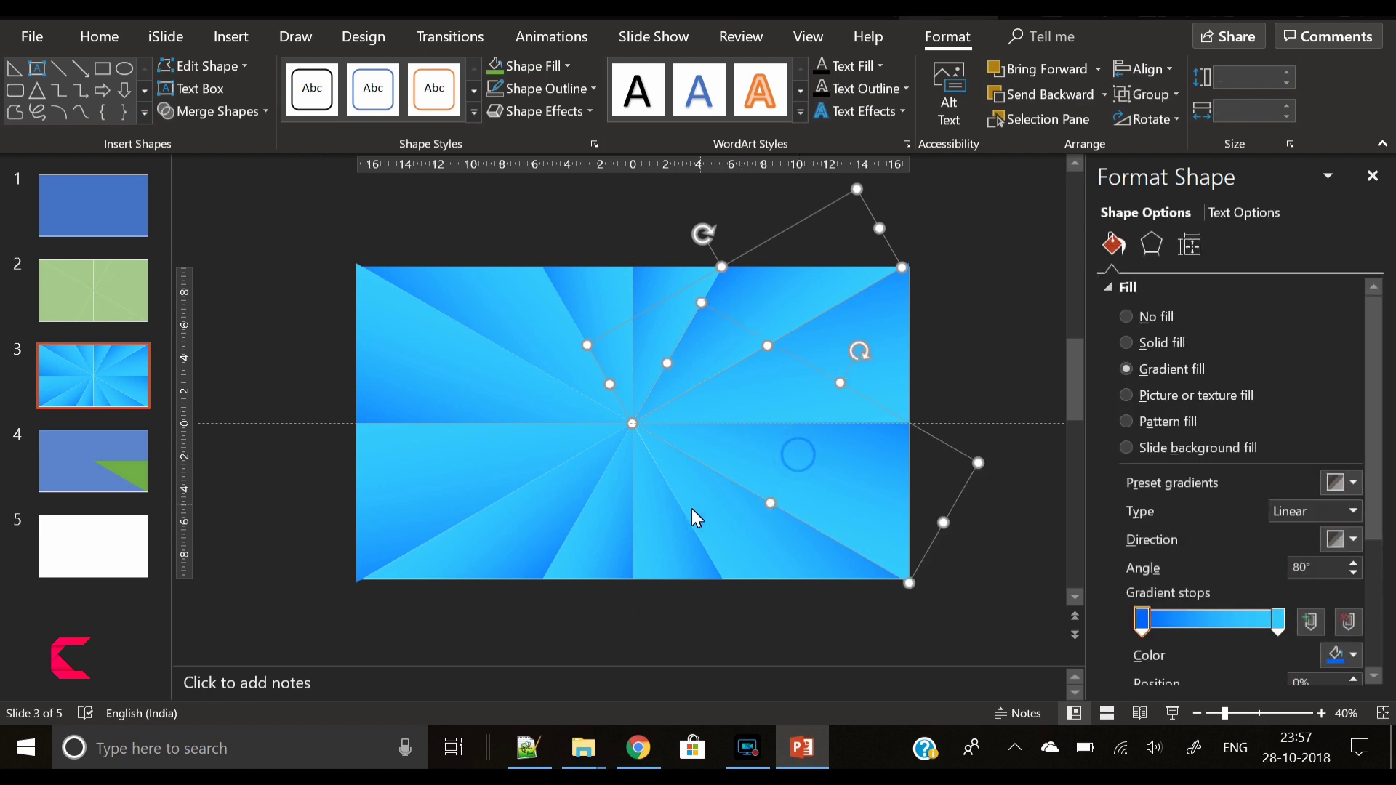
pyautogui.keyDown('shift'); pyautogui.click(666, 525); pyautogui.keyUp('shift')
pyautogui.keyDown('shift'); pyautogui.click(517, 521); pyautogui.keyUp('shift')
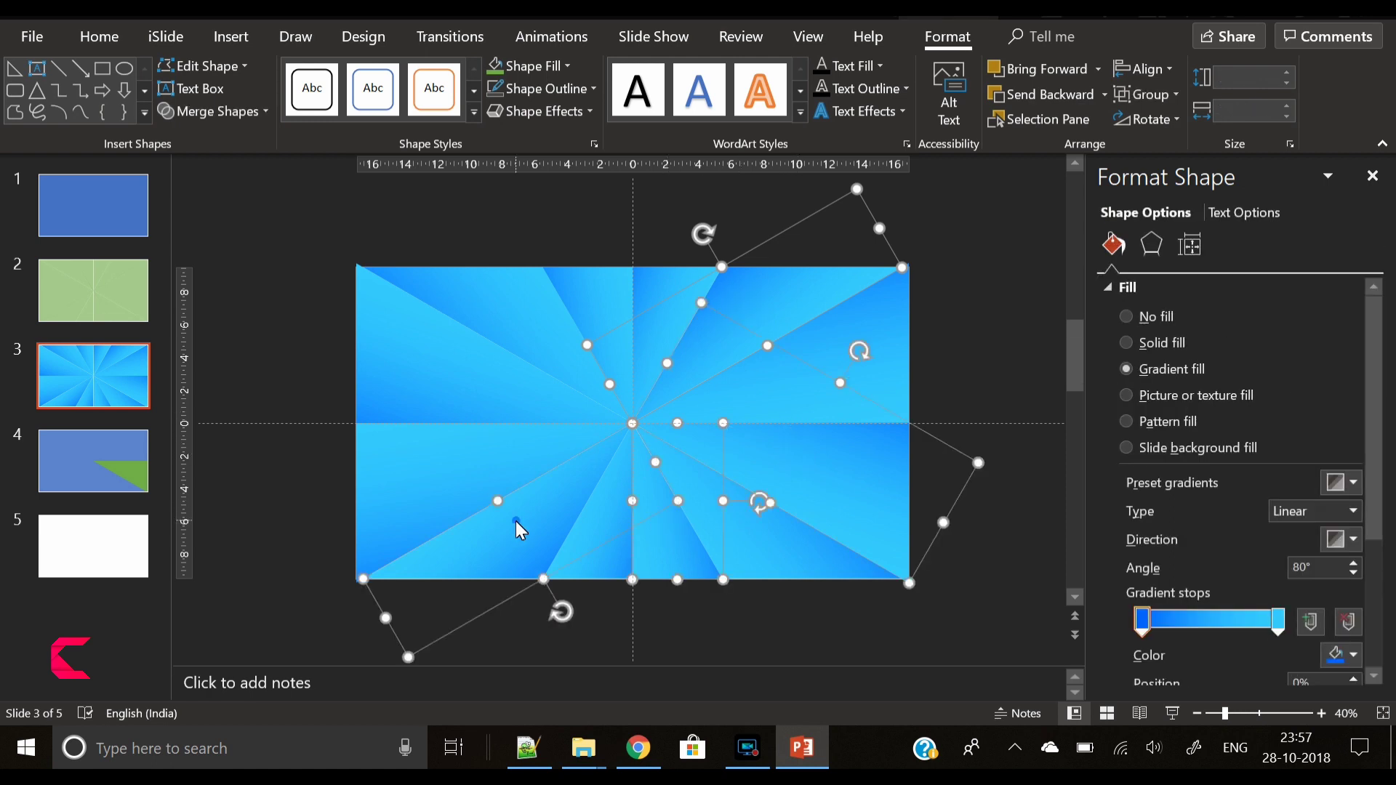
pyautogui.keyDown('shift'); pyautogui.click(478, 362); pyautogui.keyUp('shift')
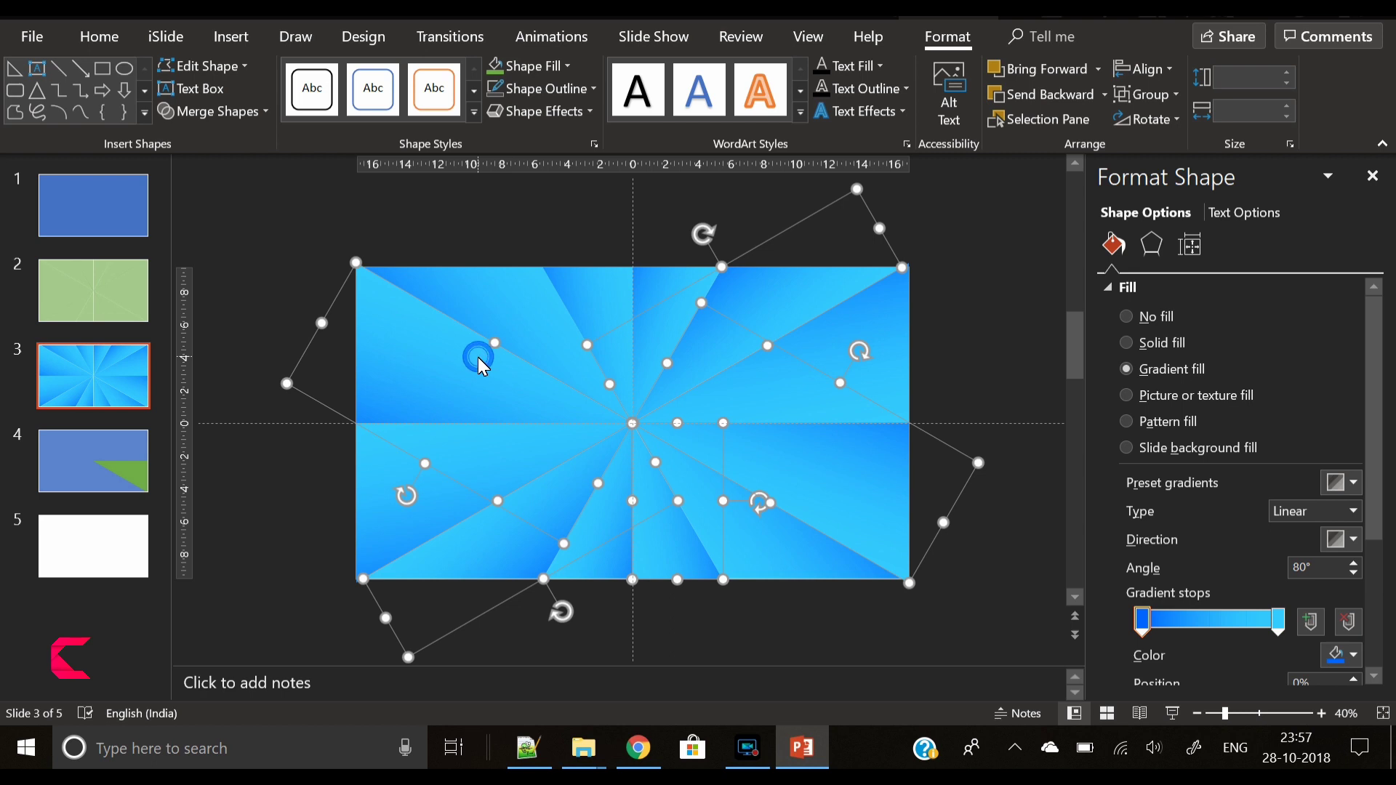
pyautogui.keyDown('shift'); pyautogui.click(595, 295); pyautogui.keyUp('shift')
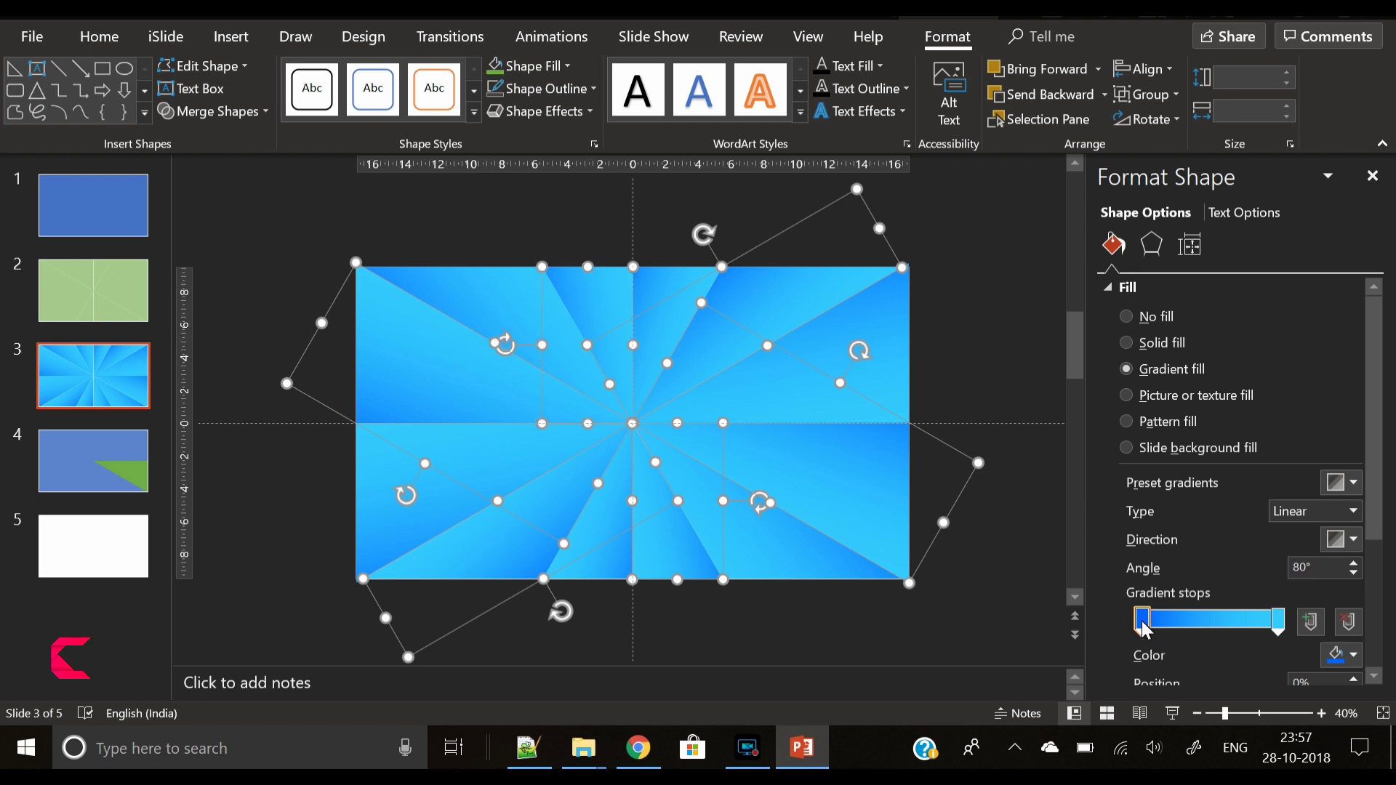
# Step: Give the selected triangles a vivid blue starting stop and a darker blue ending stop
pyautogui.click(1345, 655)
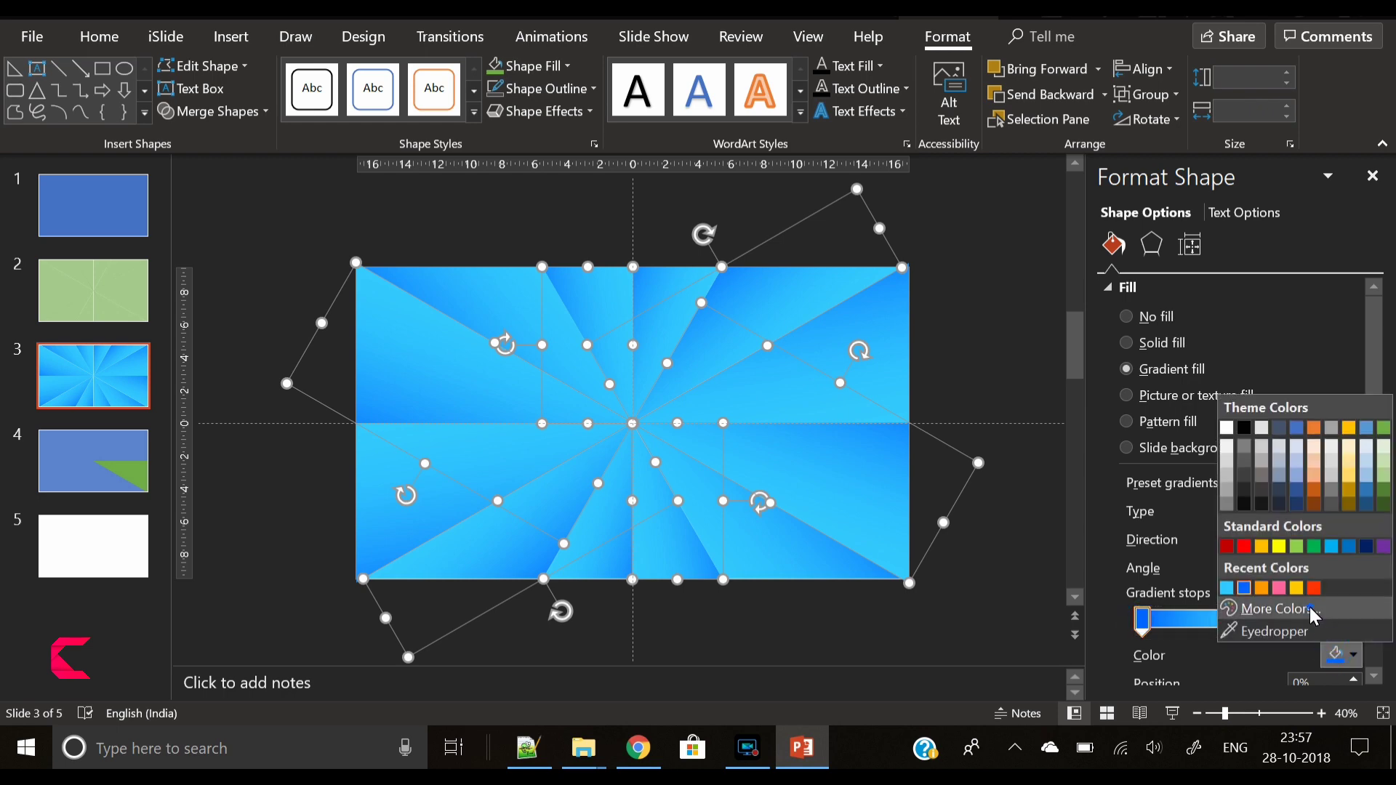
pyautogui.click(1280, 610)
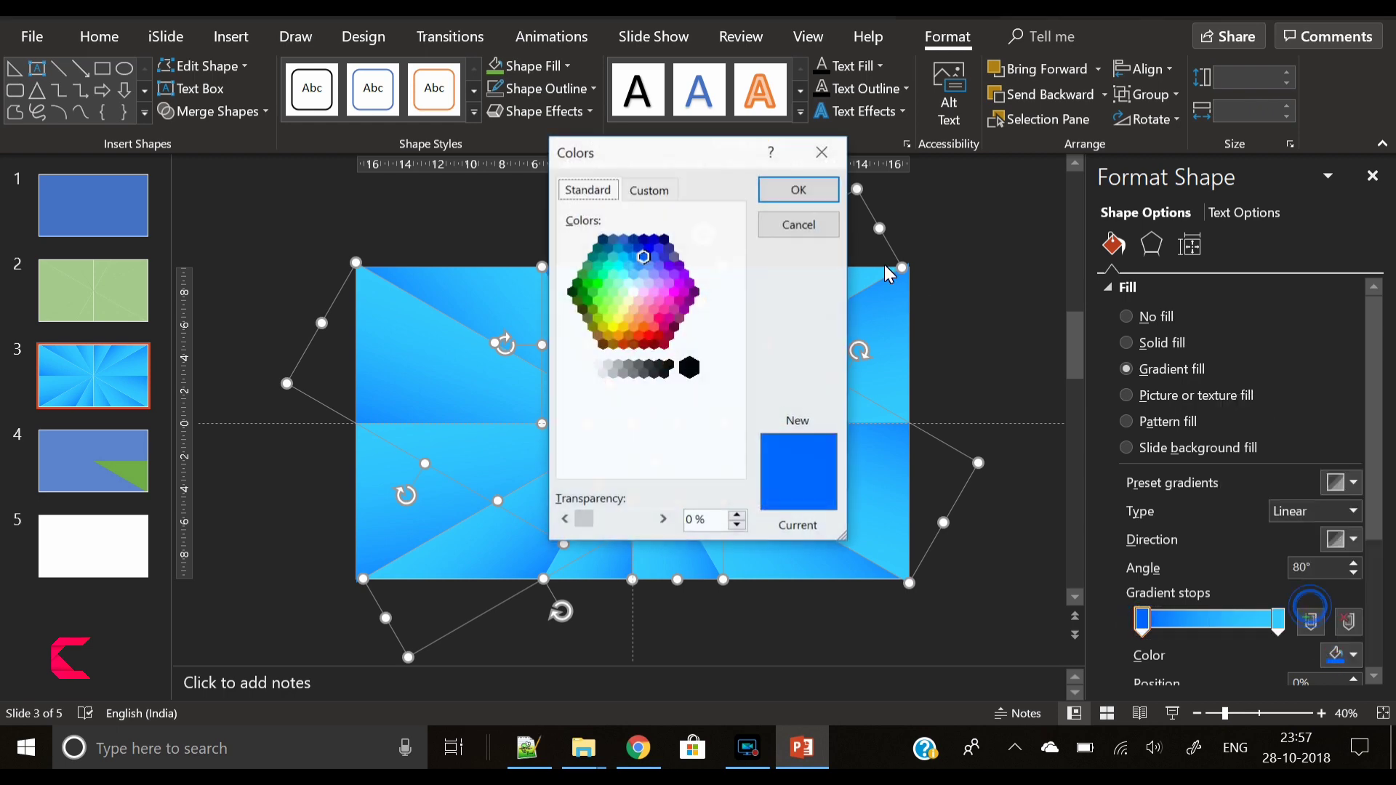
pyautogui.click(643, 255)
pyautogui.click(789, 189)
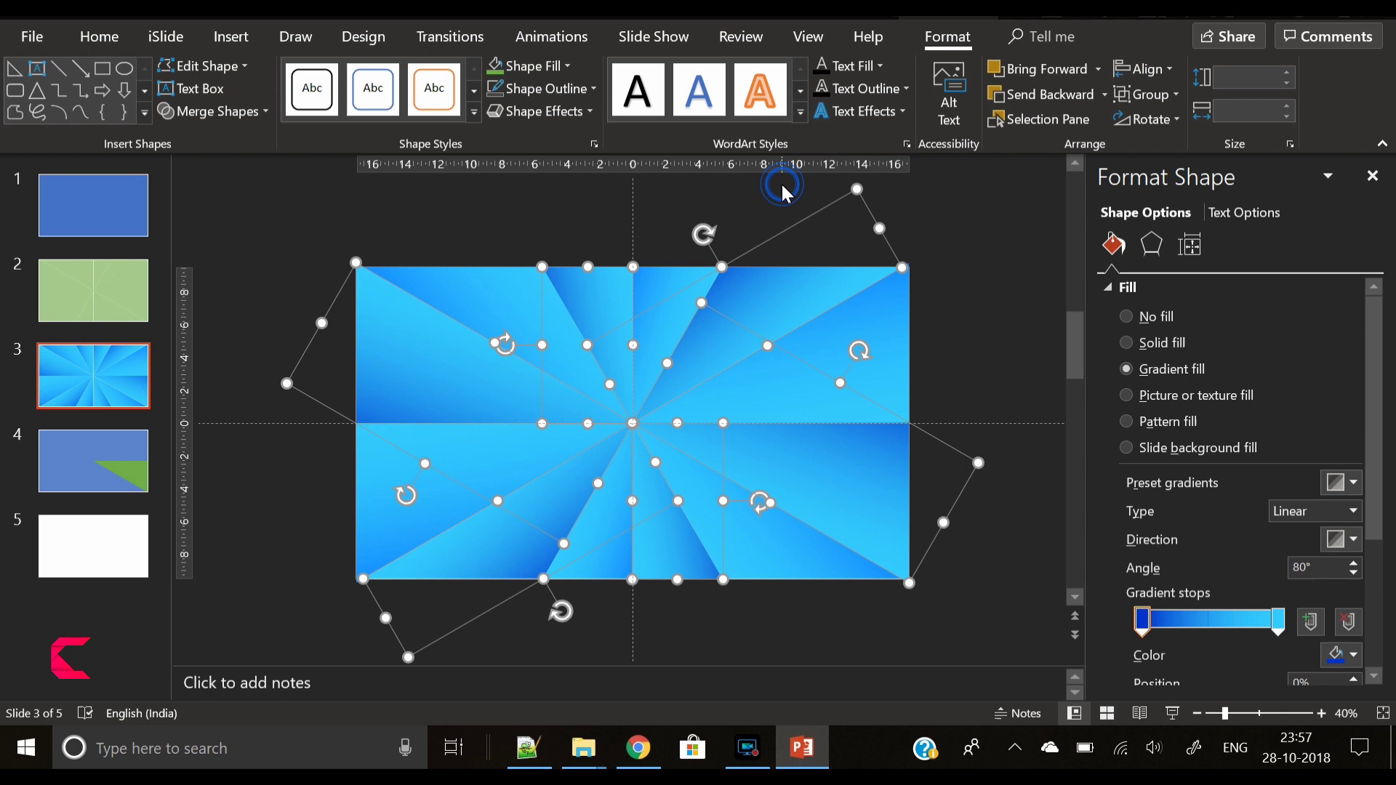
pyautogui.click(1278, 618)
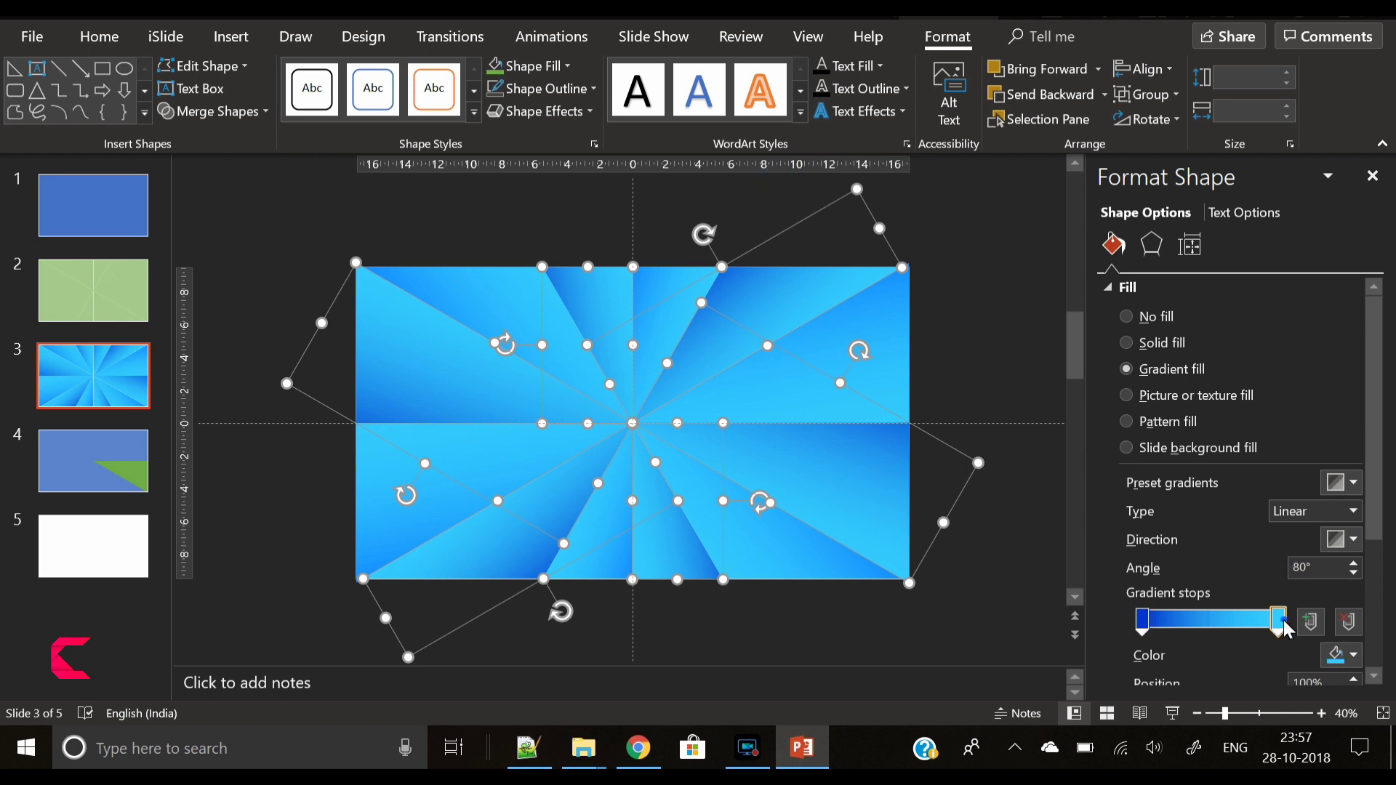
pyautogui.click(1342, 657)
pyautogui.click(1283, 608)
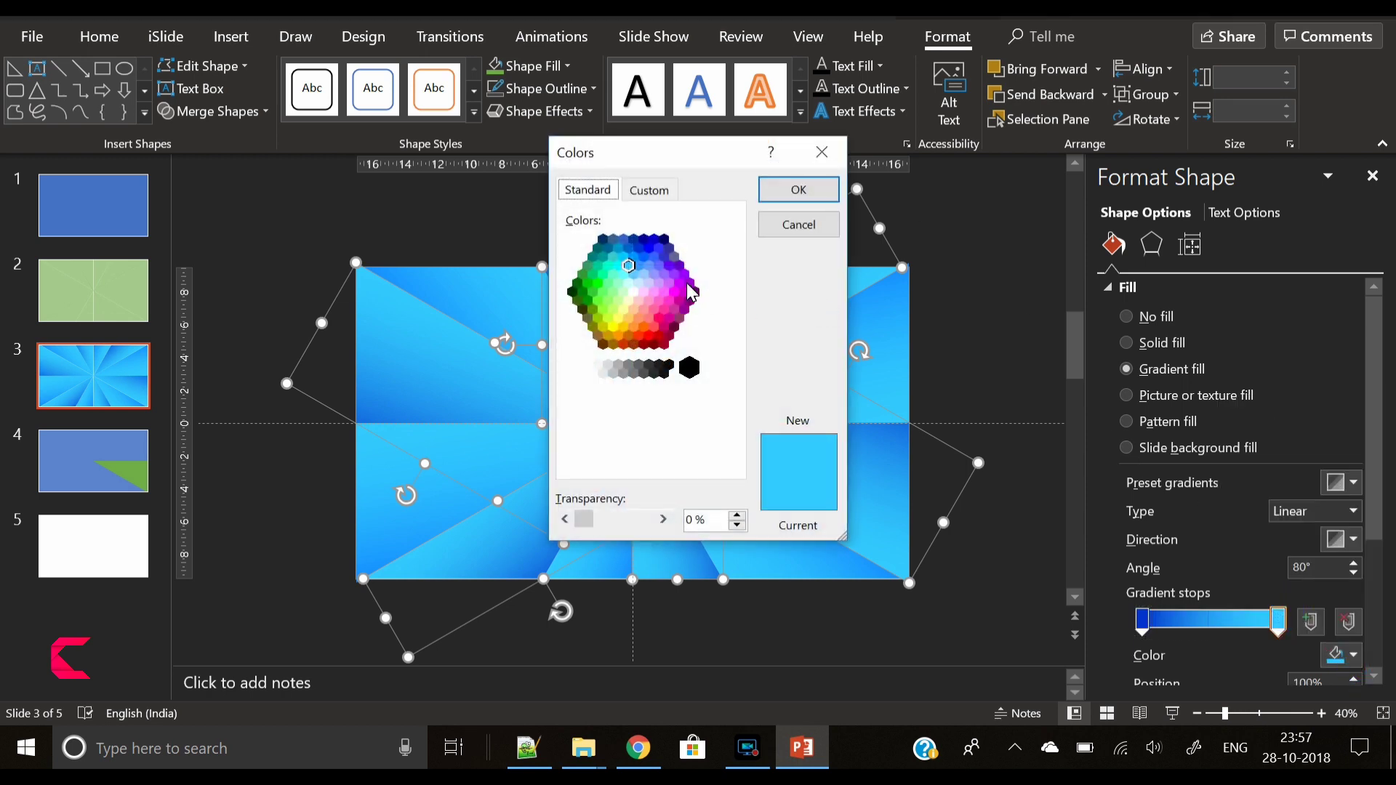
pyautogui.click(638, 256)
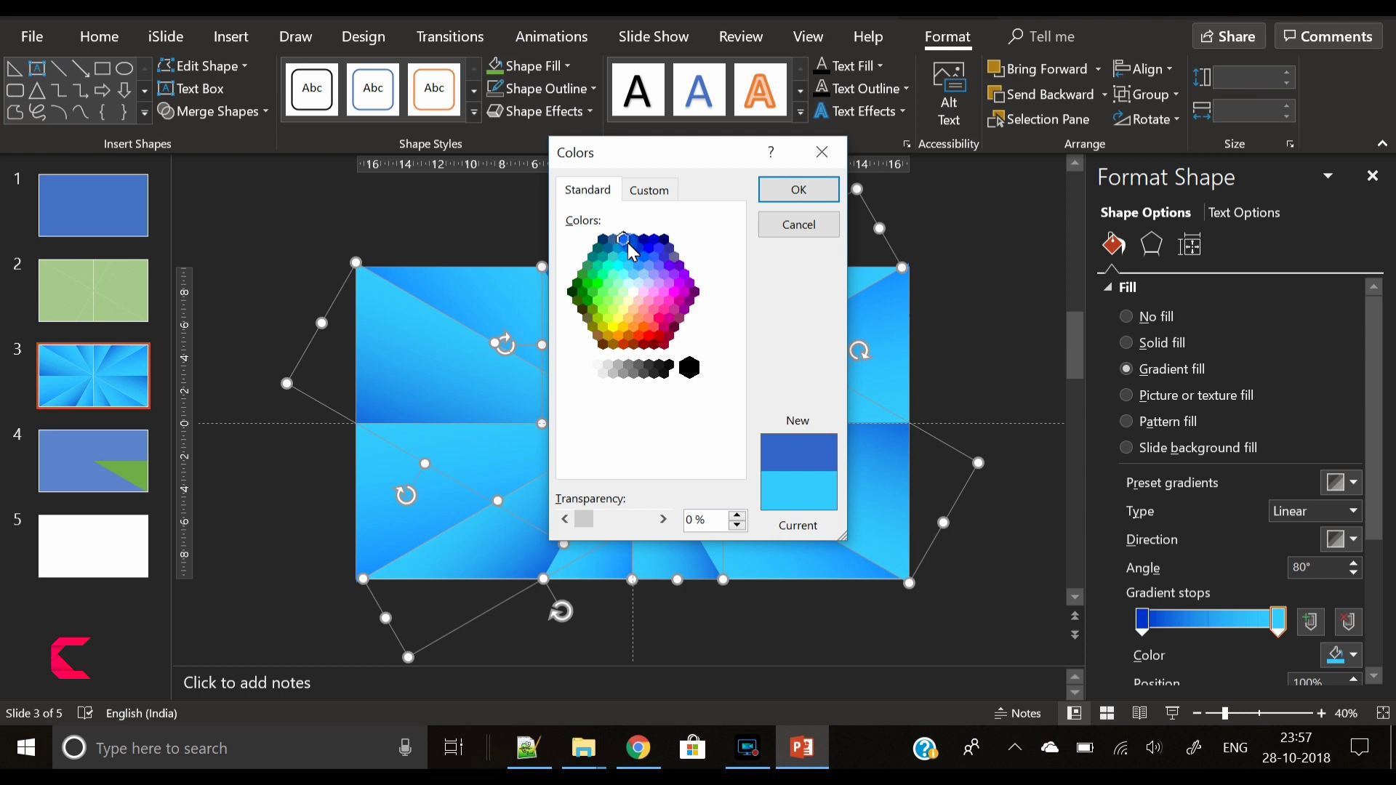
pyautogui.click(783, 193)
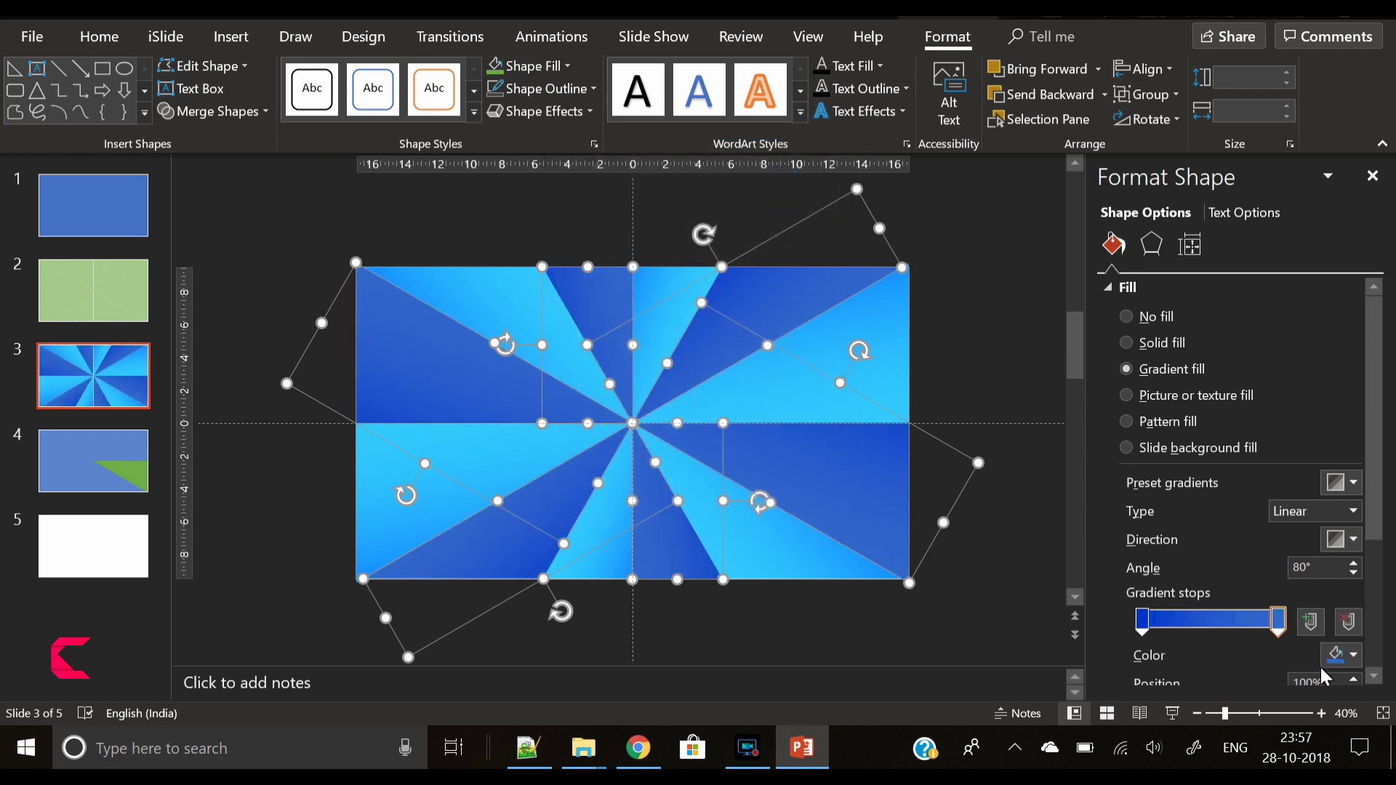
# Step: Change their ending stop to a lighter blue and deselect to view the contrast
pyautogui.click(1336, 655)
pyautogui.click(1283, 611)
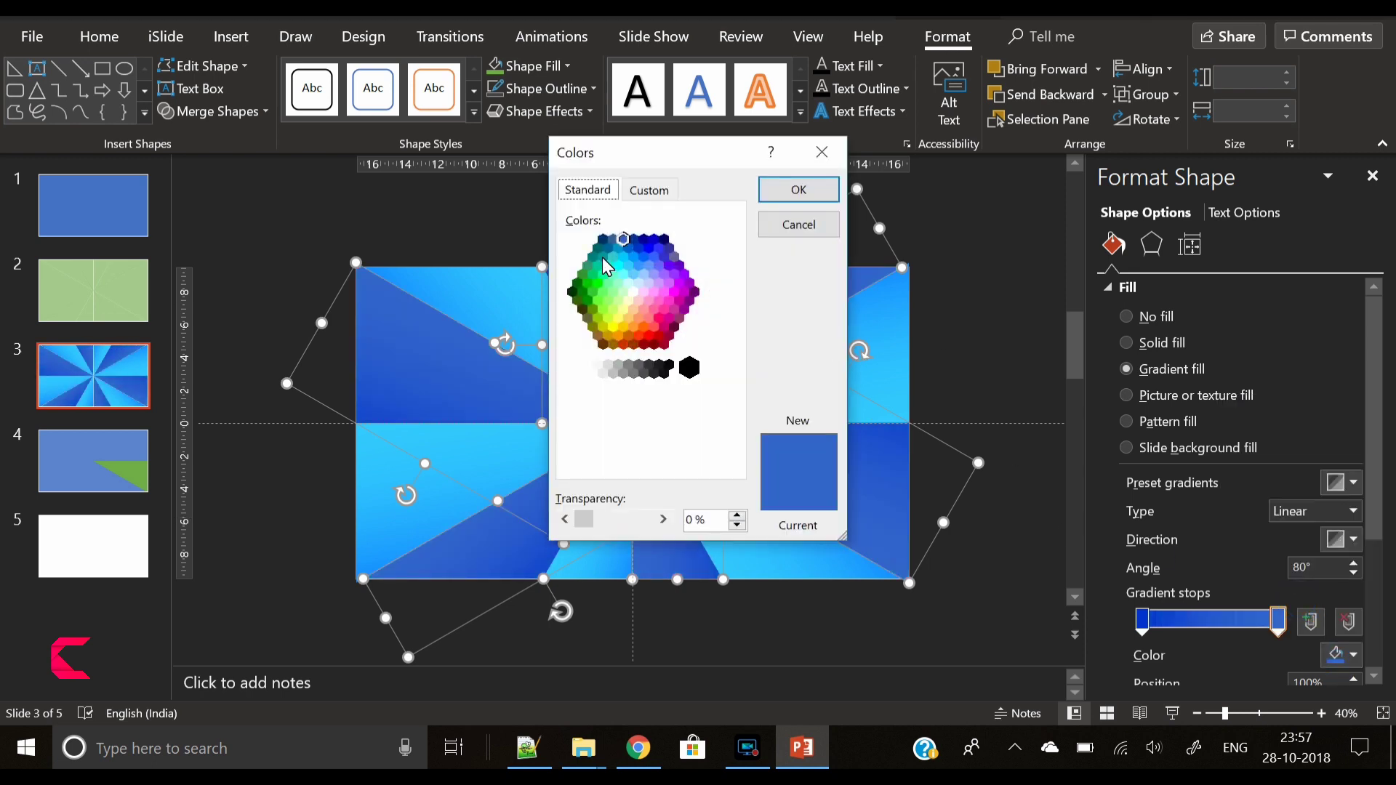
pyautogui.click(632, 256)
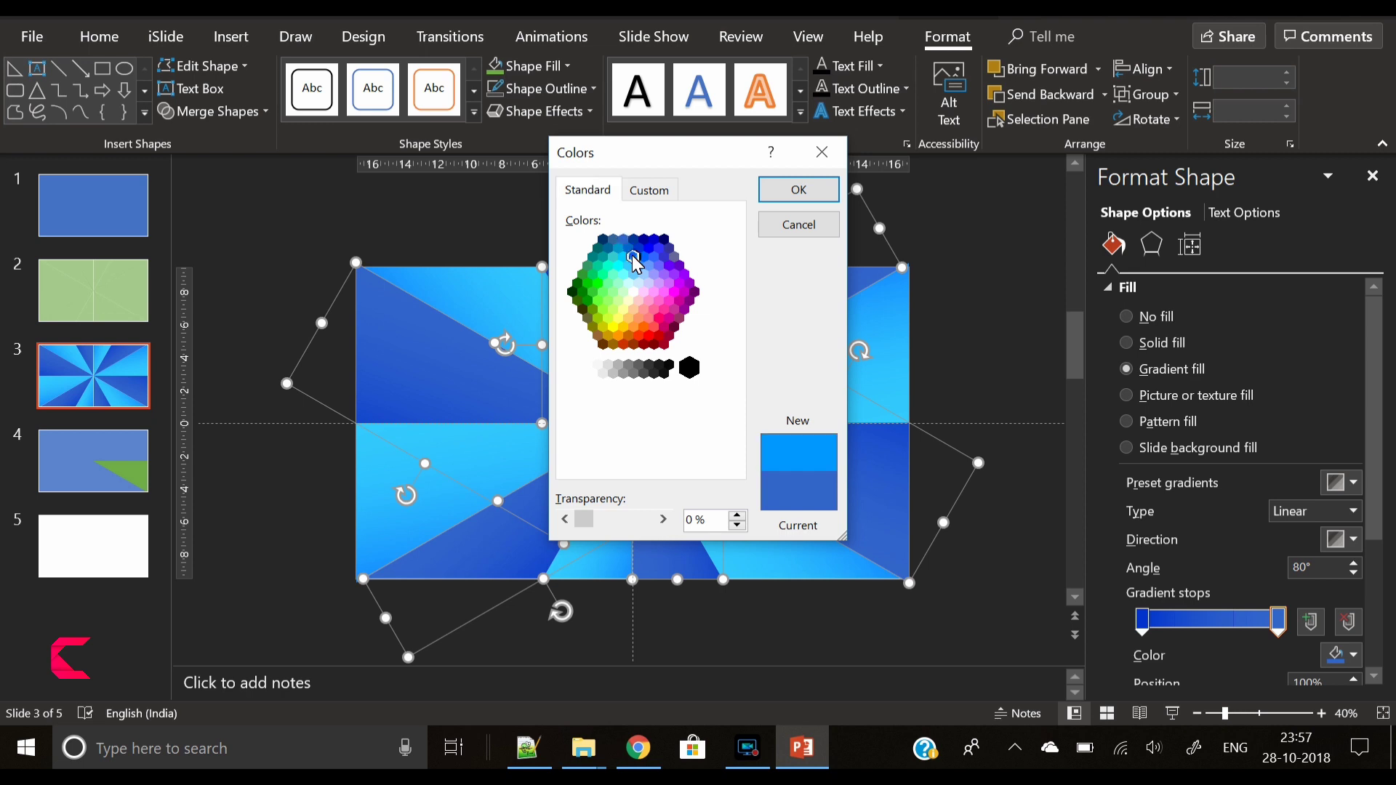
pyautogui.click(799, 191)
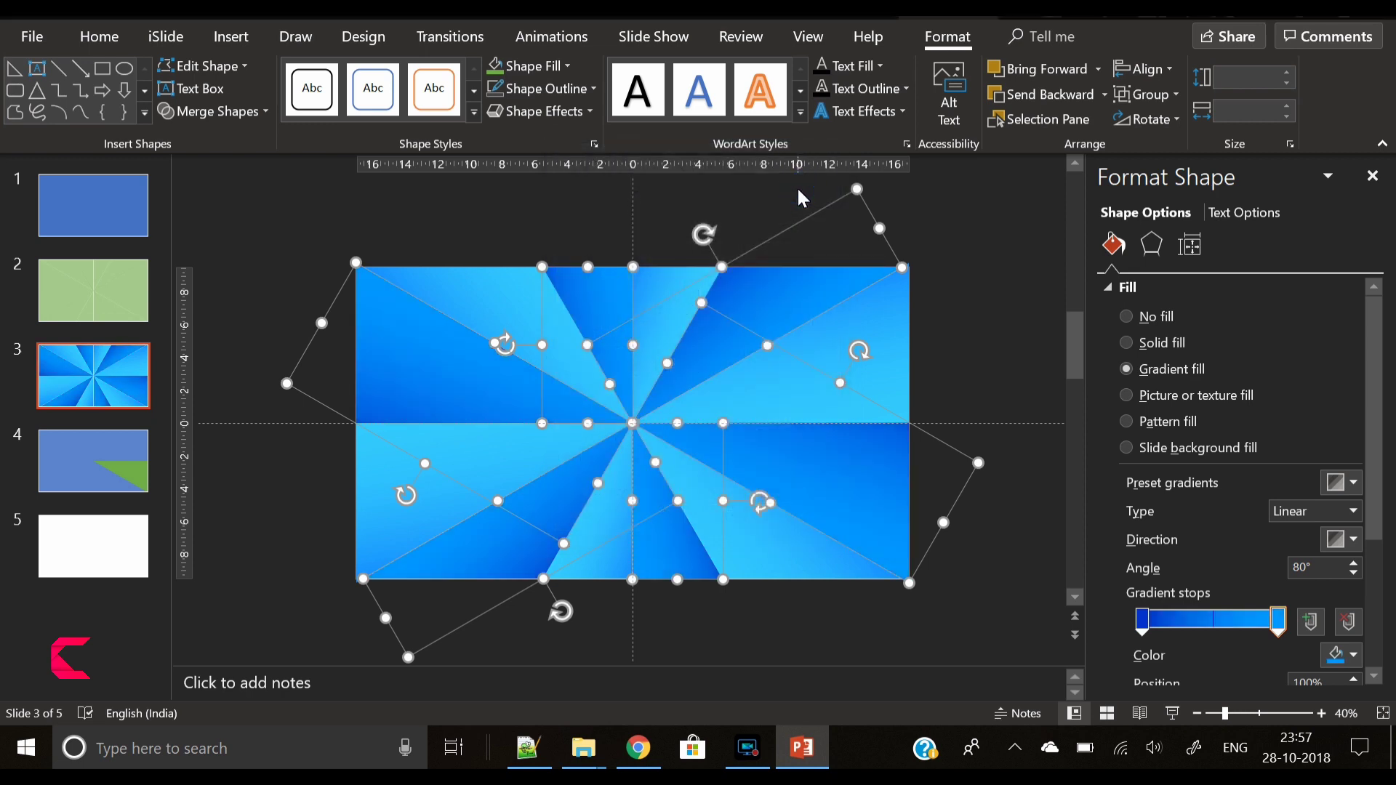
pyautogui.click(970, 538)
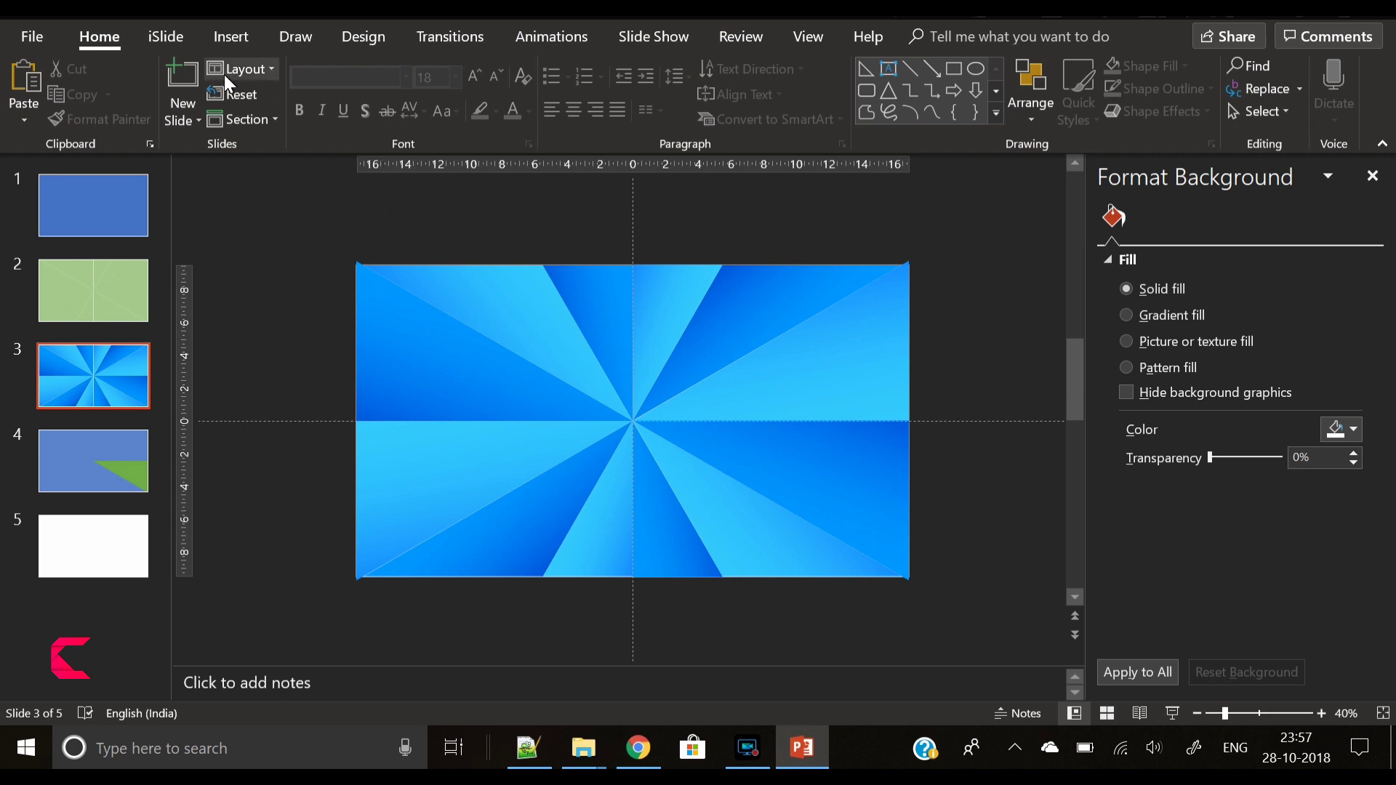
# Step: Draw an oval circle at the pinwheel's centre, centre it on the slide, and remove its outline
pyautogui.click(243, 34)
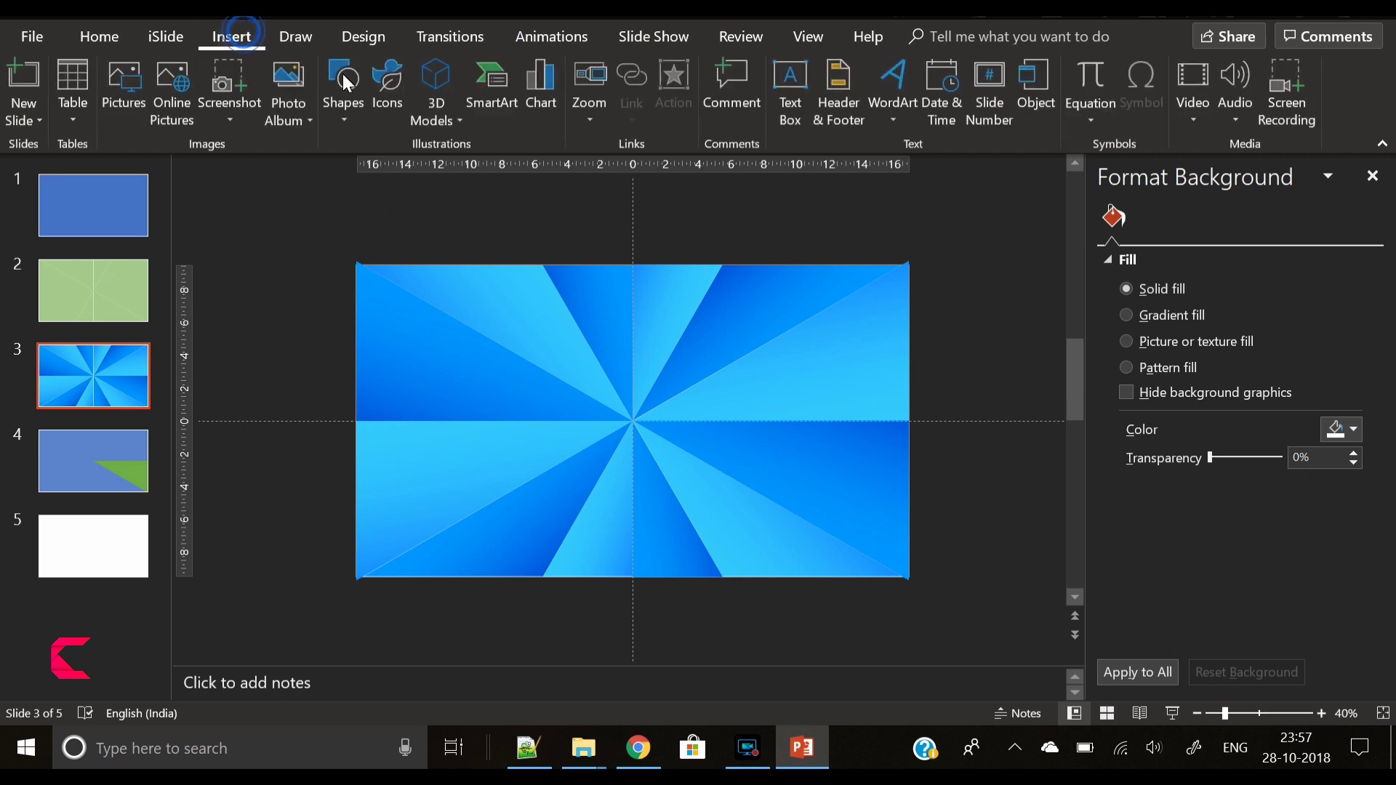
pyautogui.click(349, 115)
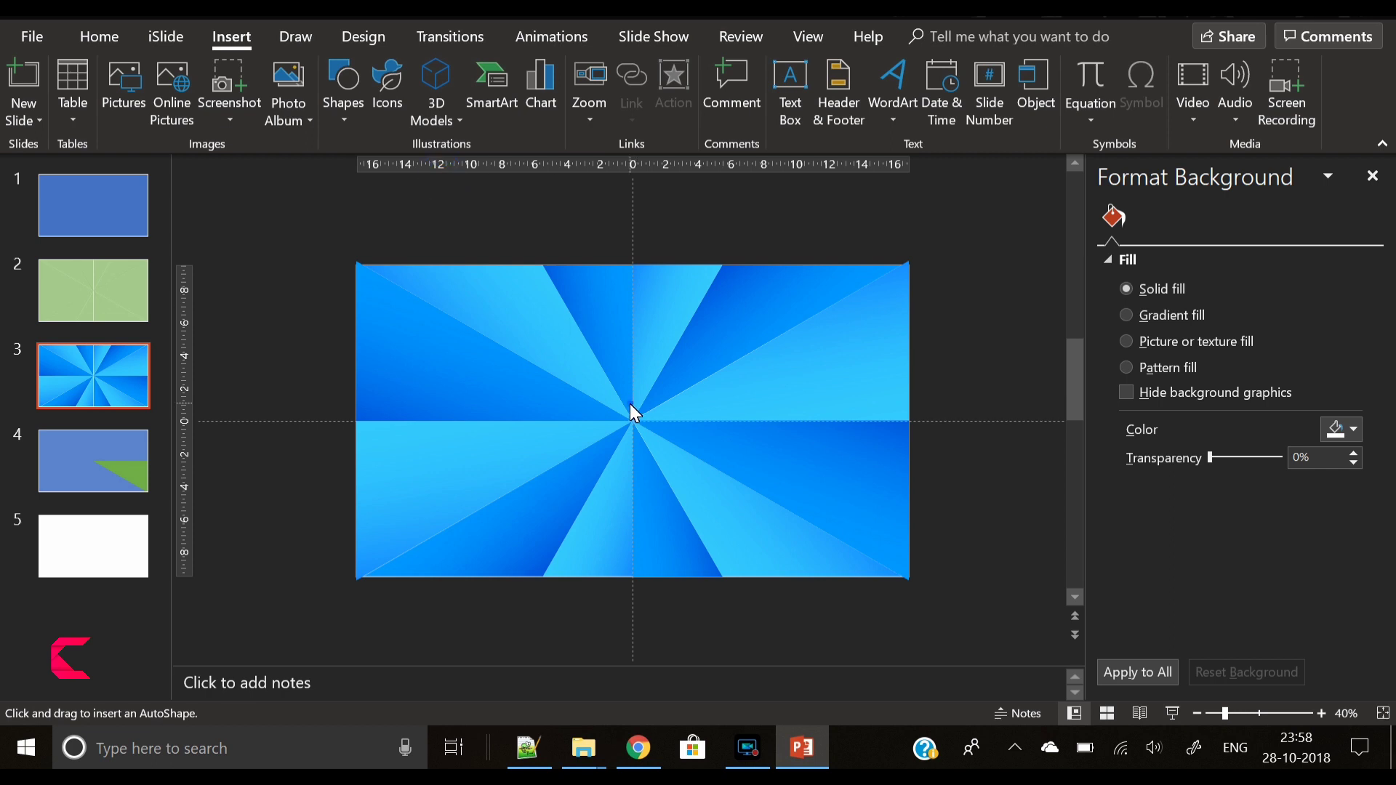
pyautogui.moveTo(630, 404); pyautogui.dragTo(663, 456)
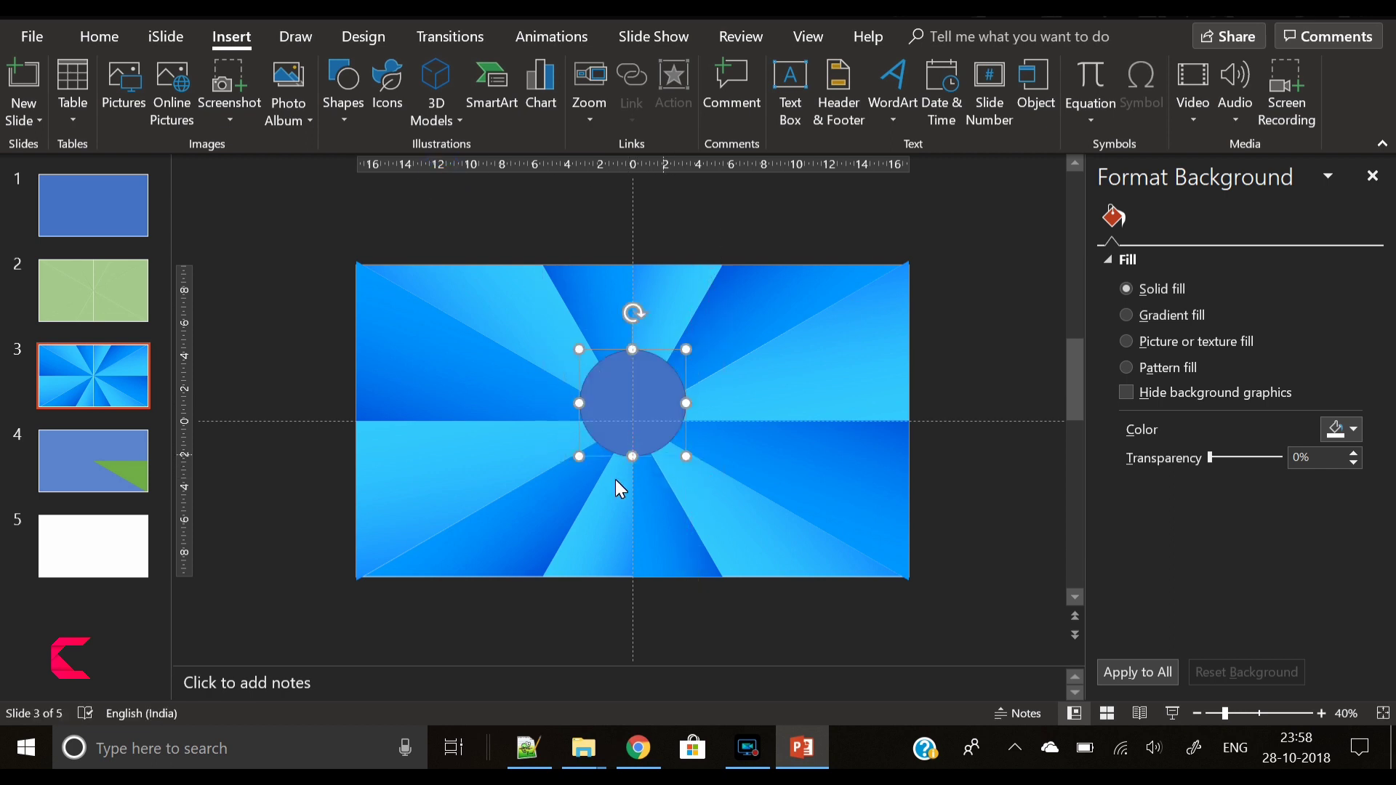
pyautogui.moveTo(650, 402); pyautogui.dragTo(647, 420)
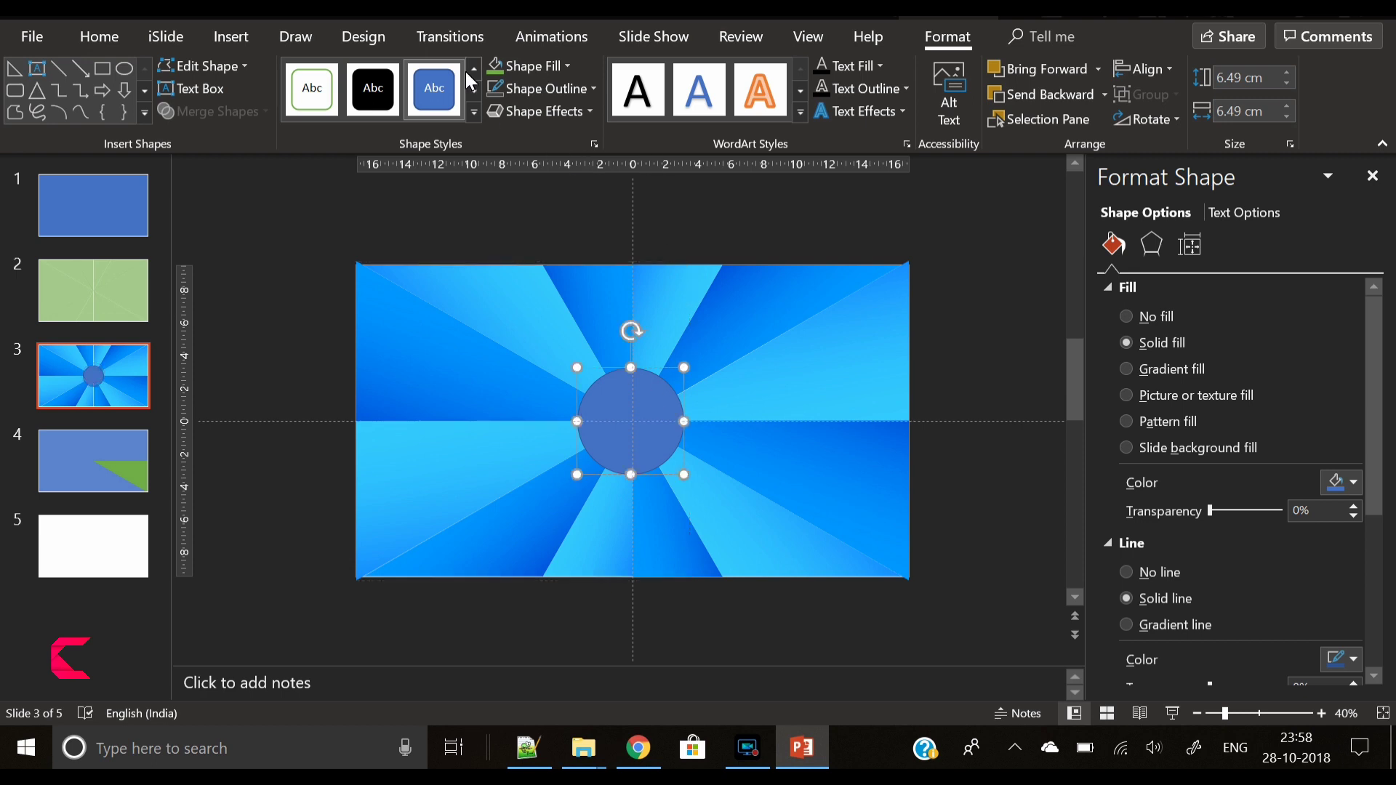
pyautogui.click(500, 94)
pyautogui.click(557, 69)
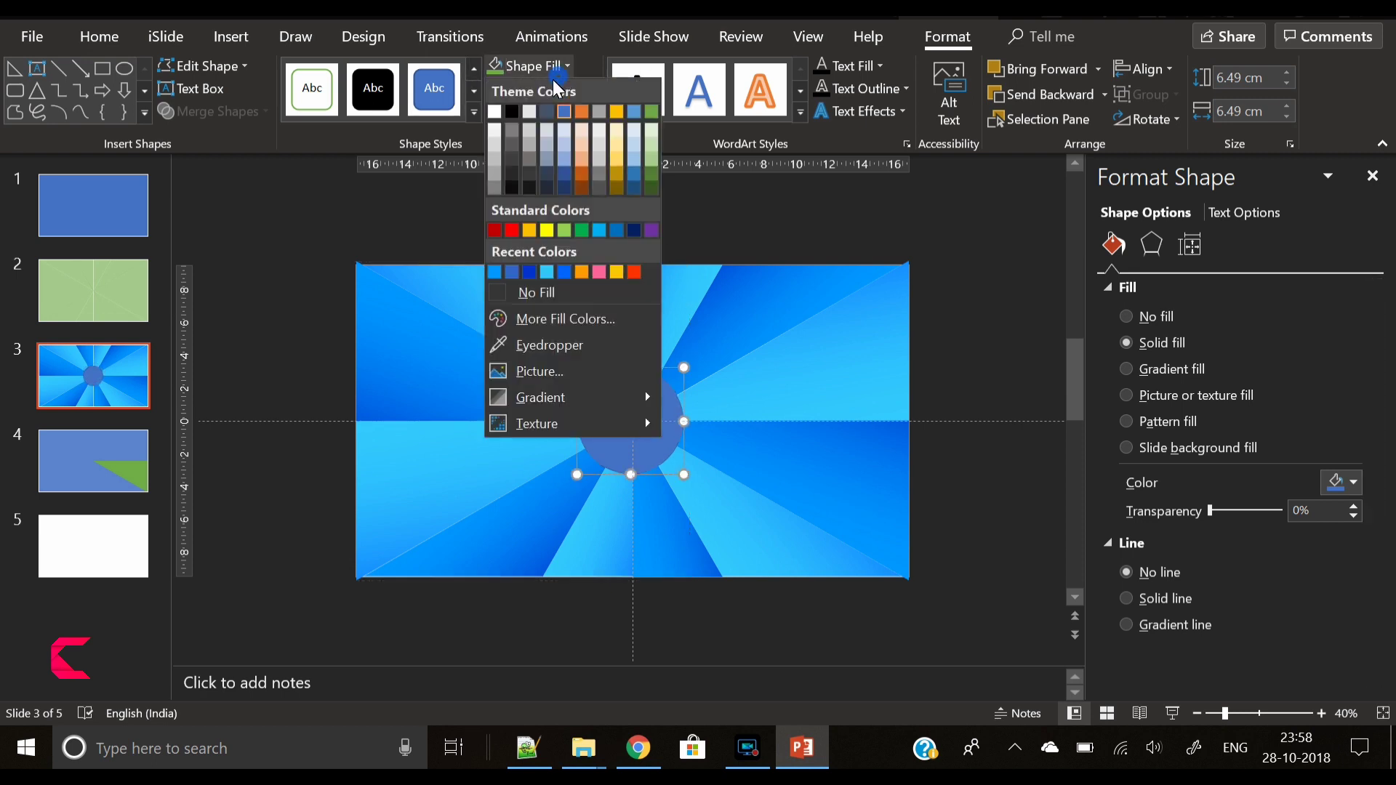
# Step: Fill the circle white and add a centred offset shadow: size 100%, blur 21 pt, distance 3 pt
pyautogui.click(495, 110)
pyautogui.click(1151, 244)
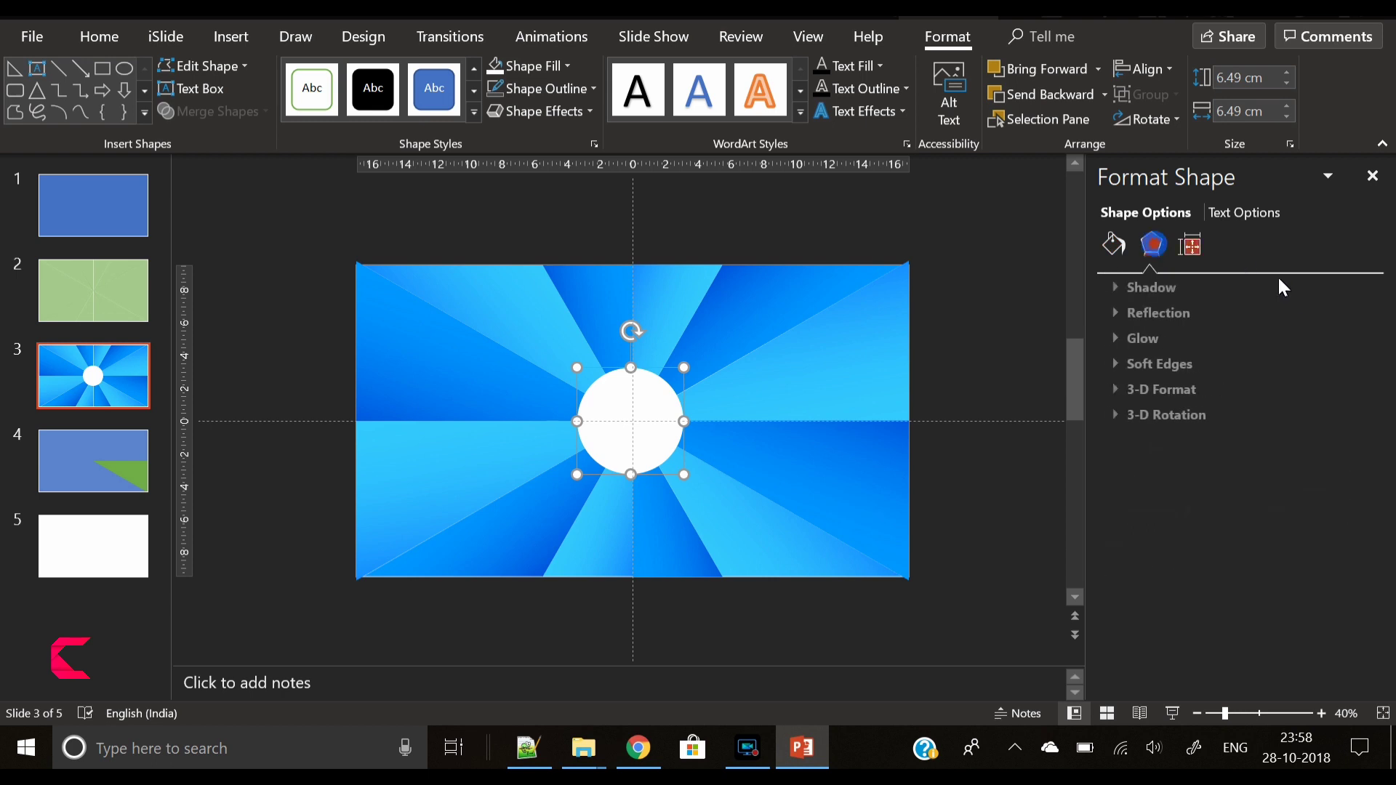
pyautogui.click(1267, 285)
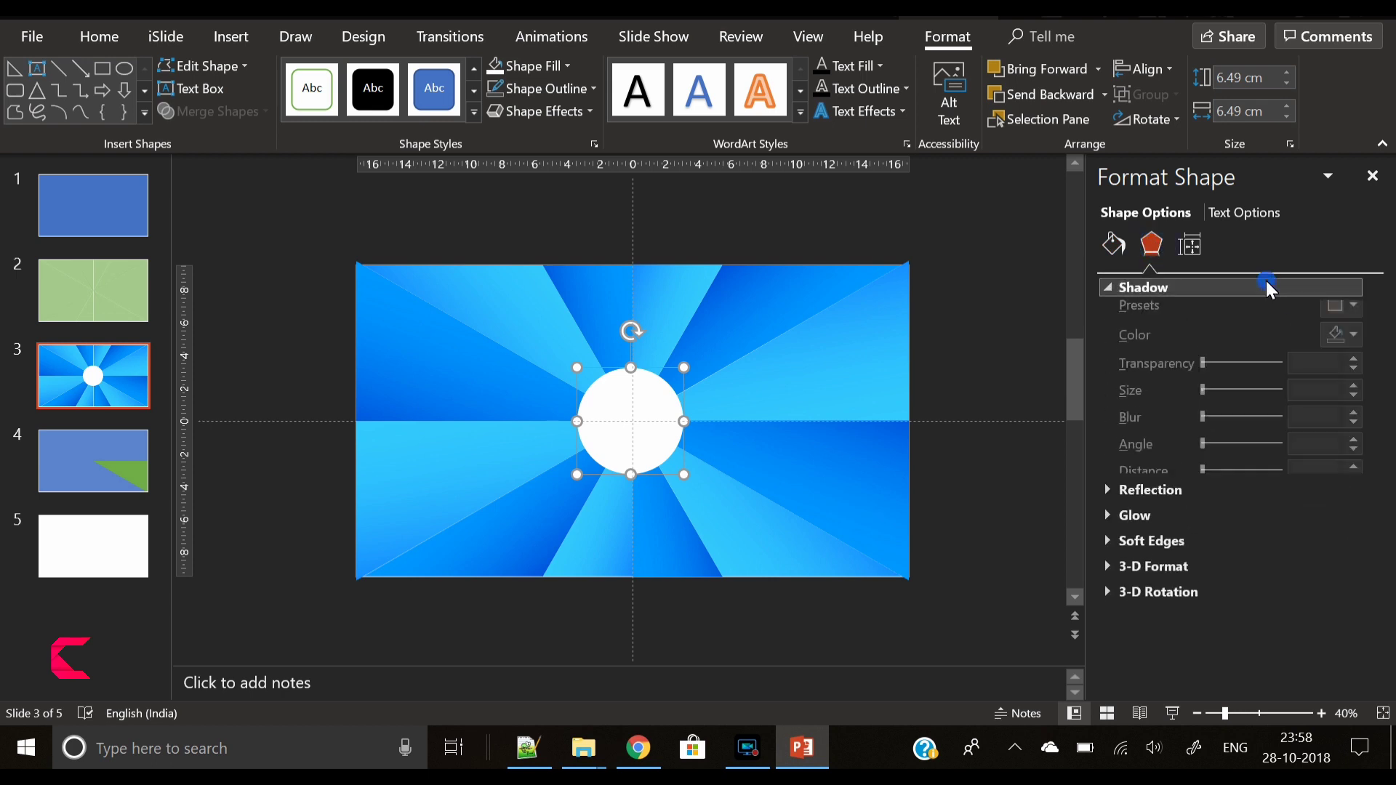
pyautogui.click(1353, 312)
pyautogui.click(1282, 525)
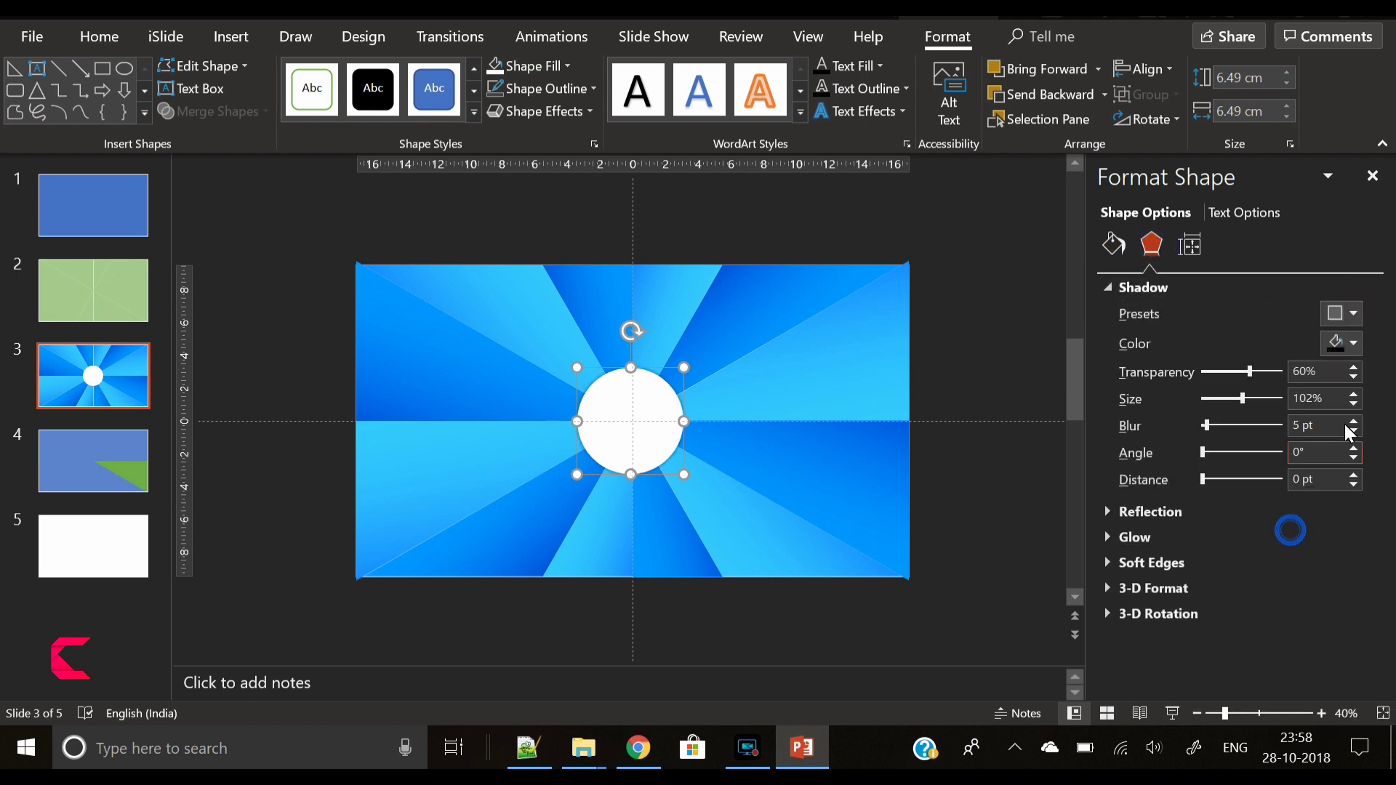
pyautogui.click(1354, 405)
pyautogui.click(1354, 404)
pyautogui.moveTo(1208, 426); pyautogui.dragTo(1219, 427)
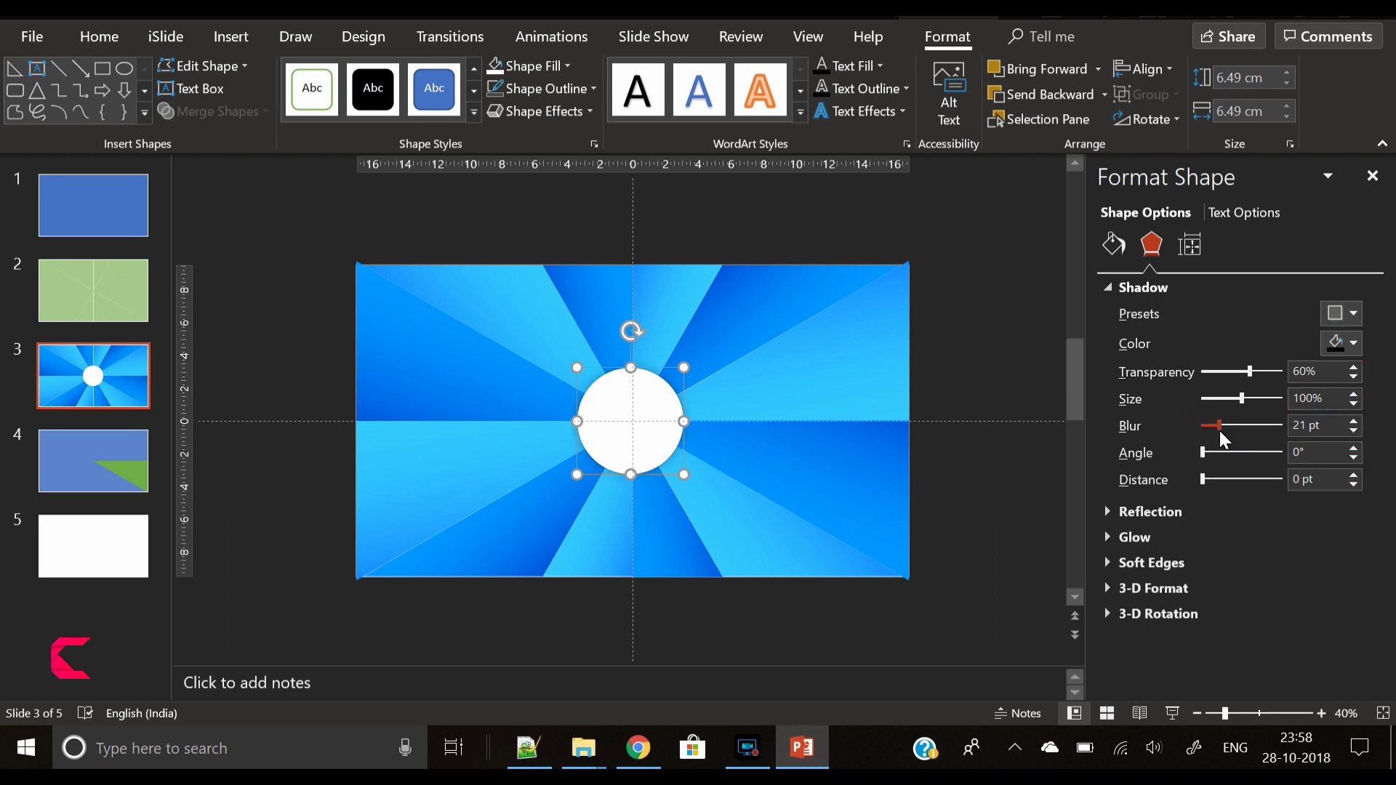
pyautogui.click(1354, 474)
pyautogui.click(1355, 473)
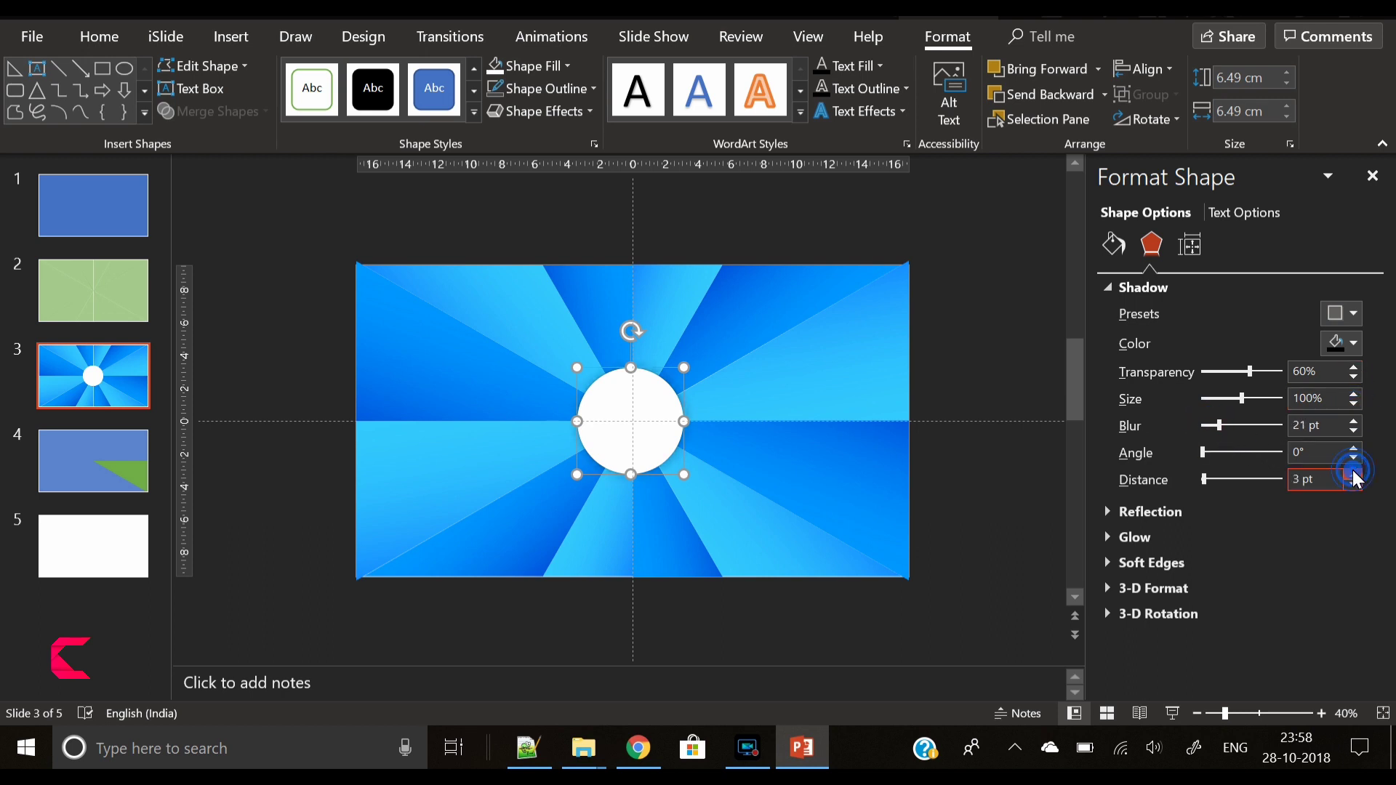
pyautogui.click(1355, 473)
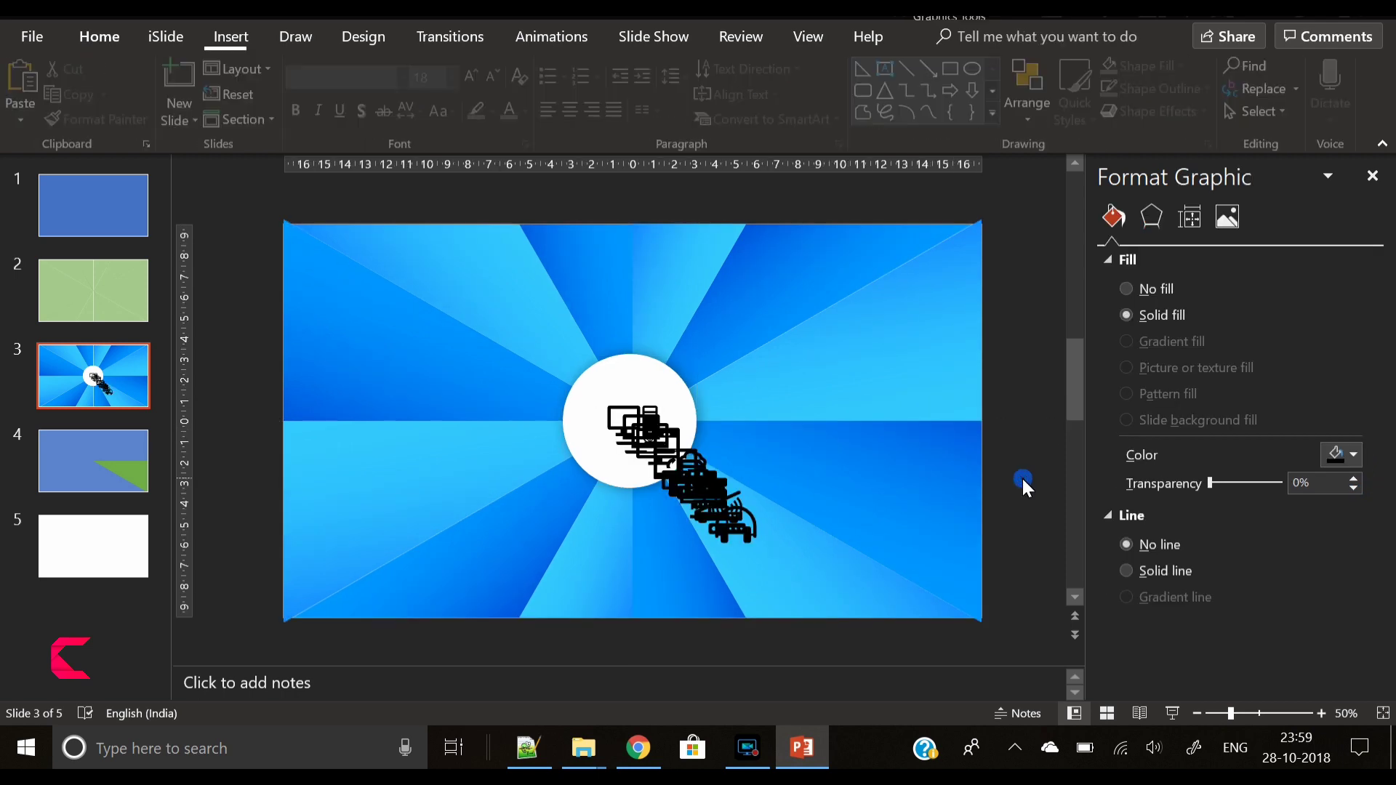
# Step: Move the headphone icon aside, then shrink the stacked icons to 0.9 cm and make them white
pyautogui.click(1022, 477)
pyautogui.click(736, 525)
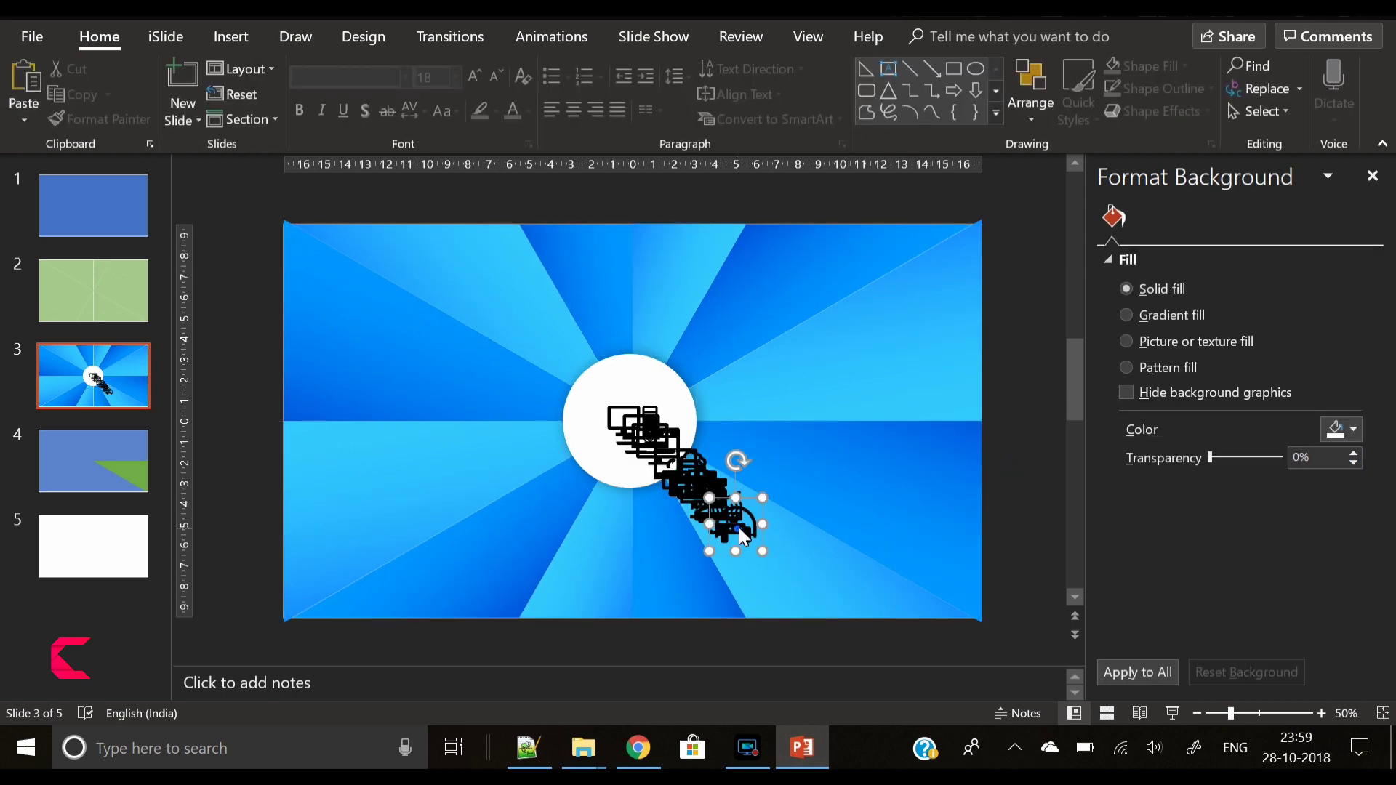
pyautogui.moveTo(813, 516); pyautogui.dragTo(899, 495)
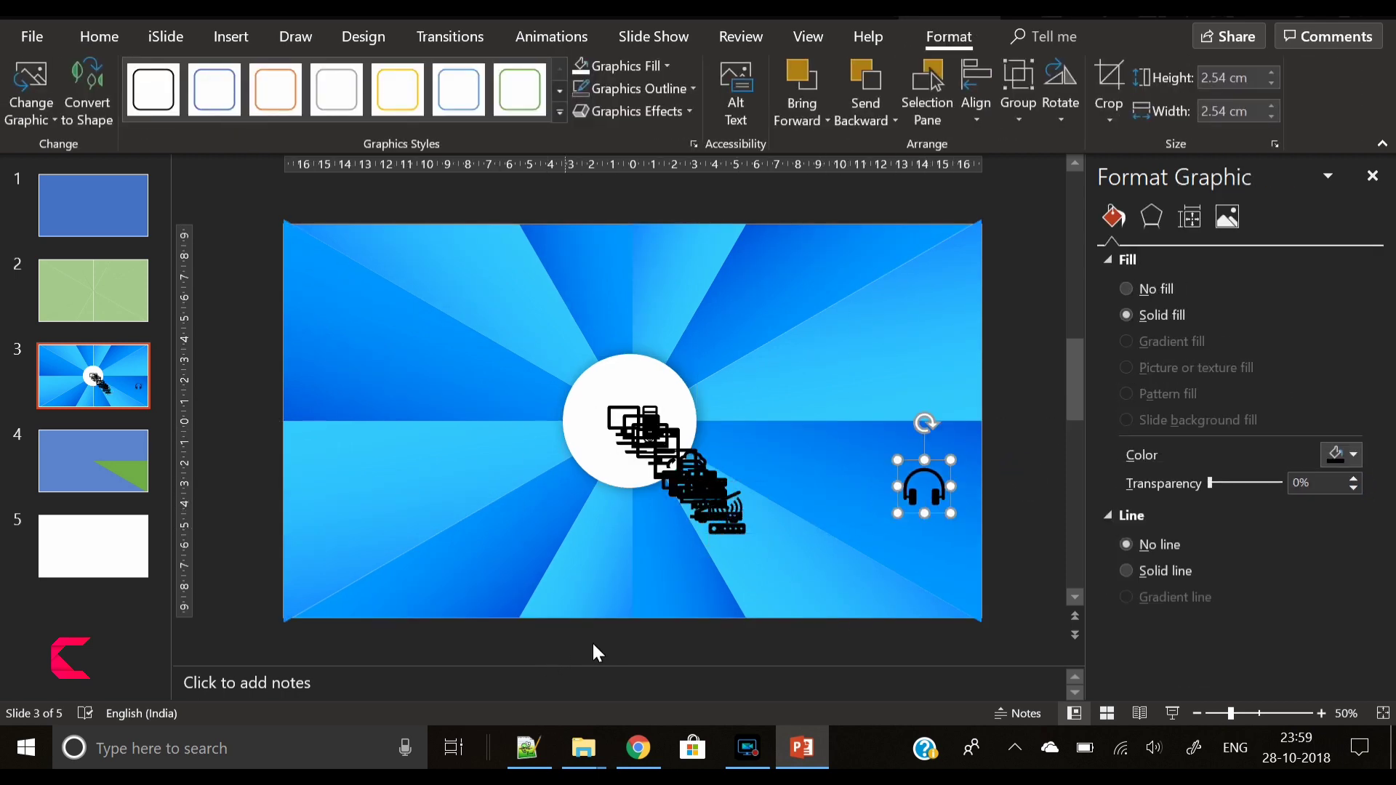
pyautogui.moveTo(583, 646); pyautogui.dragTo(780, 377)
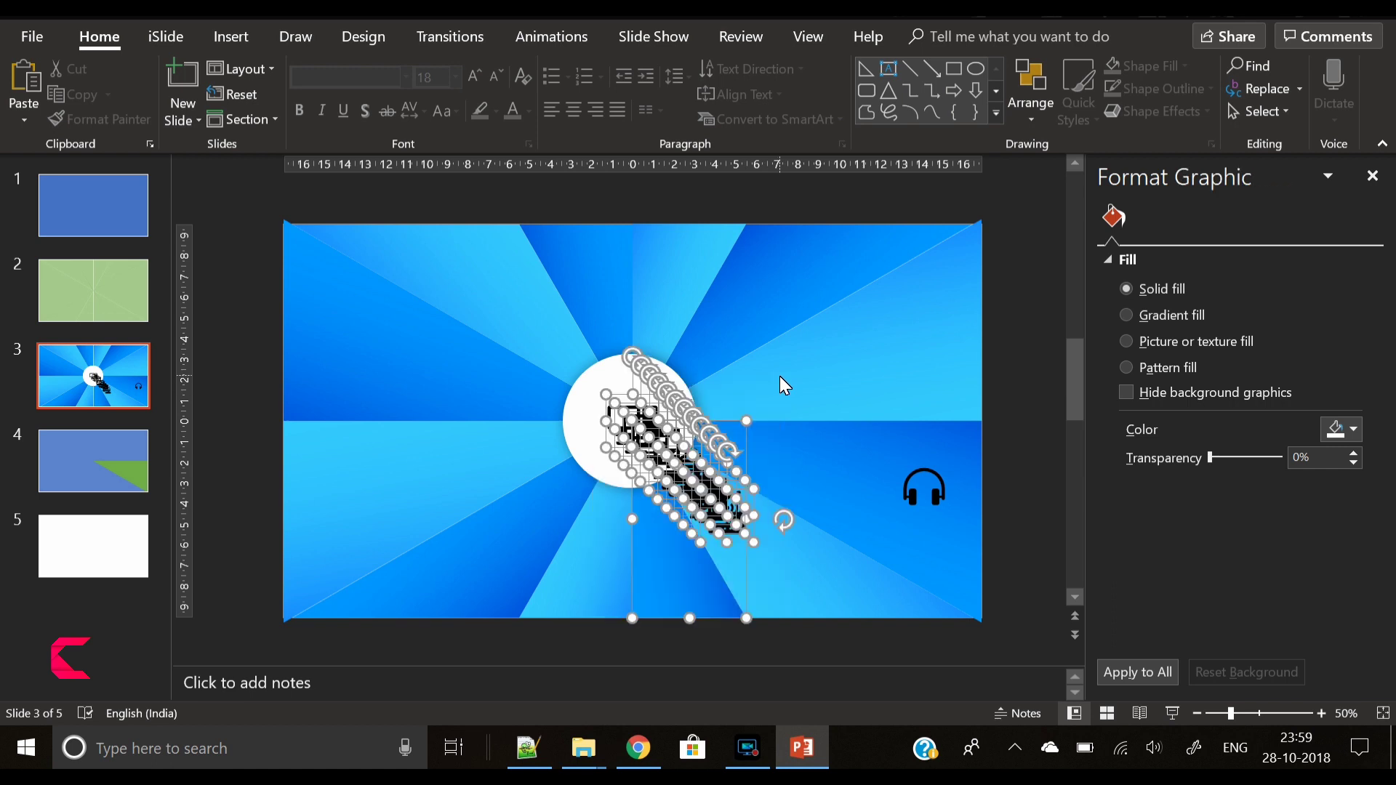
pyautogui.keyDown('shift'); pyautogui.click(682, 587); pyautogui.keyUp('shift')
pyautogui.click(1270, 81)
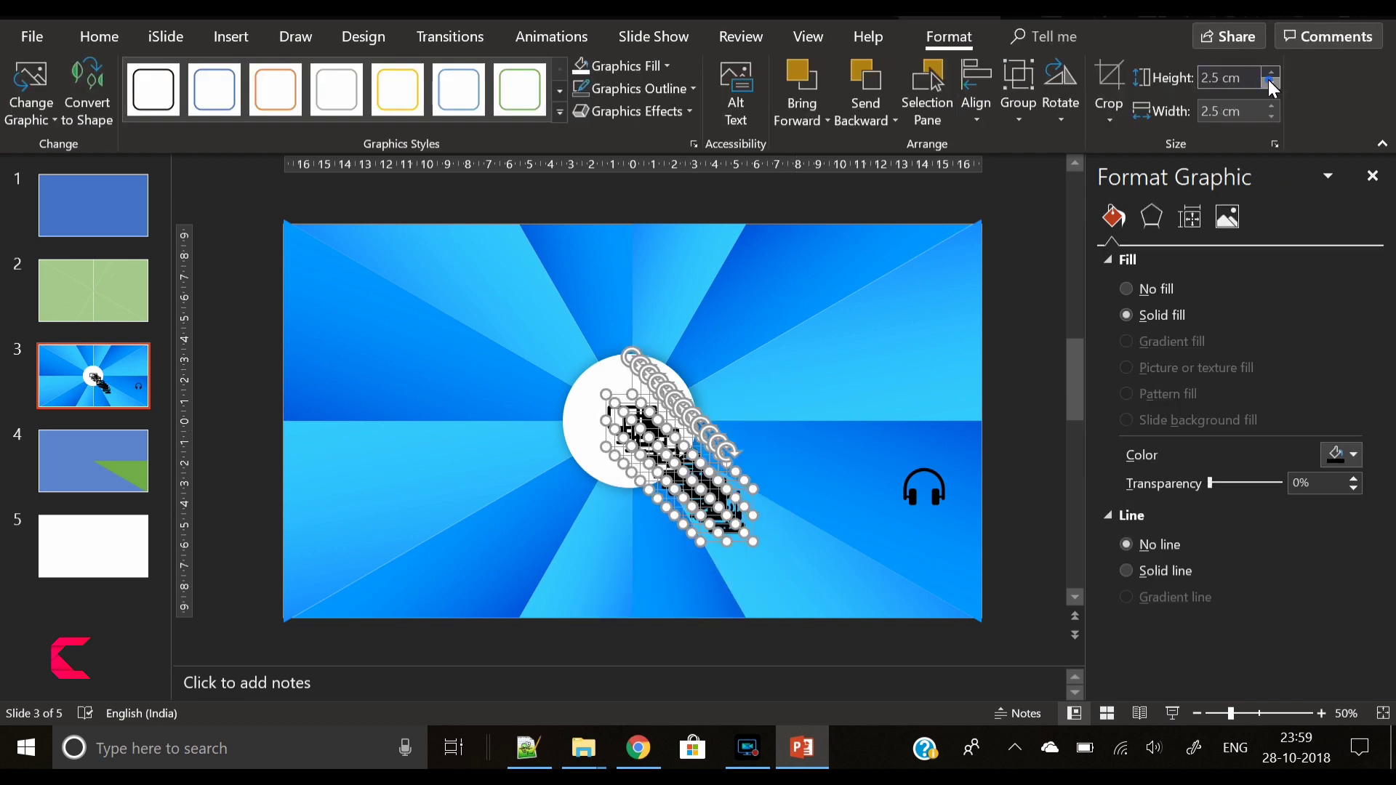
pyautogui.moveTo(1268, 80); pyautogui.dragTo(1269, 79)
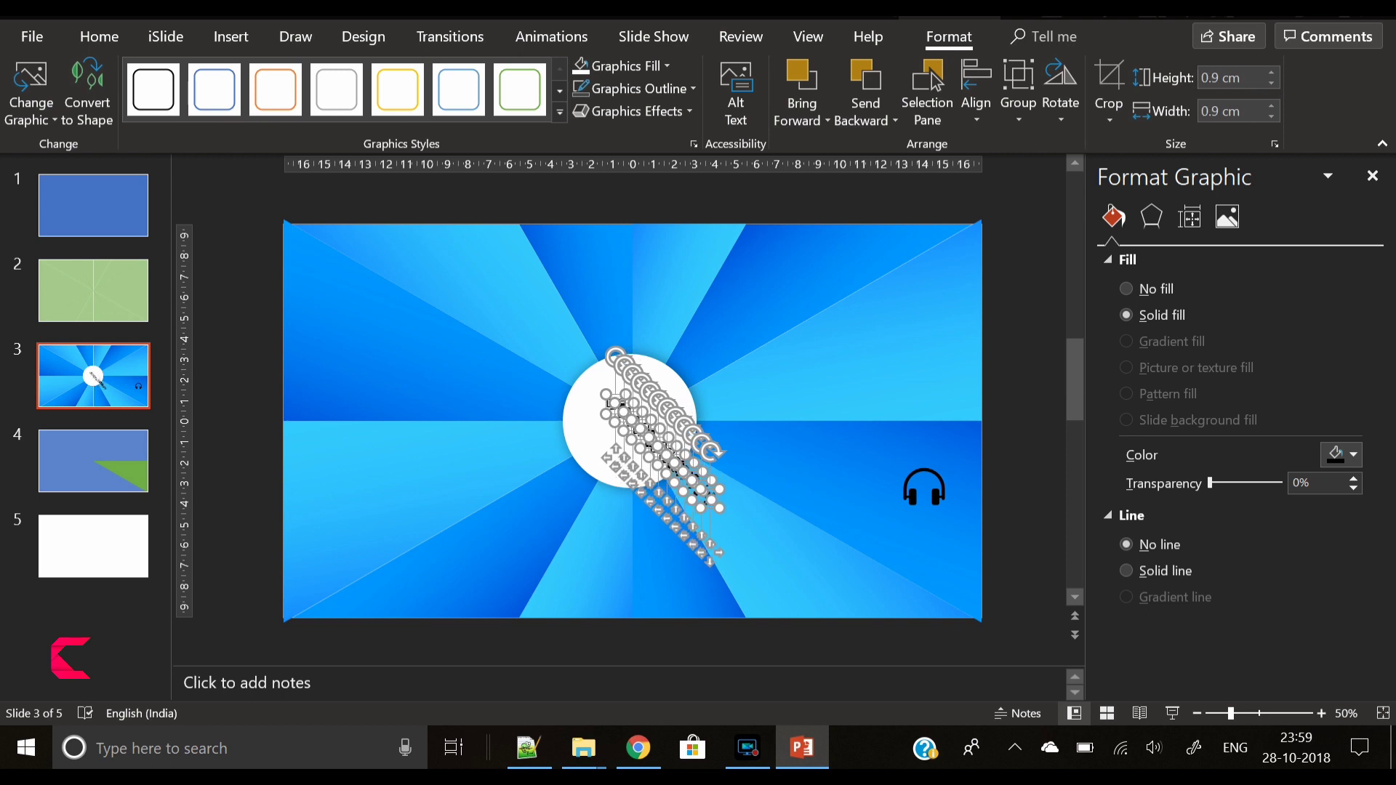
pyautogui.click(656, 65)
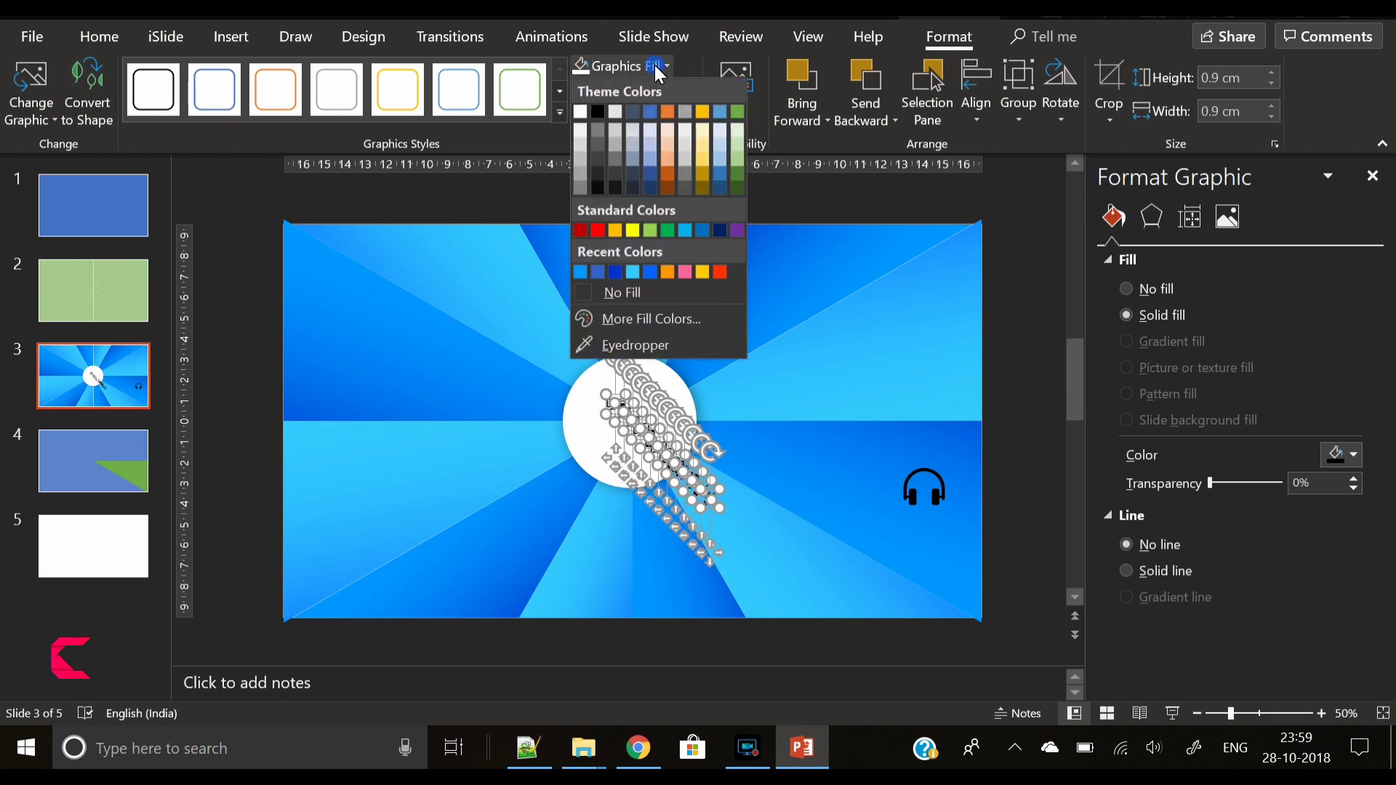
pyautogui.click(579, 111)
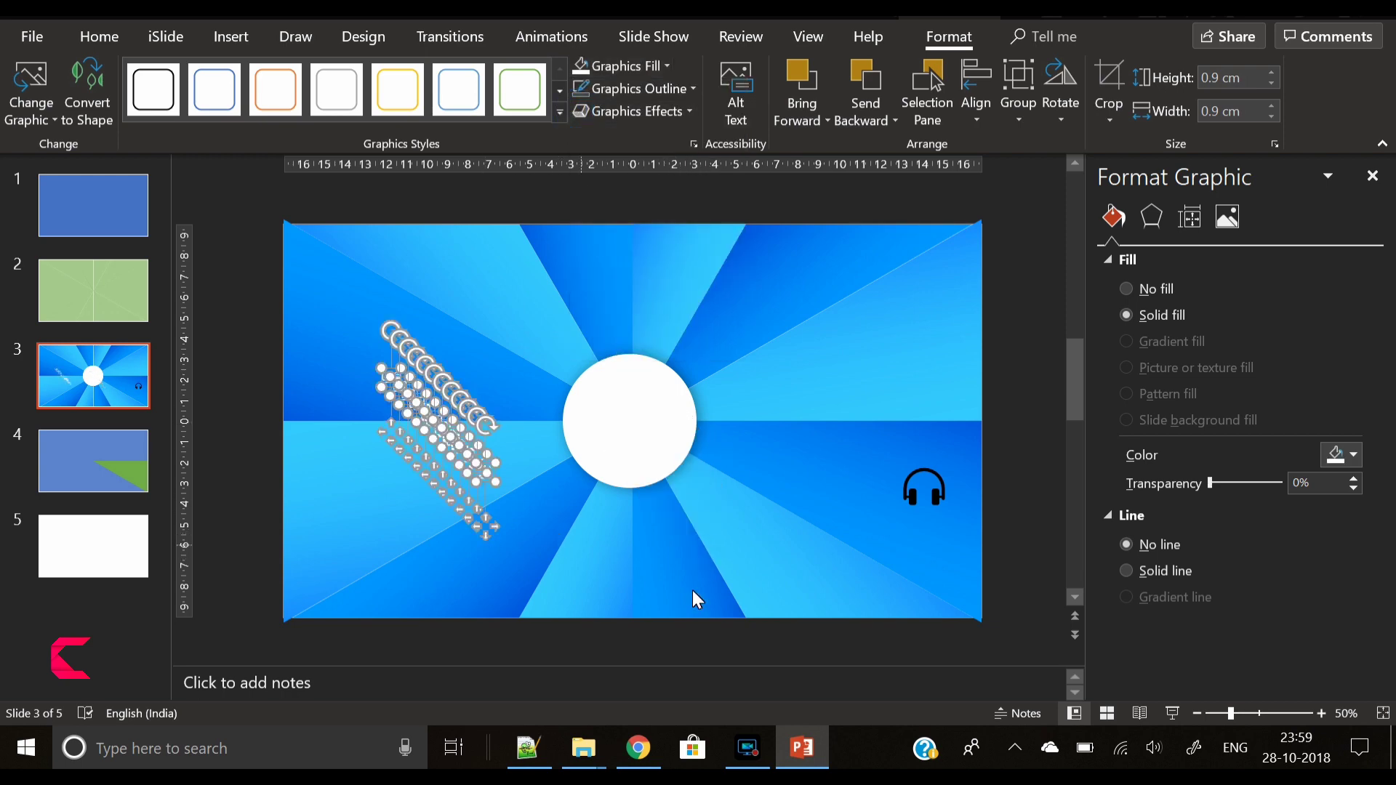
# Step: Arrange the small white icons in a ring above, below and beside the centre circle
pyautogui.click(644, 646)
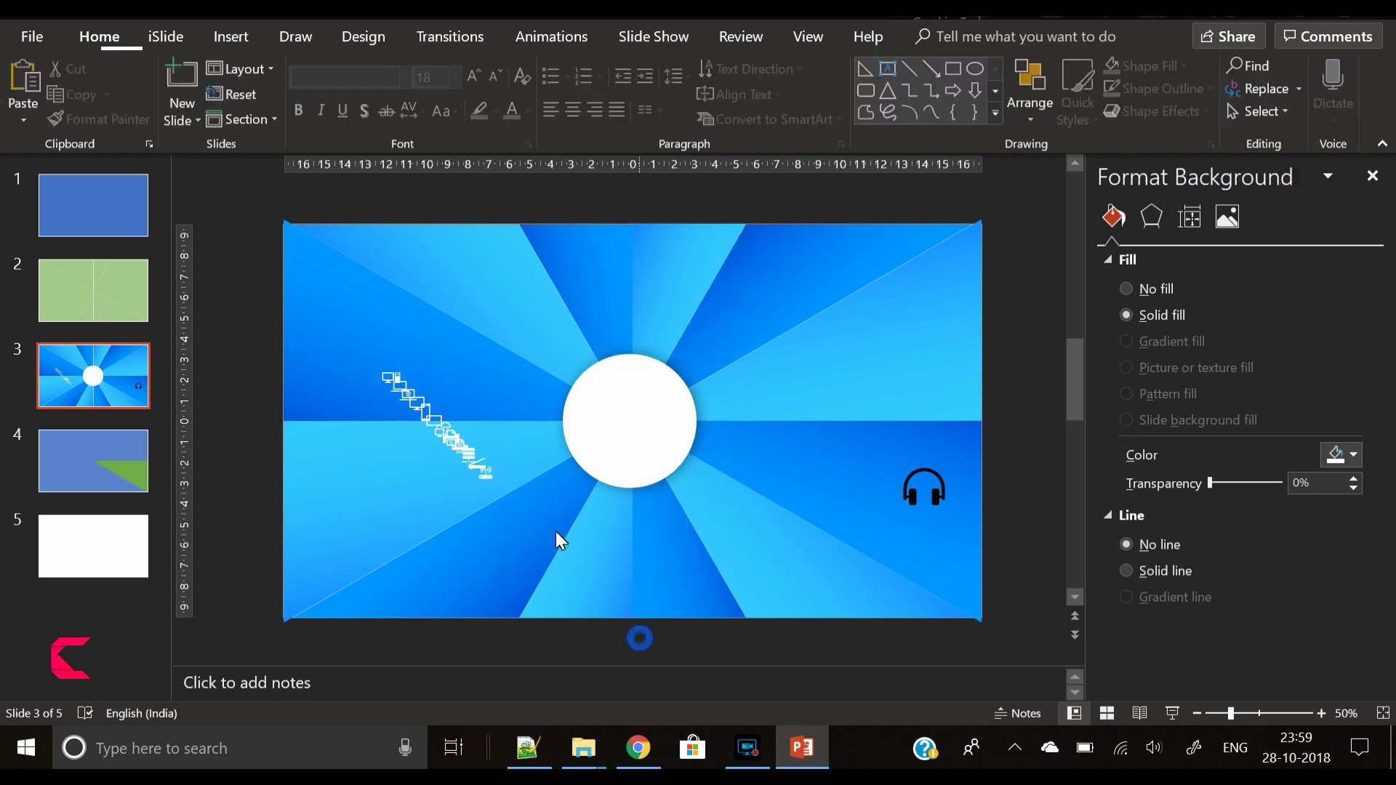
pyautogui.click(483, 475)
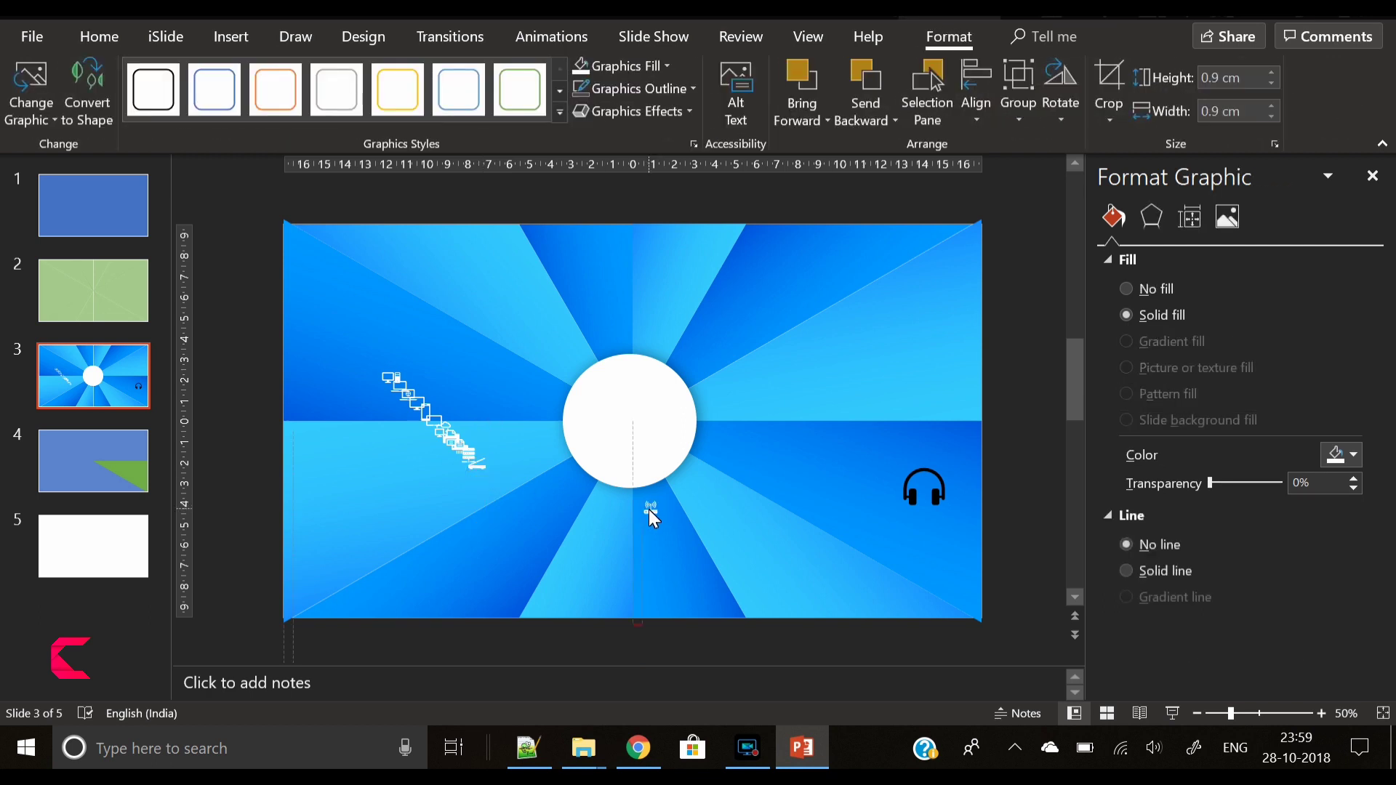
pyautogui.click(656, 518)
pyautogui.click(476, 467)
pyautogui.click(611, 512)
pyautogui.moveTo(469, 449); pyautogui.dragTo(611, 333)
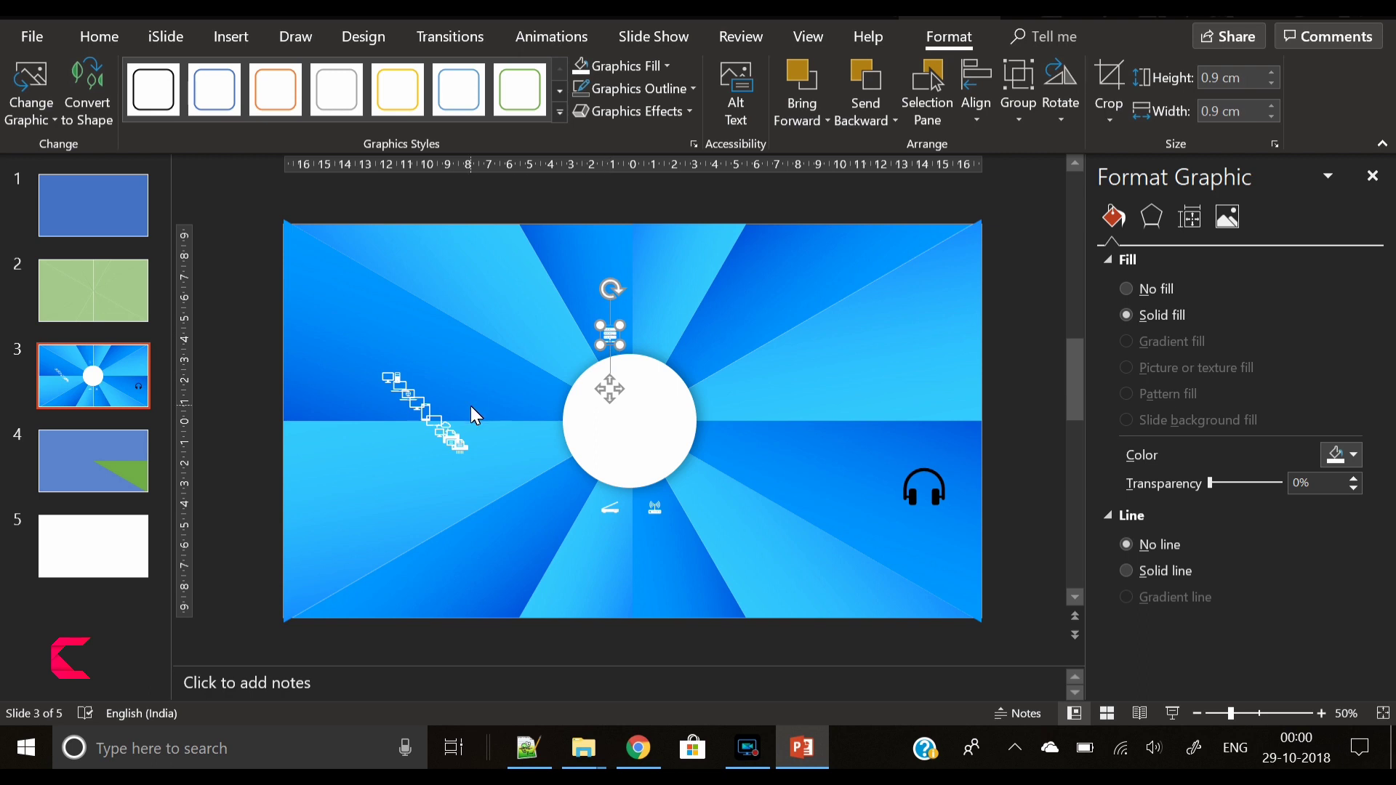
pyautogui.moveTo(460, 448); pyautogui.dragTo(654, 335)
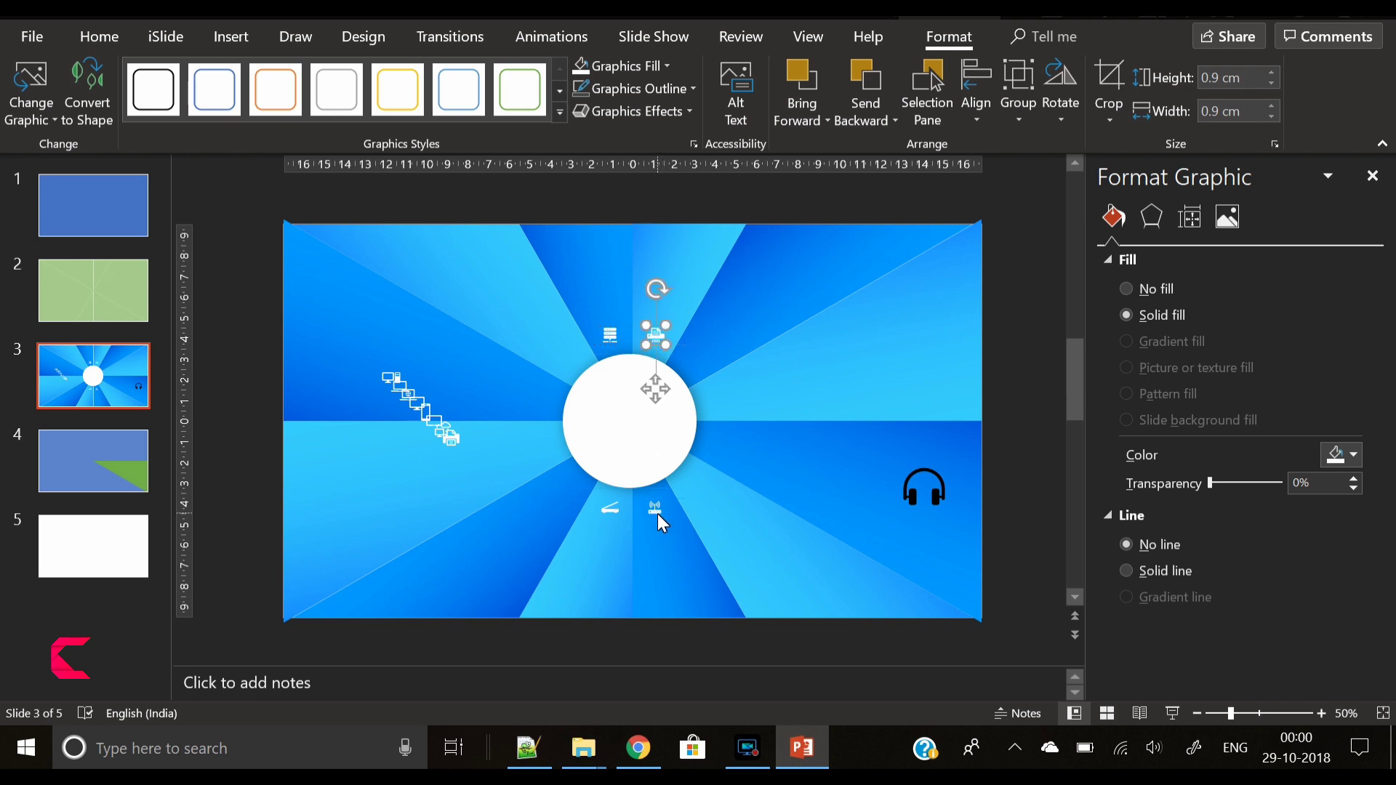
pyautogui.click(658, 514)
pyautogui.moveTo(661, 520); pyautogui.dragTo(658, 513)
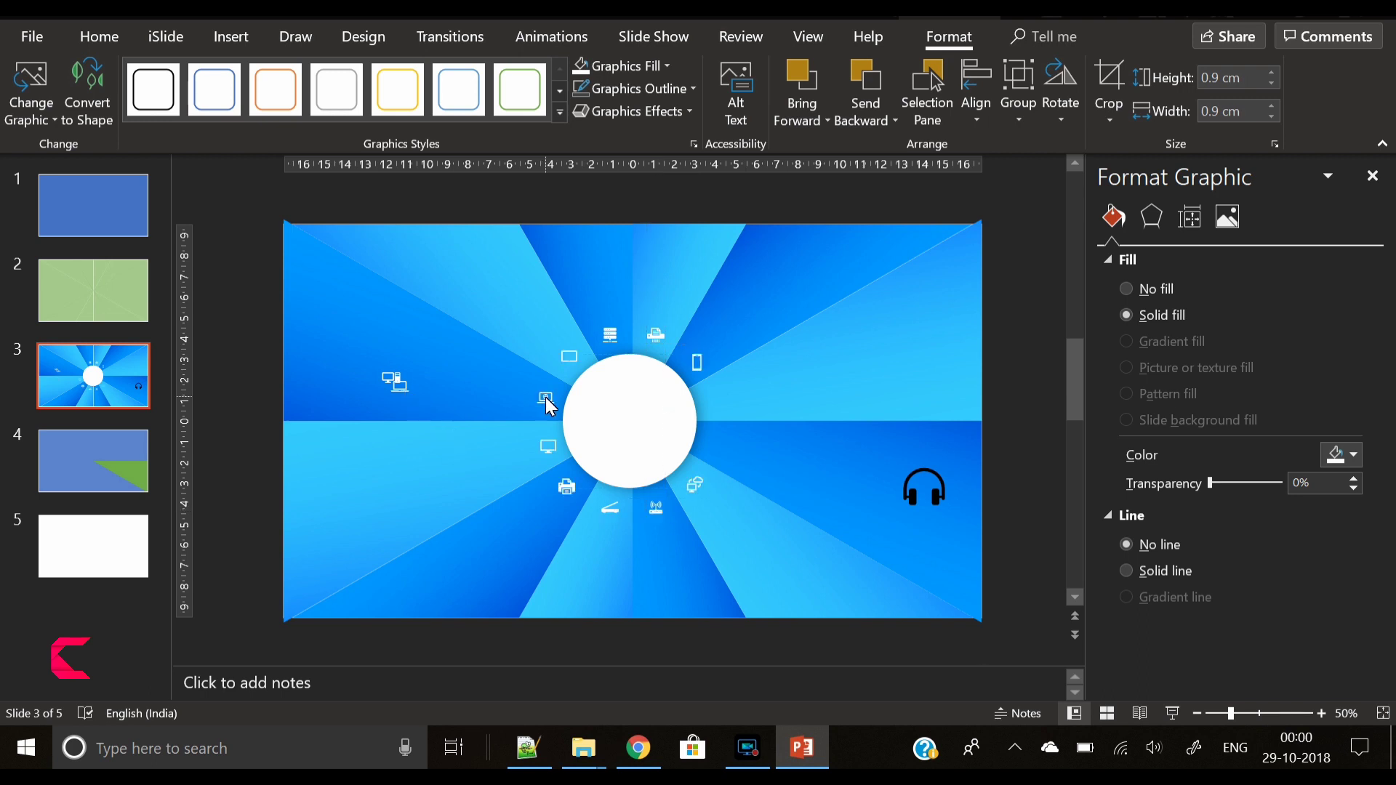
pyautogui.click(547, 395)
pyautogui.moveTo(404, 385); pyautogui.dragTo(719, 395)
pyautogui.moveTo(387, 375); pyautogui.dragTo(718, 451)
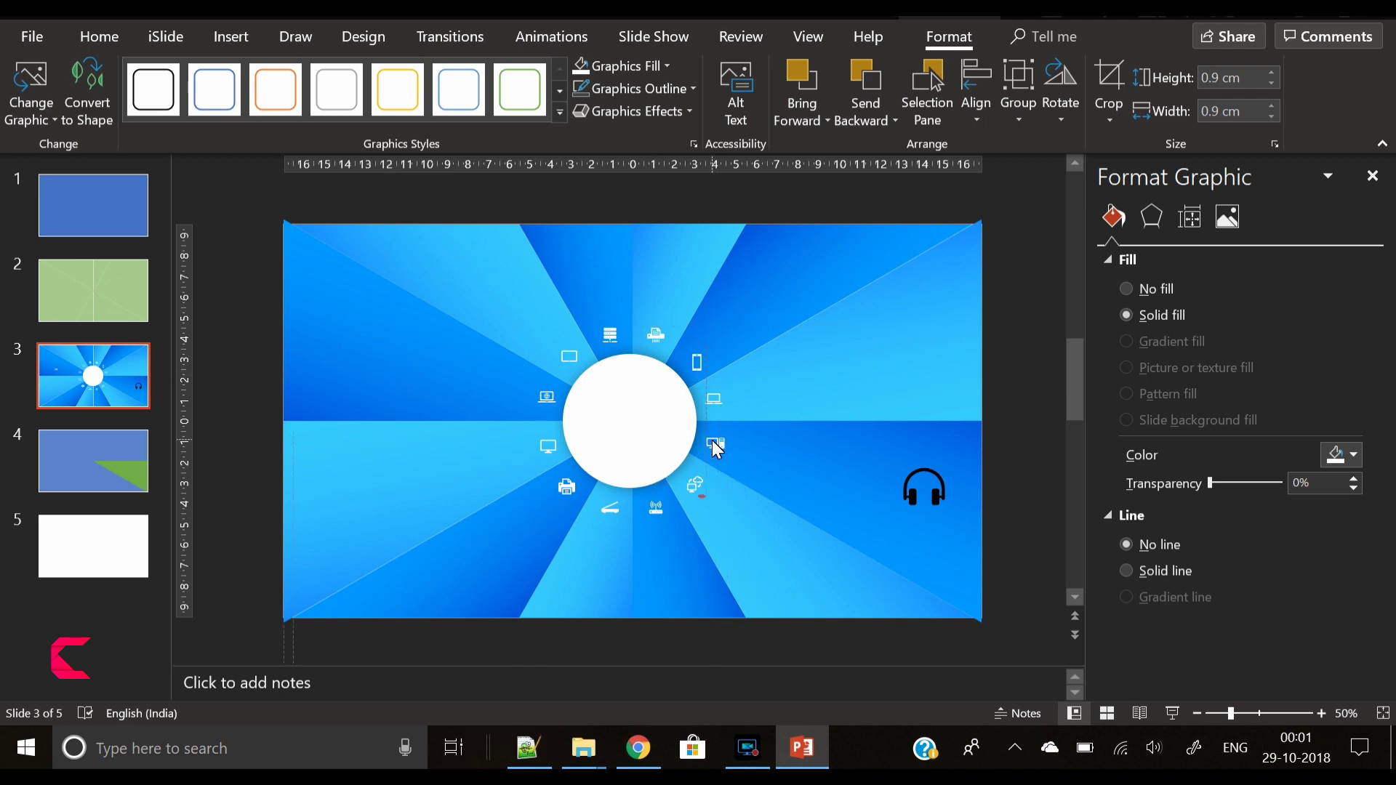
# Step: Move the headphone icon inside the white circle near its top and shrink it to 1.4 cm
pyautogui.click(244, 427)
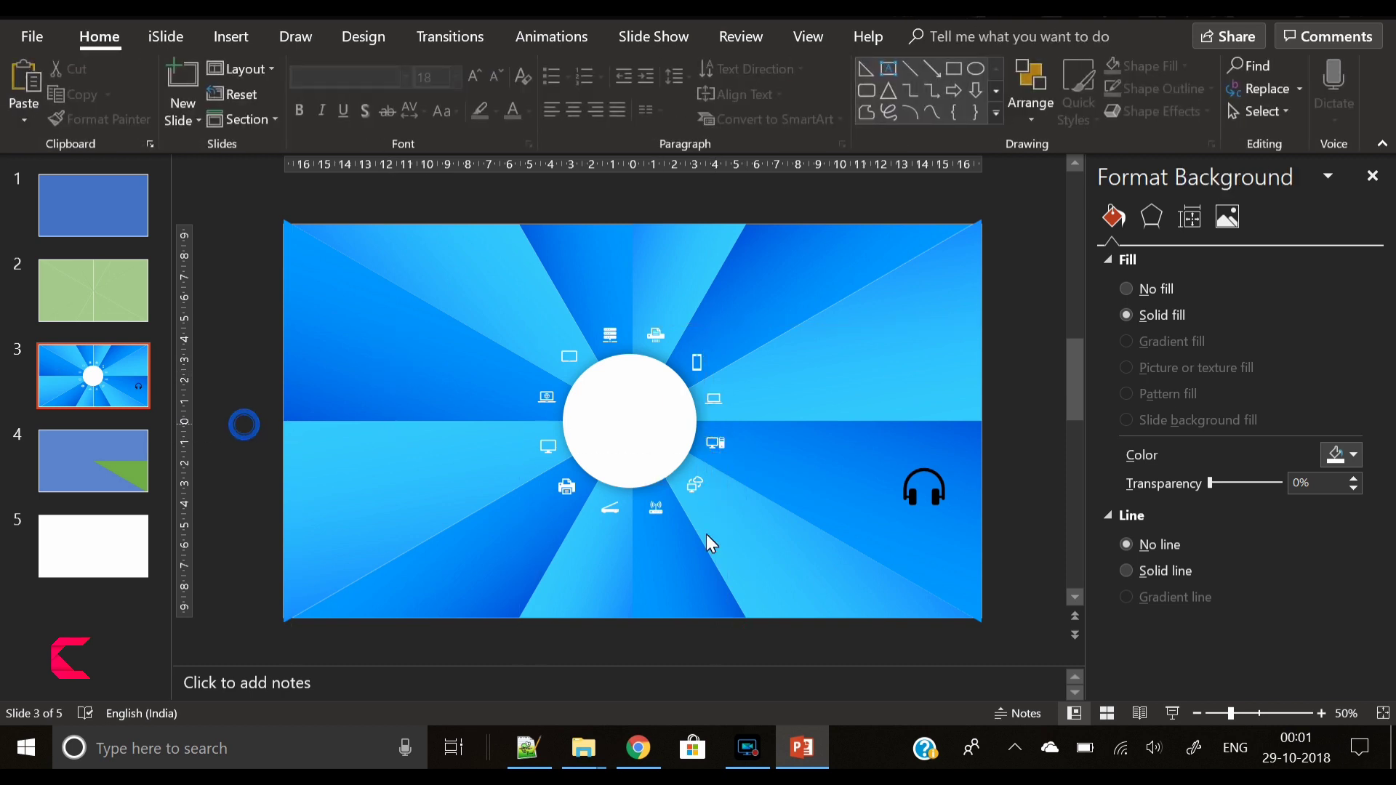
pyautogui.moveTo(945, 497); pyautogui.dragTo(654, 405)
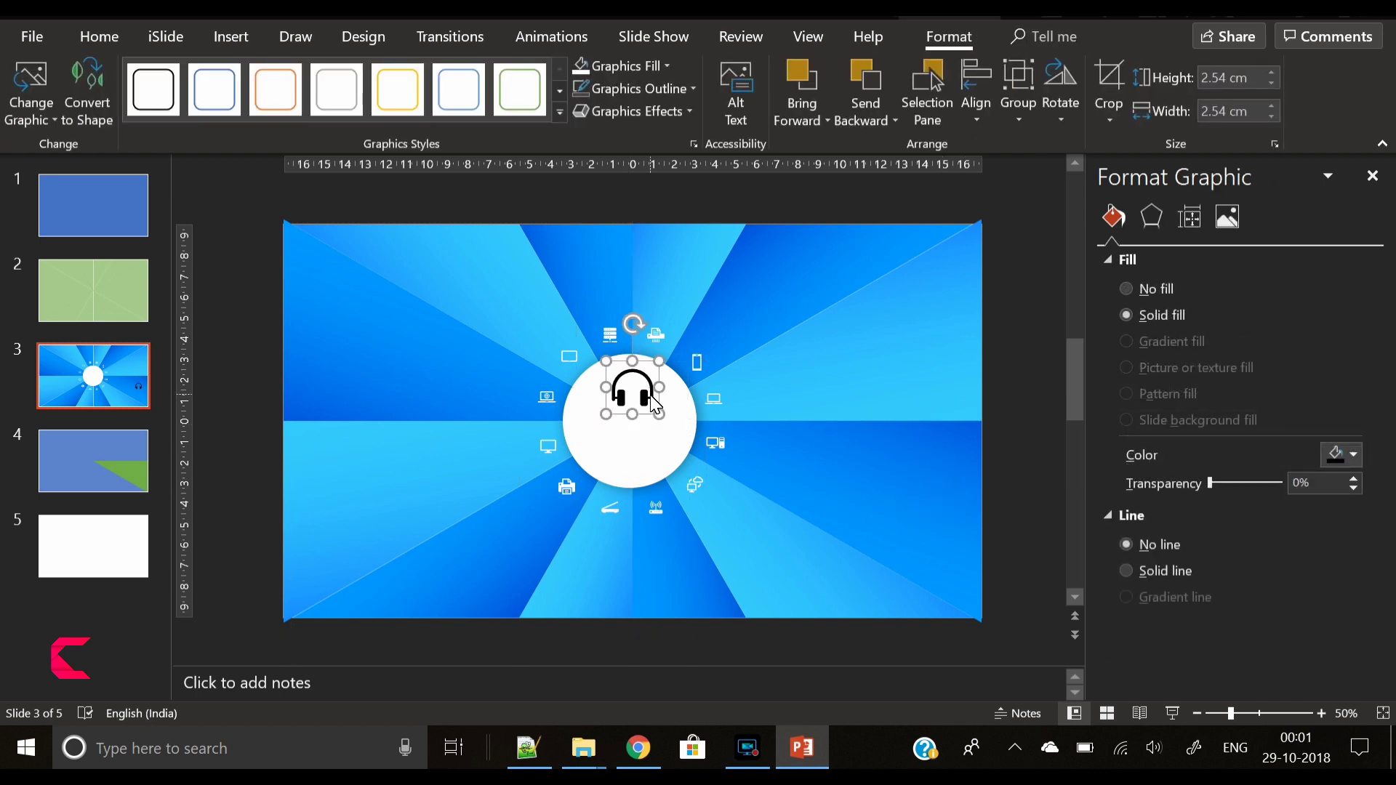
pyautogui.click(1270, 83)
pyautogui.click(1270, 83)
pyautogui.click(1270, 82)
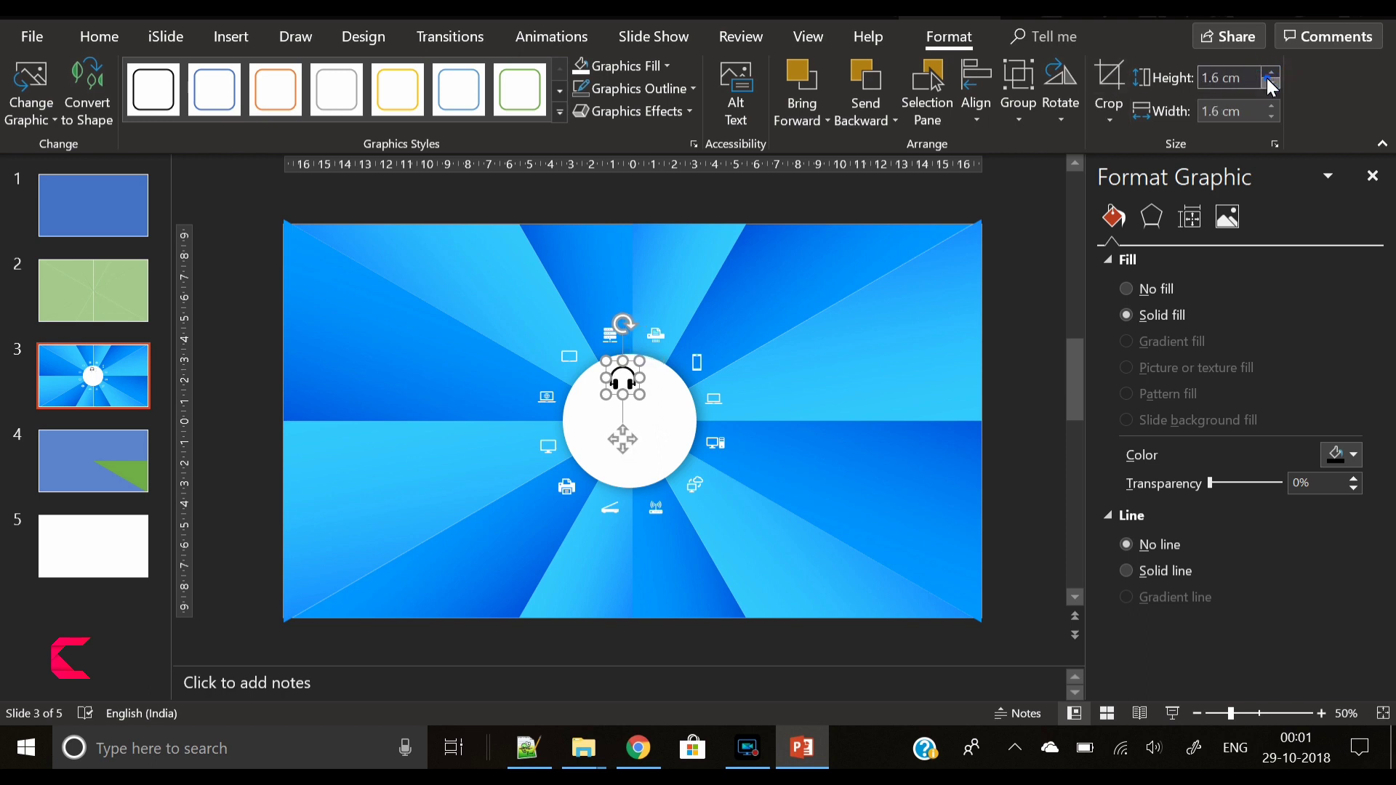
pyautogui.click(1270, 82)
pyautogui.click(1270, 82)
pyautogui.moveTo(622, 436); pyautogui.dragTo(635, 453)
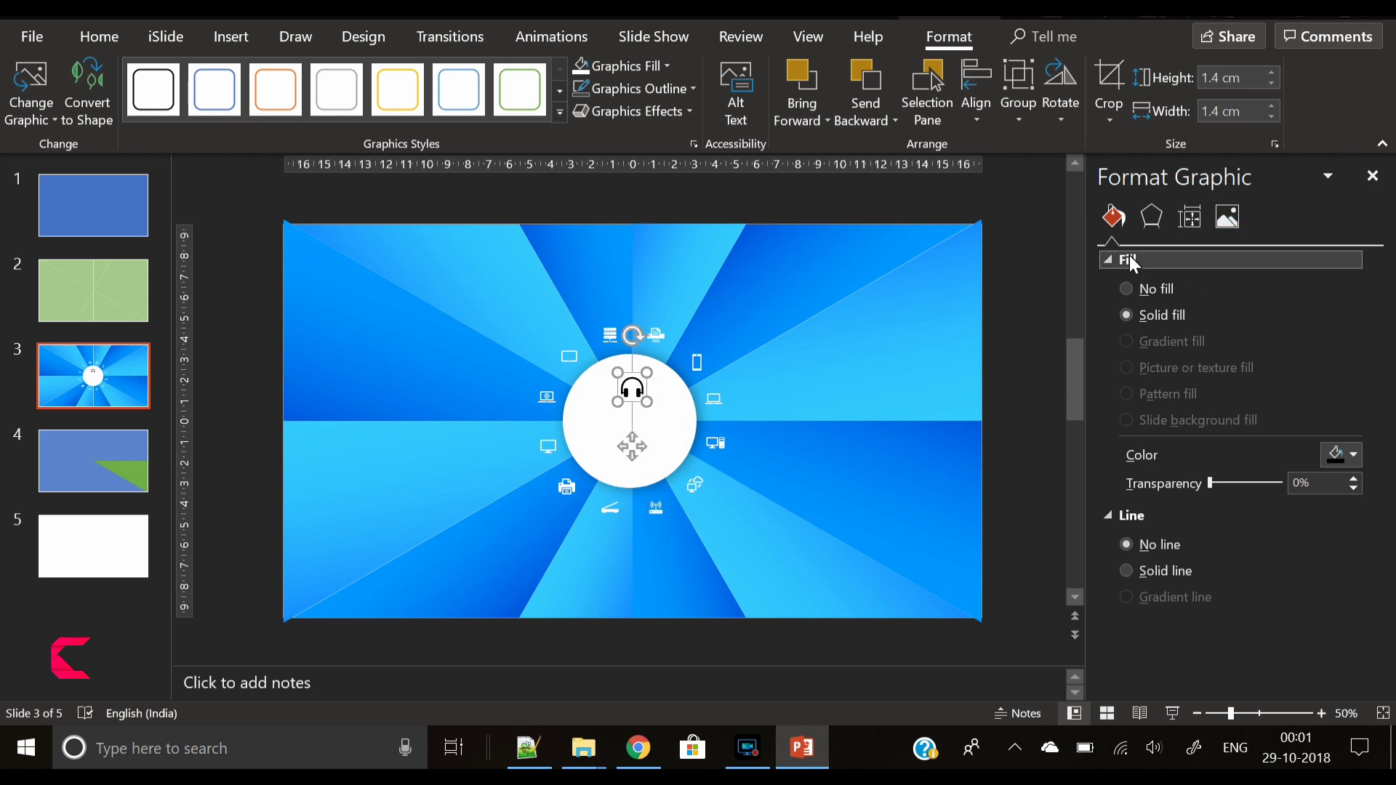
# Step: Colour the headphone icon light grey
pyautogui.click(1351, 455)
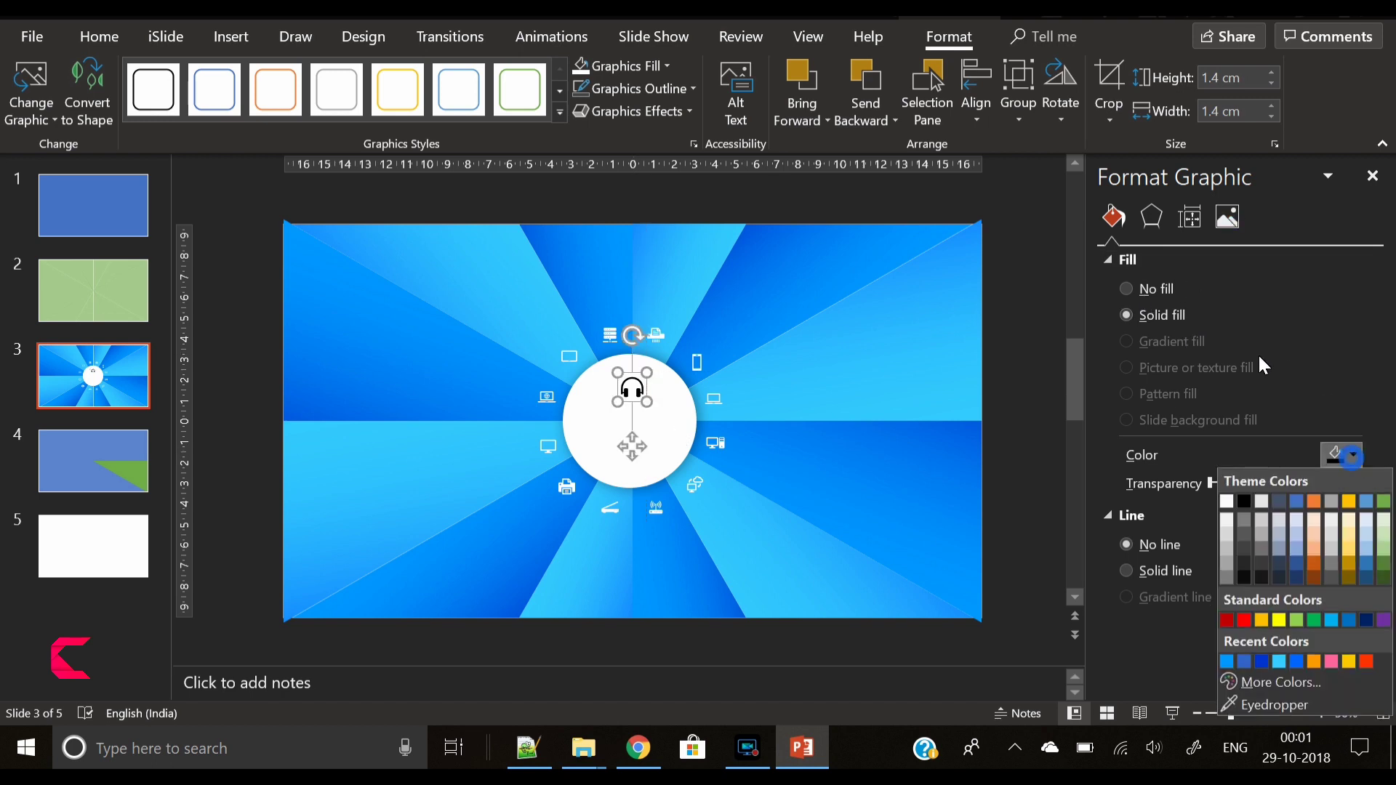
pyautogui.click(1227, 565)
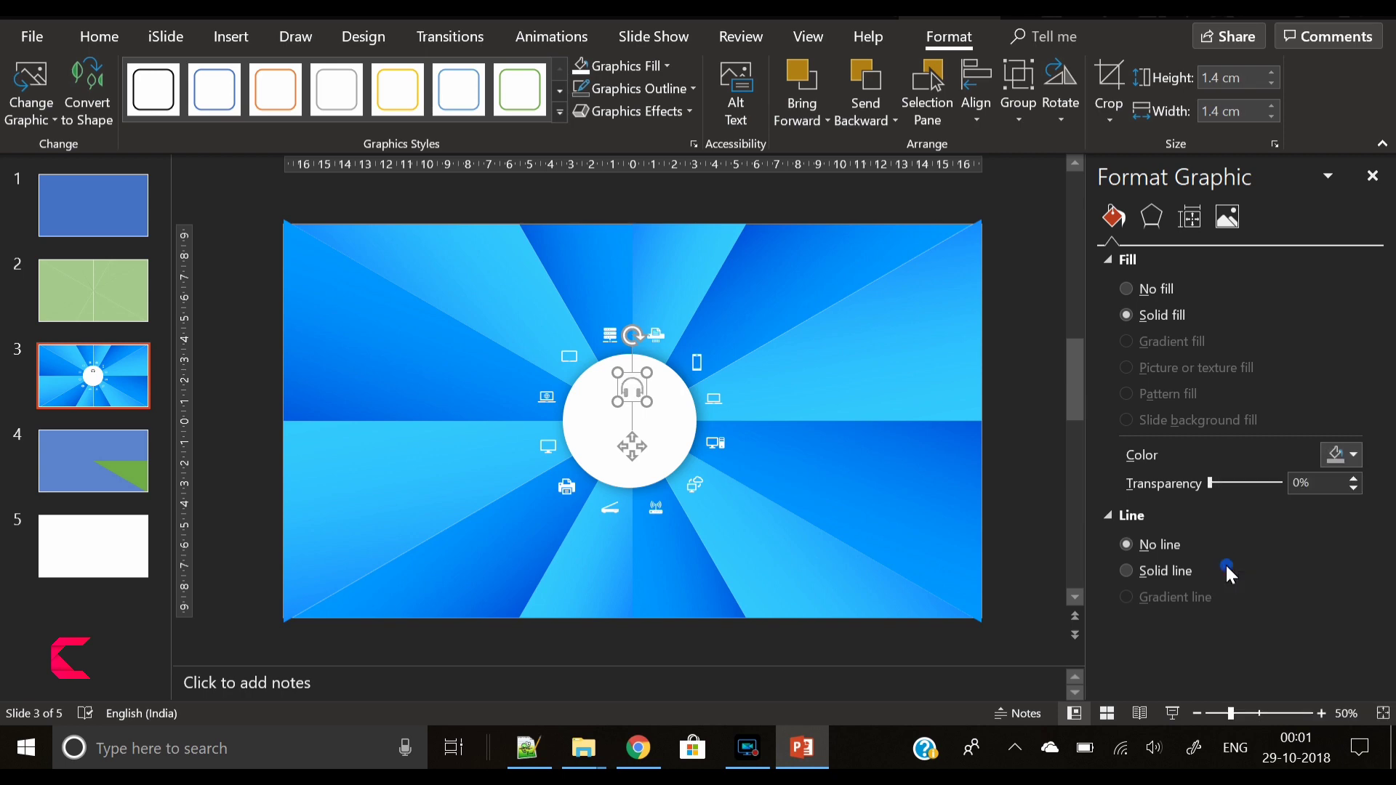
pyautogui.click(1004, 447)
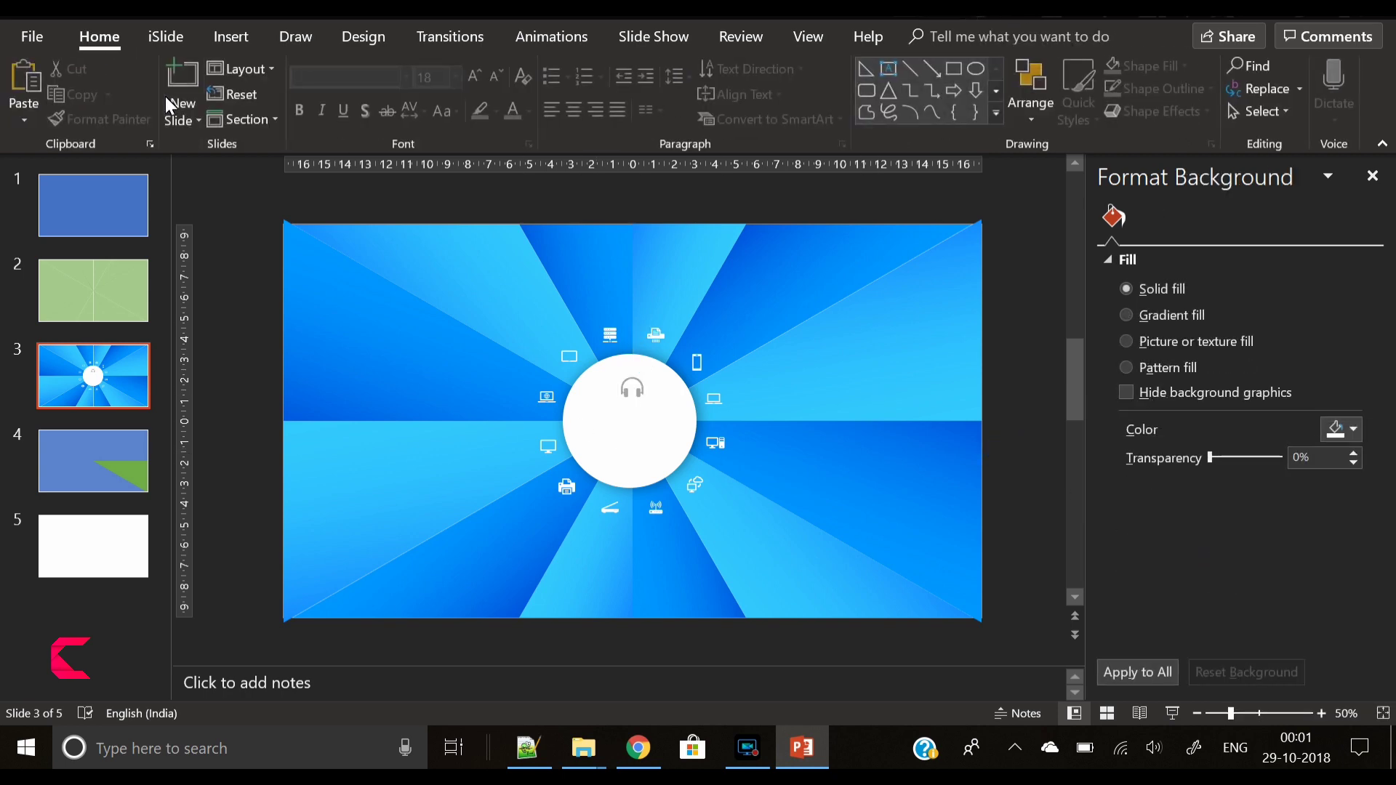
# Step: Draw a circle and centre it horizontally and vertically on the slide
pyautogui.click(232, 36)
pyautogui.click(346, 120)
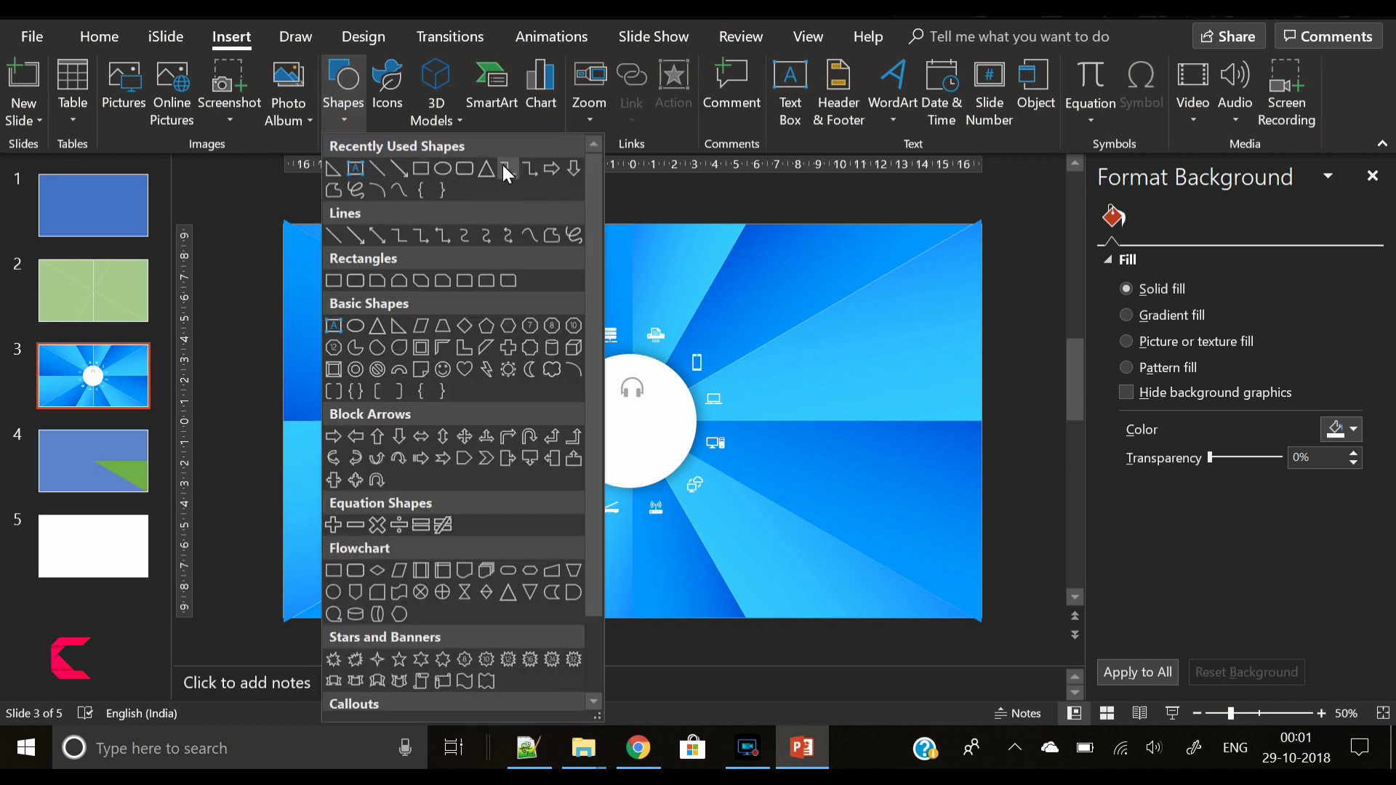
pyautogui.click(444, 169)
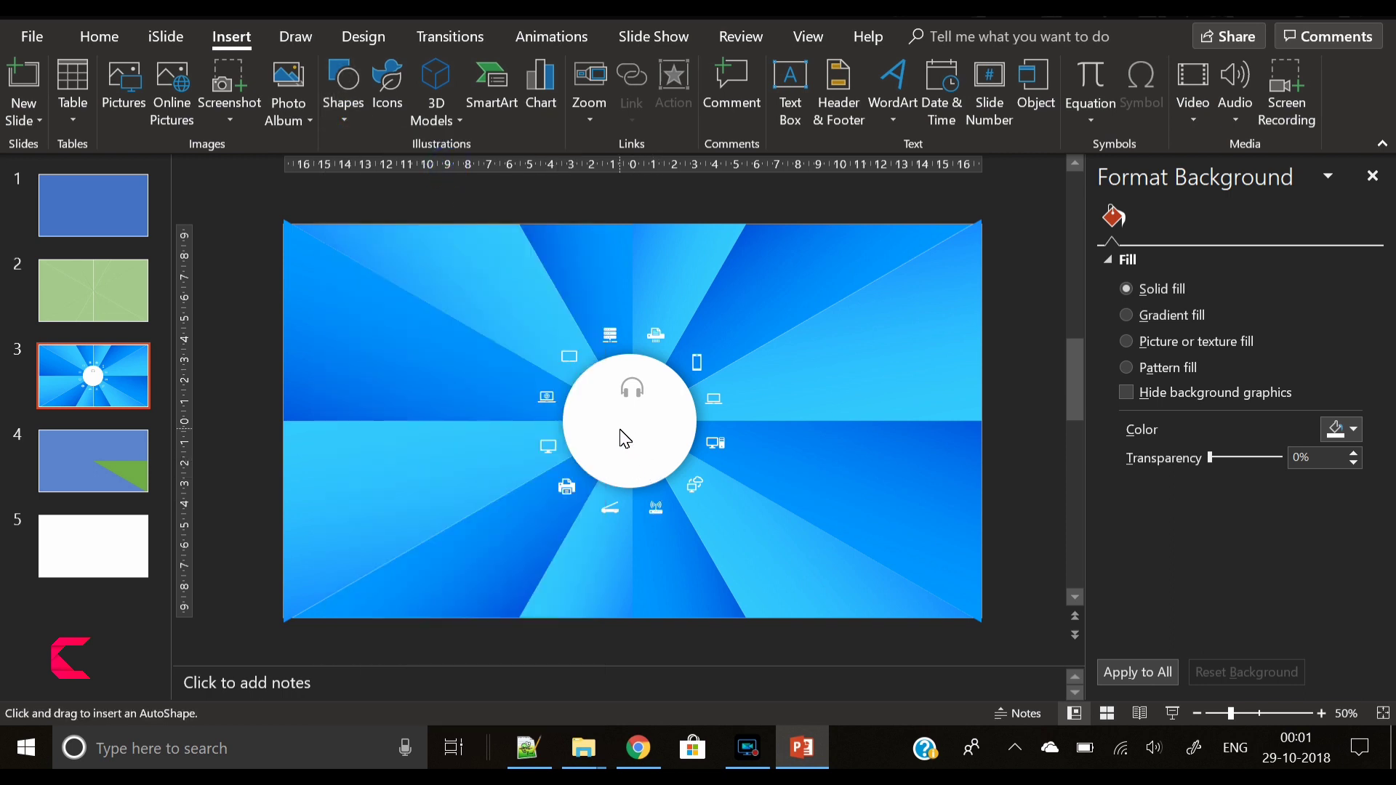
pyautogui.moveTo(620, 429); pyautogui.dragTo(728, 535)
pyautogui.moveTo(595, 417); pyautogui.dragTo(609, 418)
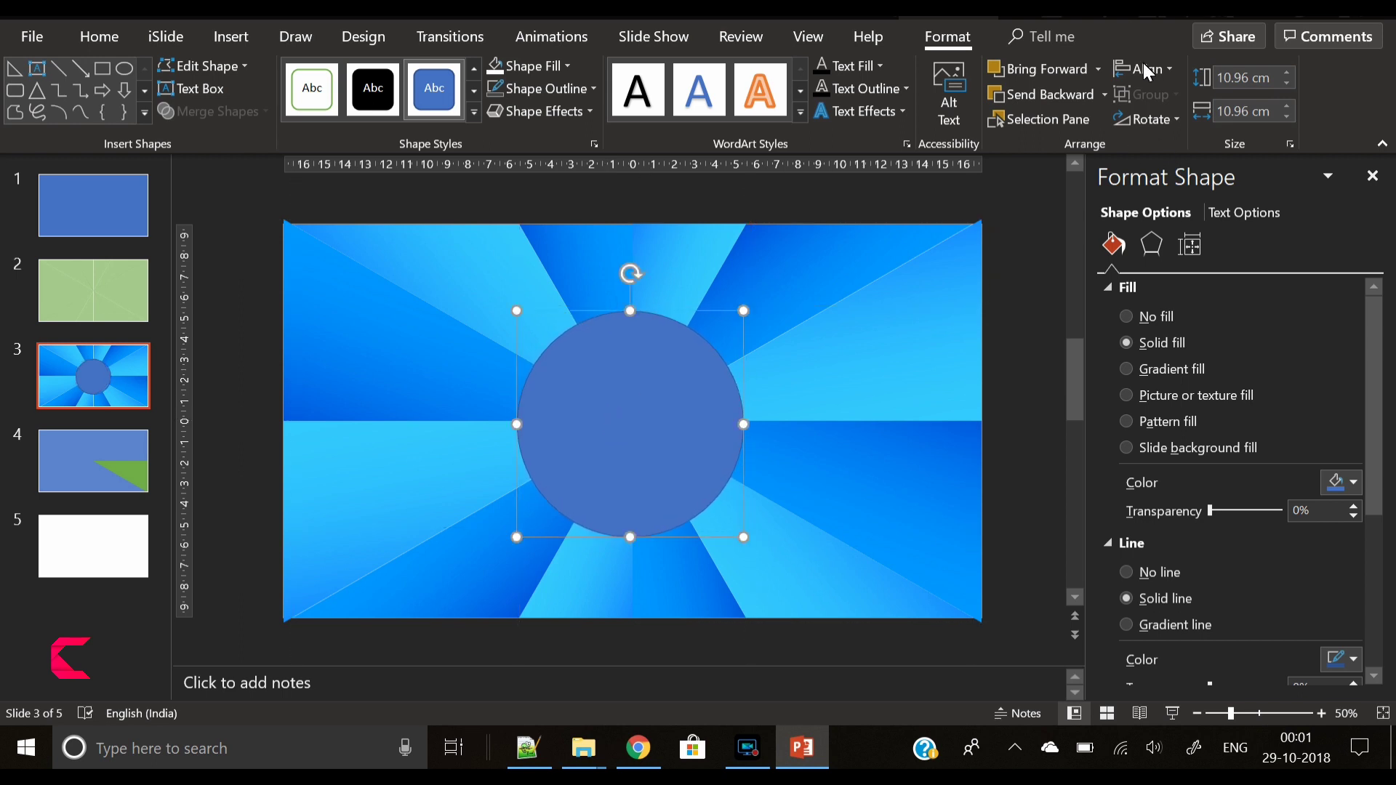
pyautogui.click(1145, 67)
pyautogui.click(1166, 121)
pyautogui.click(1166, 69)
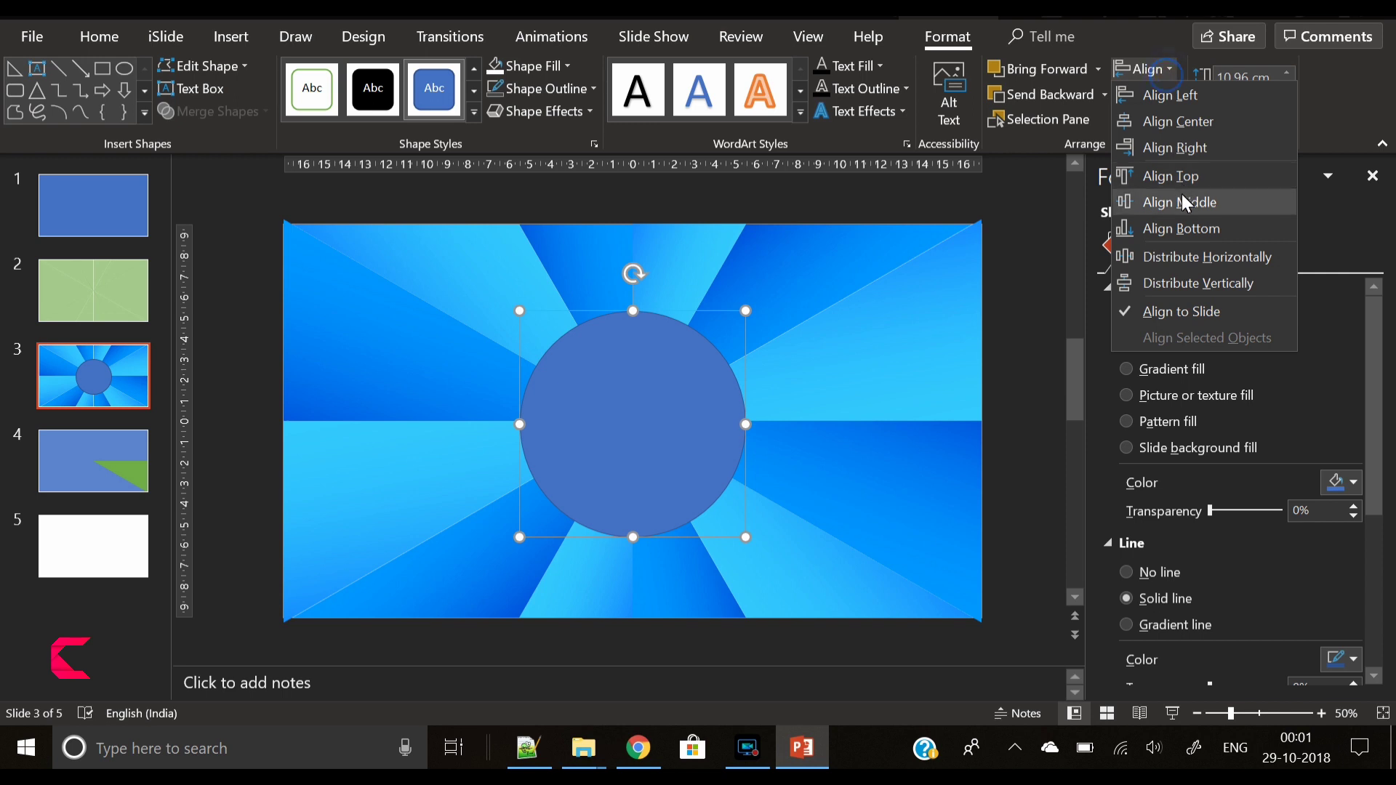
pyautogui.click(1182, 198)
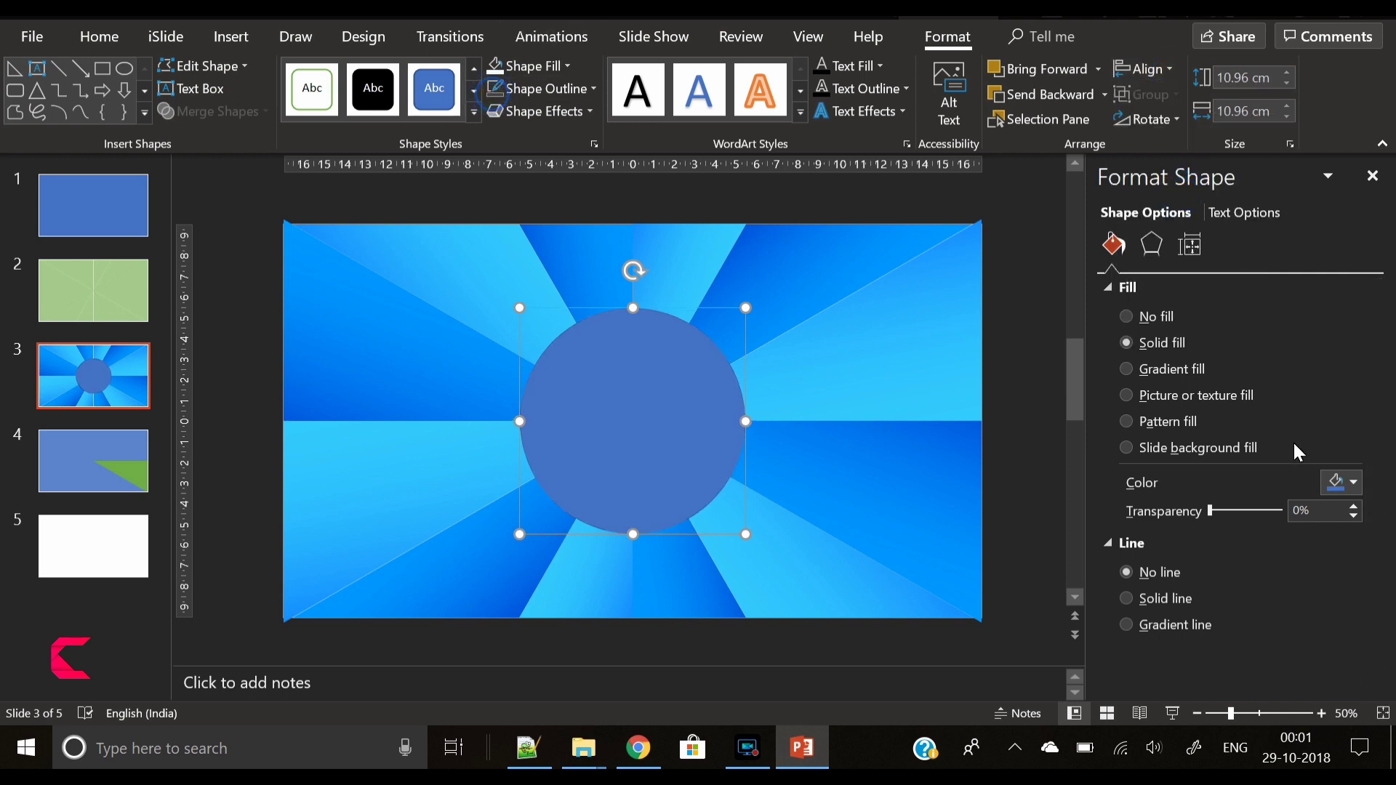
# Step: Fill the circle black at 92% transparency
pyautogui.click(1344, 492)
pyautogui.click(1249, 256)
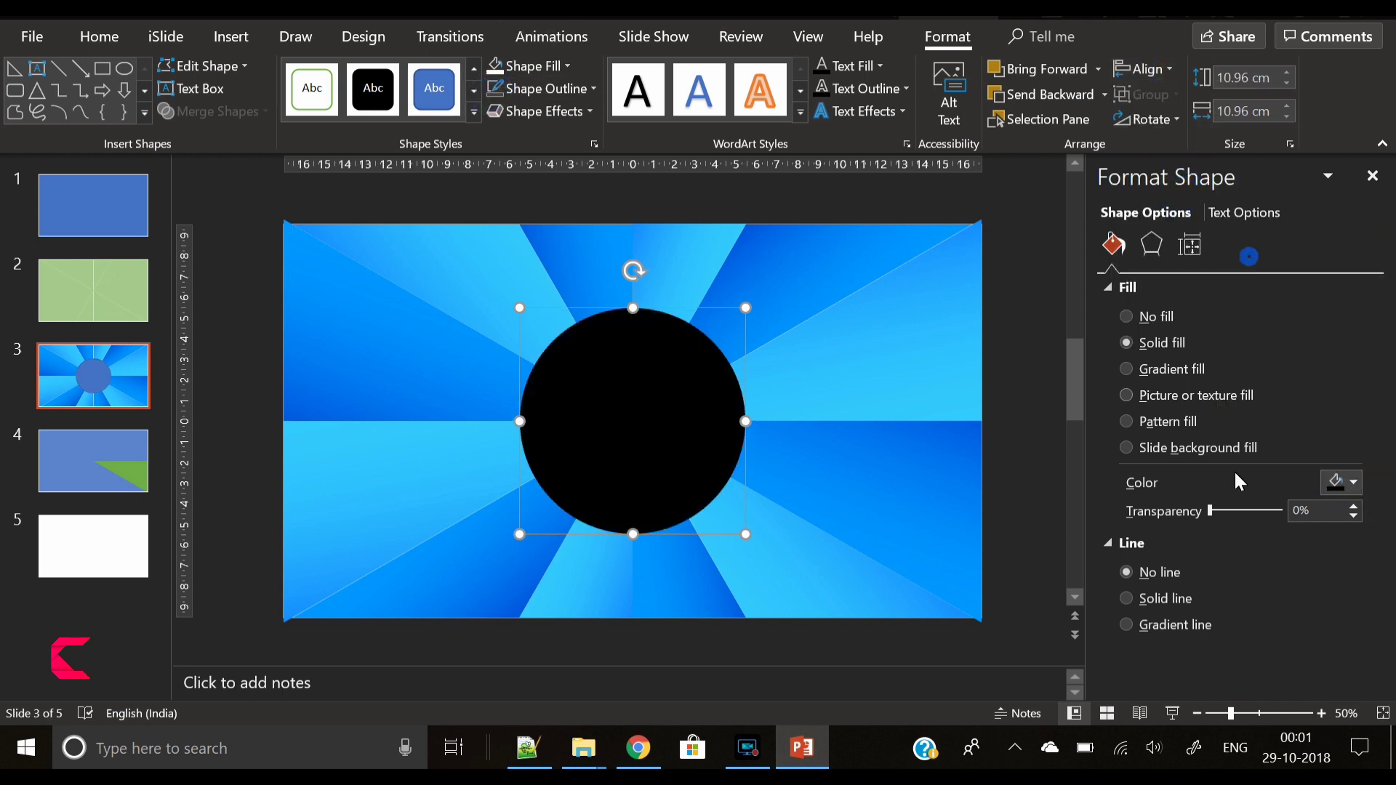
pyautogui.moveTo(1212, 513); pyautogui.dragTo(1275, 522)
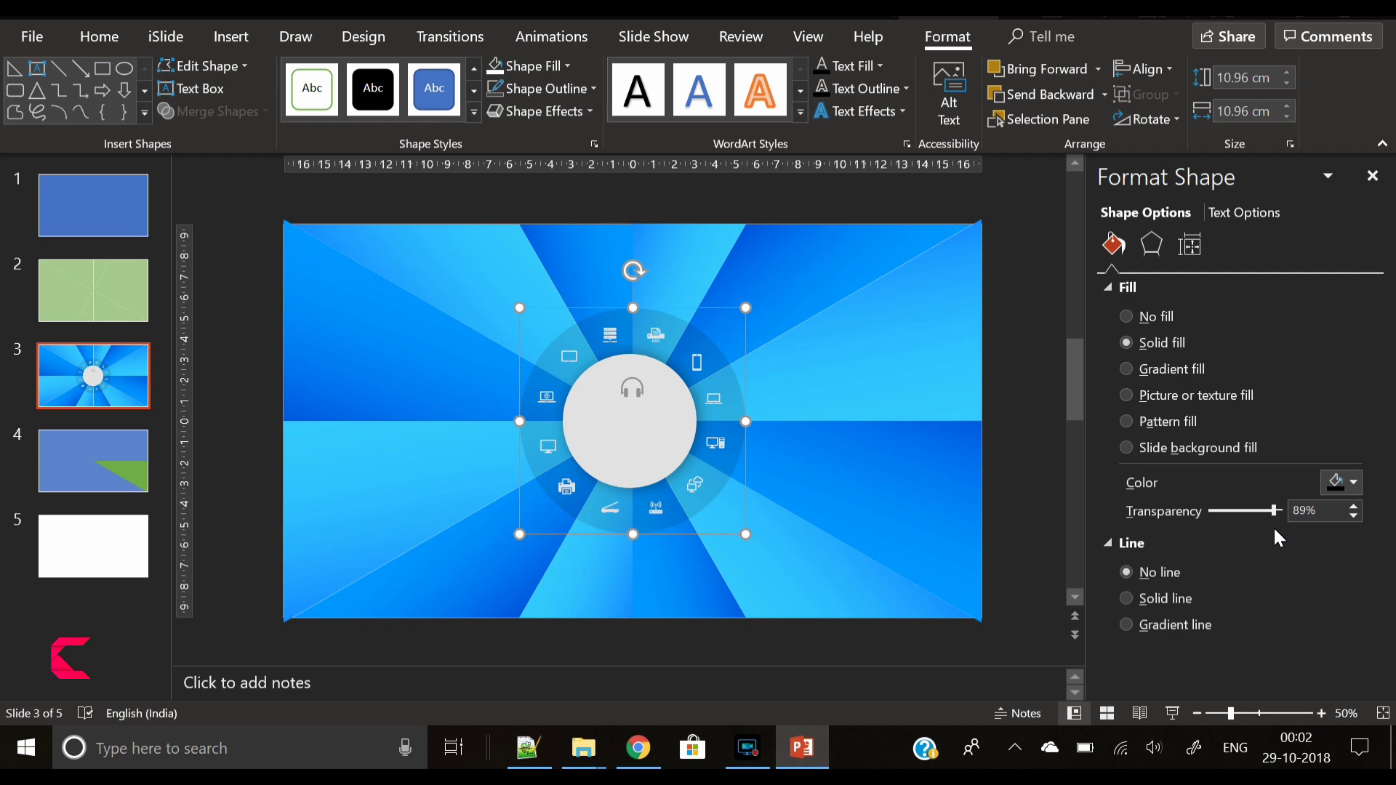
# Step: Send the circle back behind the white centre circle using the Selection Pane
pyautogui.click(1036, 122)
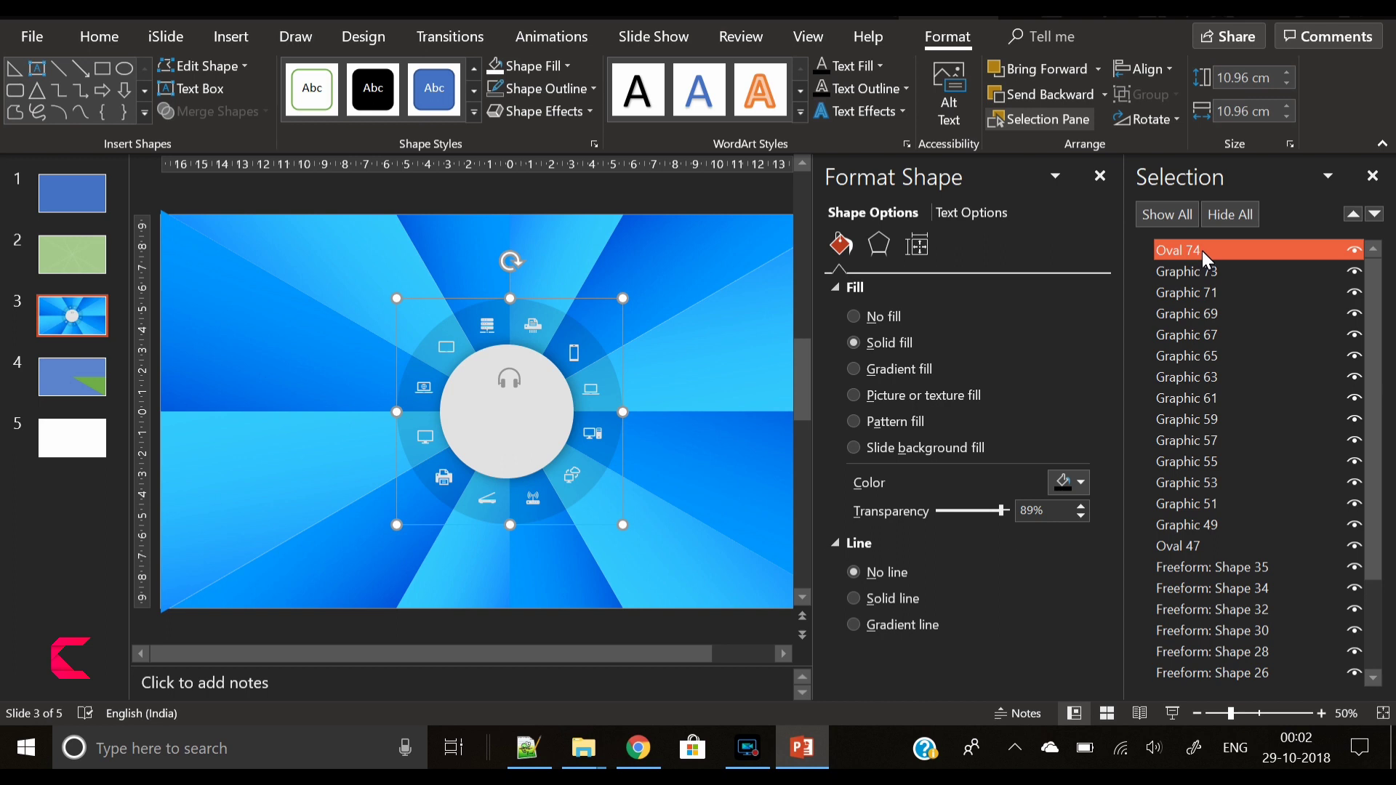
pyautogui.click(1375, 214)
pyautogui.click(1375, 214)
pyautogui.click(1375, 214)
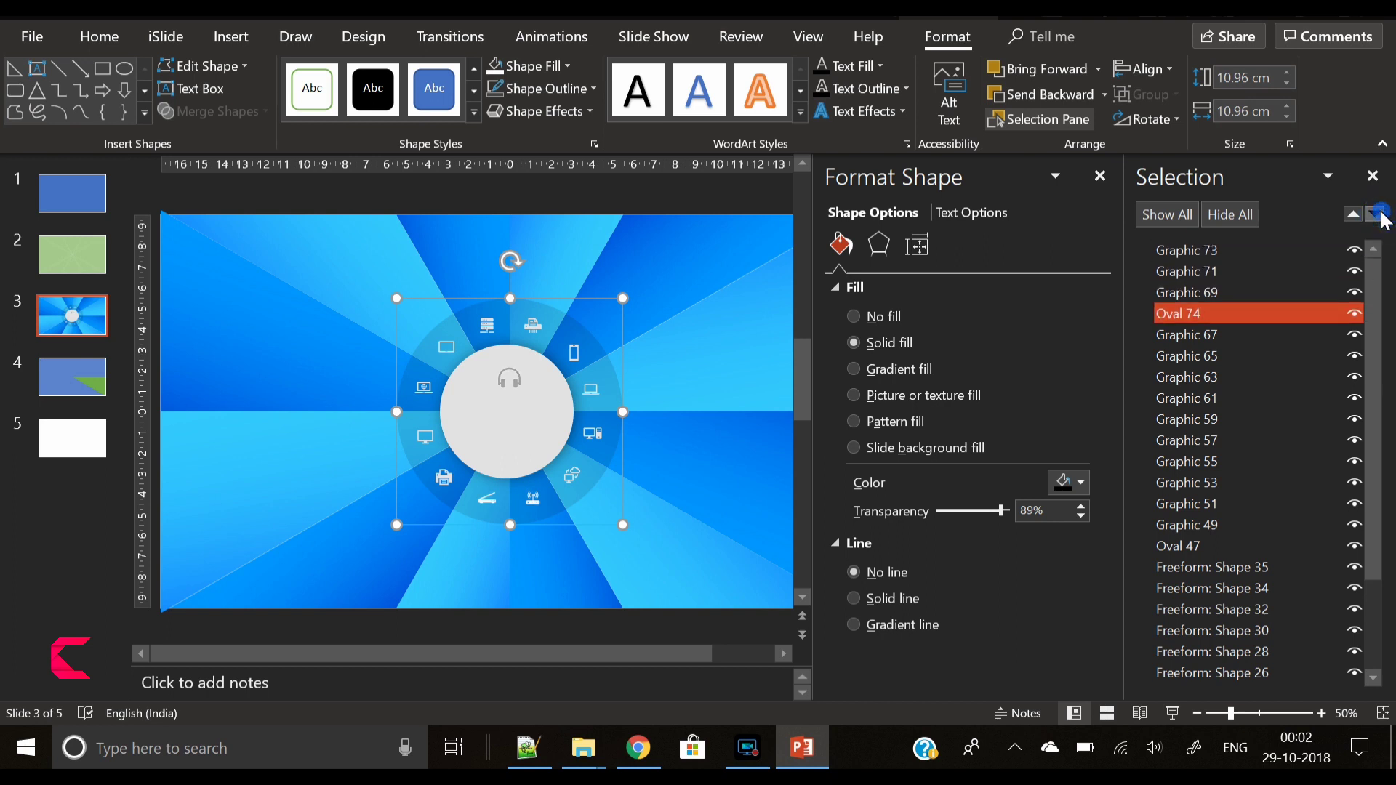
pyautogui.doubleClick(1374, 214)
pyautogui.doubleClick(1375, 213)
pyautogui.doubleClick(1375, 214)
pyautogui.doubleClick(1374, 214)
pyautogui.doubleClick(1375, 214)
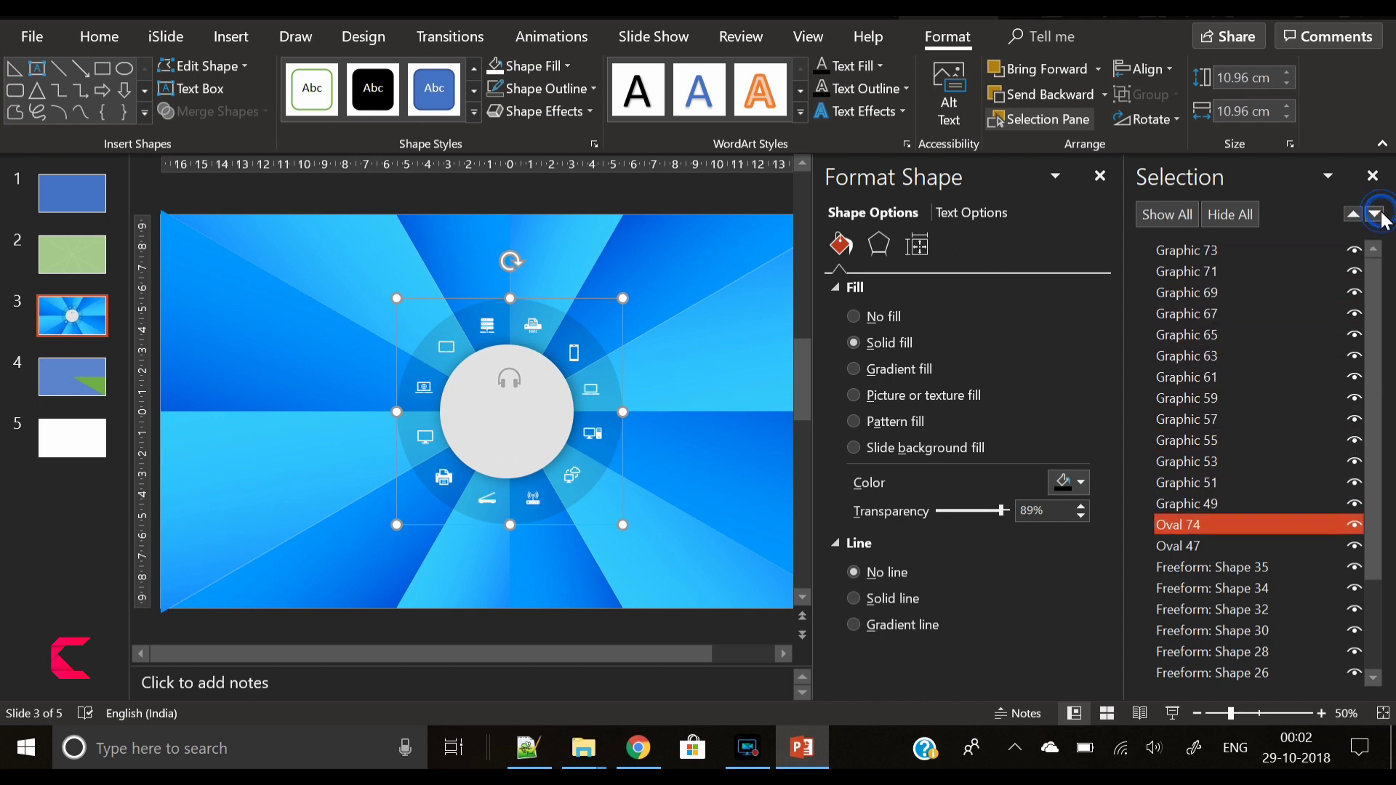
pyautogui.click(1375, 214)
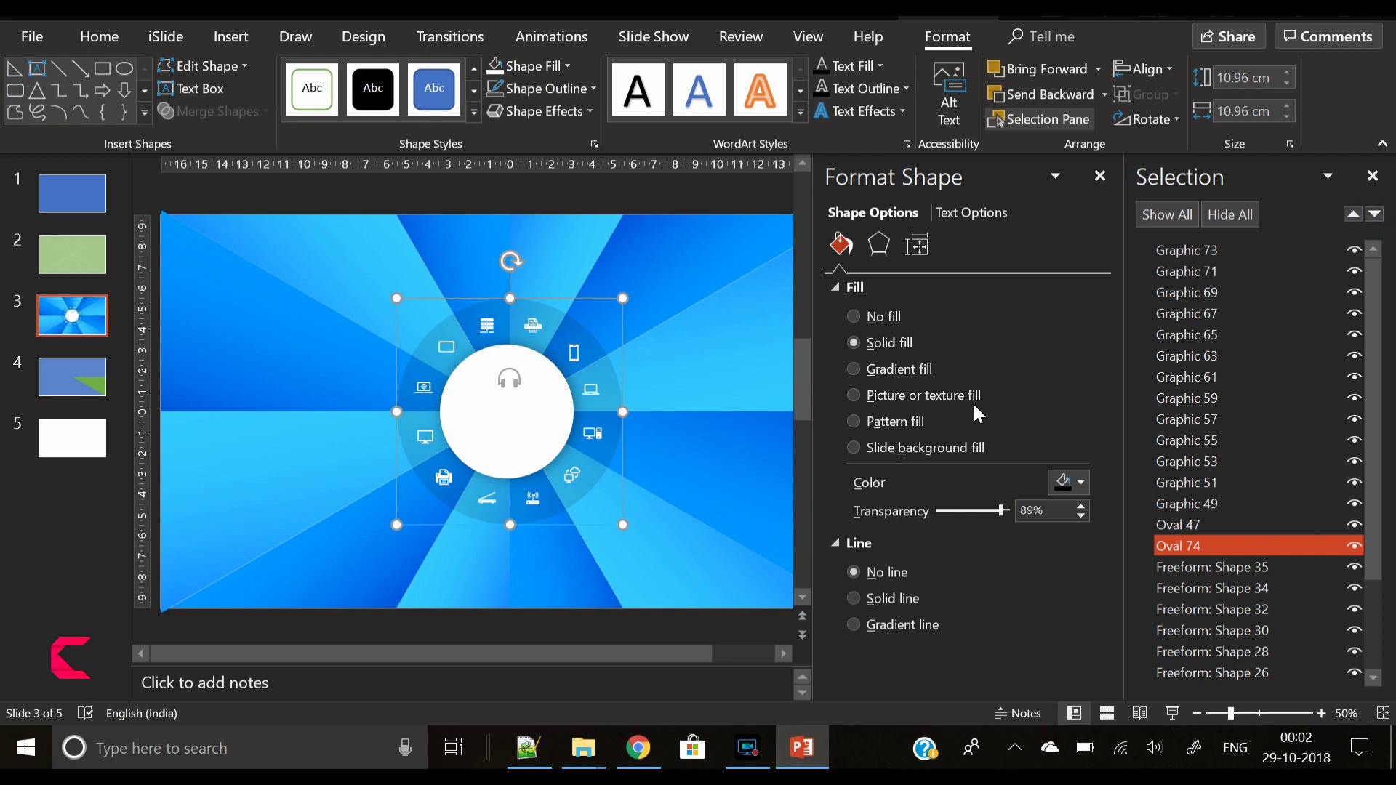
pyautogui.click(1373, 176)
# Step: Fine-tune the ring's transparency and pick a new fill colour for it
pyautogui.moveTo(1272, 518); pyautogui.dragTo(1276, 512)
pyautogui.click(1342, 482)
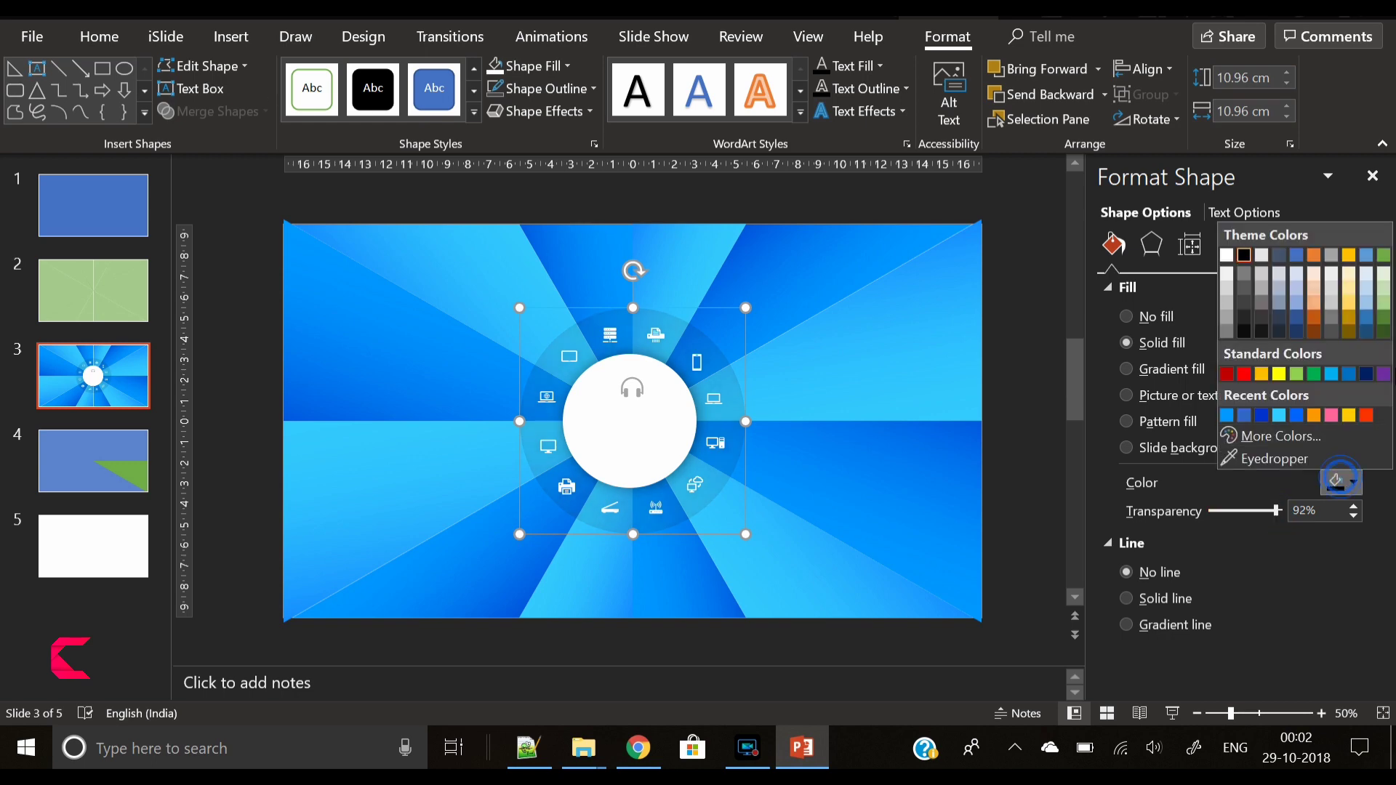
pyautogui.click(1373, 377)
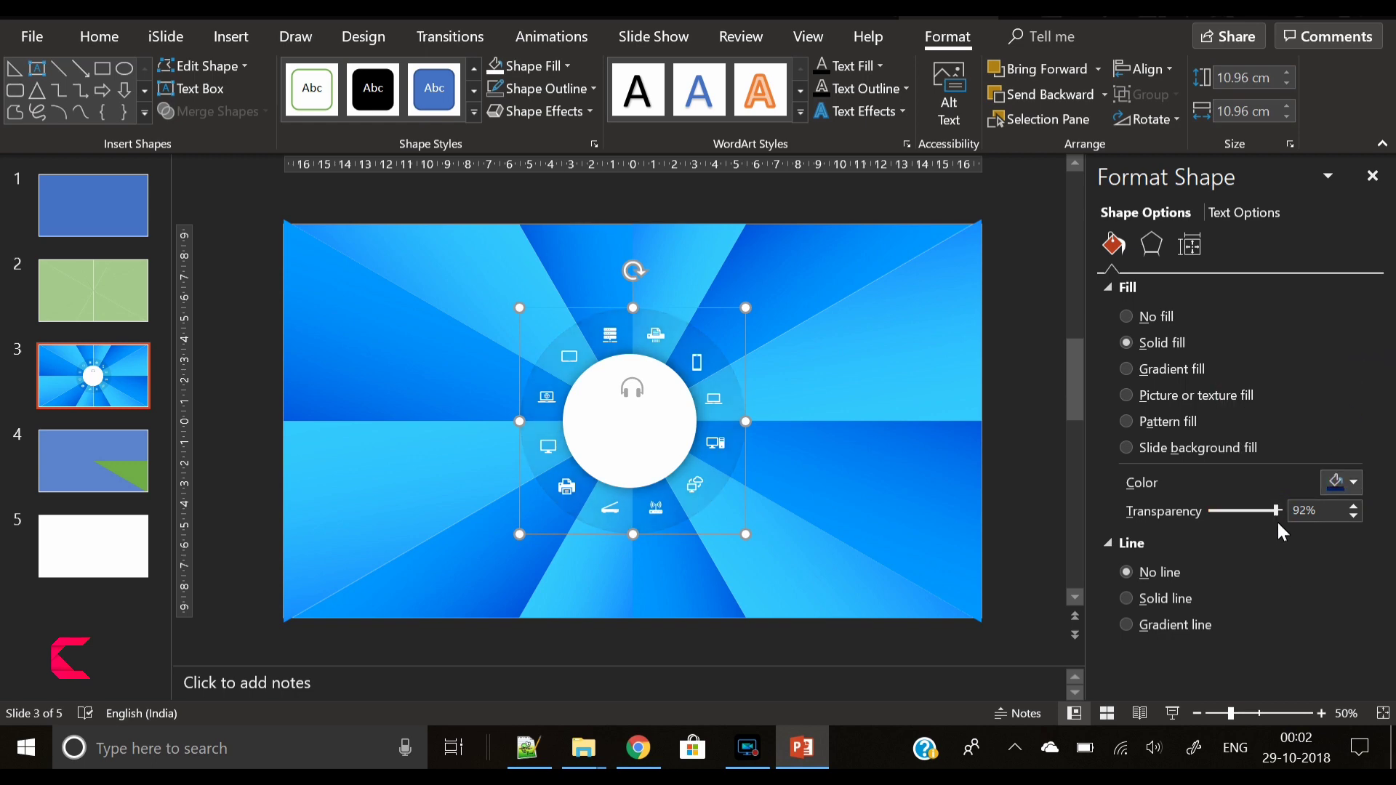
pyautogui.click(556, 371)
# Step: Add a text box on the upper-left triangle and generate a Lorem ipsum paragraph with =lorem(1)
pyautogui.click(234, 38)
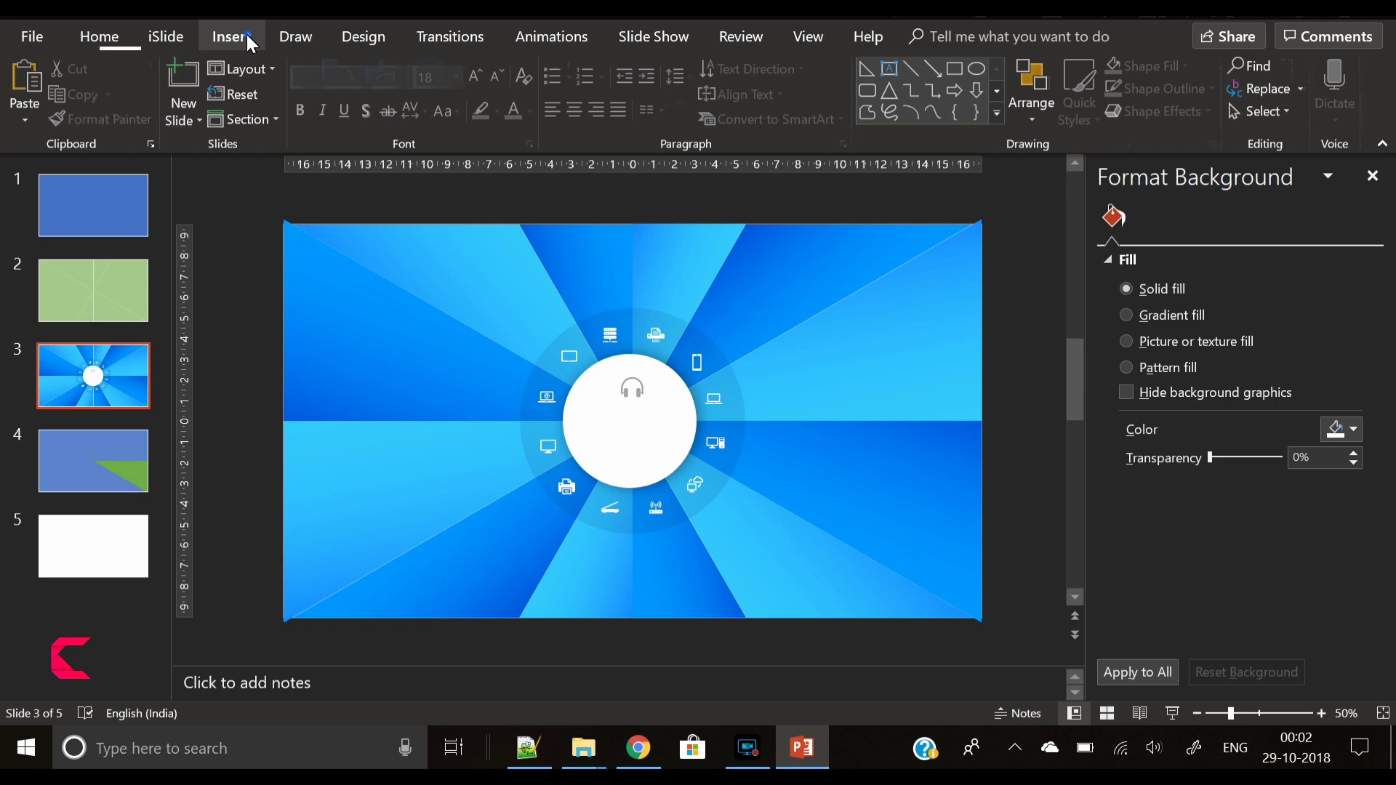
pyautogui.click(790, 91)
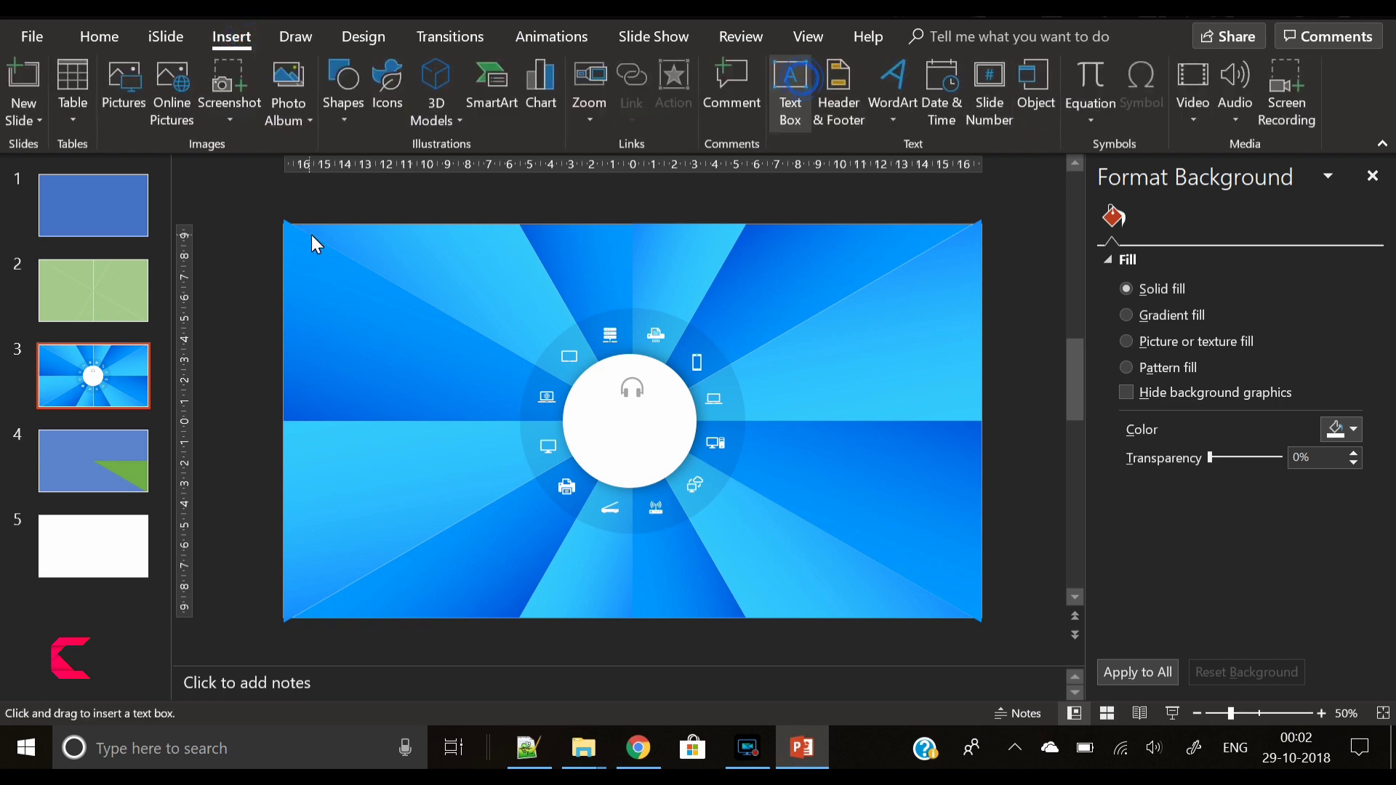
pyautogui.moveTo(417, 255); pyautogui.dragTo(540, 307)
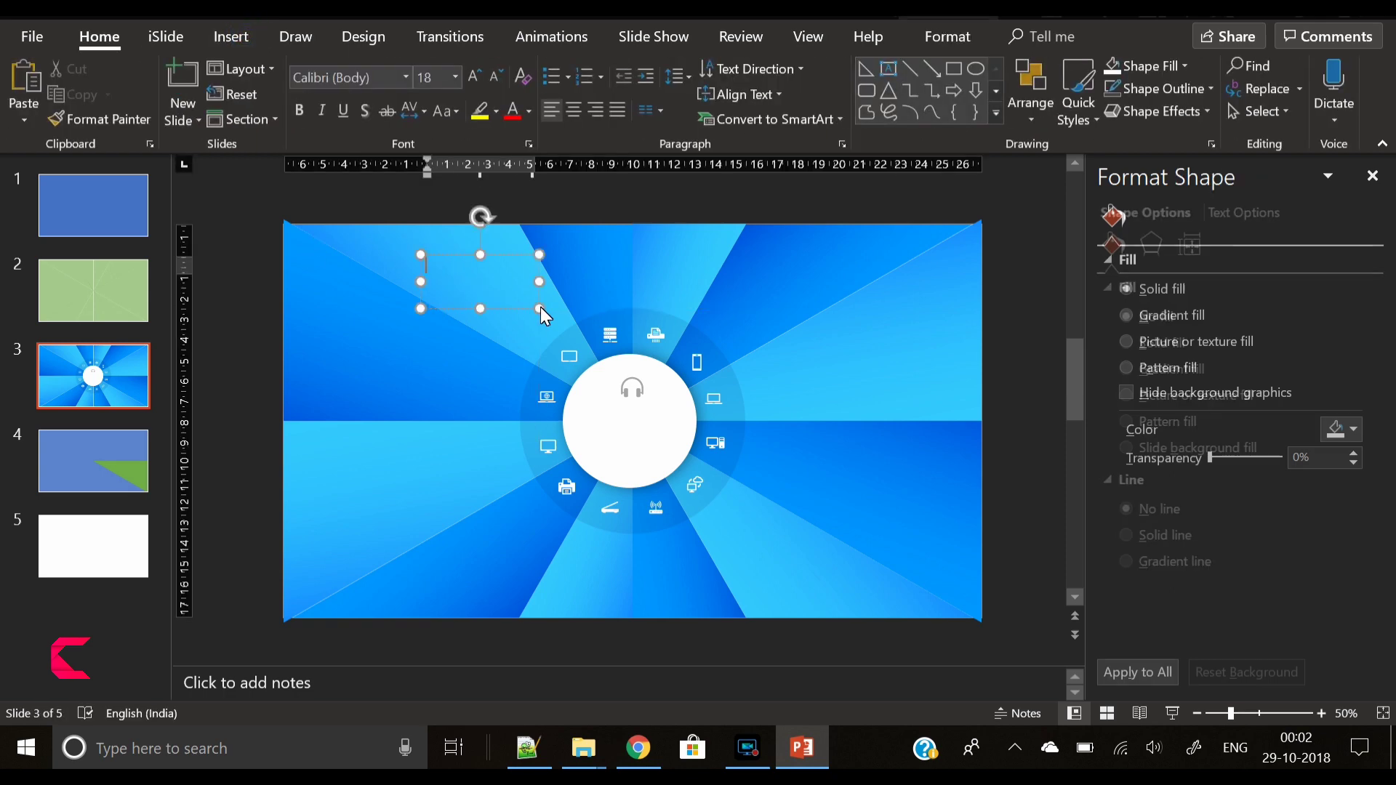
pyautogui.write('=lorem')
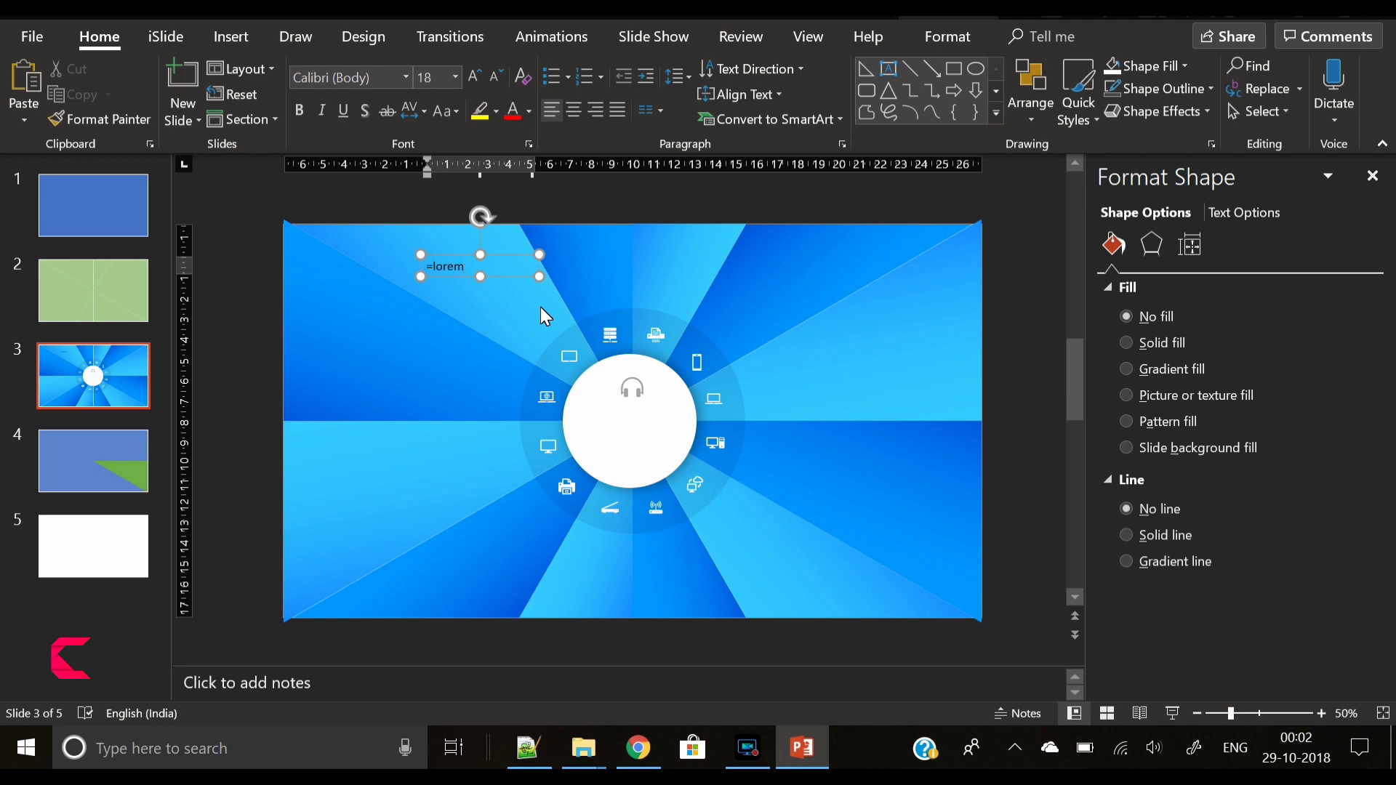
pyautogui.write('(1)')
pyautogui.hotkey('ctrl', 'a')
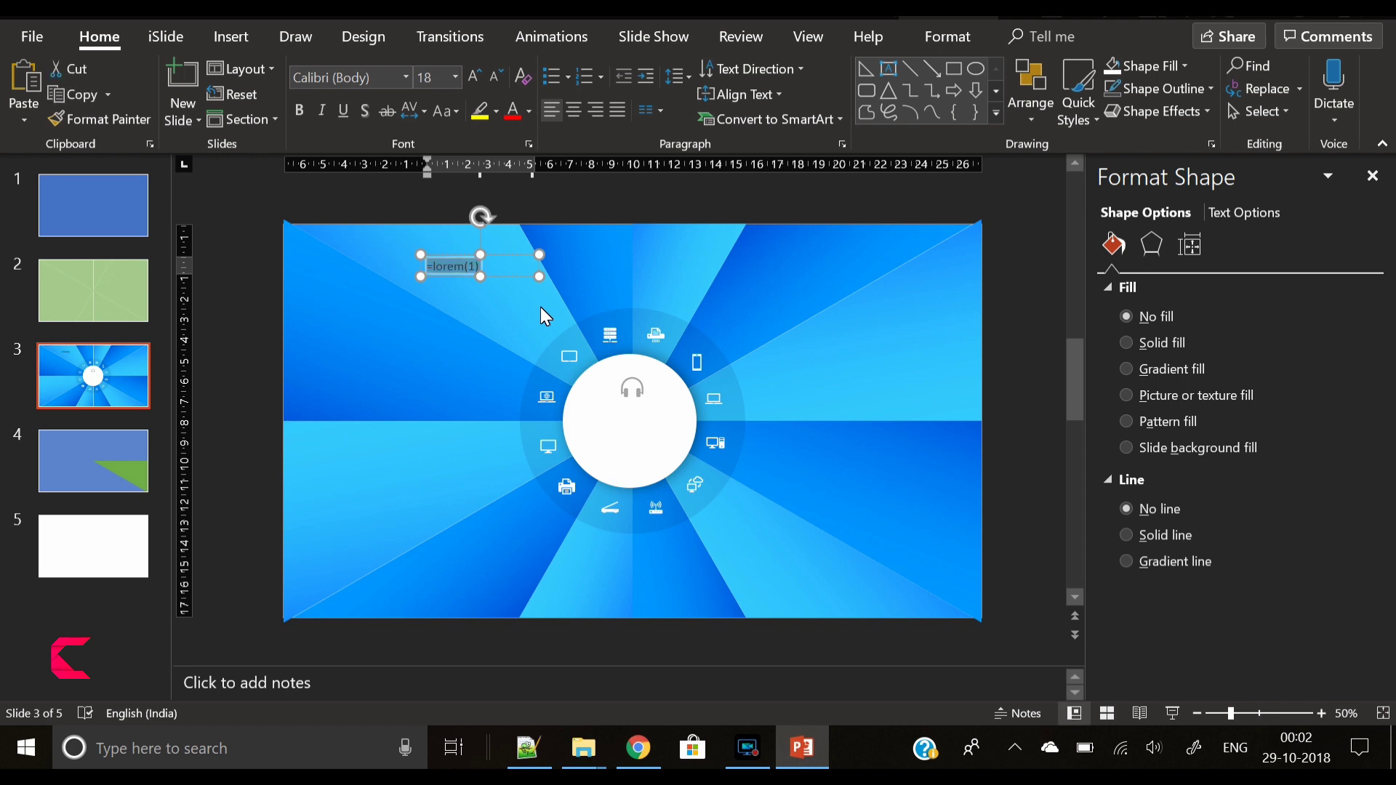
pyautogui.press('End')
pyautogui.press('Return')
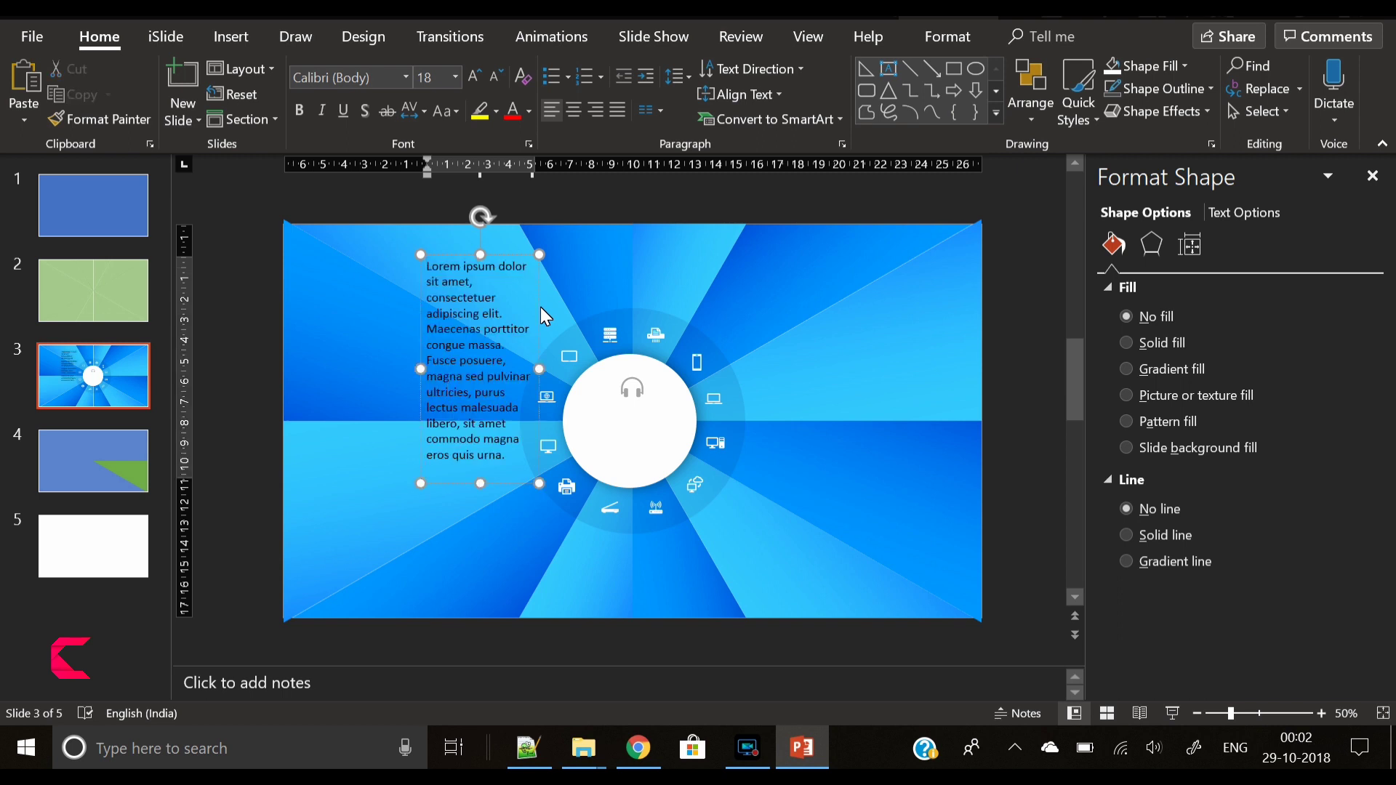
# Step: Format the paragraph as white Open Sans Light at 9 pt
pyautogui.hotkey('ctrl', 'a')
pyautogui.click(380, 77)
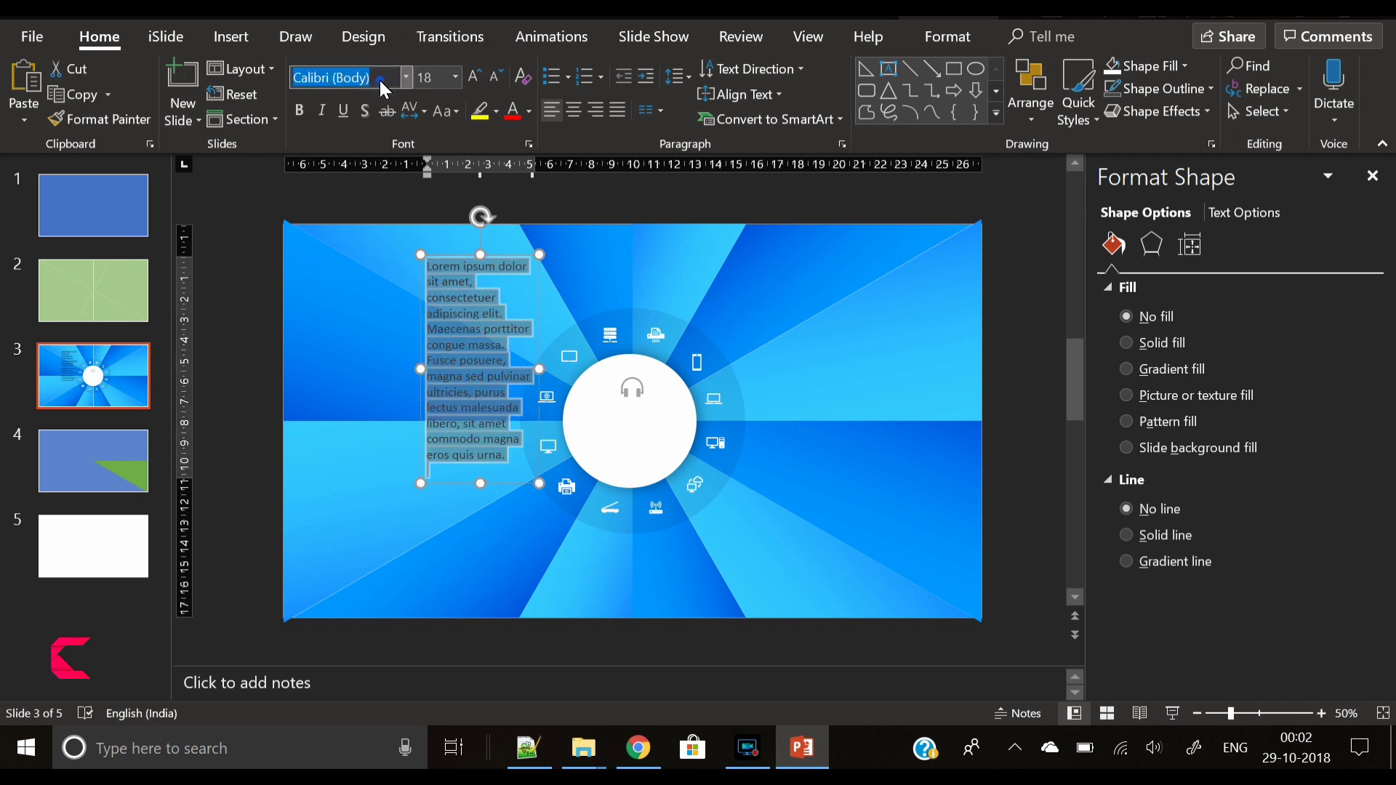
pyautogui.write('Open Sans Light')
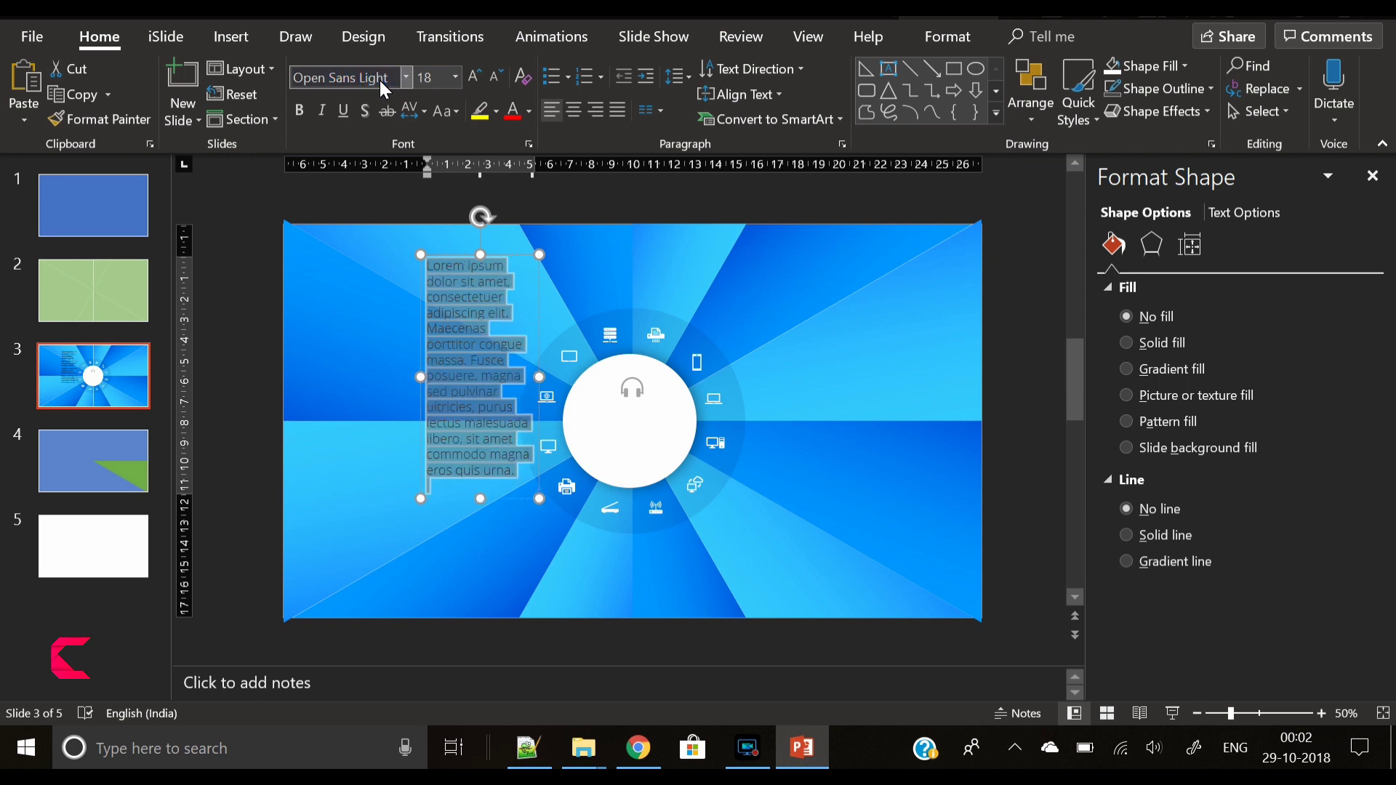
pyautogui.press('Return')
pyautogui.click(500, 76)
pyautogui.click(501, 76)
pyautogui.click(500, 76)
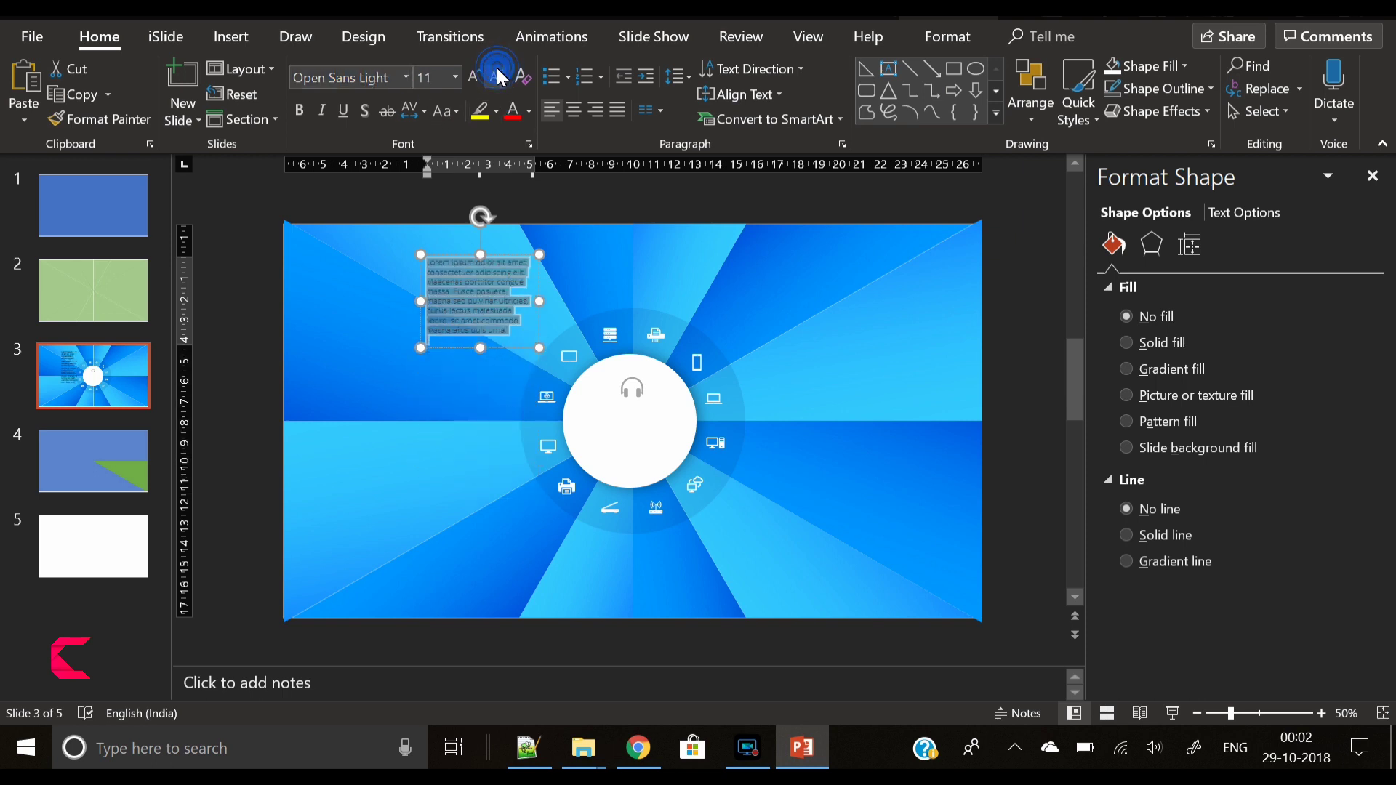
pyautogui.click(500, 76)
pyautogui.click(500, 76)
pyautogui.click(529, 111)
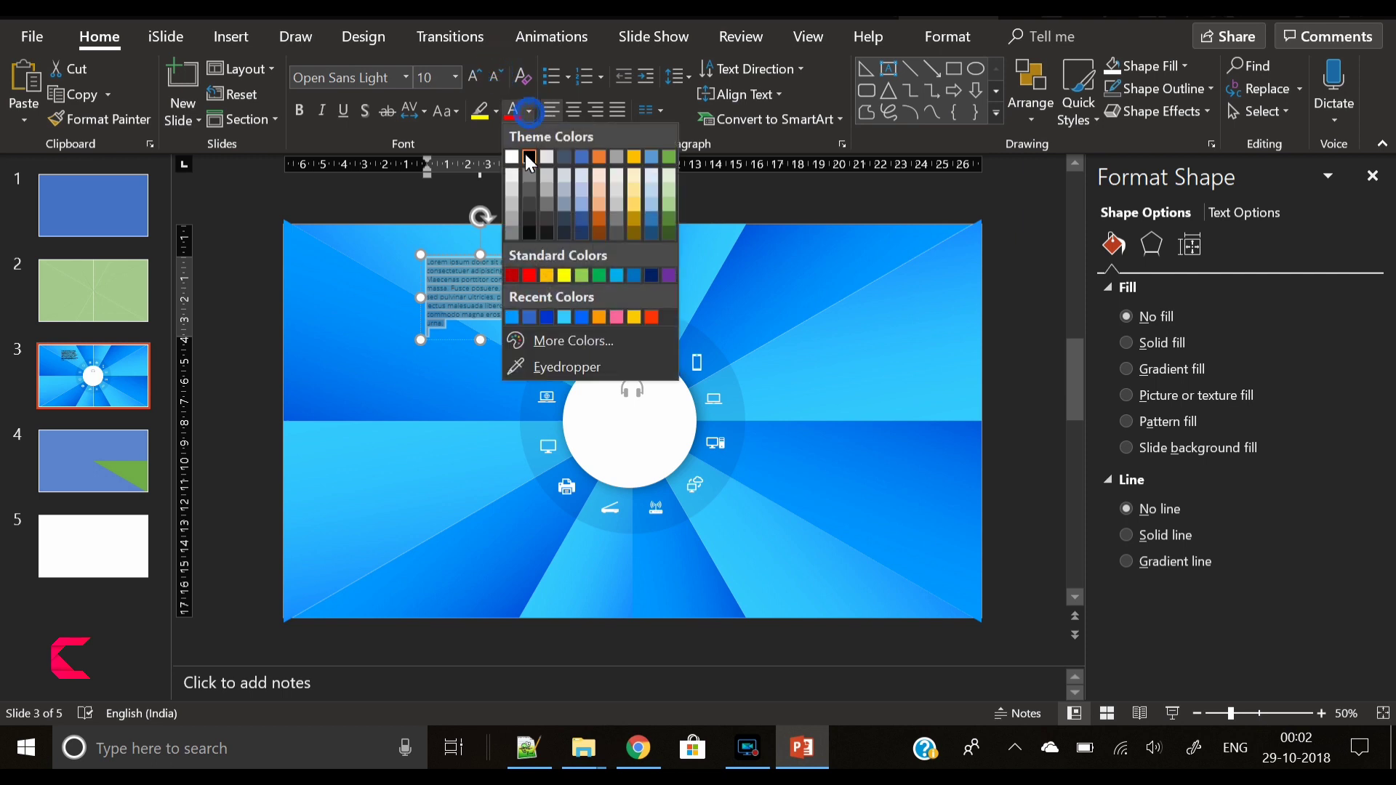
pyautogui.click(512, 161)
pyautogui.click(497, 75)
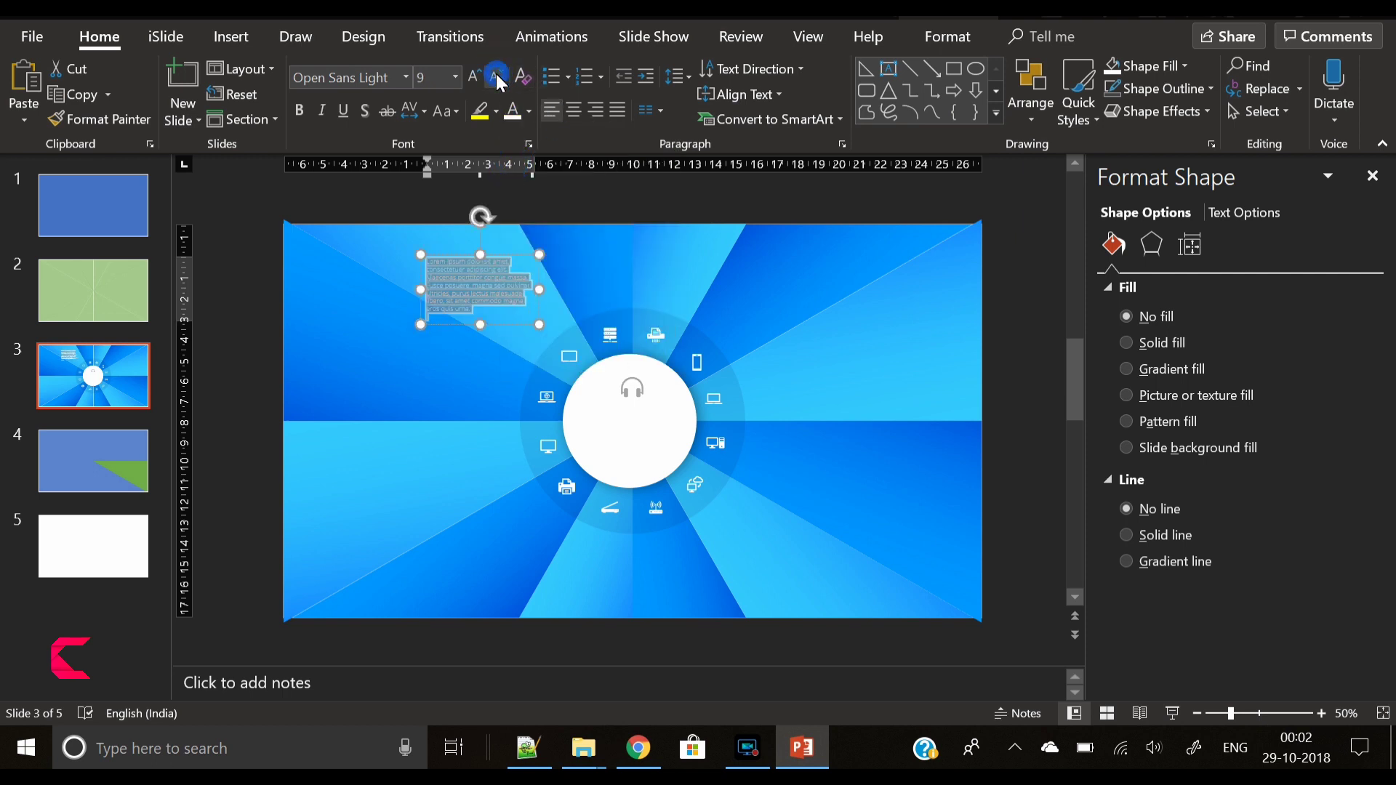
# Step: Resize the text box, delete the extra sentences, and justify the paragraph
pyautogui.moveTo(537, 287); pyautogui.dragTo(579, 356)
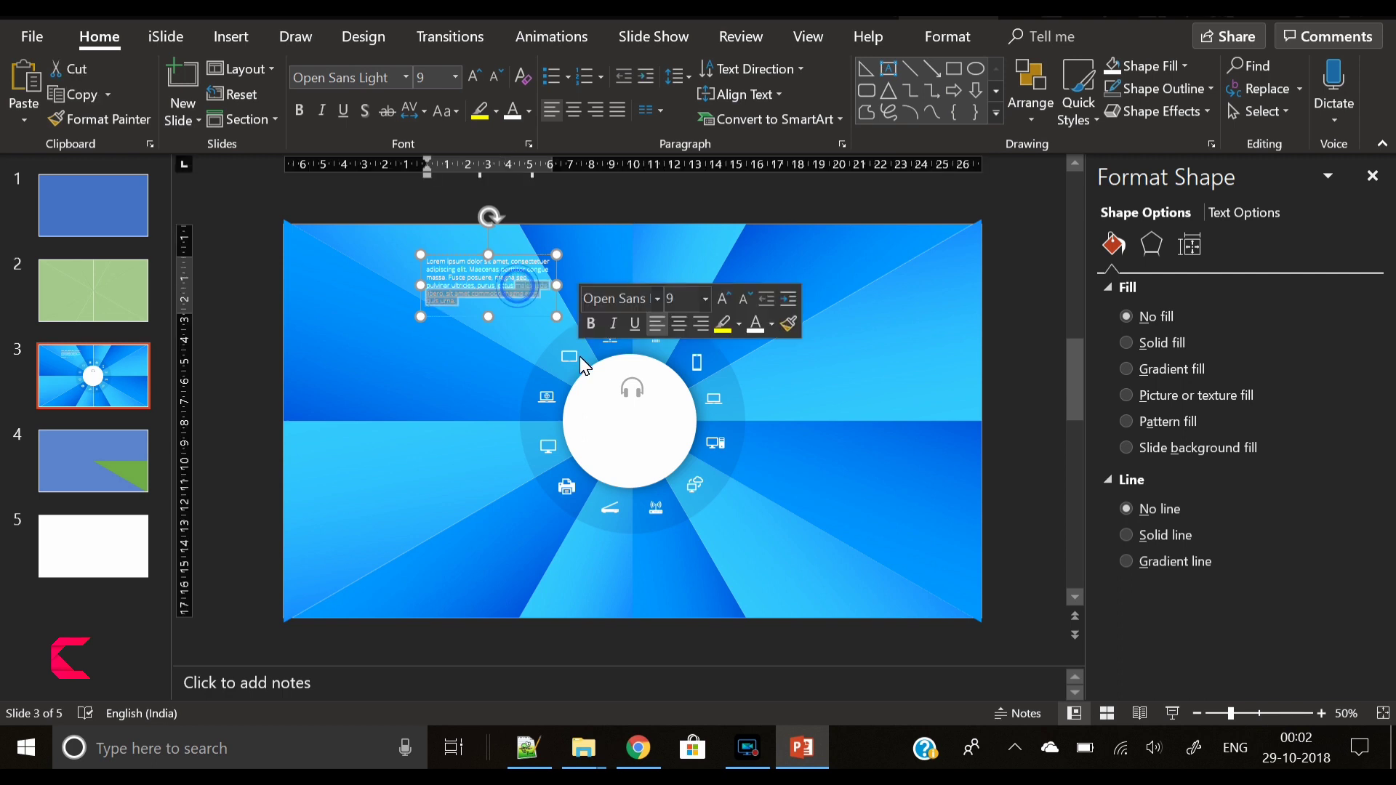
pyautogui.press('Delete')
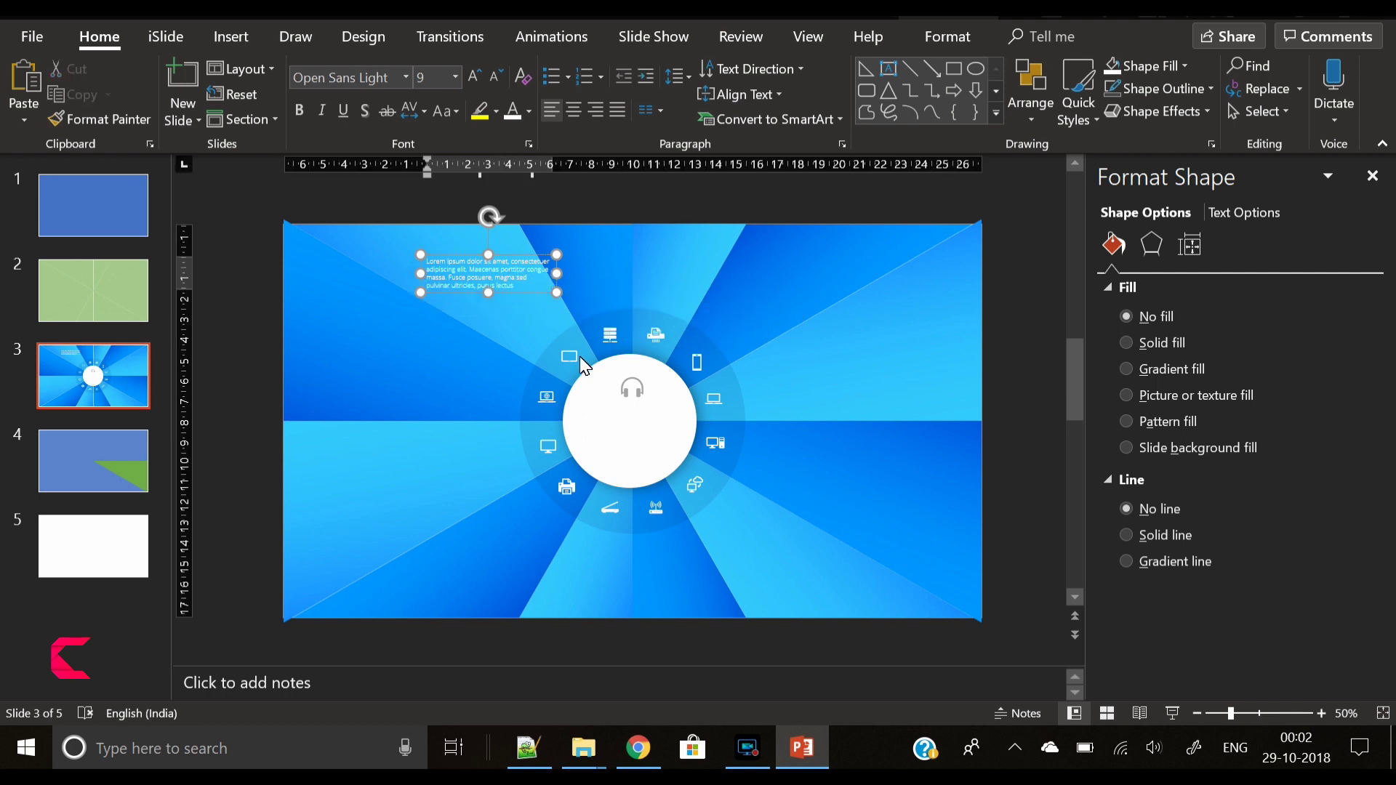
pyautogui.moveTo(558, 275); pyautogui.dragTo(513, 253)
pyautogui.click(618, 109)
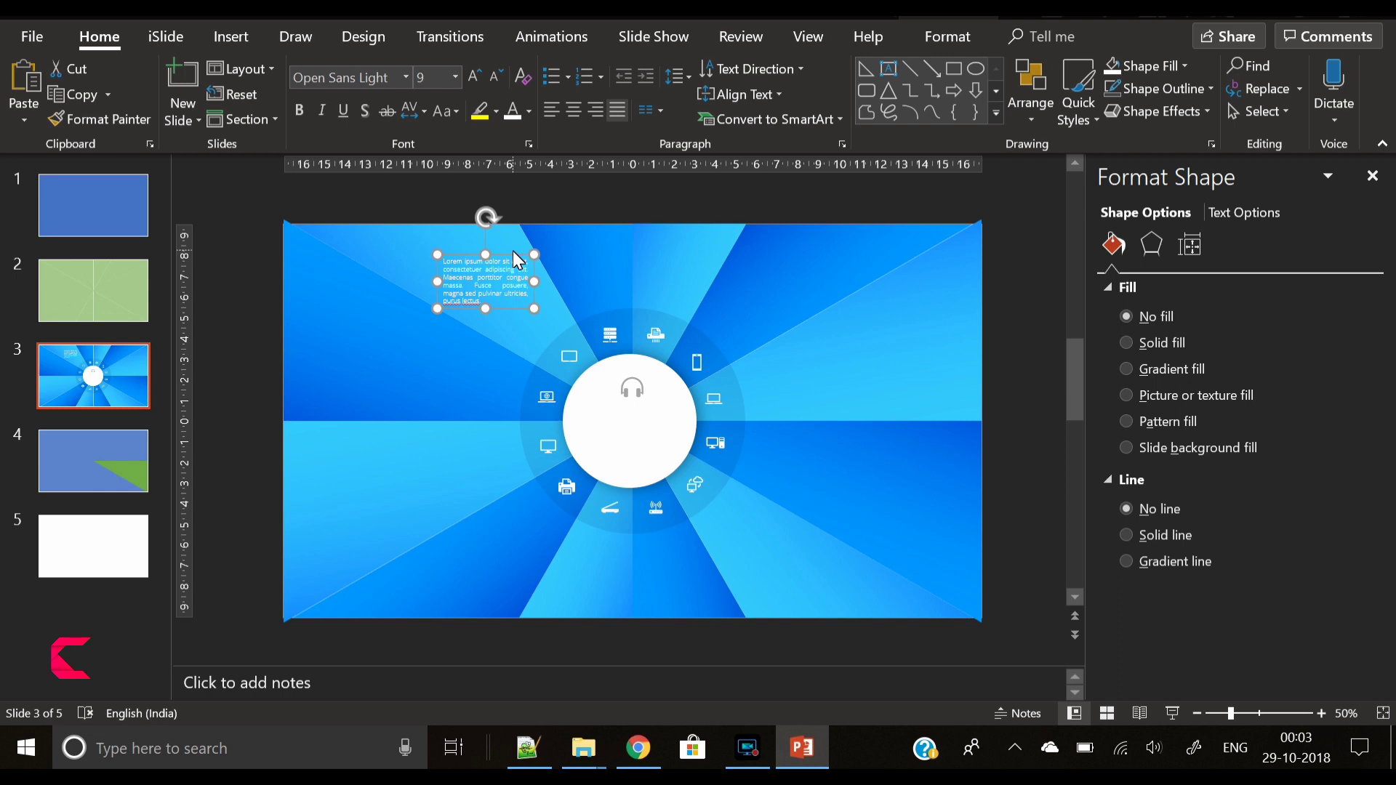
# Step: Paste two copies of the Lorem ipsum block, moving the first below the original
pyautogui.hotkey('ctrl', 'v')
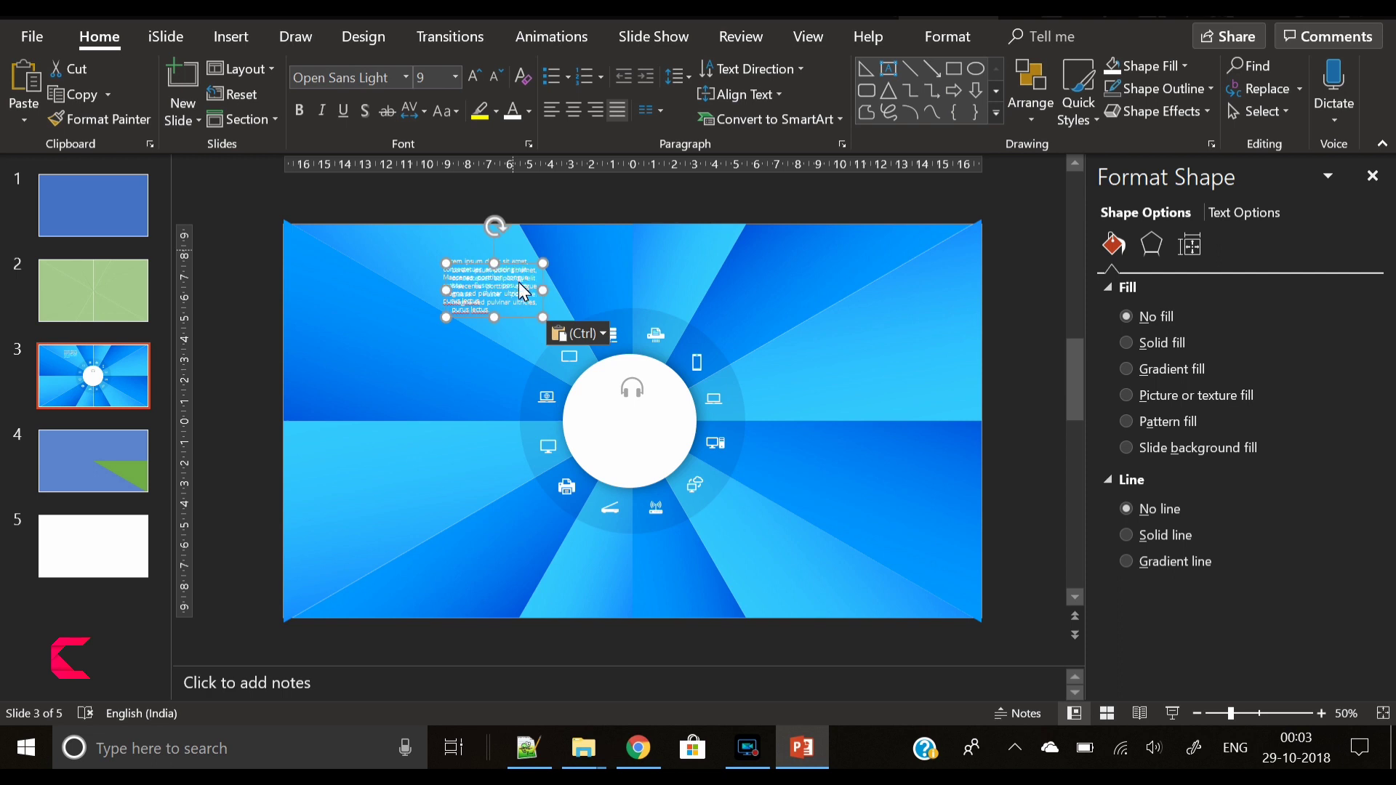
pyautogui.moveTo(517, 266); pyautogui.dragTo(799, 538)
pyautogui.hotkey('ctrl', 'v')
pyautogui.hotkey('ctrl', 'v')
pyautogui.hotkey('ctrl', 'v')
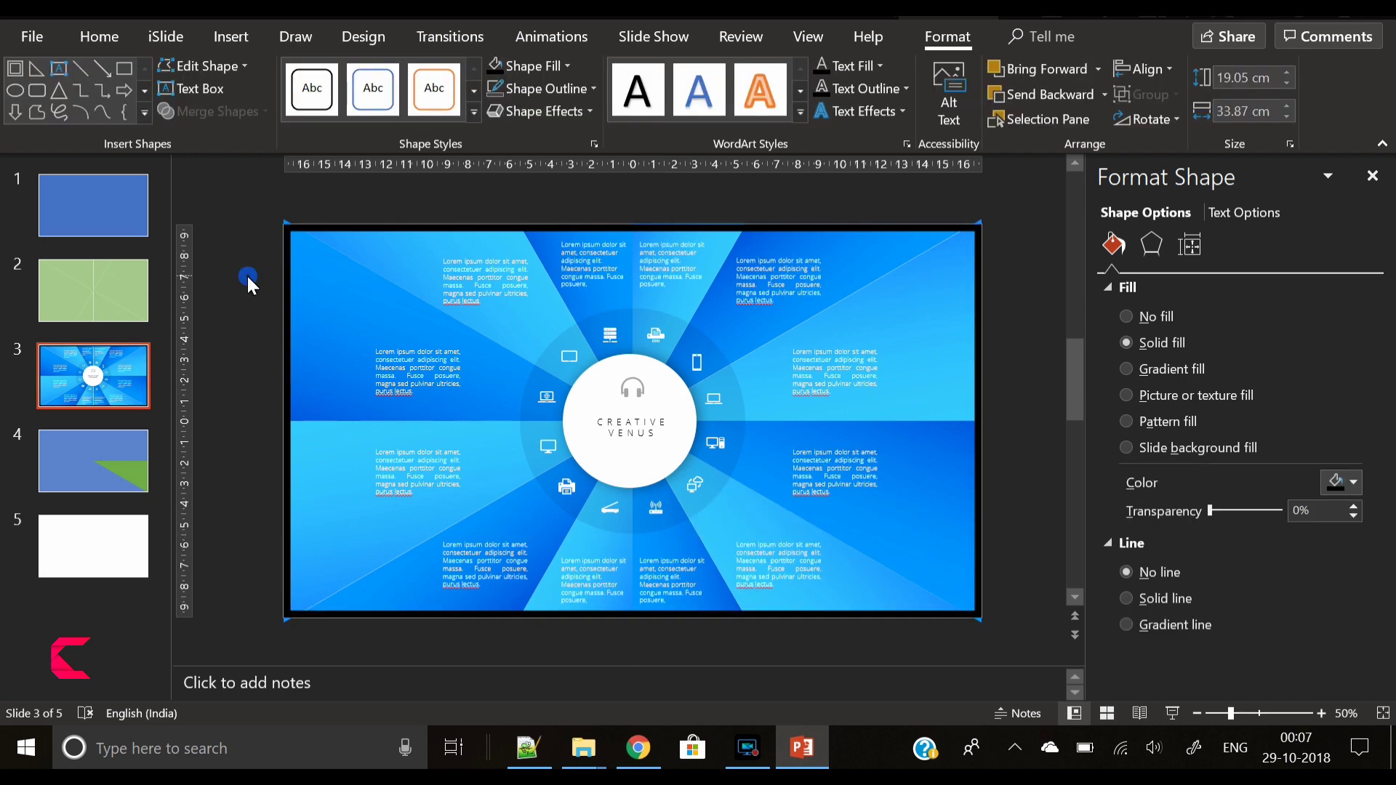
pyautogui.click(247, 276)
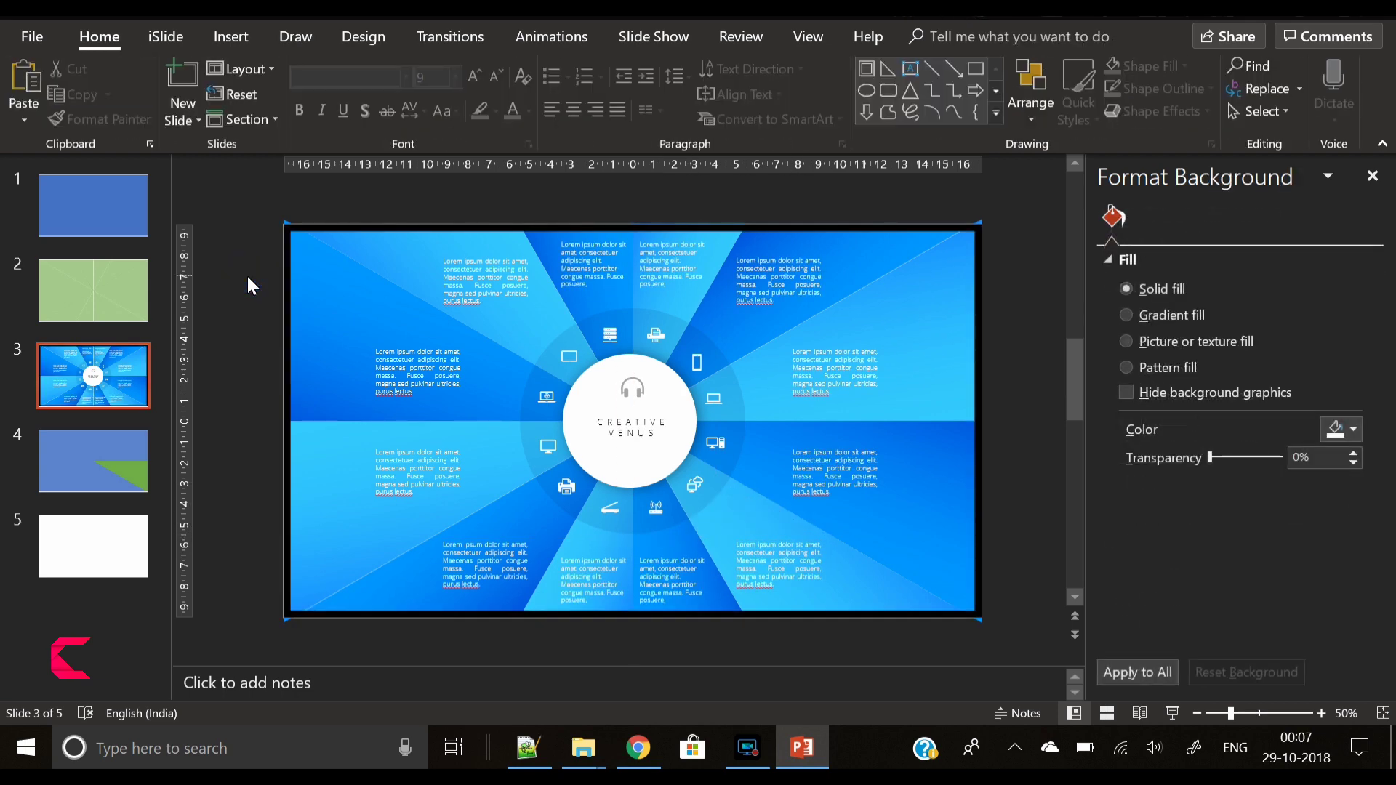